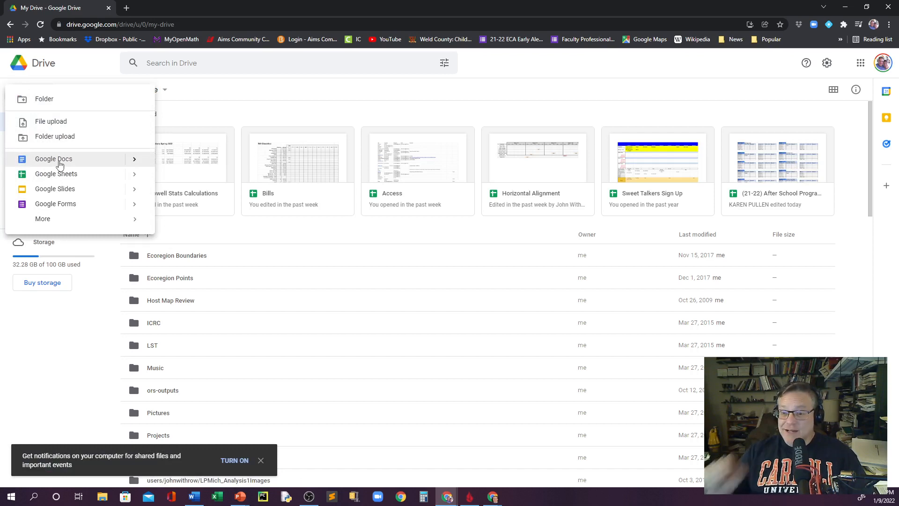
# - Create a new blank Google Sheets spreadsheet and name it Amortization Schedule
pyautogui.click(62, 175)
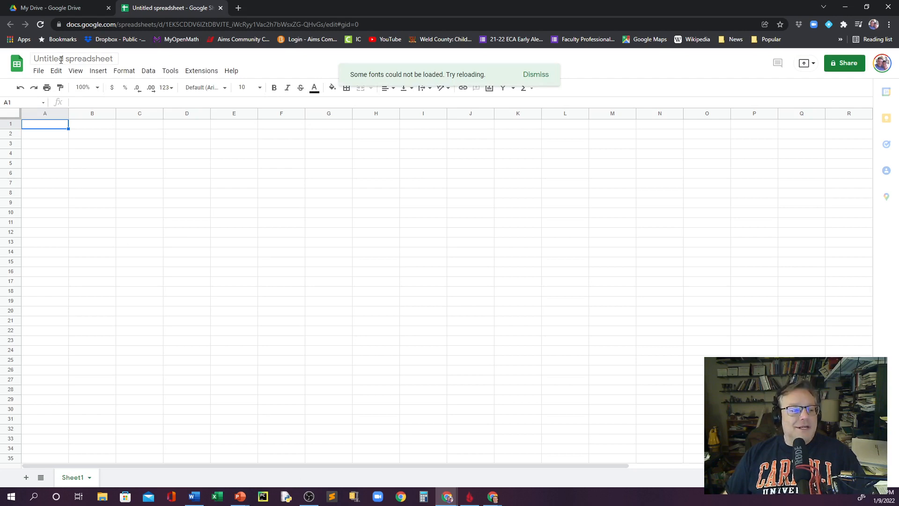
pyautogui.click(61, 58)
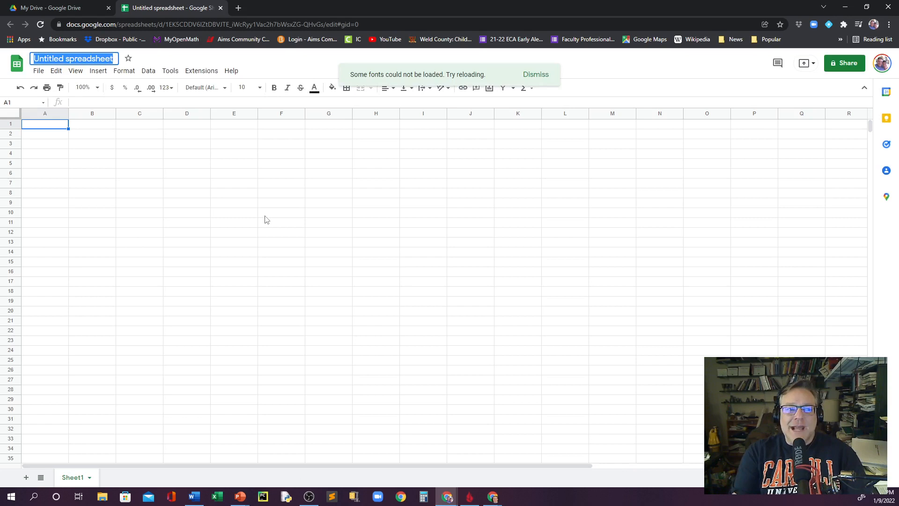
pyautogui.write('A')
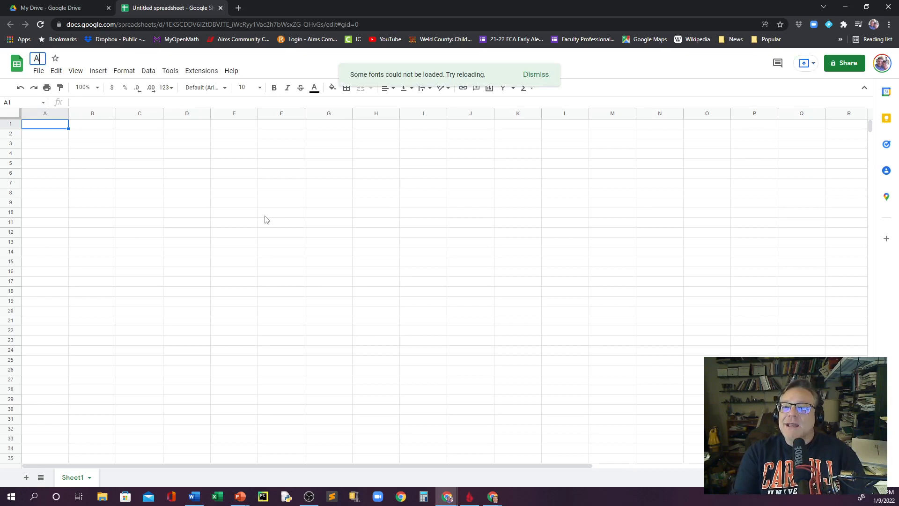
pyautogui.write('mort')
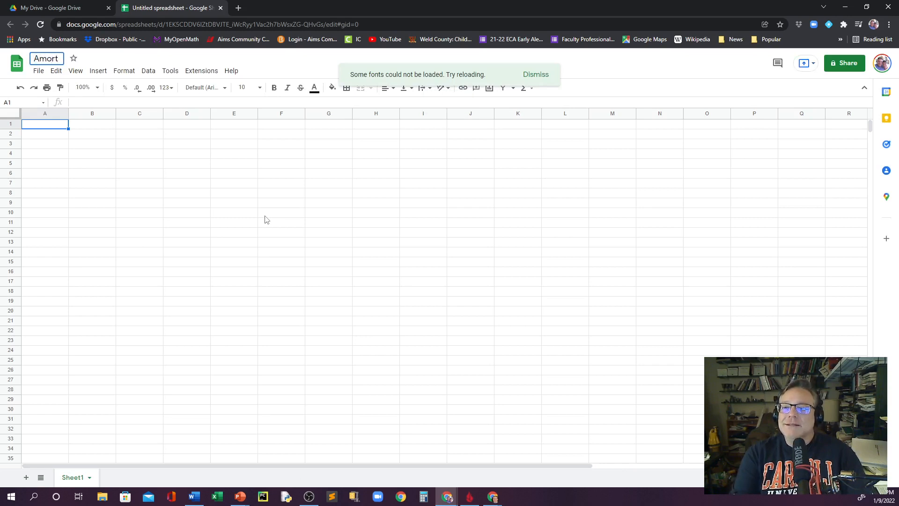
pyautogui.write('izati')
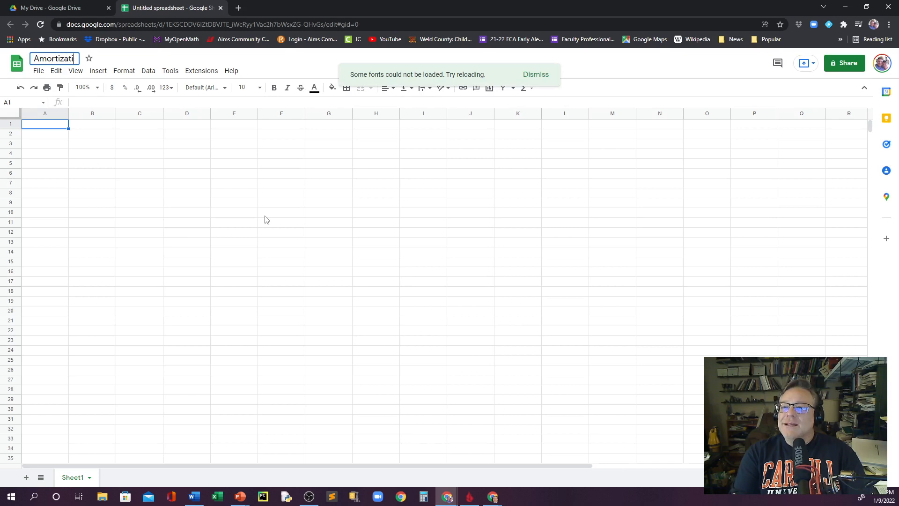
pyautogui.write('on Schedule')
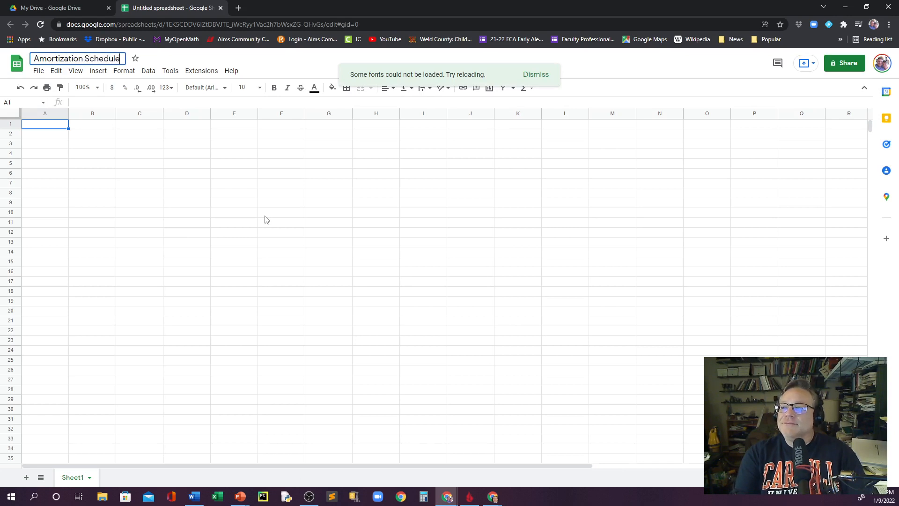
pyautogui.press('Return')
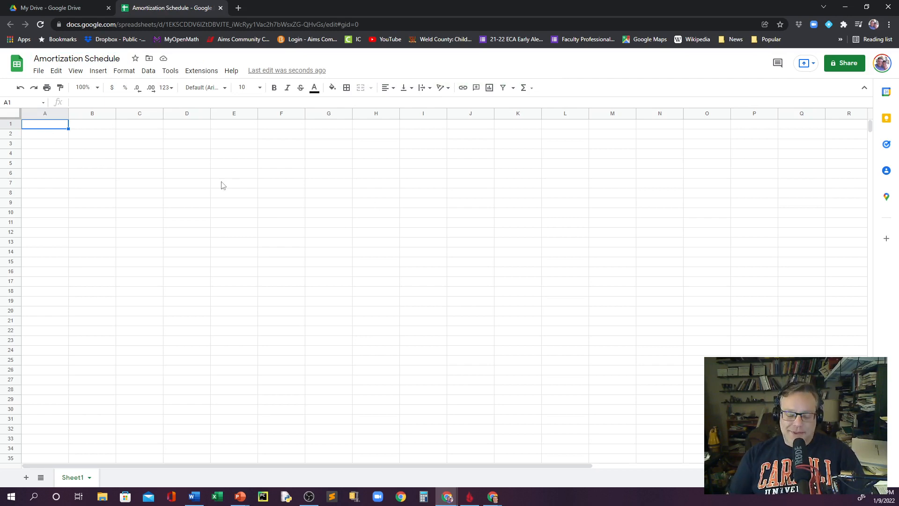
pyautogui.click(96, 182)
pyautogui.click(55, 206)
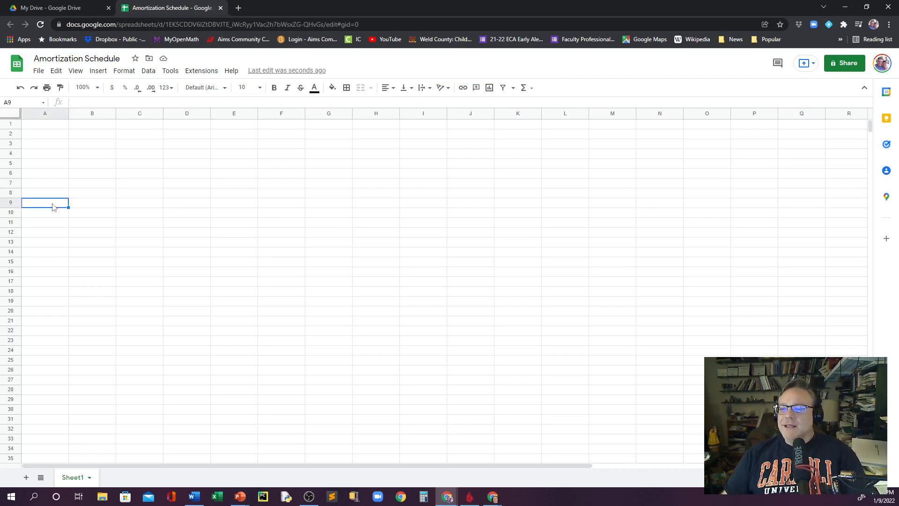
pyautogui.click(302, 235)
pyautogui.click(381, 144)
pyautogui.click(130, 212)
pyautogui.click(99, 174)
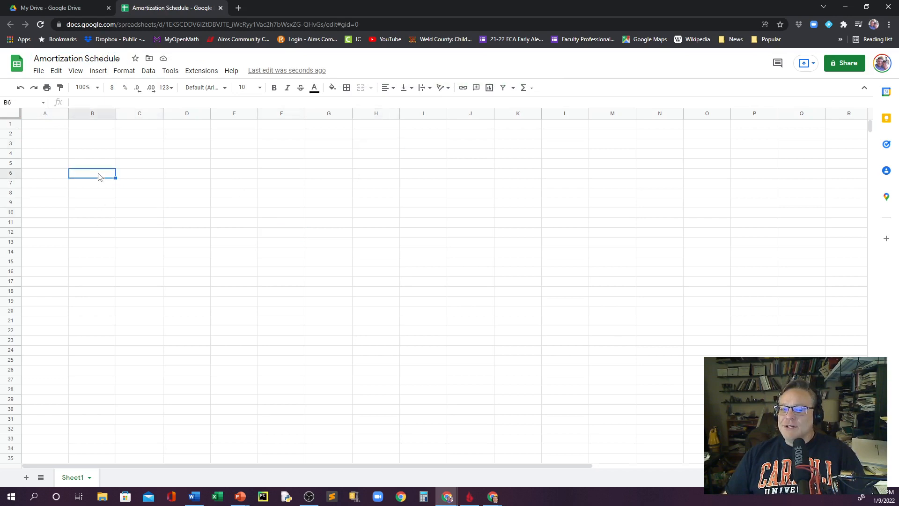
pyautogui.click(315, 156)
pyautogui.click(319, 233)
pyautogui.click(244, 253)
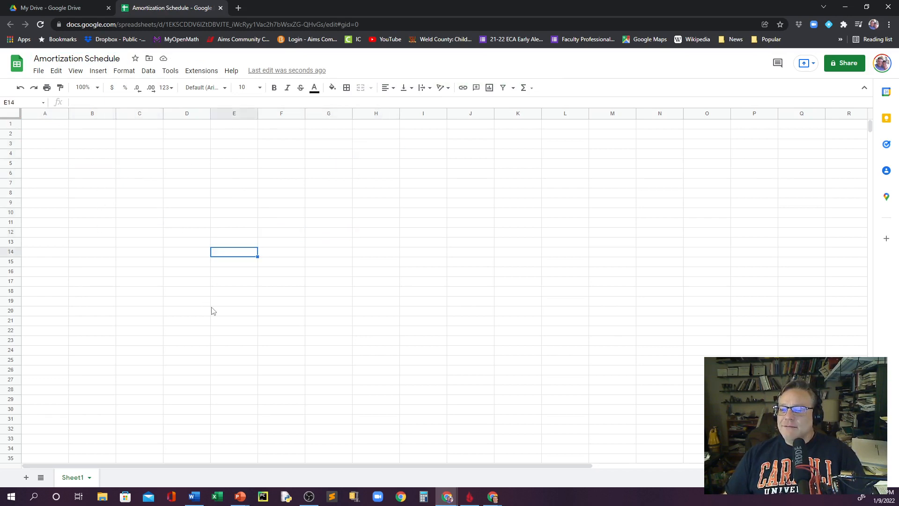
pyautogui.click(153, 291)
pyautogui.click(143, 203)
pyautogui.click(192, 192)
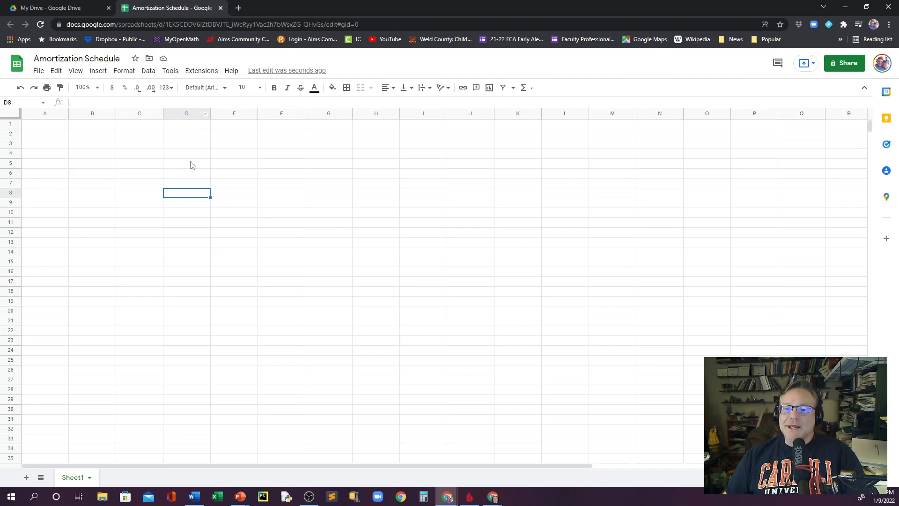
pyautogui.click(86, 167)
pyautogui.click(364, 233)
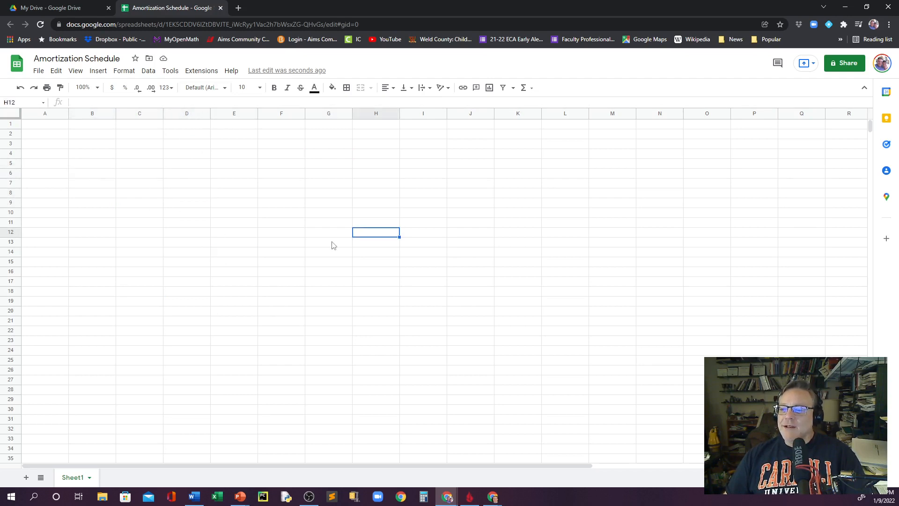
pyautogui.click(220, 300)
pyautogui.click(139, 244)
pyautogui.click(208, 156)
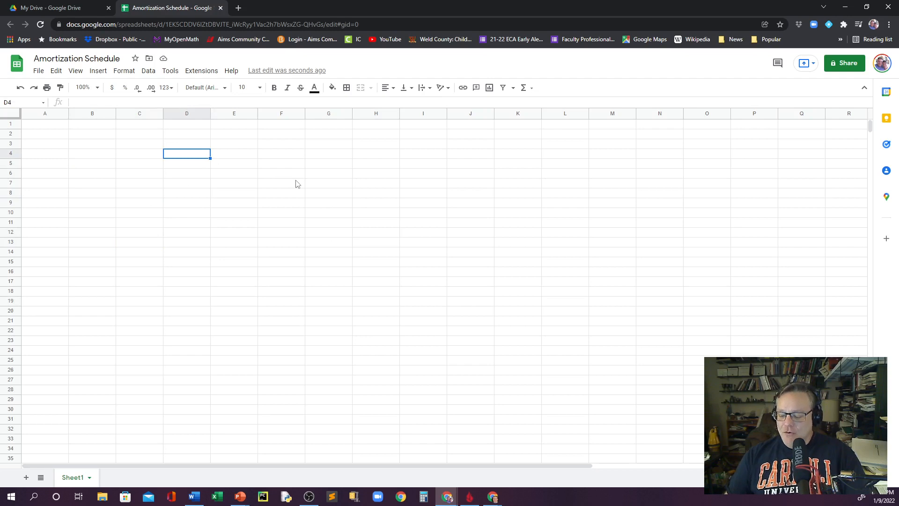
pyautogui.press('Down')
pyautogui.press('Down')
pyautogui.press('Down')
pyautogui.press('Down')
pyautogui.press('Down')
pyautogui.press('Down')
pyautogui.press('Up')
pyautogui.press('Up')
pyautogui.press('Up')
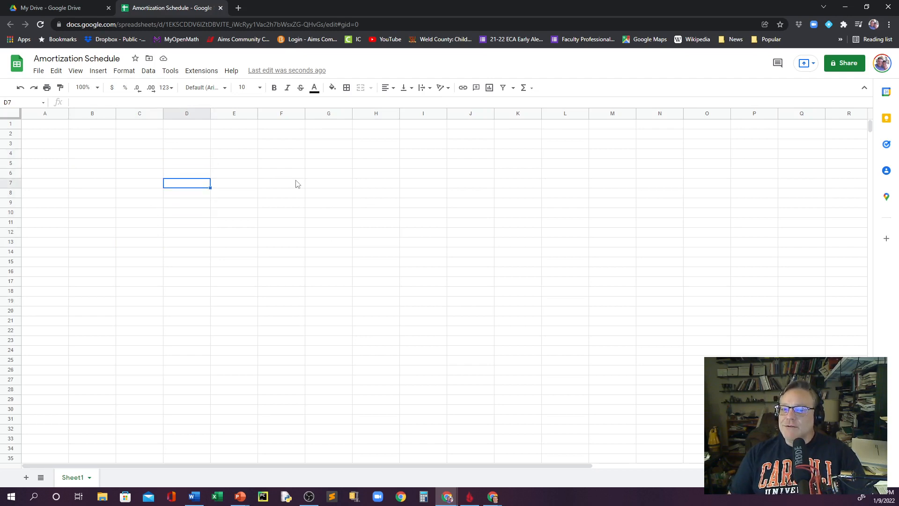
pyautogui.press('Left')
pyautogui.press('Left')
pyautogui.press('Left')
pyautogui.press('Right')
pyautogui.press('Right')
pyautogui.press('Right')
pyautogui.press('Right')
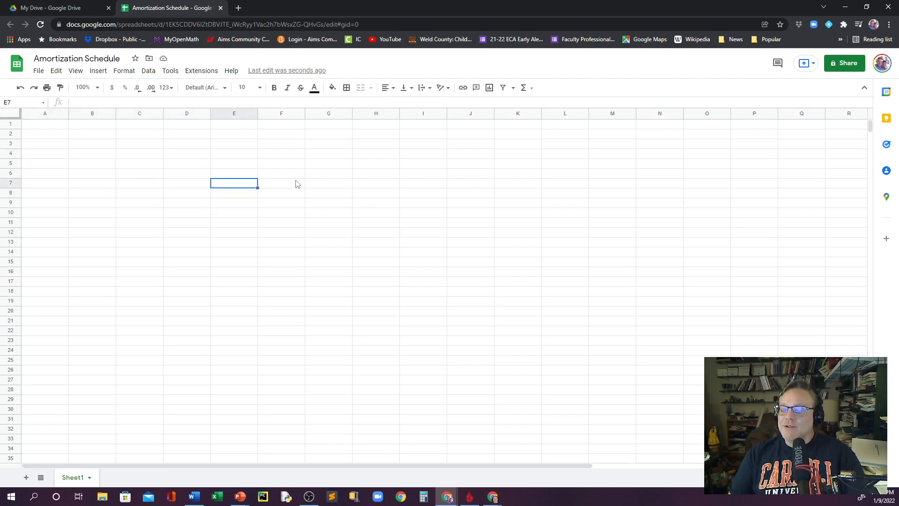
# - Enter the title Amortization Schedule in cell A1
pyautogui.press('Up')
pyautogui.press('Up')
pyautogui.press('Up')
pyautogui.press('Up')
pyautogui.press('Up')
pyautogui.press('Up')
pyautogui.press('Left')
pyautogui.press('Left')
pyautogui.press('Left')
pyautogui.press('Left')
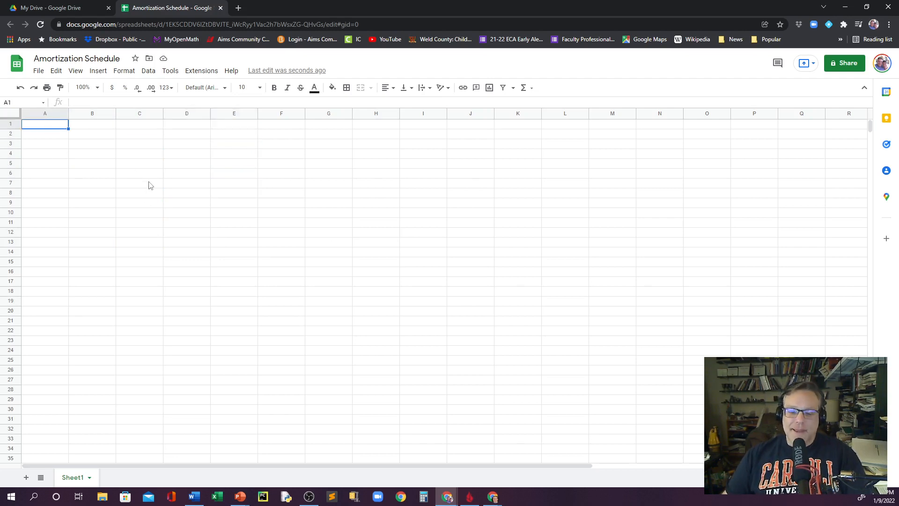
pyautogui.write('Am')
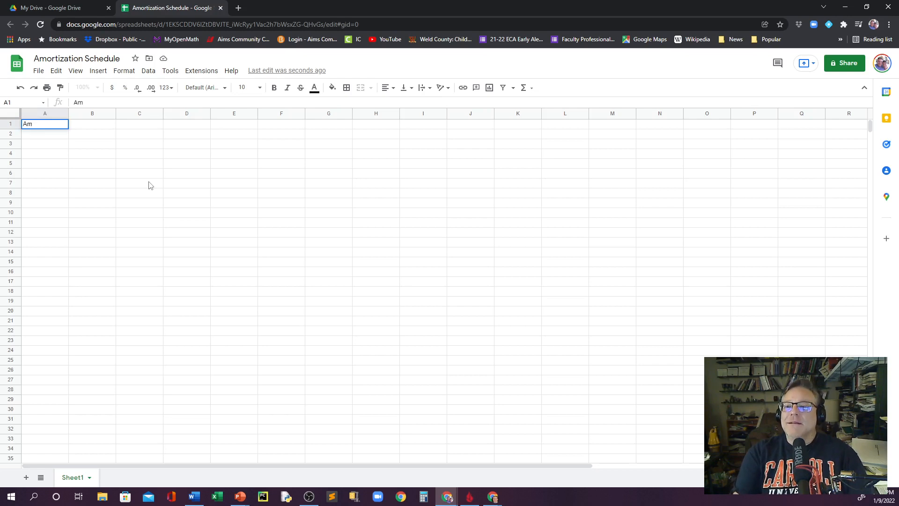
pyautogui.write('ortization')
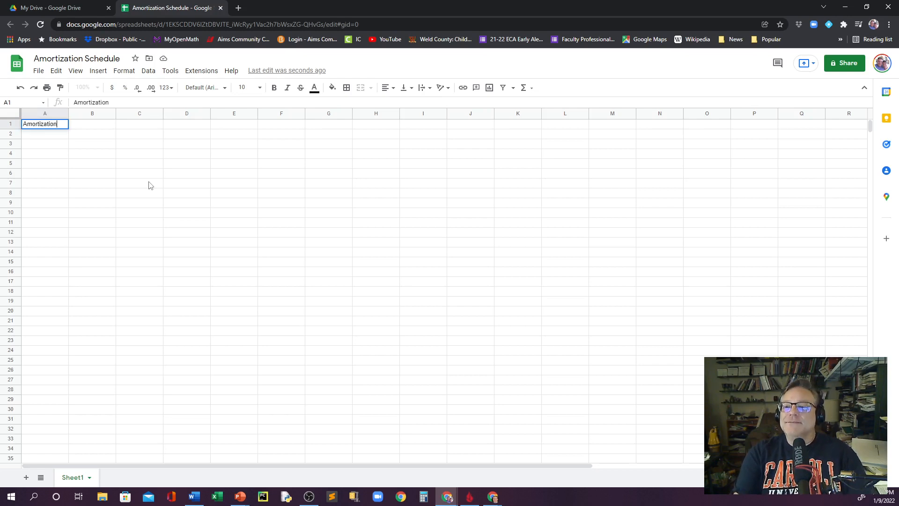
pyautogui.write(' Schedule')
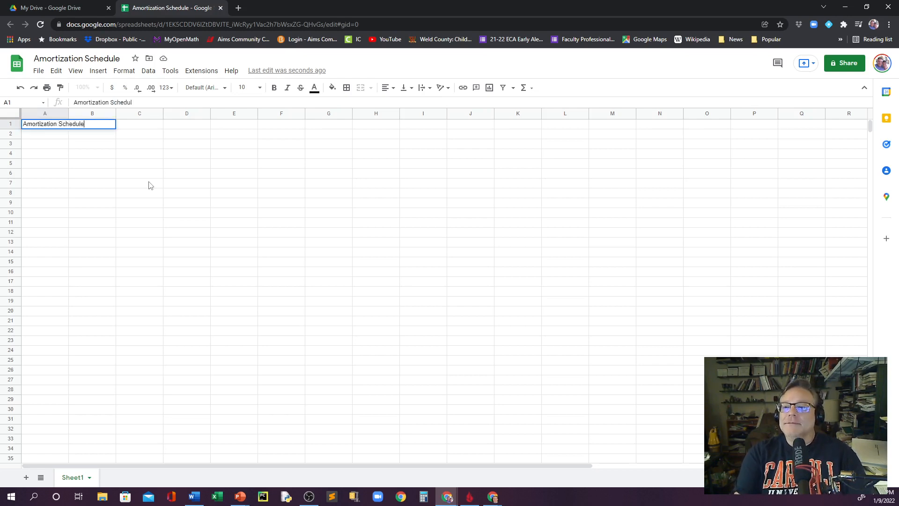
pyautogui.press('Return')
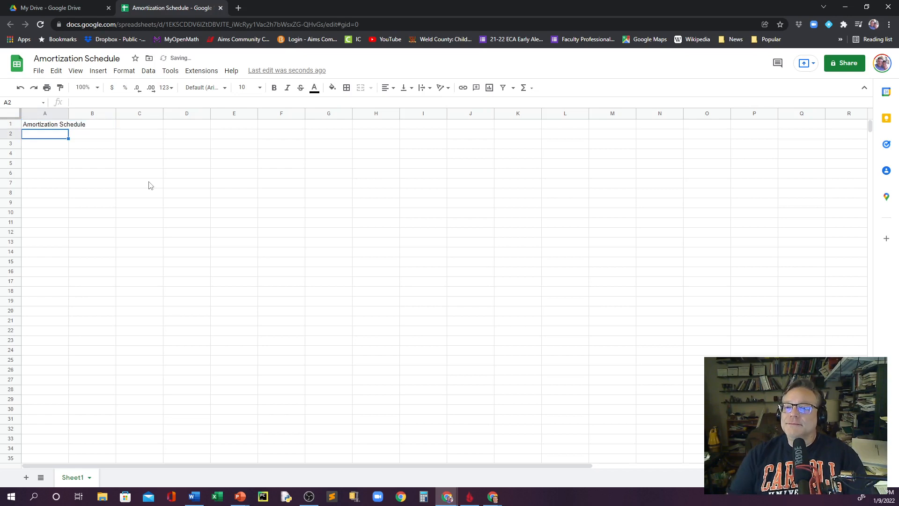
# - Format the title in A1 as bold EB Garamond at font size 24
pyautogui.click(38, 127)
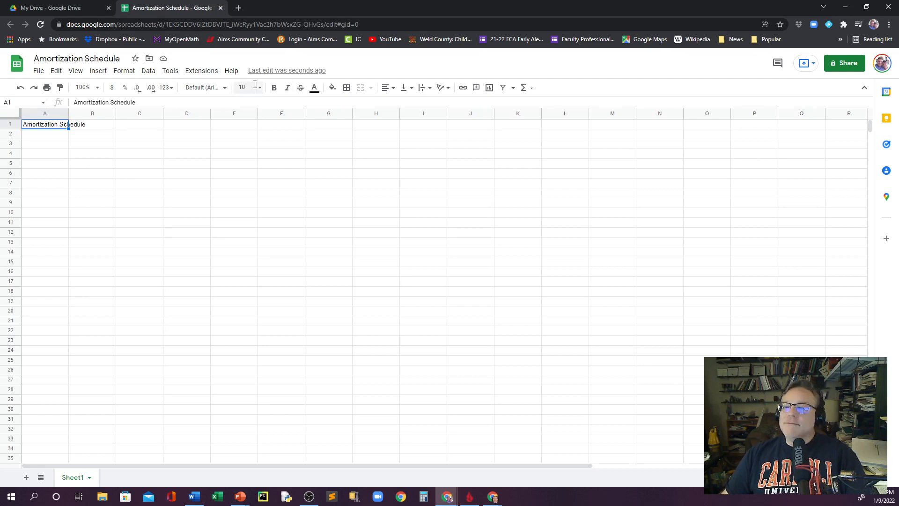
pyautogui.click(224, 89)
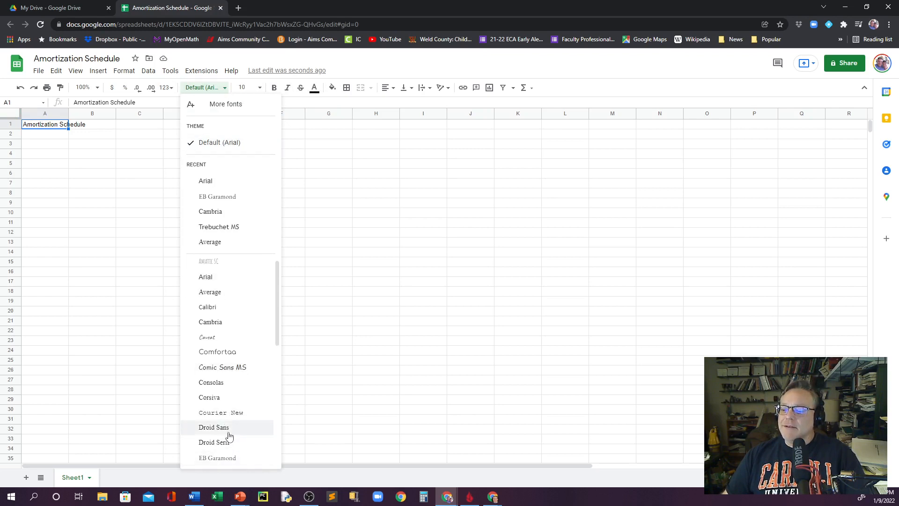
pyautogui.scroll(-2, 227, 433)
pyautogui.click(229, 380)
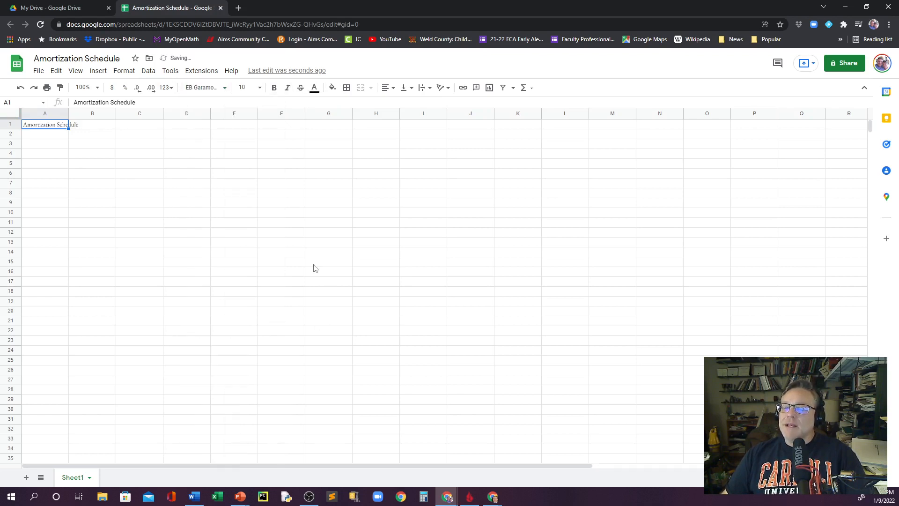
pyautogui.click(274, 88)
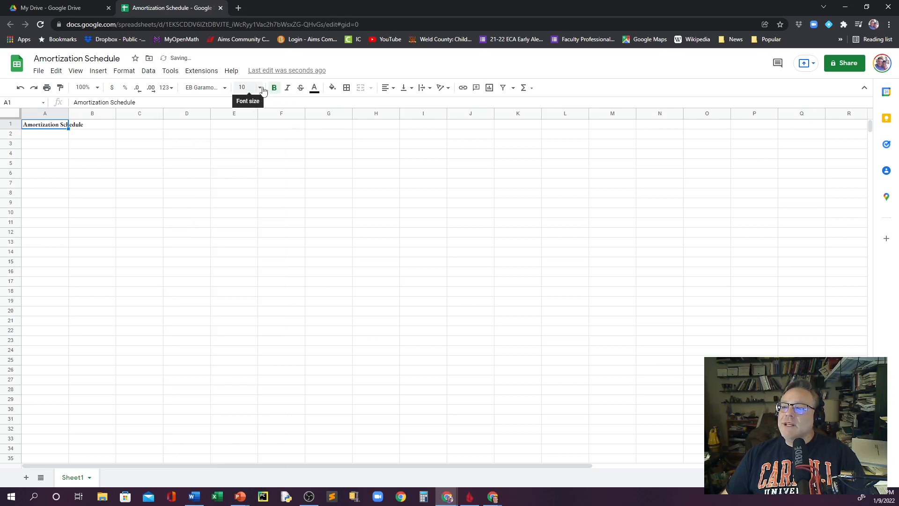
pyautogui.click(259, 87)
pyautogui.click(243, 224)
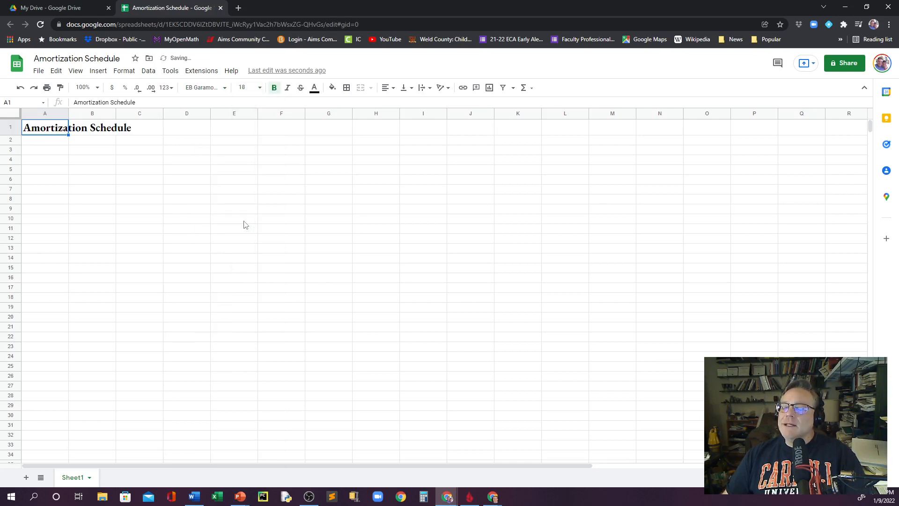
pyautogui.click(260, 88)
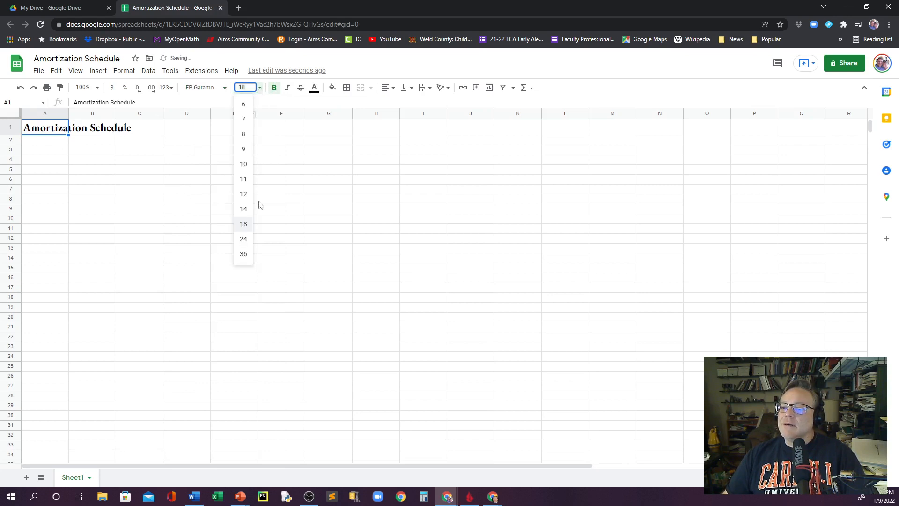
pyautogui.click(242, 240)
pyautogui.click(128, 223)
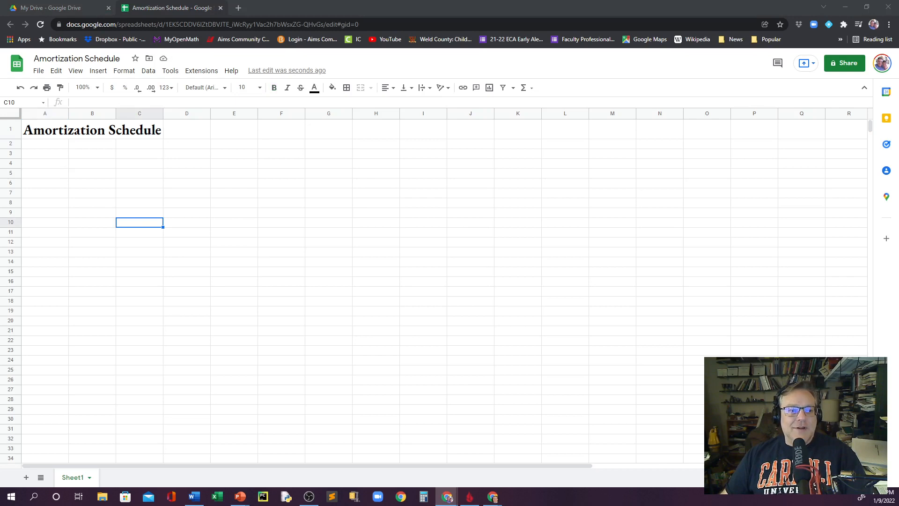
# - Enter the column headings Date in cell B3 and Principal in cell C3
pyautogui.click(92, 153)
pyautogui.click(93, 156)
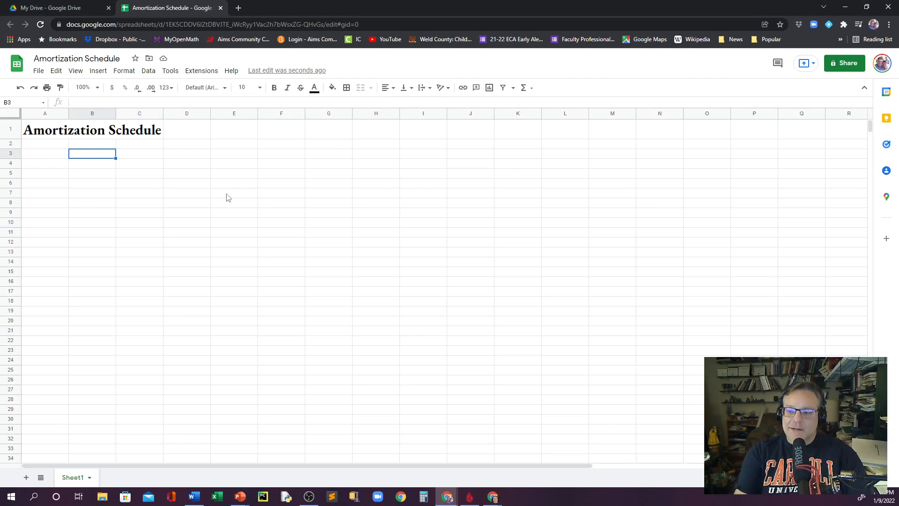
pyautogui.write('Date')
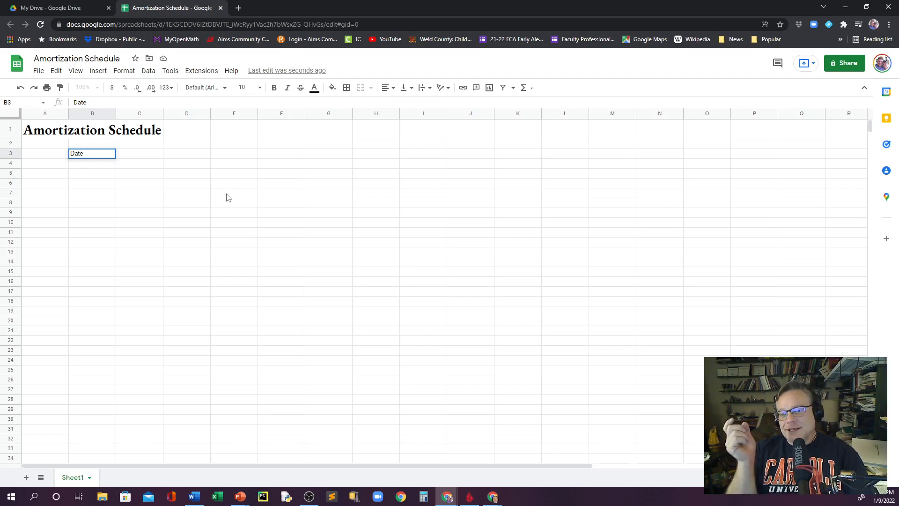
pyautogui.press('Tab')
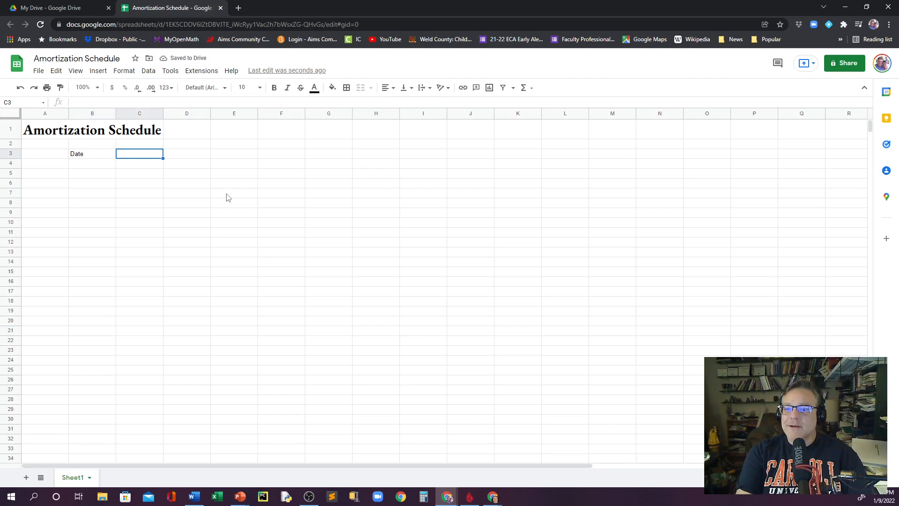
pyautogui.write('P')
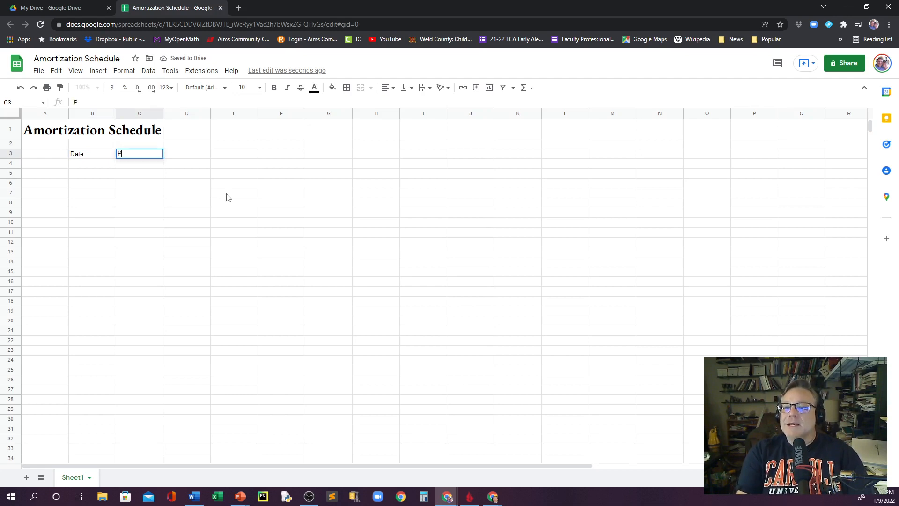
pyautogui.write('rincipal')
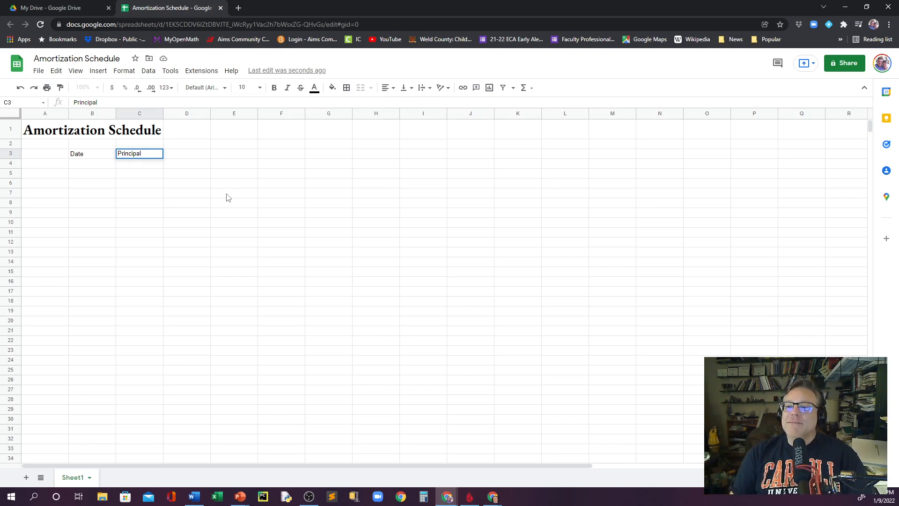
pyautogui.press('Tab')
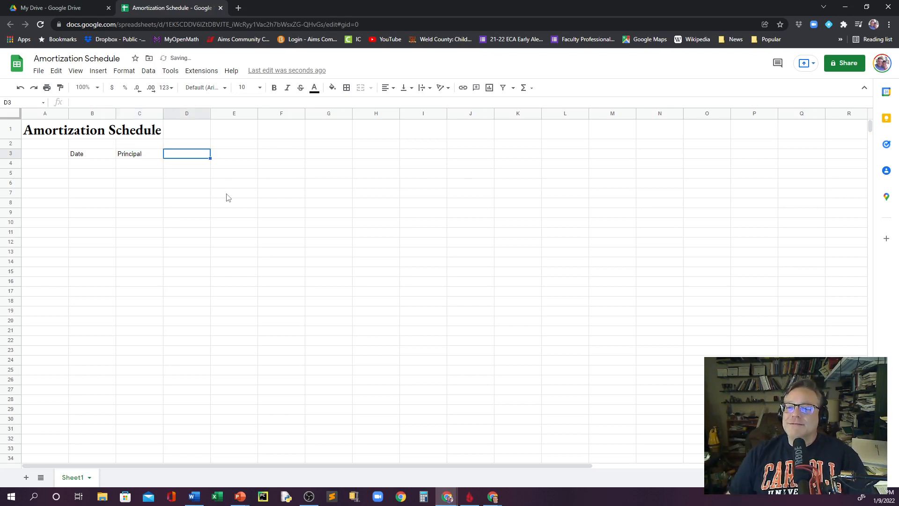
pyautogui.click(137, 154)
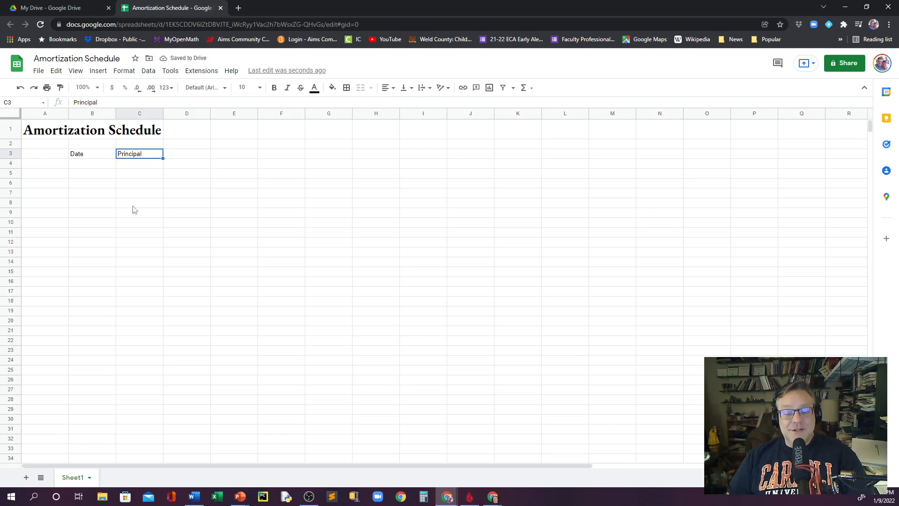
pyautogui.click(181, 154)
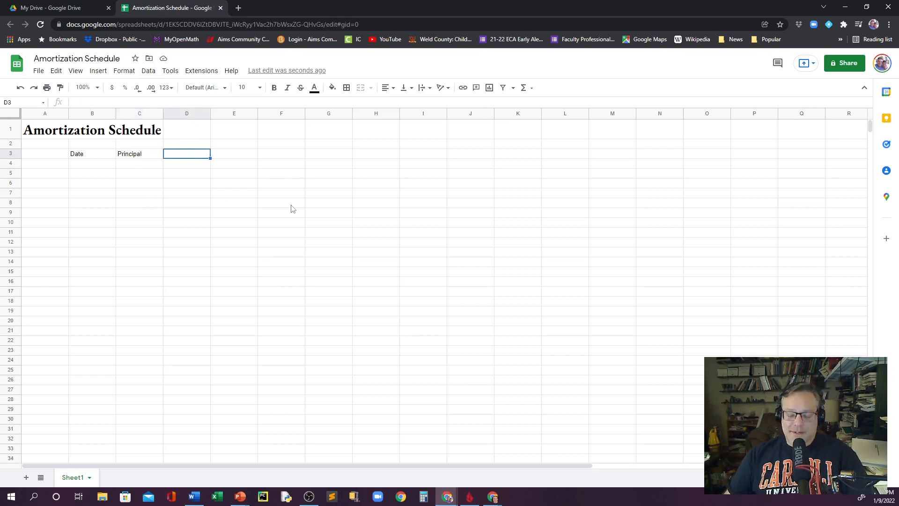
# - Enter the column headings Interest in cell D3 and Payment in cell E3
pyautogui.write('Int')
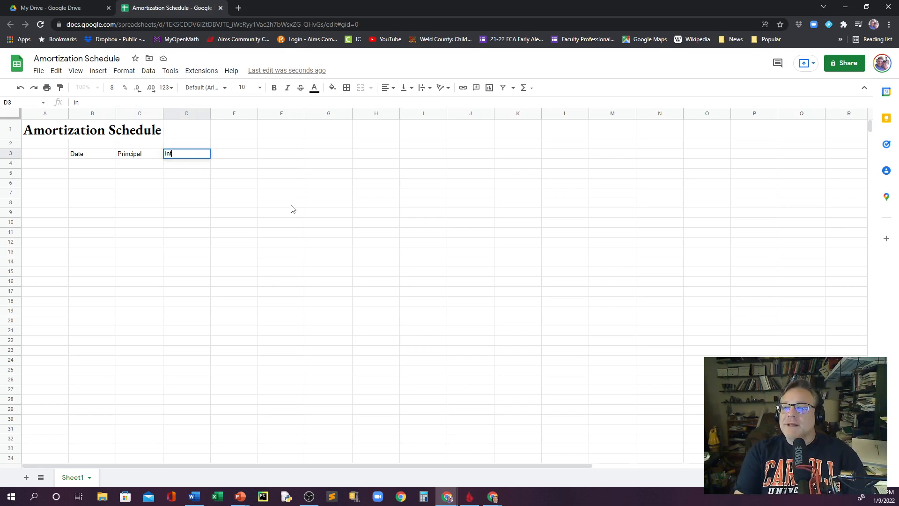
pyautogui.write('erest')
pyautogui.press('Tab')
pyautogui.write('P')
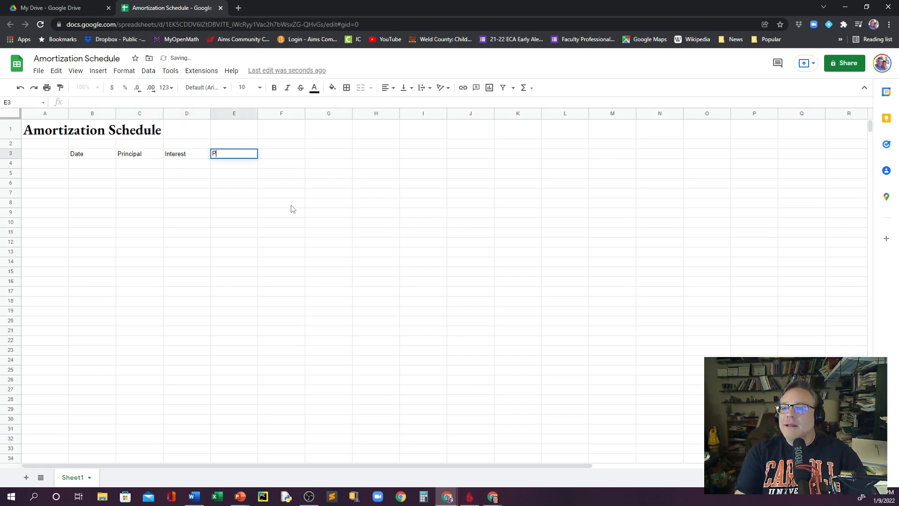
pyautogui.write('ayme')
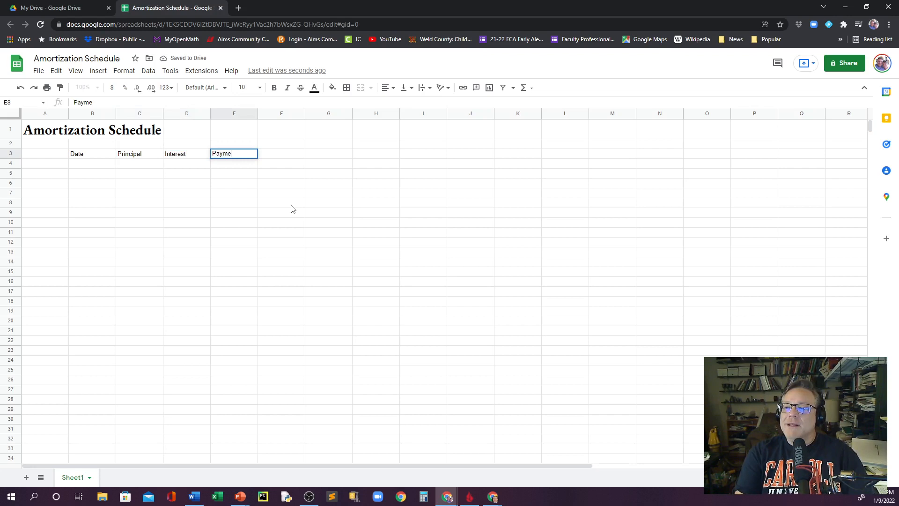
pyautogui.write('nt')
pyautogui.press('Tab')
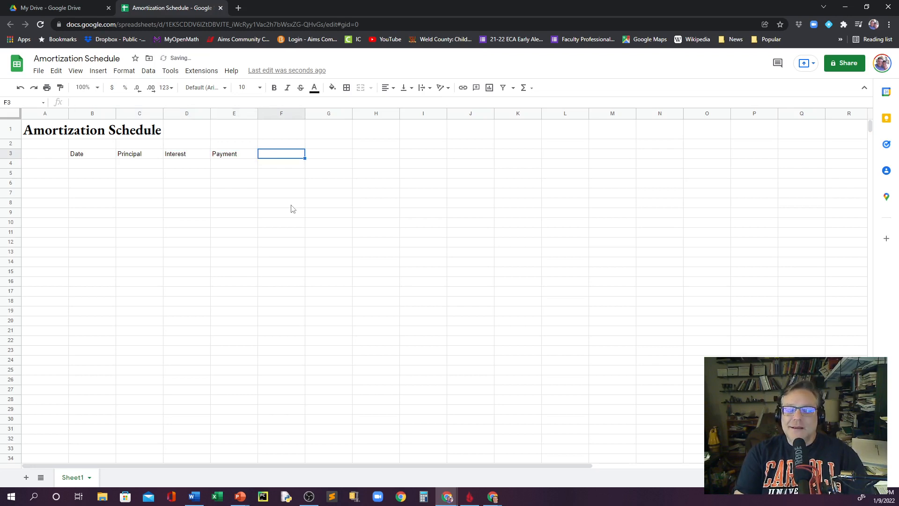
# - Enter the column headings Interest Paid in F3, Principal Paid in G3 and Balance in H3
pyautogui.write('Interest')
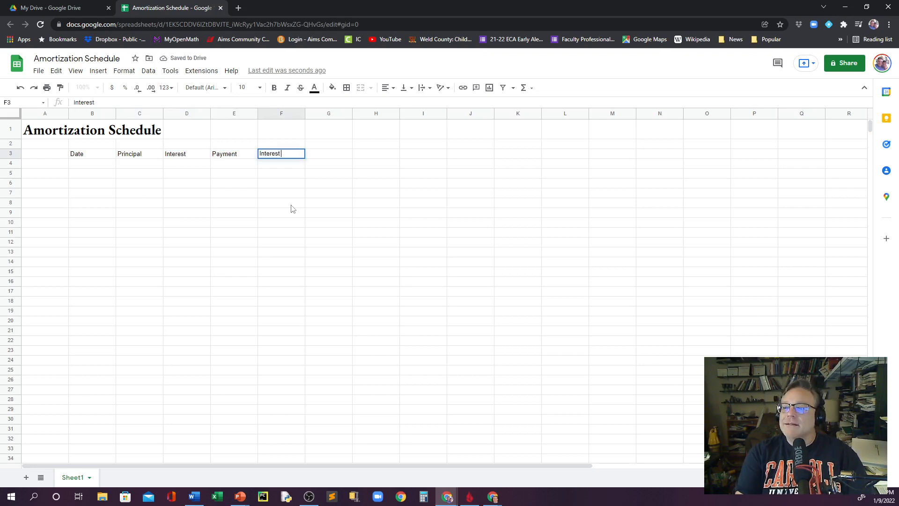
pyautogui.write(' Paid')
pyautogui.press('Tab')
pyautogui.write('P')
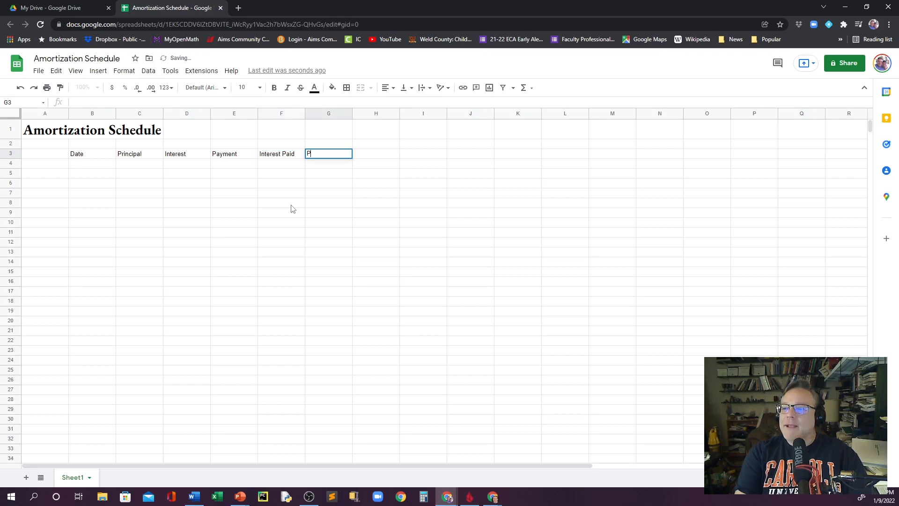
pyautogui.write('rincipal Paid')
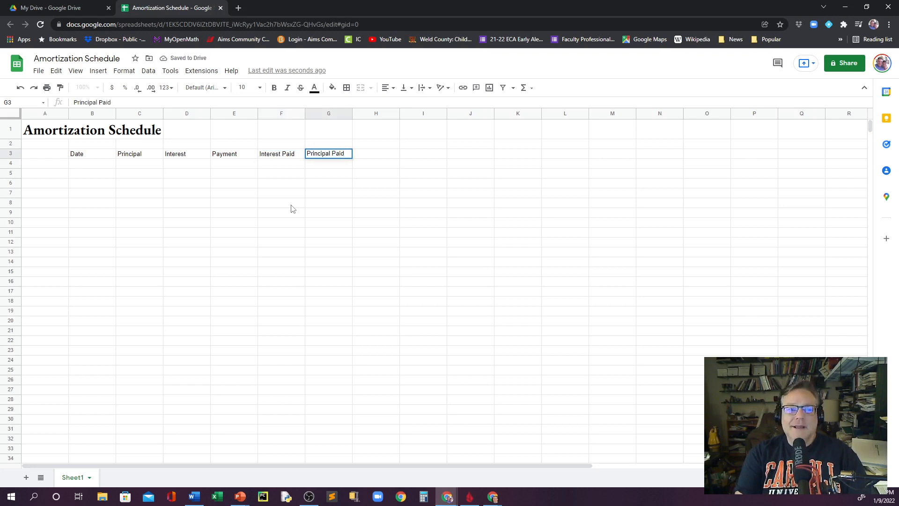
pyautogui.press('Tab')
pyautogui.write('B')
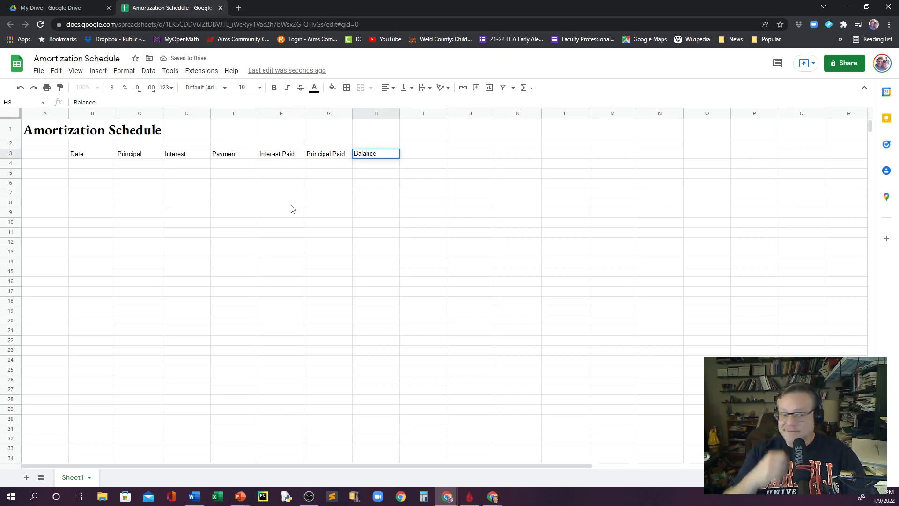
pyautogui.press('Return')
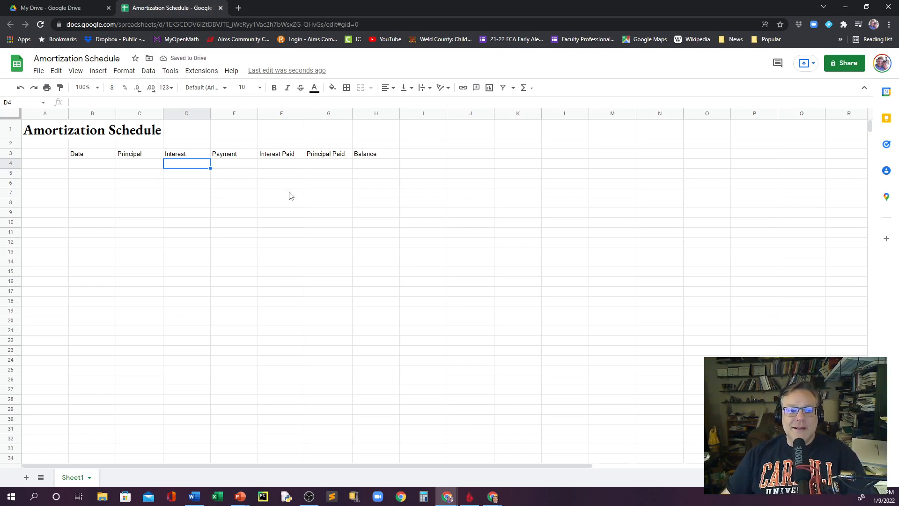
pyautogui.click(86, 156)
pyautogui.click(233, 200)
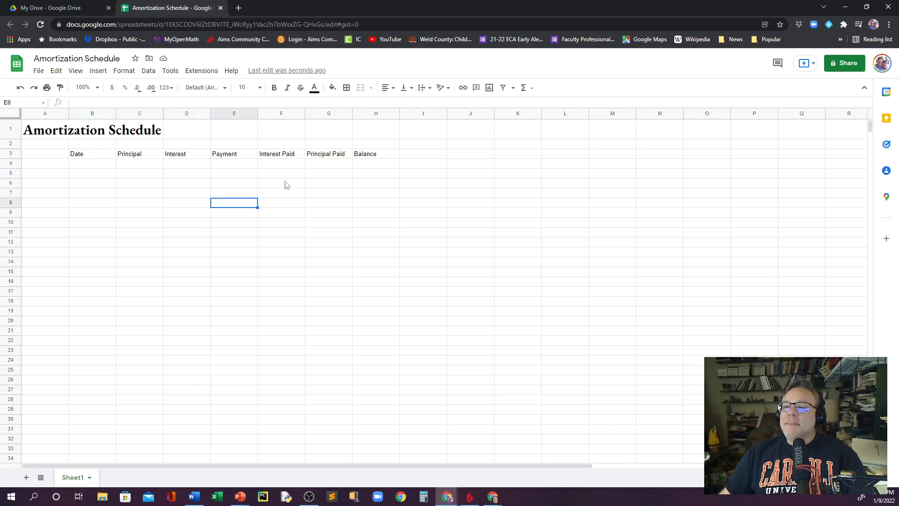
pyautogui.moveTo(97, 153); pyautogui.dragTo(328, 155)
pyautogui.click(139, 175)
pyautogui.click(97, 156)
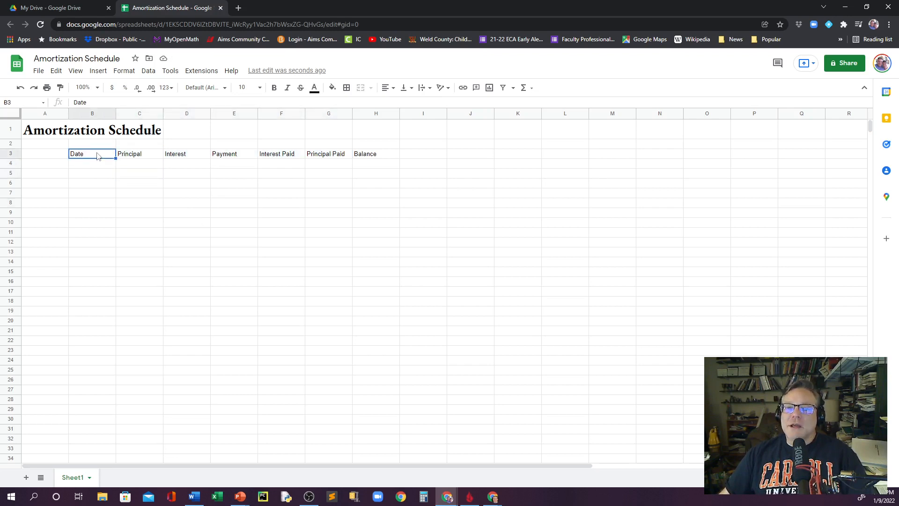
# - Fill the heading cells B3:H3 with yellow and make their text bold
pyautogui.moveTo(87, 157); pyautogui.dragTo(383, 157)
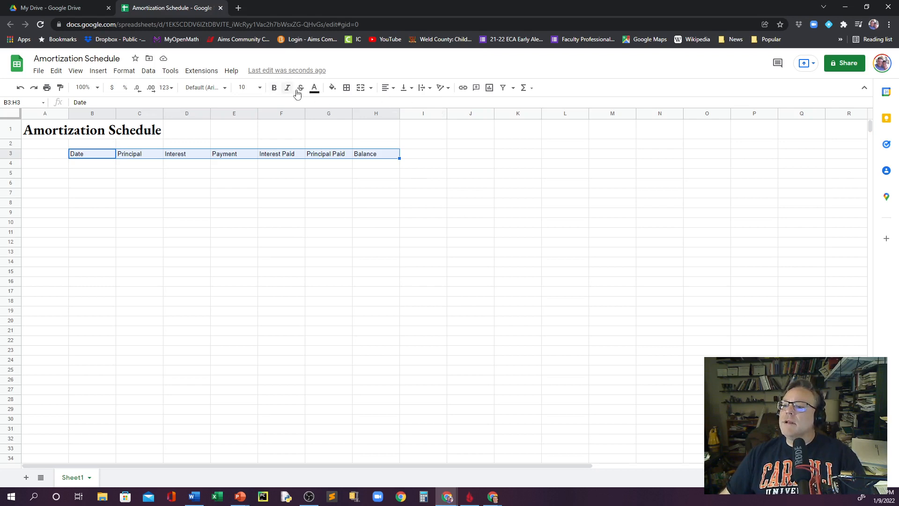
pyautogui.click(332, 89)
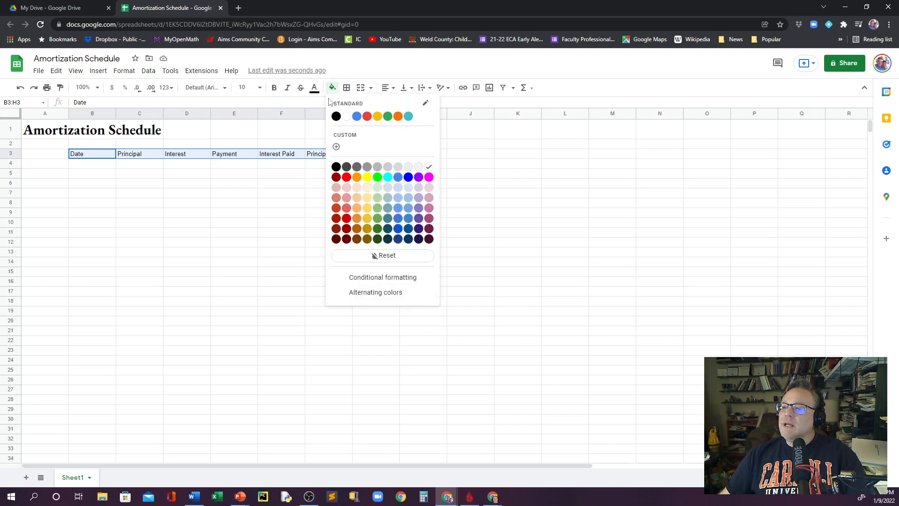
pyautogui.click(368, 178)
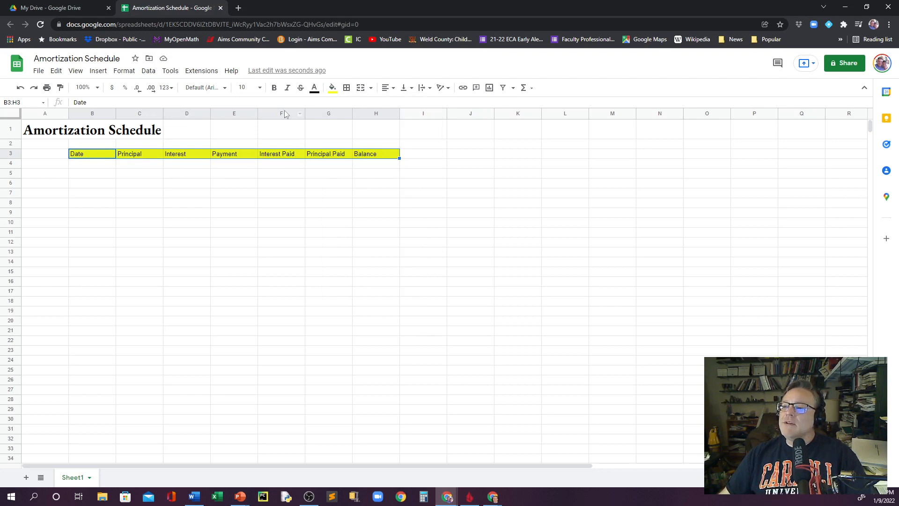
pyautogui.click(274, 88)
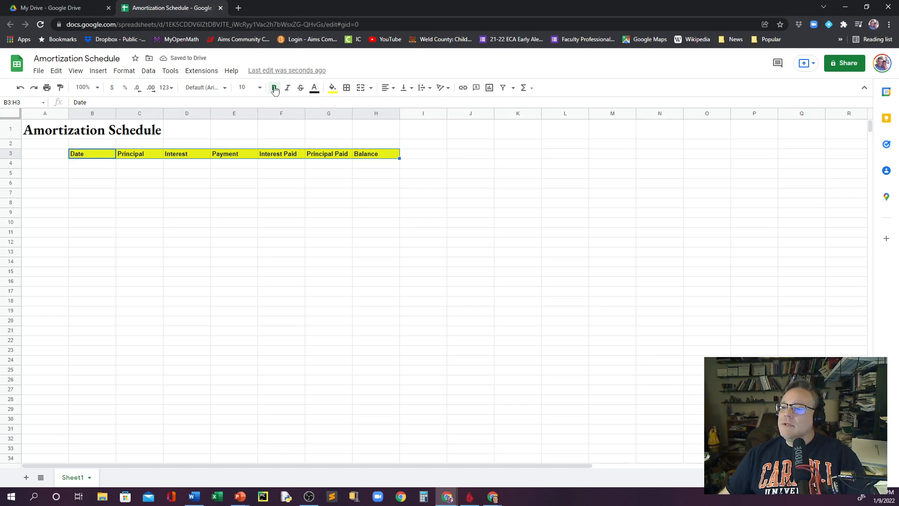
# - Add a thick black solid outer border around the heading cells B3:H3
pyautogui.click(347, 88)
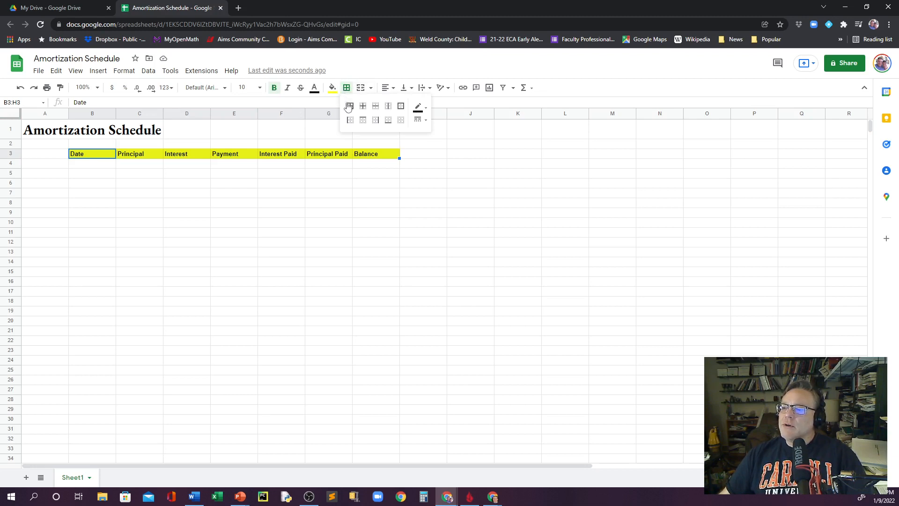
pyautogui.click(427, 110)
pyautogui.click(427, 110)
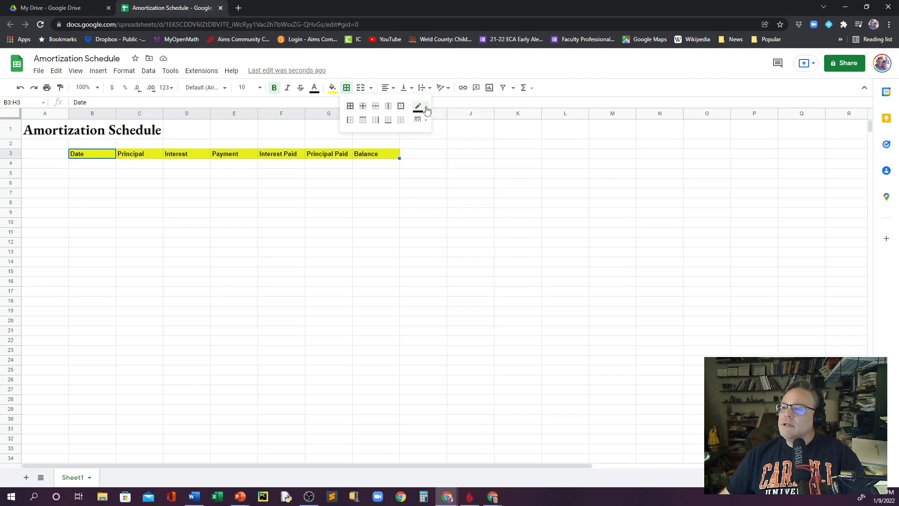
pyautogui.click(427, 110)
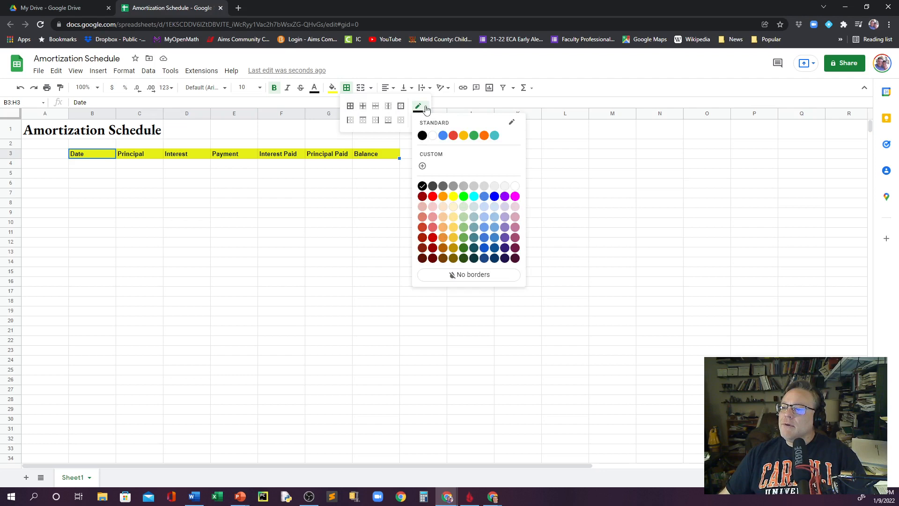
pyautogui.click(426, 110)
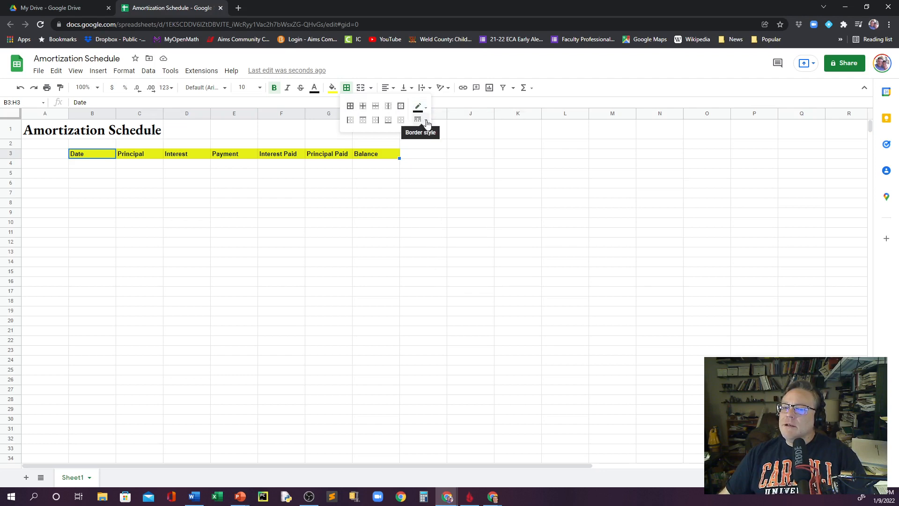
pyautogui.click(427, 121)
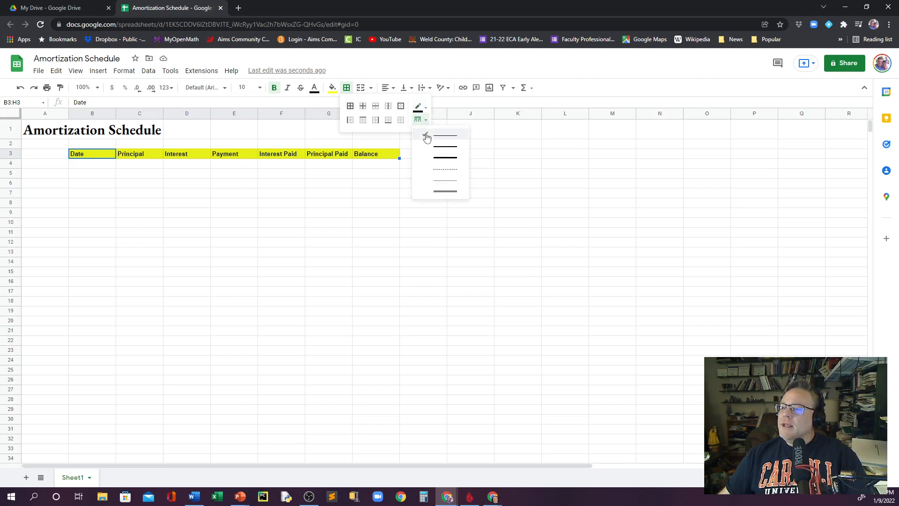
pyautogui.click(448, 158)
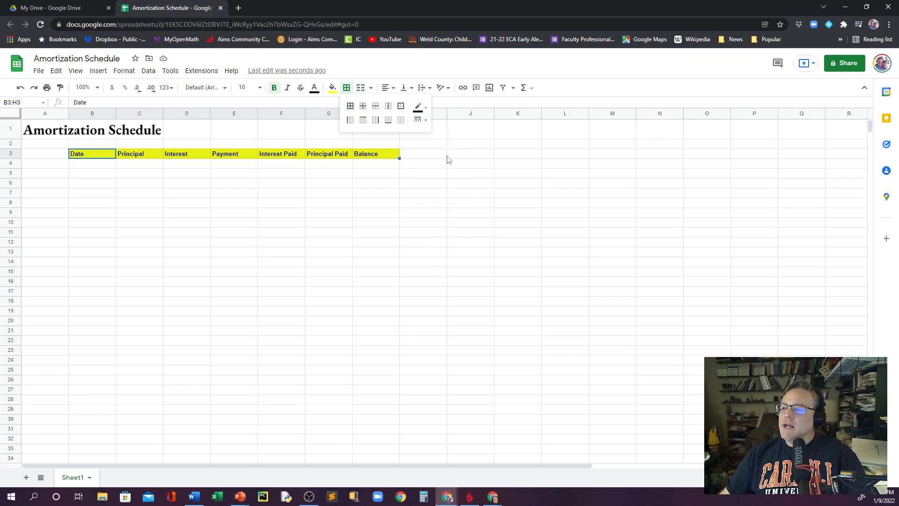
pyautogui.click(401, 108)
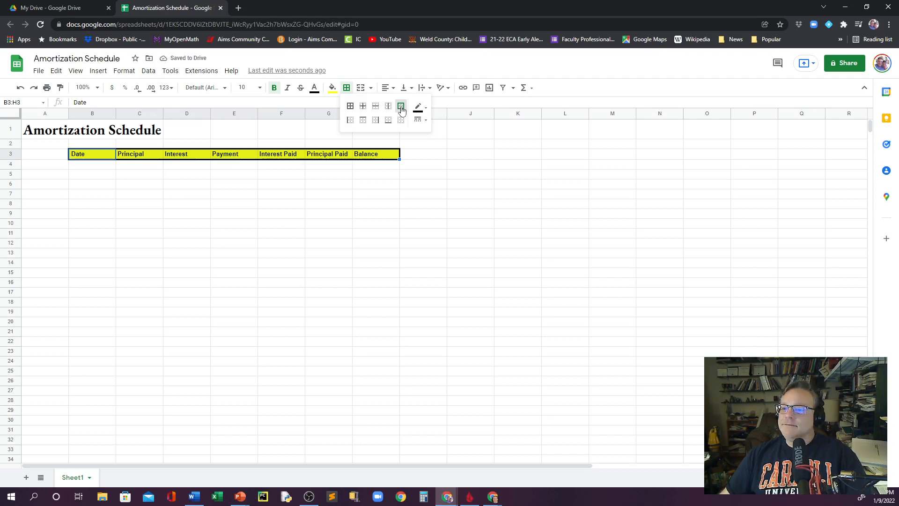
pyautogui.click(128, 186)
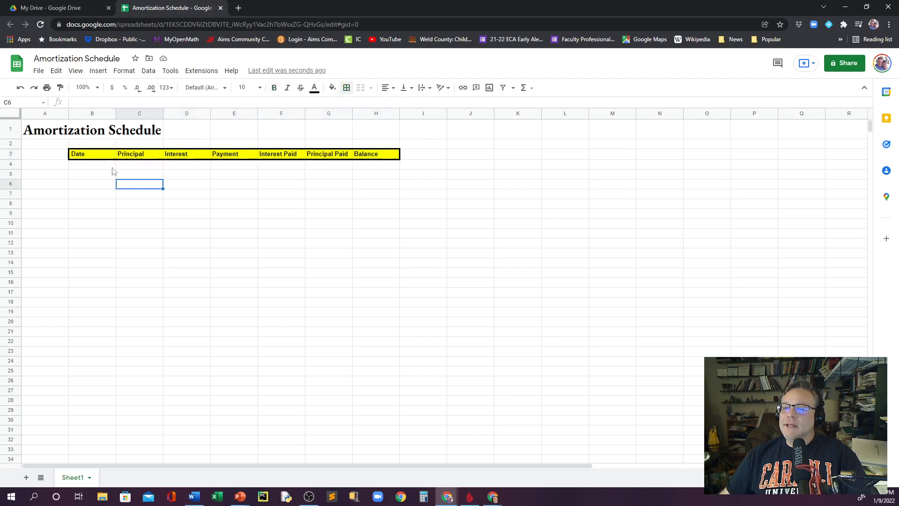
pyautogui.click(89, 167)
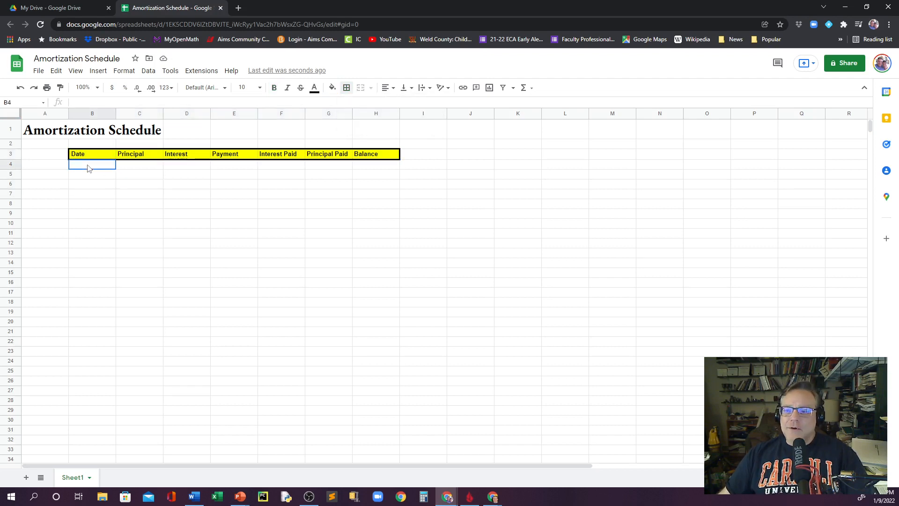
pyautogui.moveTo(87, 165); pyautogui.dragTo(94, 174)
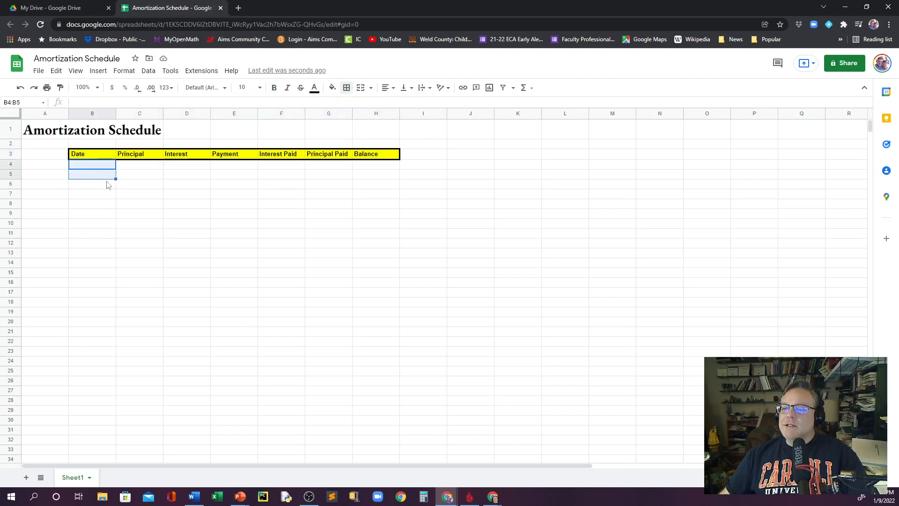
pyautogui.click(144, 190)
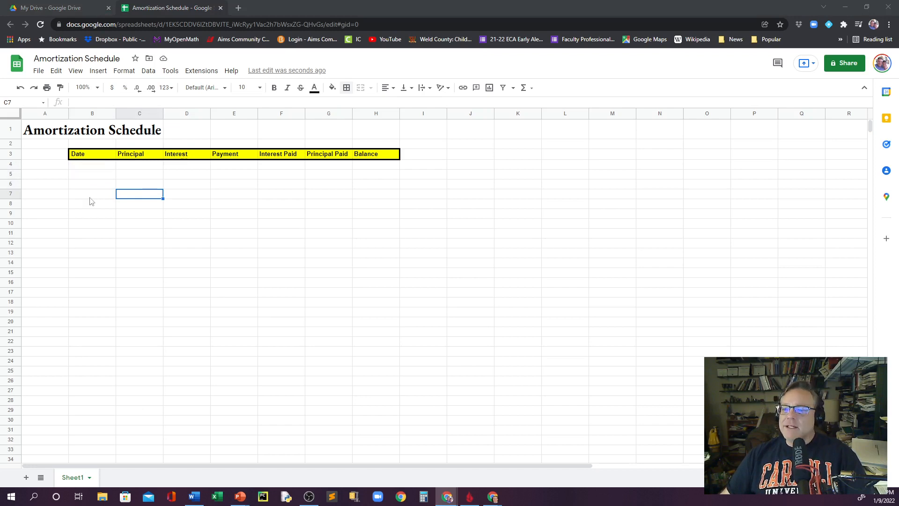
# - Add a thick black outer border around the schedule's data range B4:H500
pyautogui.click(88, 168)
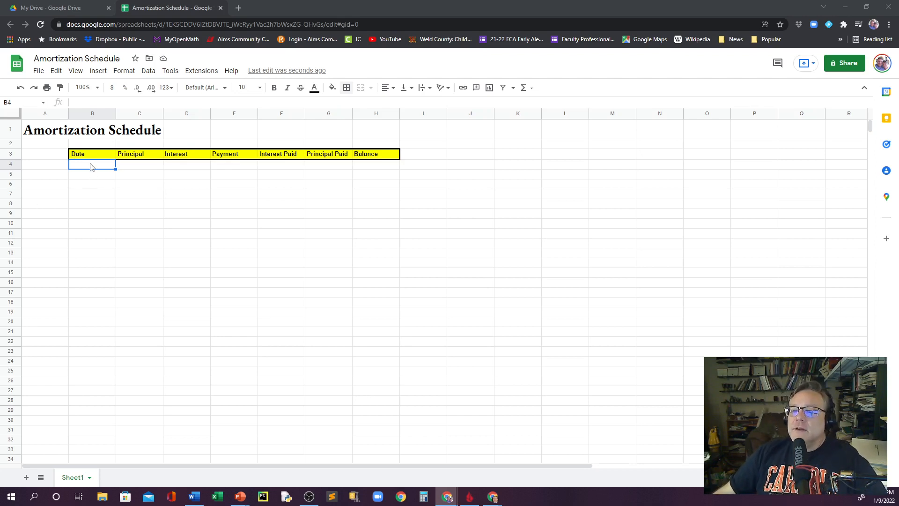
pyautogui.click(90, 164)
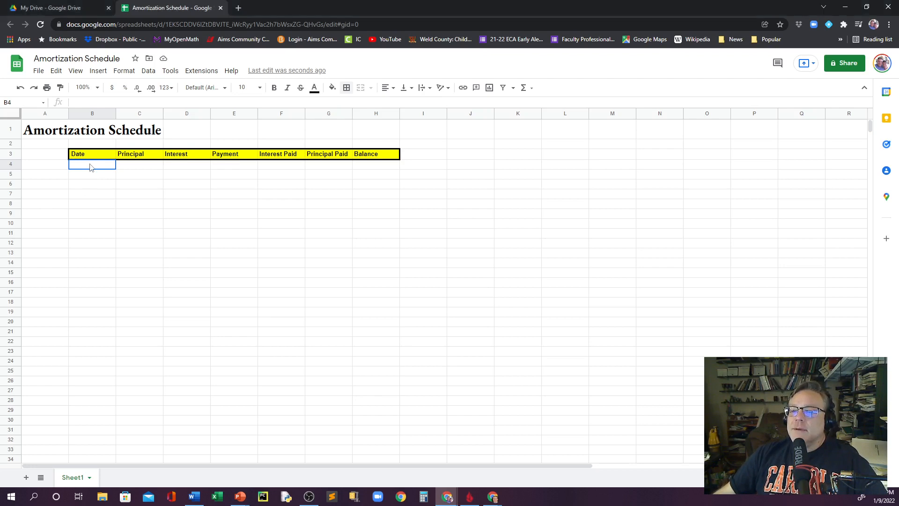
pyautogui.moveTo(90, 168); pyautogui.dragTo(367, 294)
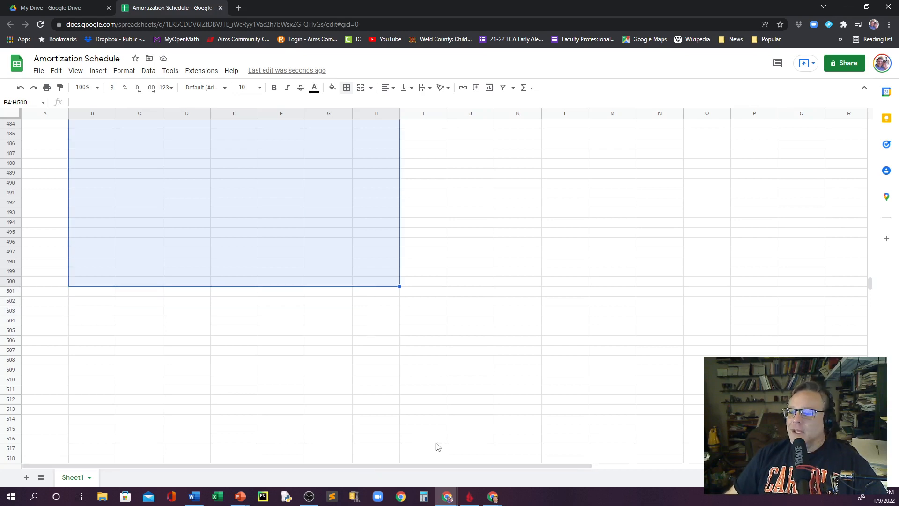
pyautogui.scroll(13, 452, 398)
pyautogui.scroll(3, 468, 397)
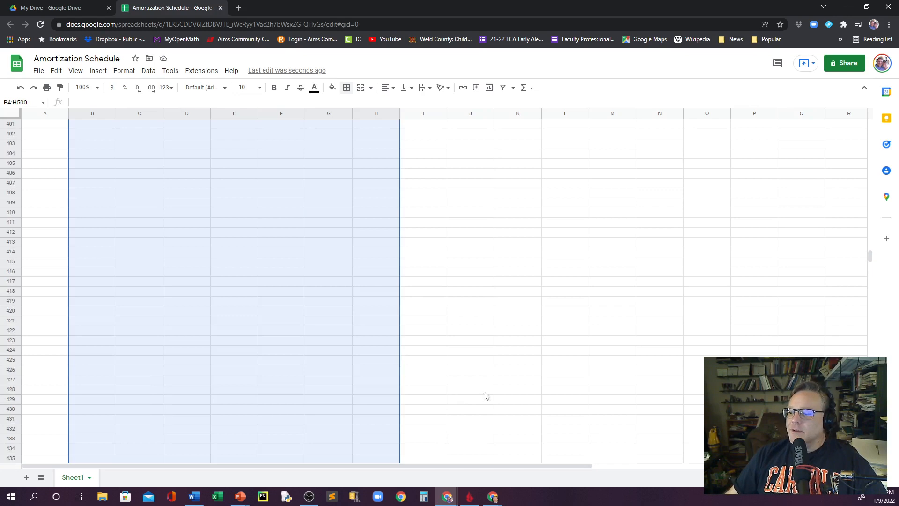
pyautogui.moveTo(869, 256); pyautogui.dragTo(869, 241)
pyautogui.scroll(20, 570, 278)
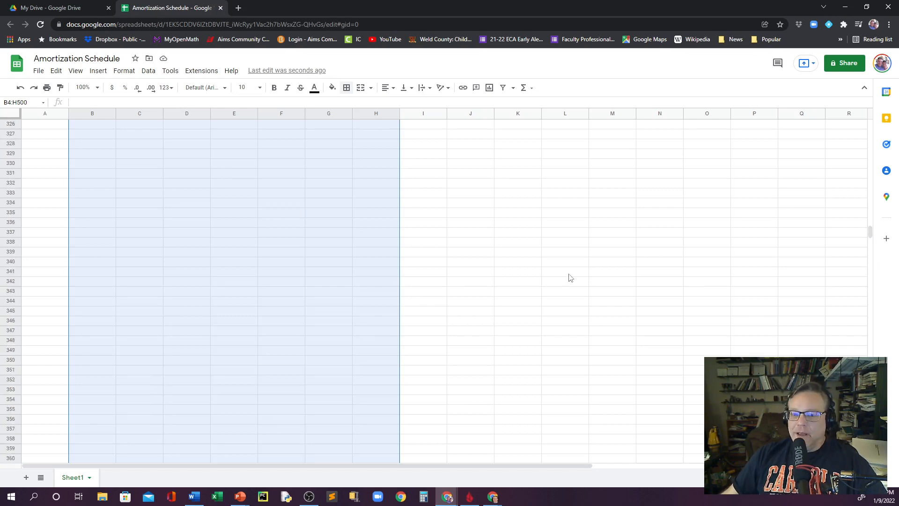
pyautogui.scroll(12, 569, 277)
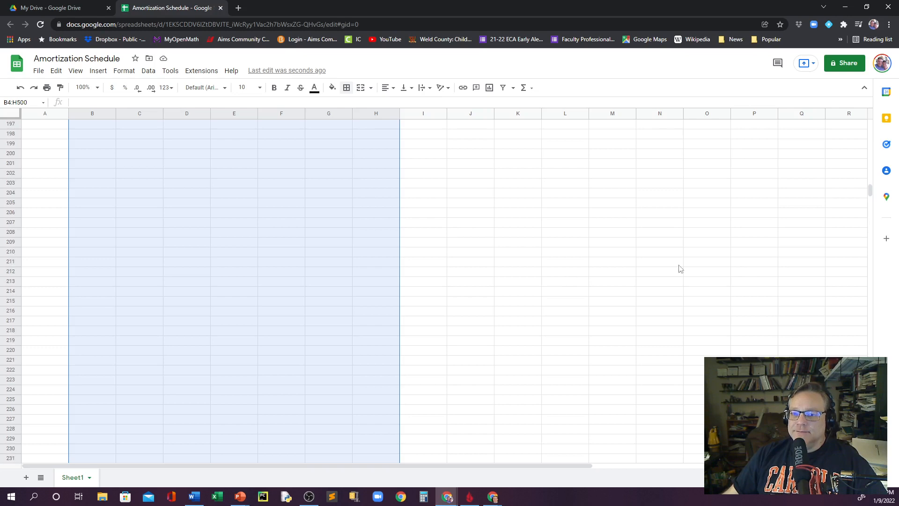
pyautogui.moveTo(869, 186); pyautogui.dragTo(869, 124)
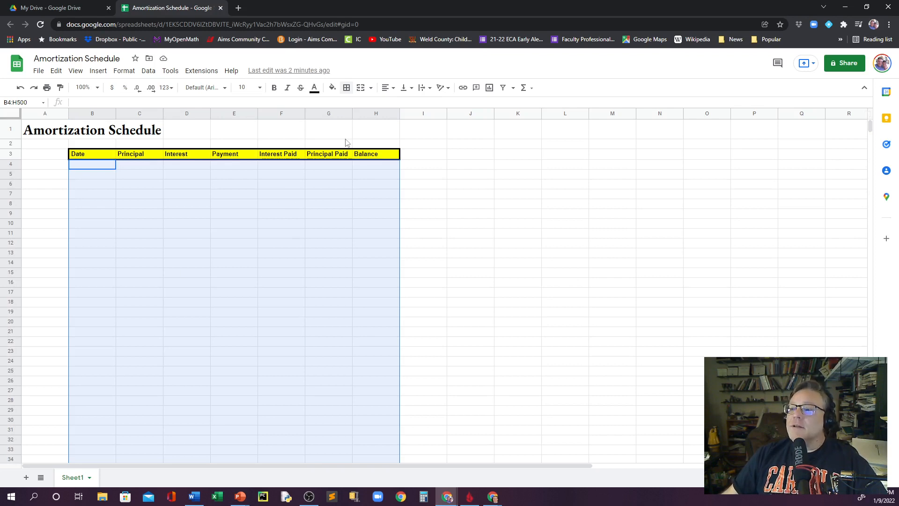
pyautogui.click(346, 88)
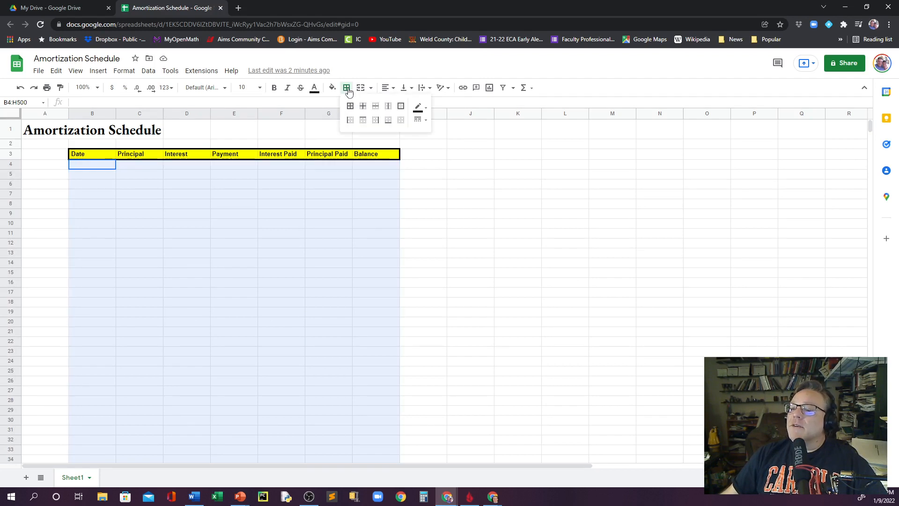
pyautogui.click(401, 106)
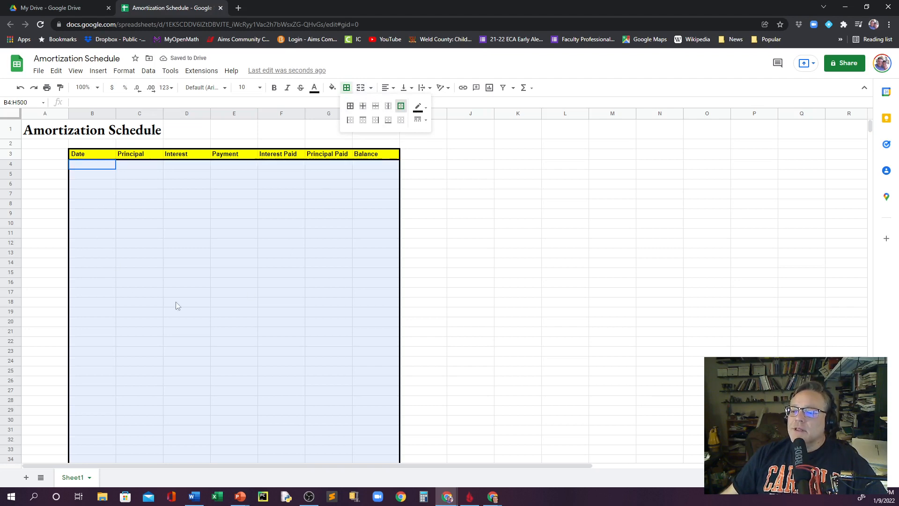
# - Apply thin black solid borders to every cell of the schedule's data range B4:H500
pyautogui.click(427, 121)
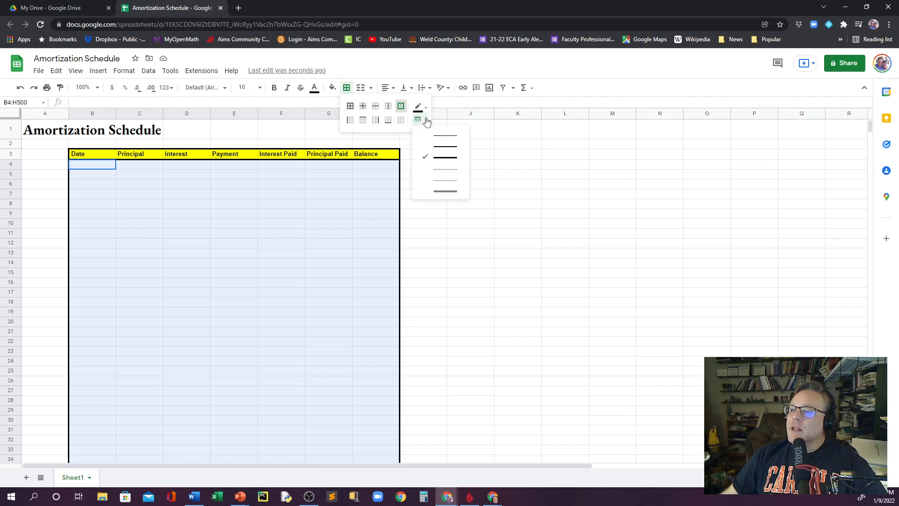
pyautogui.click(450, 137)
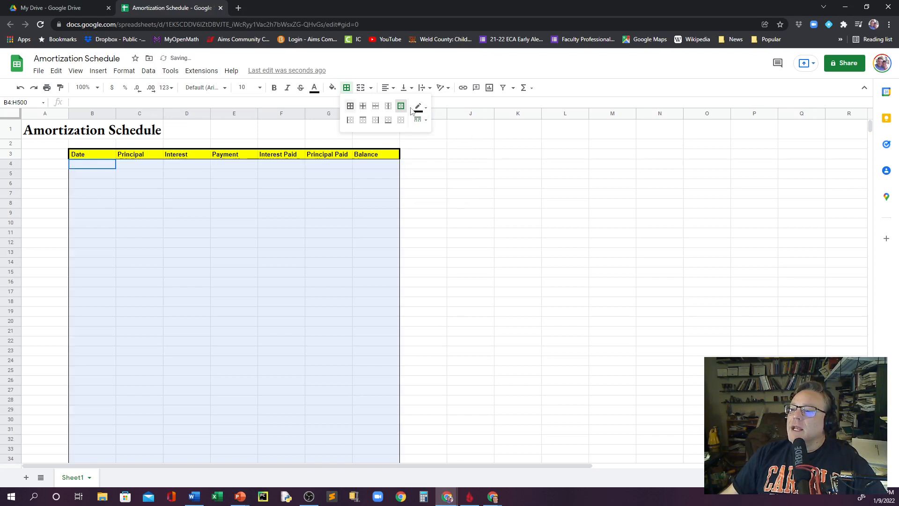
pyautogui.click(351, 106)
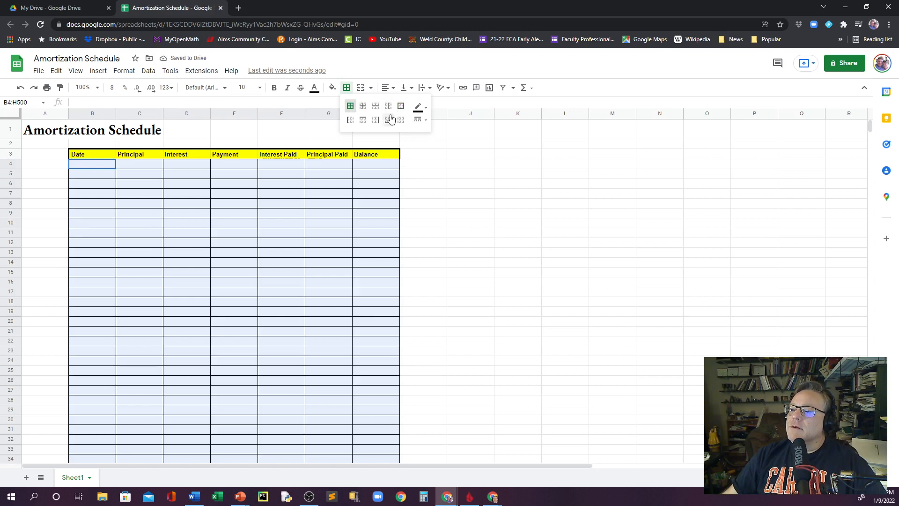
# - Try the thick line style on all borders of B4:H500, and return them to the thin solid line
pyautogui.click(426, 108)
pyautogui.click(426, 109)
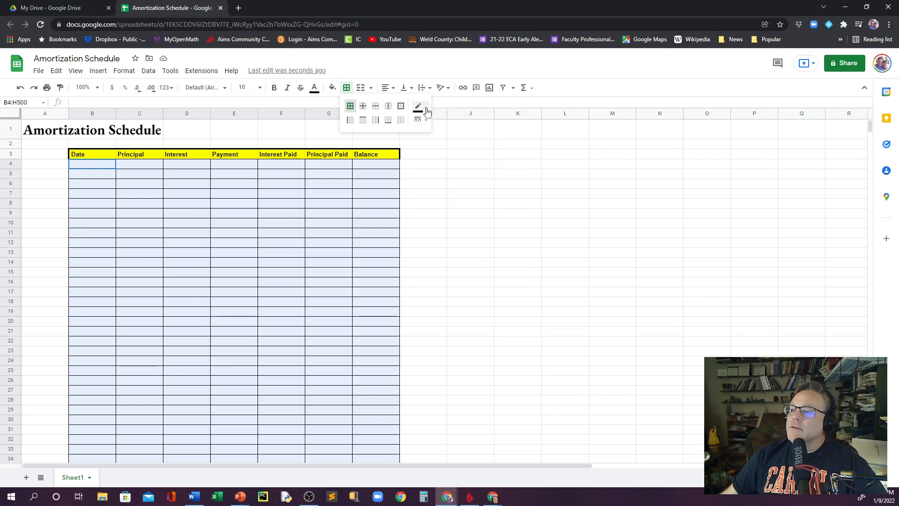
pyautogui.click(424, 120)
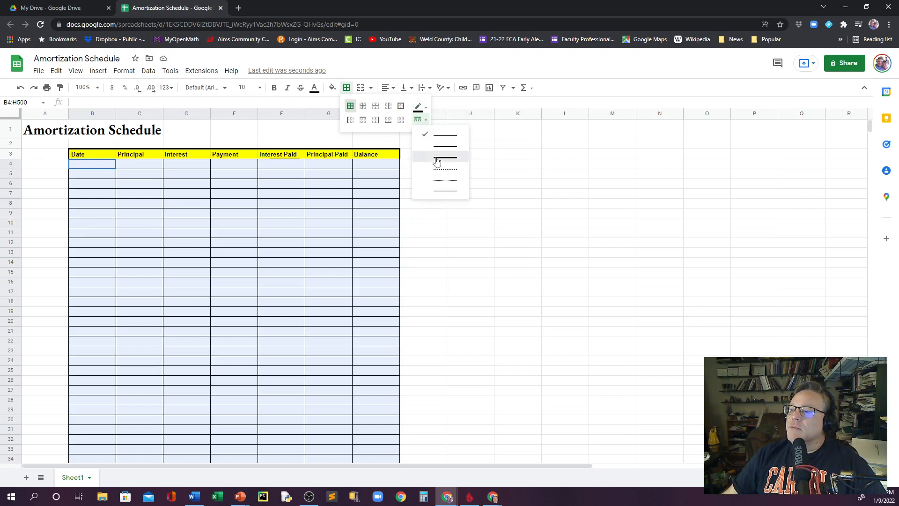
pyautogui.click(437, 159)
pyautogui.click(426, 108)
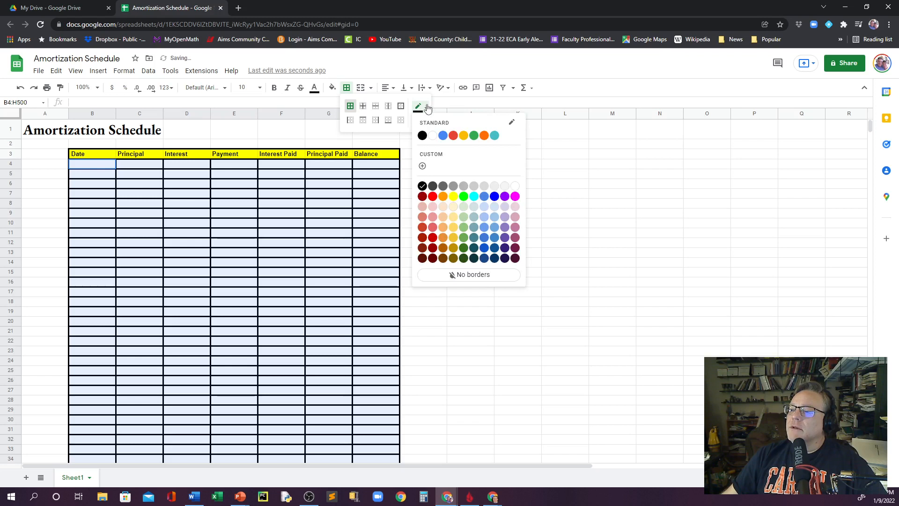
pyautogui.click(426, 107)
pyautogui.click(426, 123)
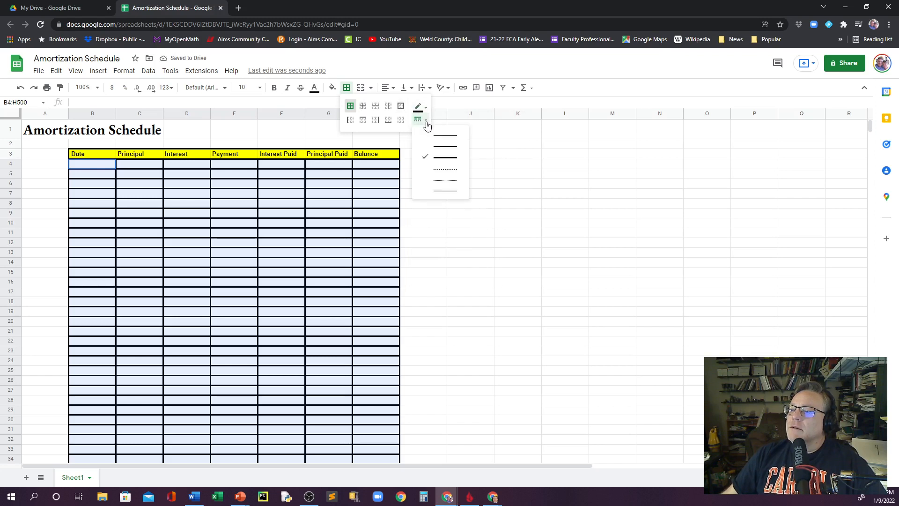
pyautogui.click(435, 136)
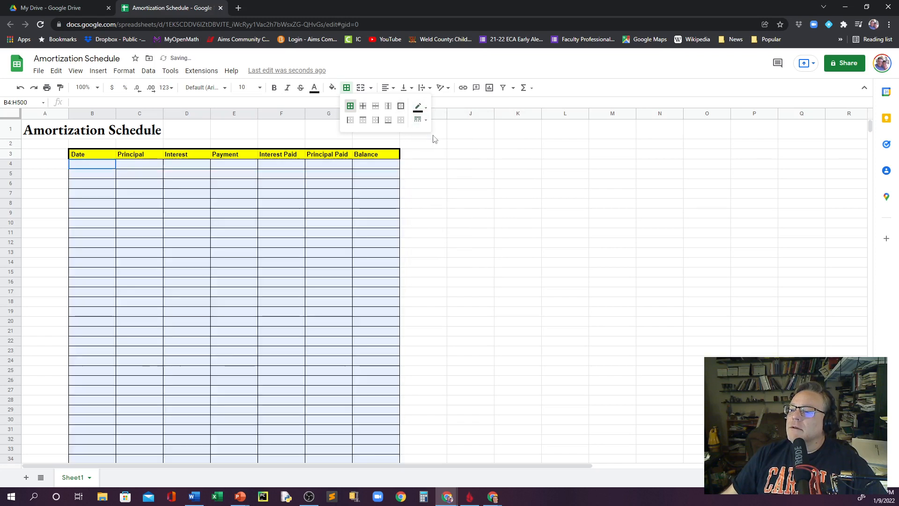
pyautogui.click(269, 243)
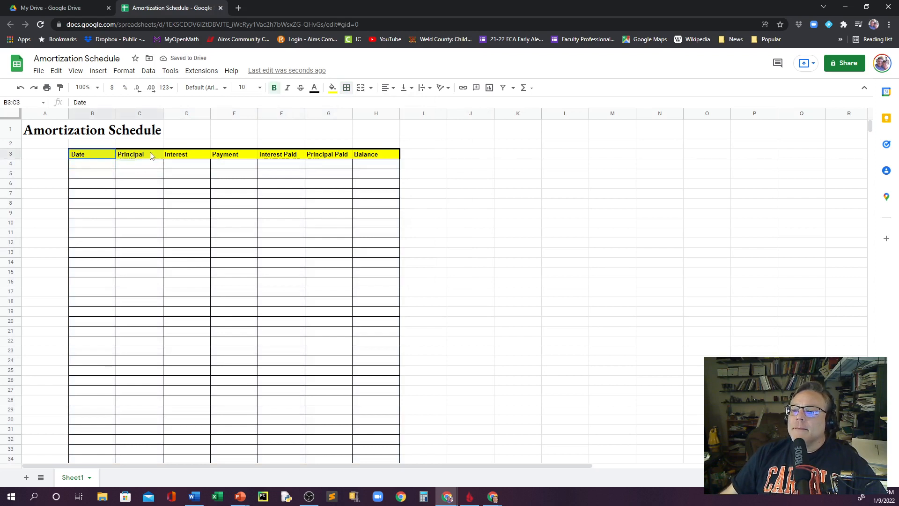
# - Add a thick black outer border around the data range B4:H500, keeping the thin inner gridlines
pyautogui.click(94, 166)
pyautogui.moveTo(86, 168); pyautogui.dragTo(371, 467)
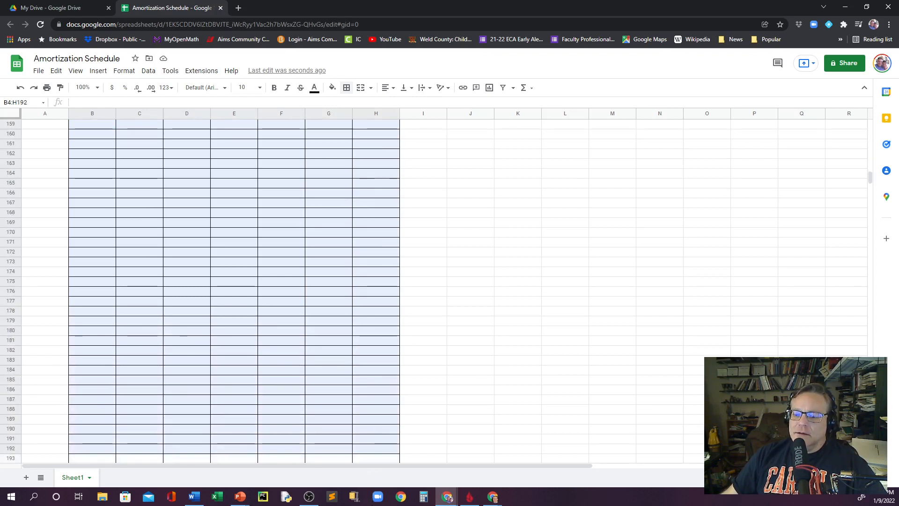
pyautogui.moveTo(371, 467); pyautogui.dragTo(370, 467)
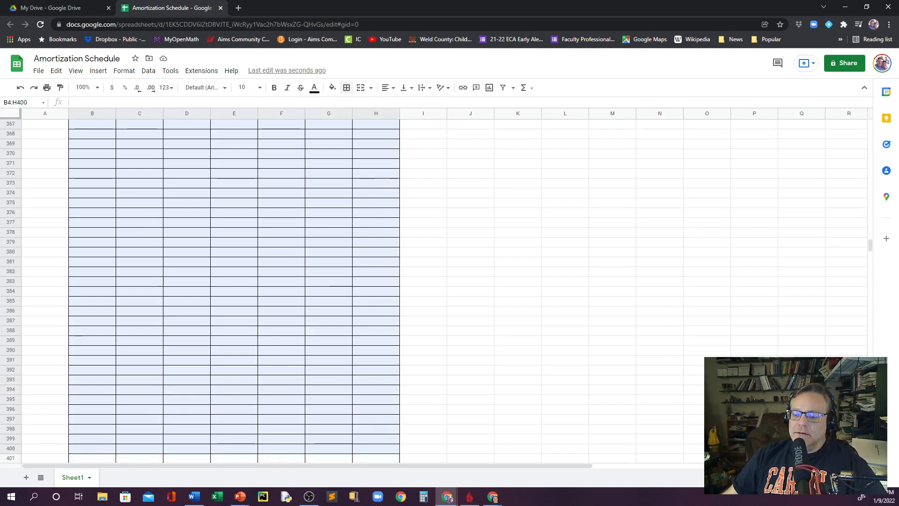
pyautogui.moveTo(371, 467); pyautogui.dragTo(381, 247)
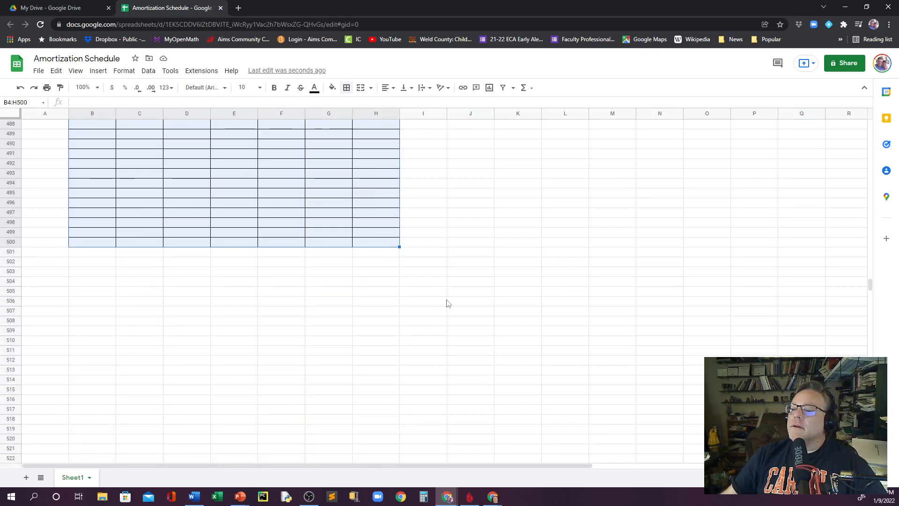
pyautogui.scroll(20, 446, 303)
pyautogui.scroll(20, 446, 336)
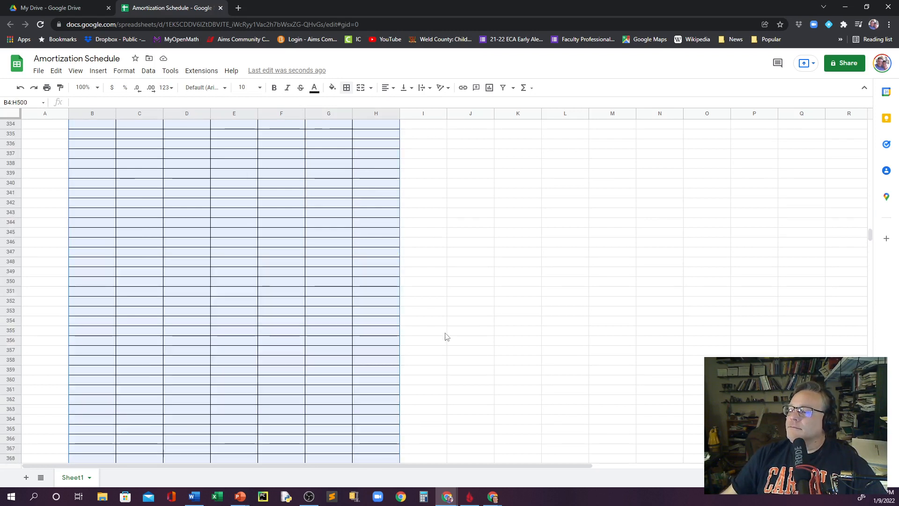
pyautogui.scroll(20, 445, 336)
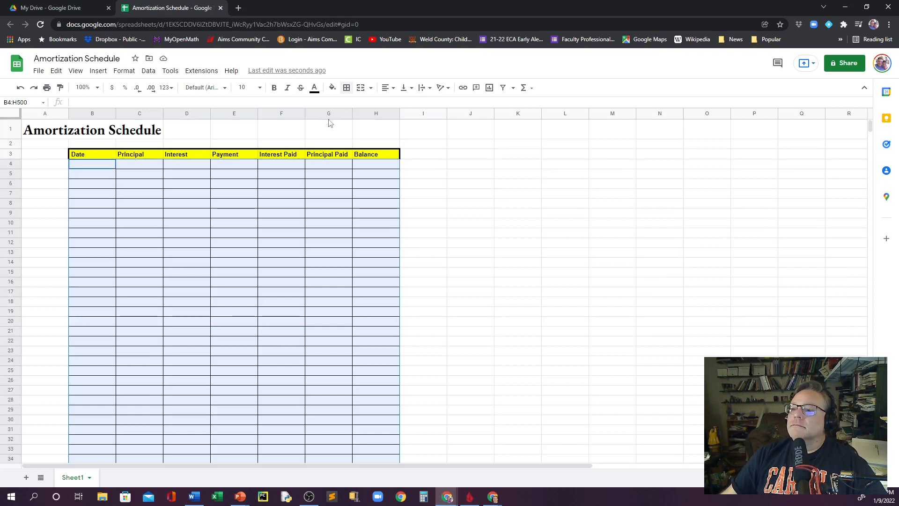
pyautogui.click(347, 88)
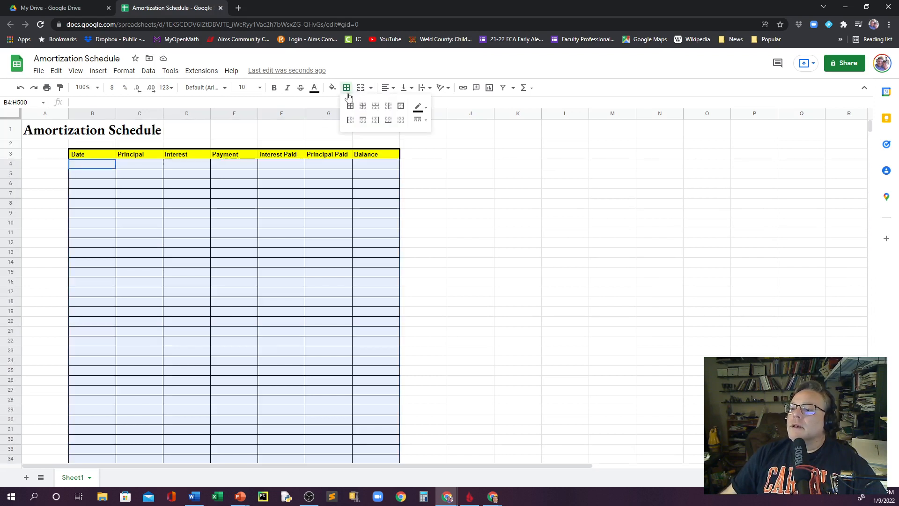
pyautogui.click(423, 120)
pyautogui.click(434, 157)
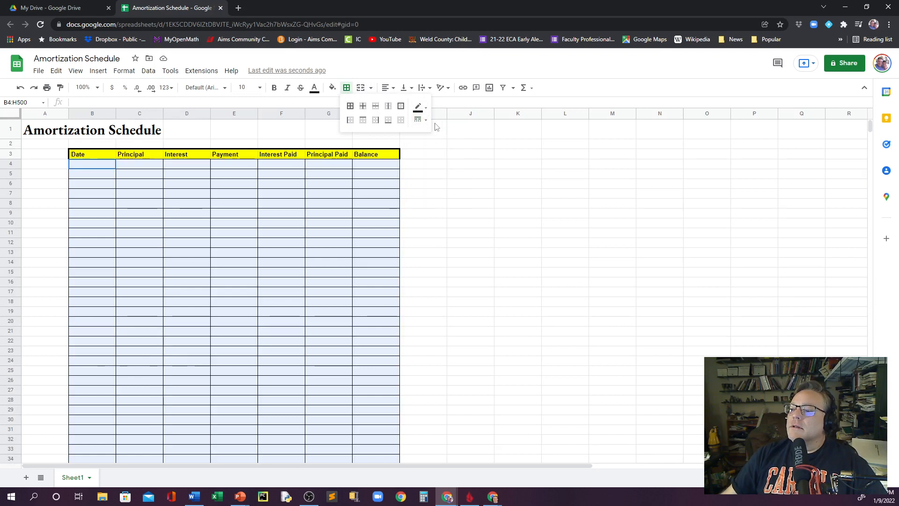
pyautogui.click(401, 106)
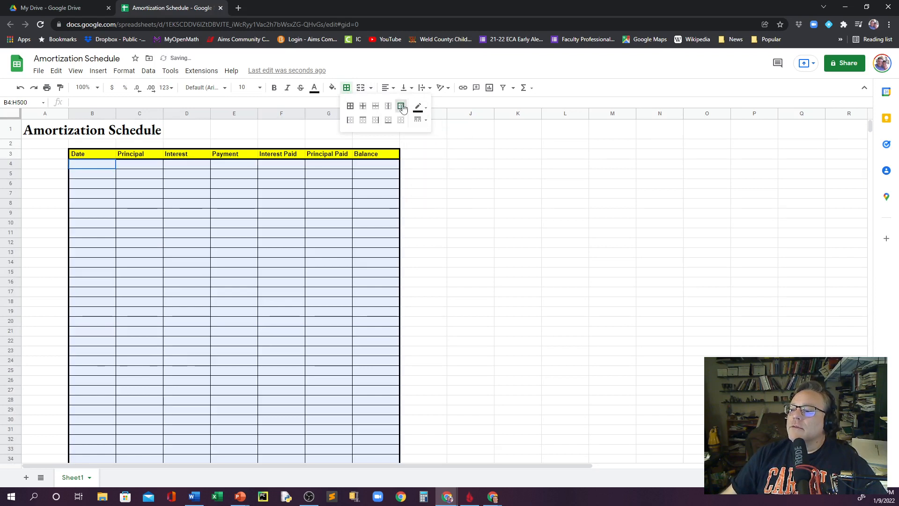
pyautogui.click(251, 195)
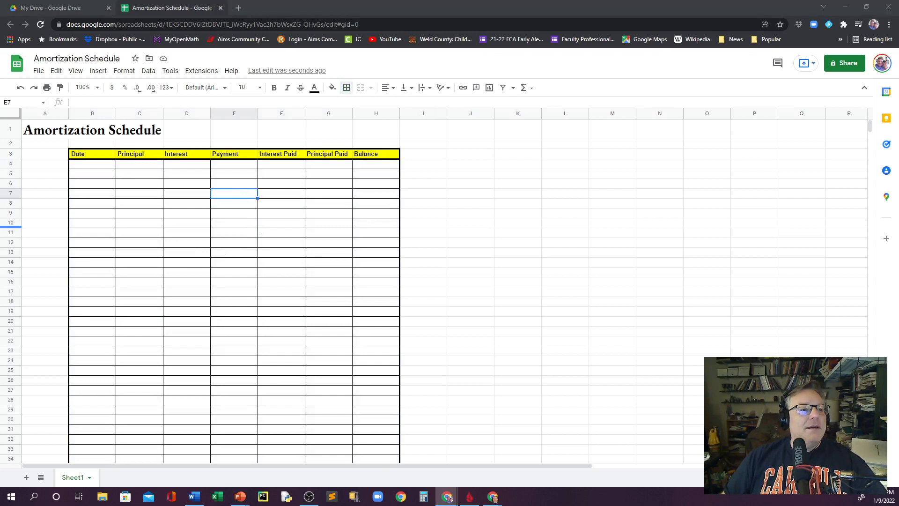
# - Enter Starting Balance in B4 and widen column B slightly to fit the text
pyautogui.click(93, 164)
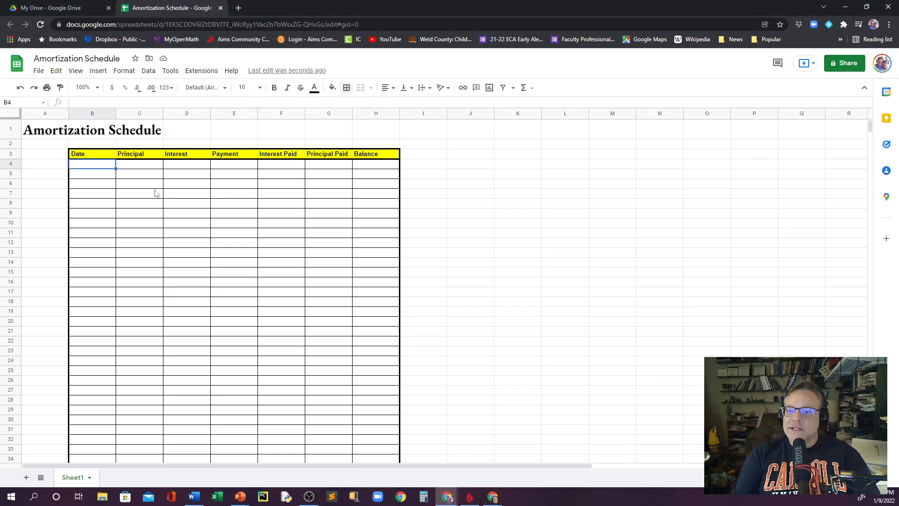
pyautogui.write('Starting Balance')
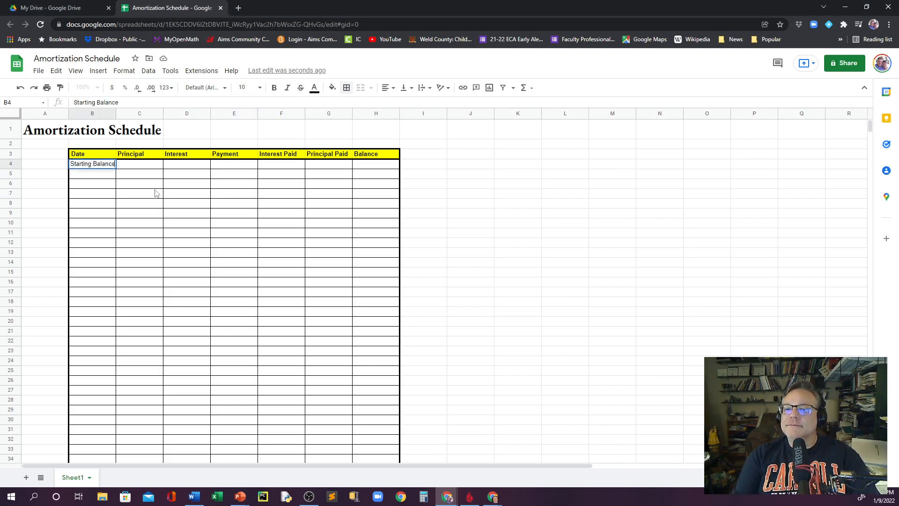
pyautogui.press('Return')
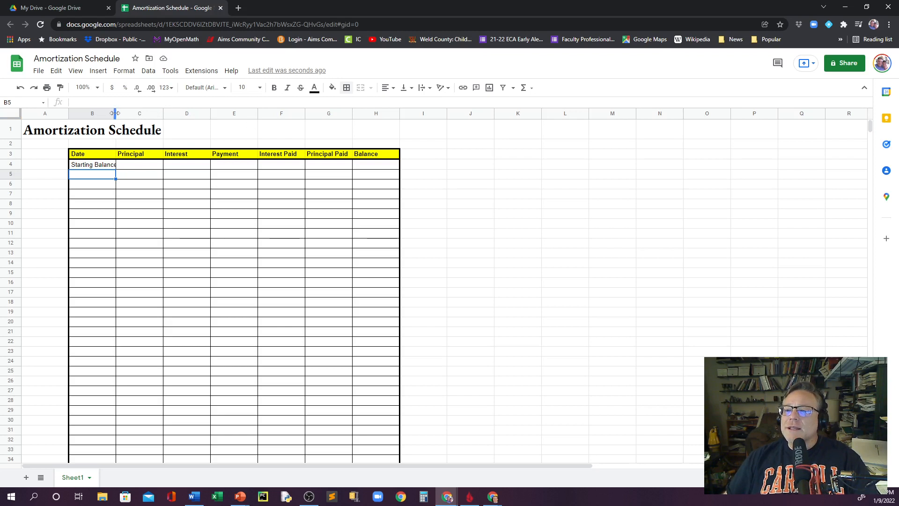
pyautogui.moveTo(114, 113); pyautogui.dragTo(123, 113)
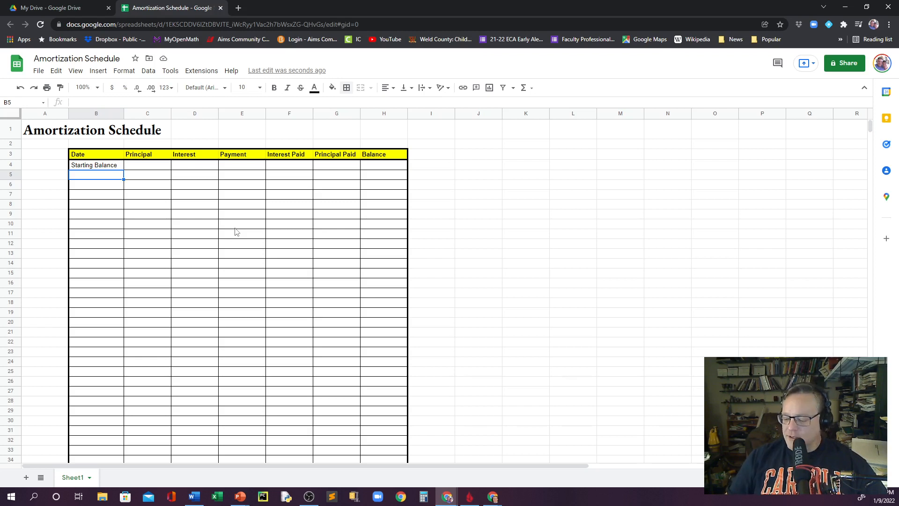
# - Enter the first two payment dates under Starting Balance: 1/22 in B5 and 2/22 in B6
pyautogui.write('1')
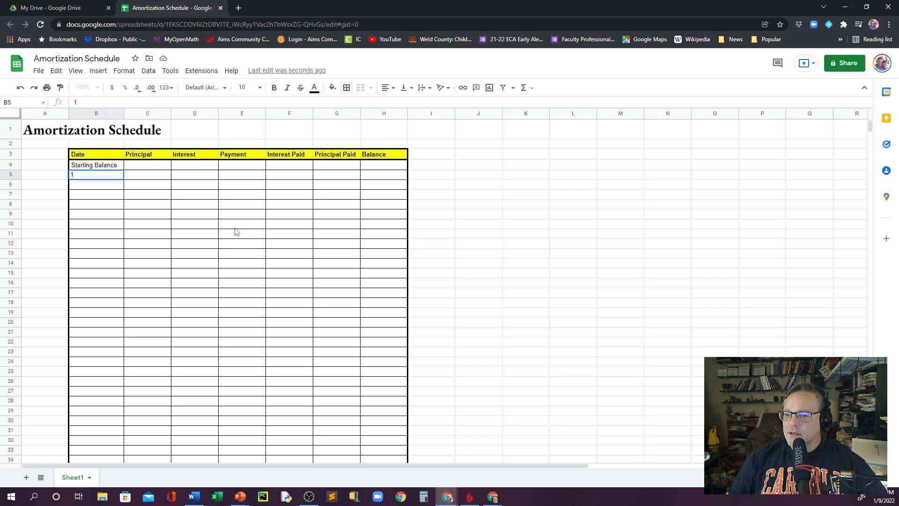
pyautogui.write('/')
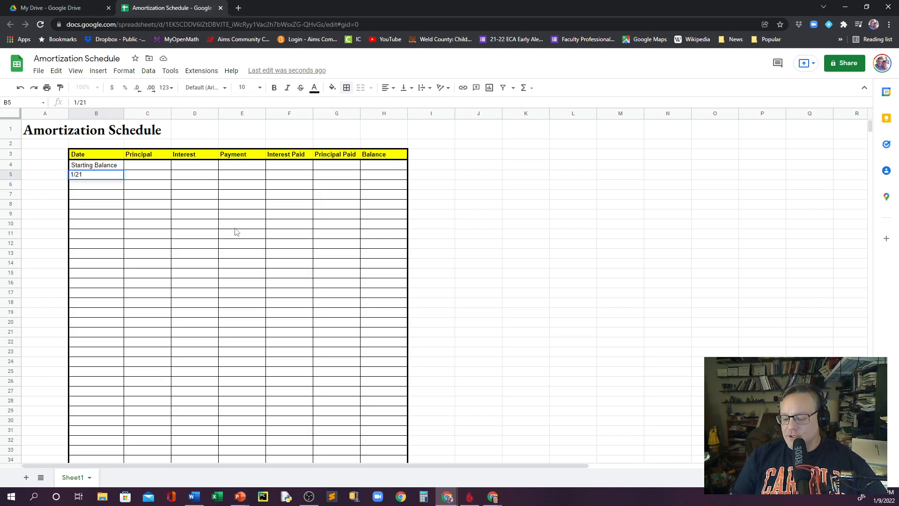
pyautogui.write('22')
pyautogui.press('Return')
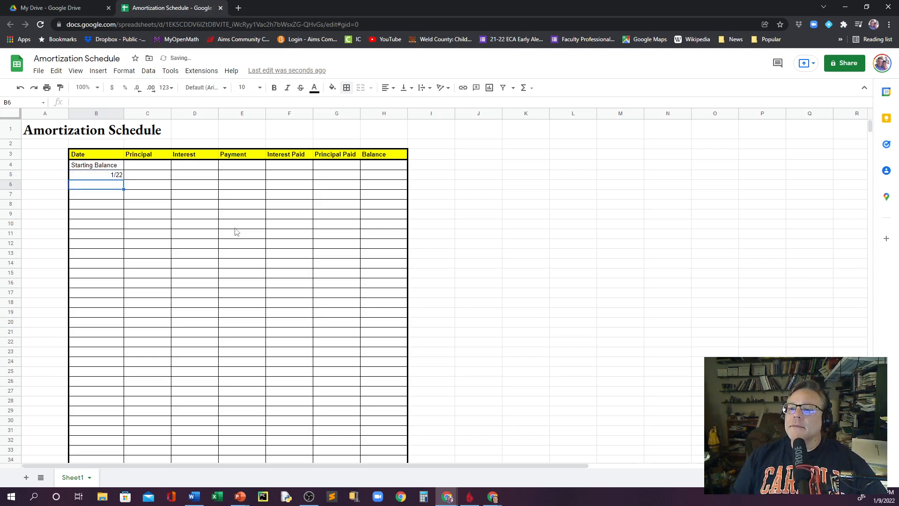
pyautogui.click(105, 176)
pyautogui.click(107, 186)
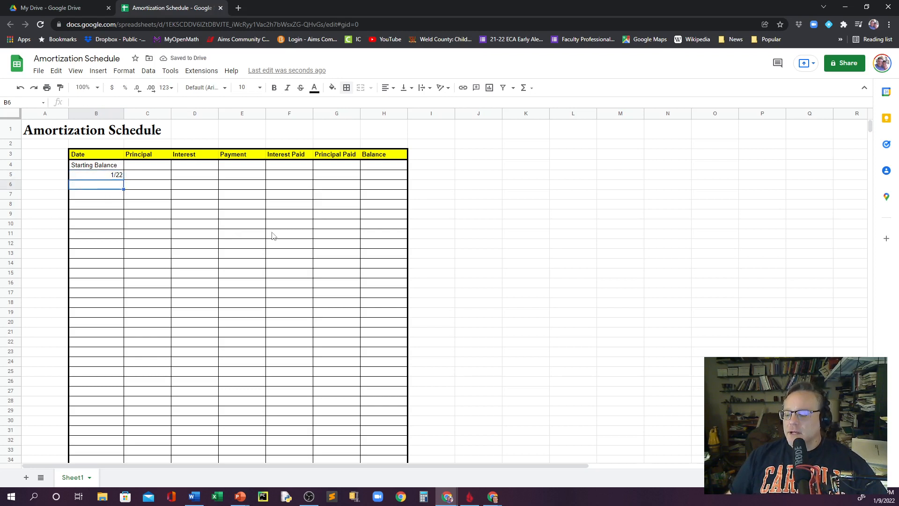
pyautogui.write('2')
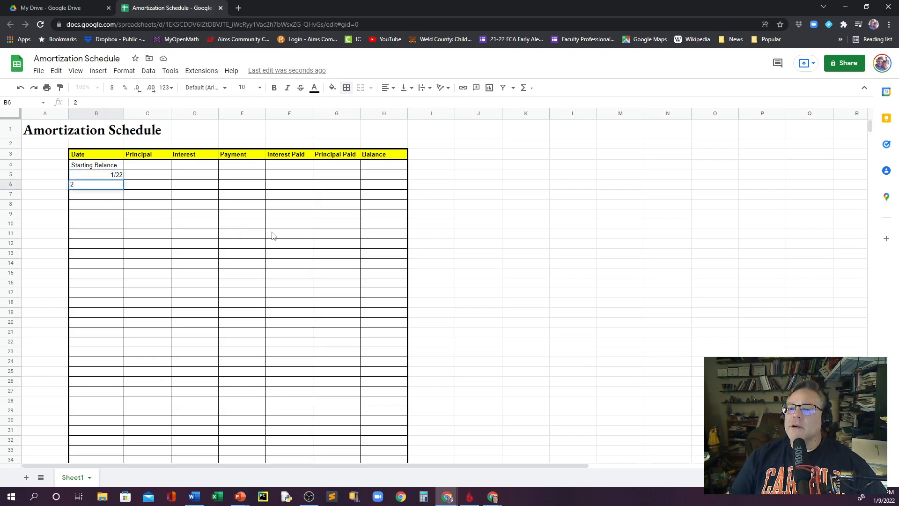
pyautogui.write('/22')
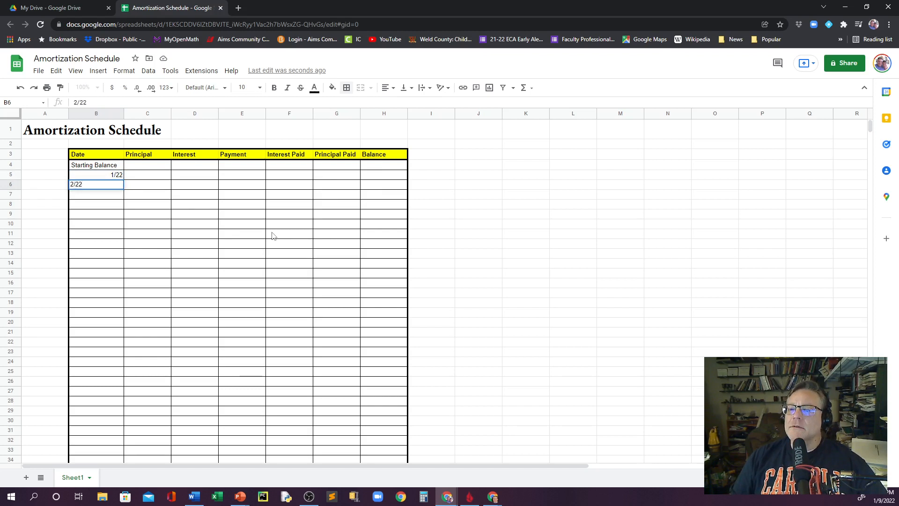
pyautogui.press('Return')
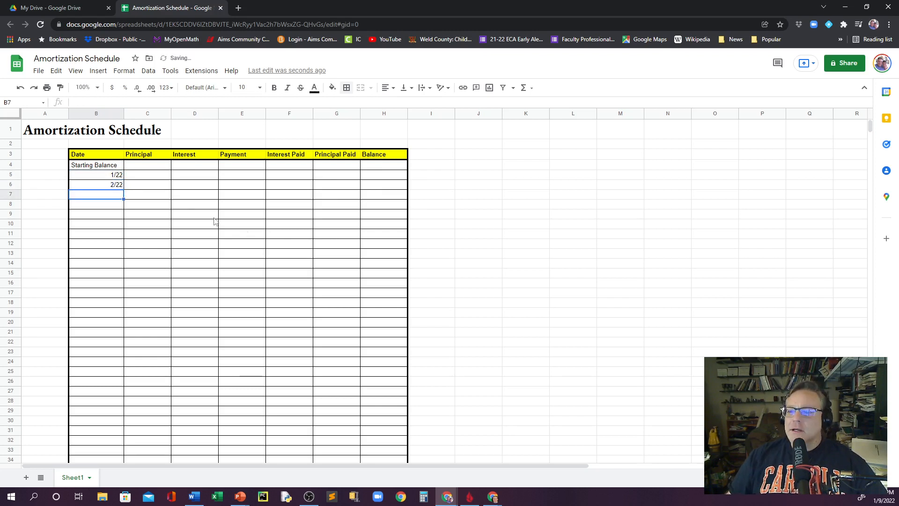
# - Change the day of the date in B5 to 1, making it 1/1/2022
pyautogui.doubleClick(117, 175)
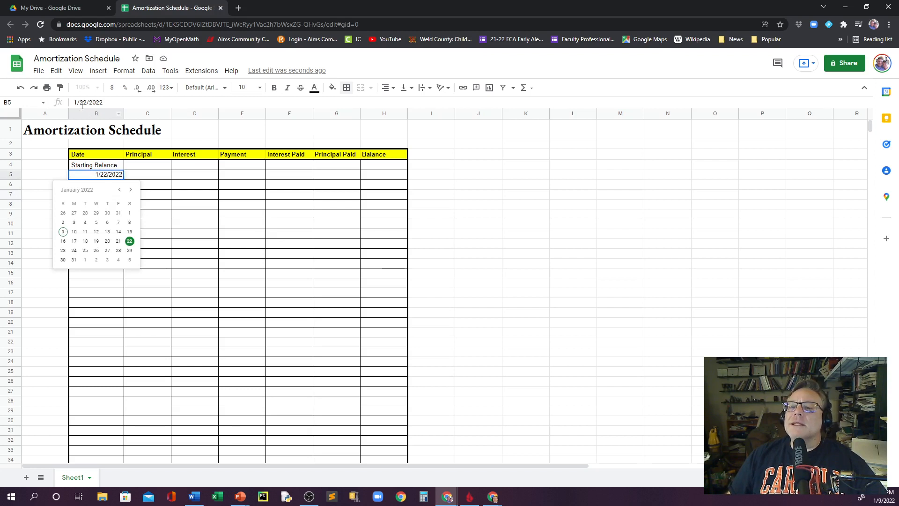
pyautogui.moveTo(79, 102); pyautogui.dragTo(87, 104)
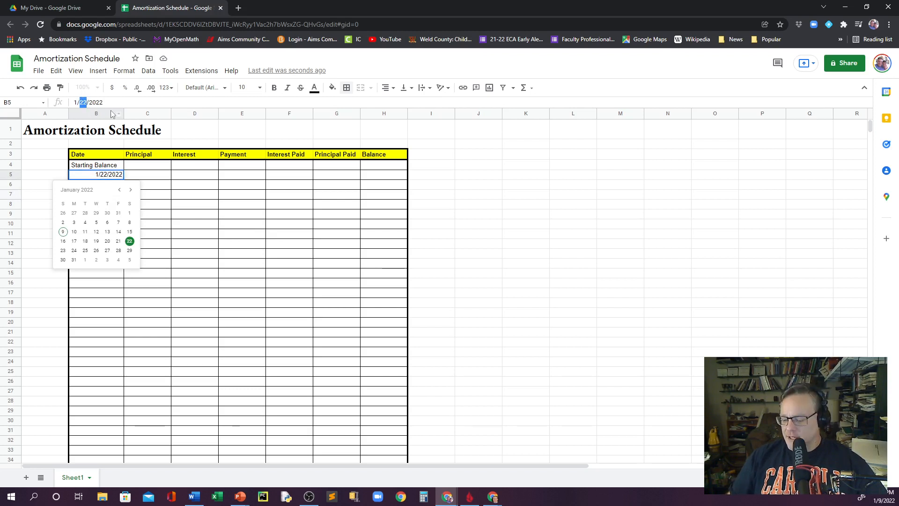
pyautogui.write('1')
pyautogui.press('Return')
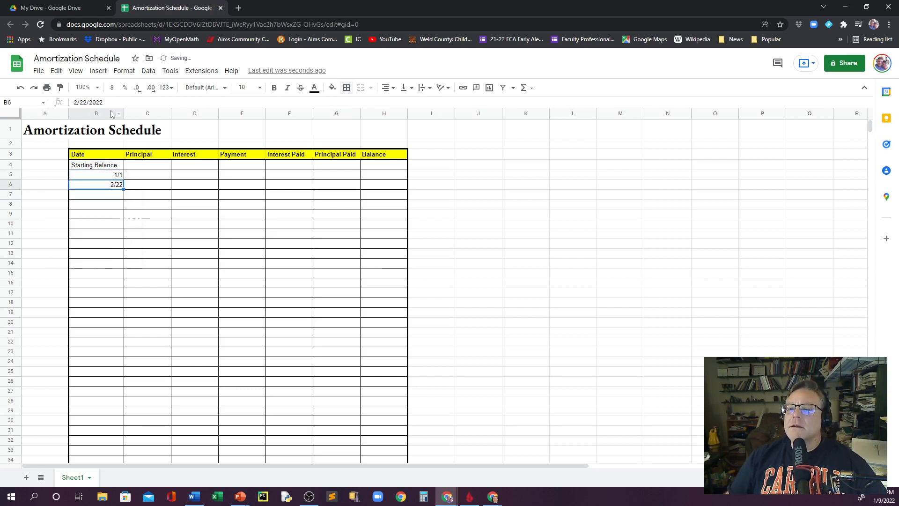
pyautogui.click(117, 176)
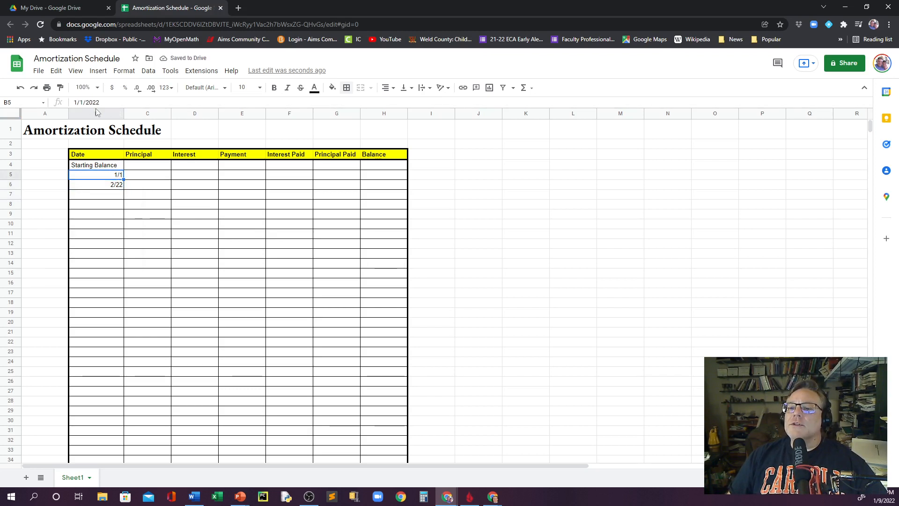
# - Change the date in B6 to 2/1/2022
pyautogui.doubleClick(117, 184)
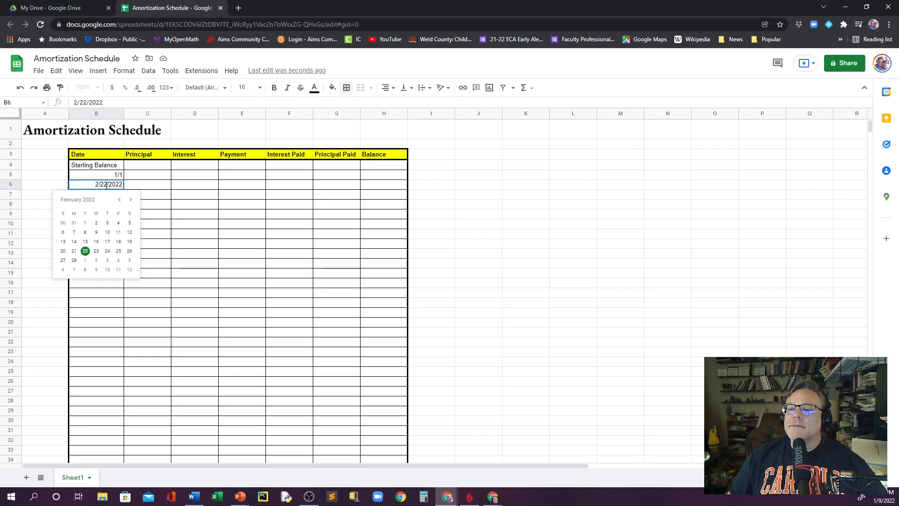
pyautogui.moveTo(111, 185); pyautogui.dragTo(152, 187)
pyautogui.press('BackSpace')
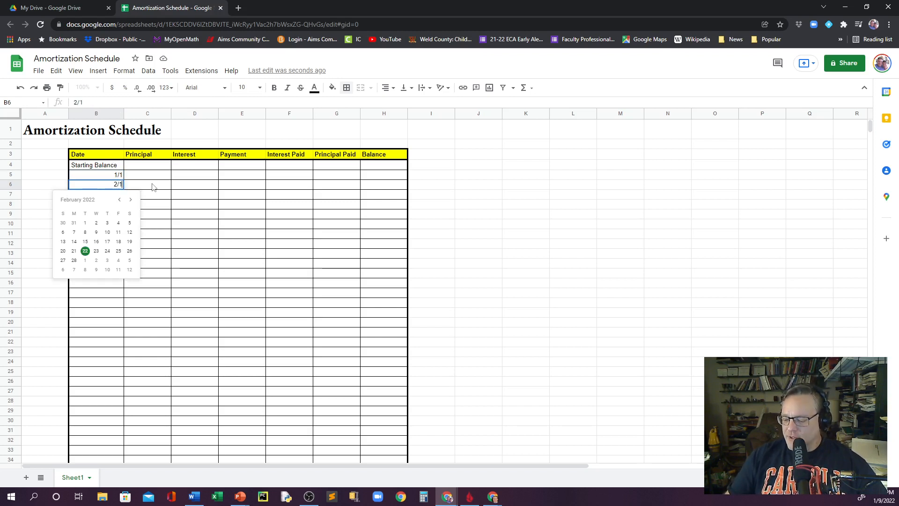
pyautogui.write('2/1/20222')
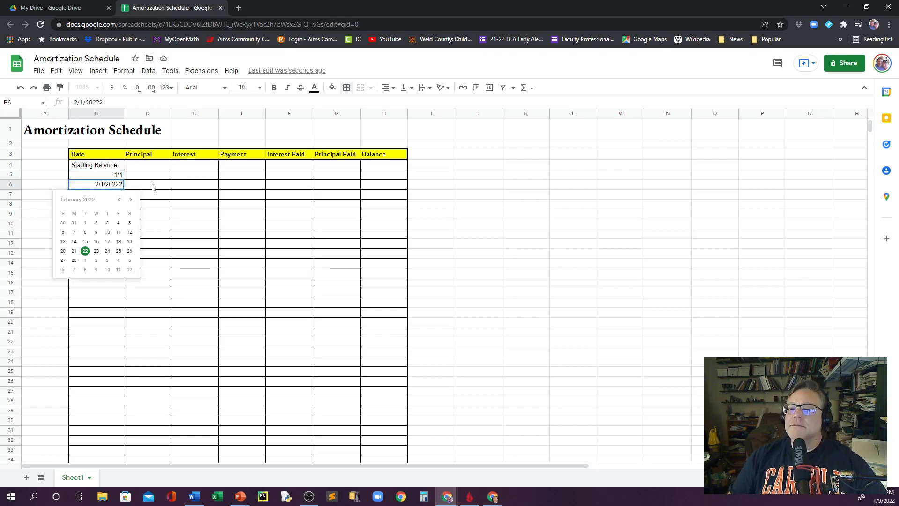
pyautogui.press('Return')
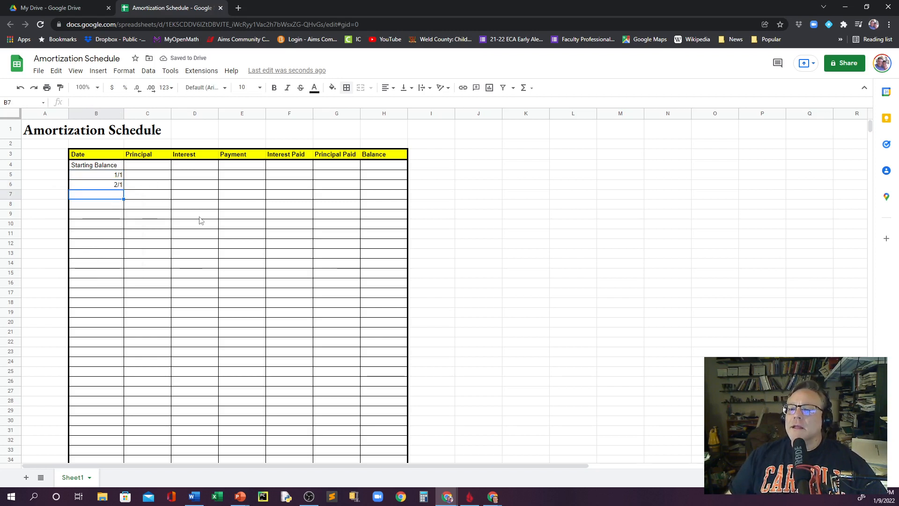
# - Enter the third payment date, 3/1/2022, in B7
pyautogui.write('3')
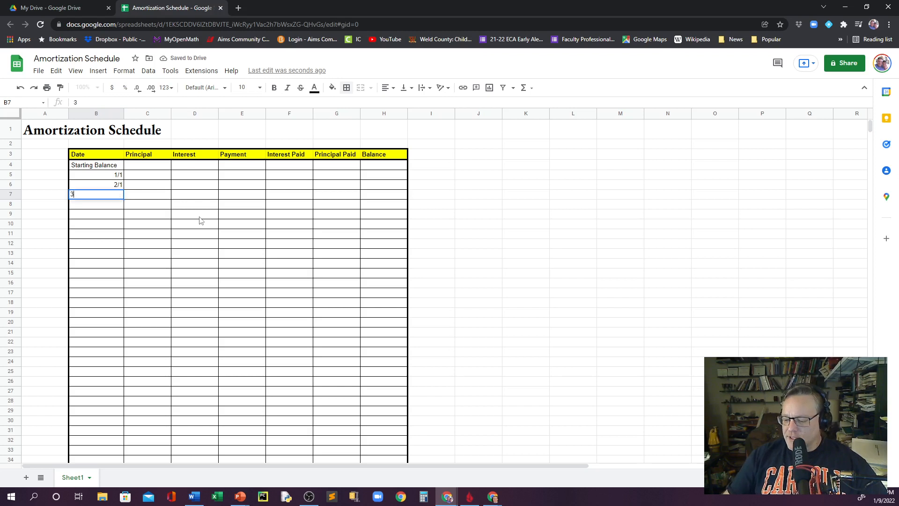
pyautogui.write('/1/20')
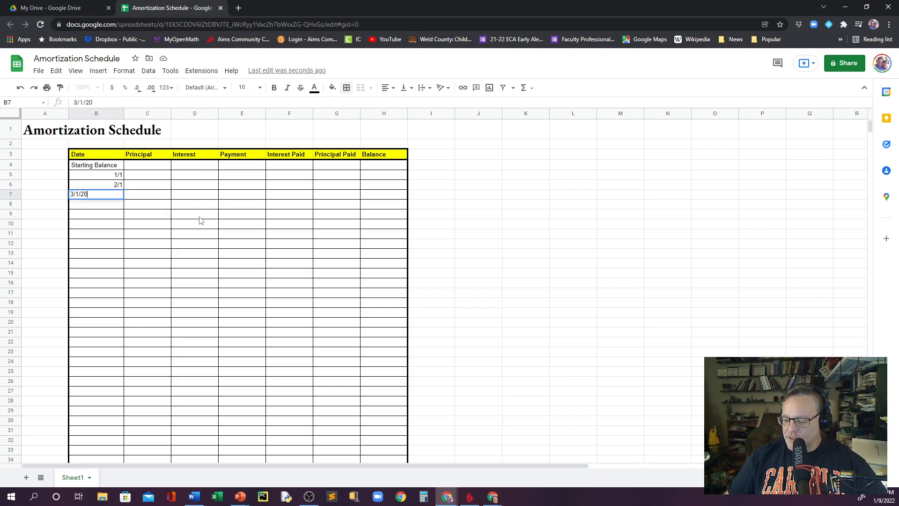
pyautogui.write('22')
pyautogui.press('Return')
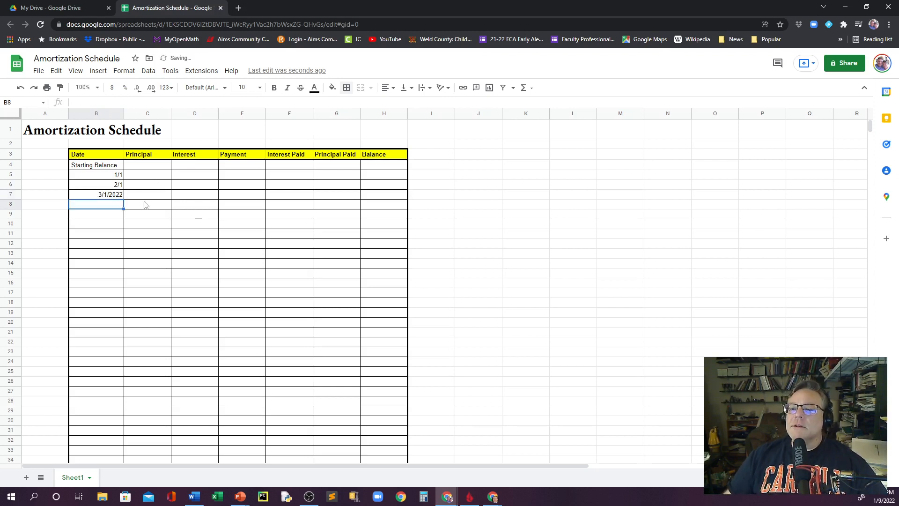
# - Try to extend the monthly date series from B6:B7 down to B12, and undo the fill
pyautogui.moveTo(115, 186); pyautogui.dragTo(112, 195)
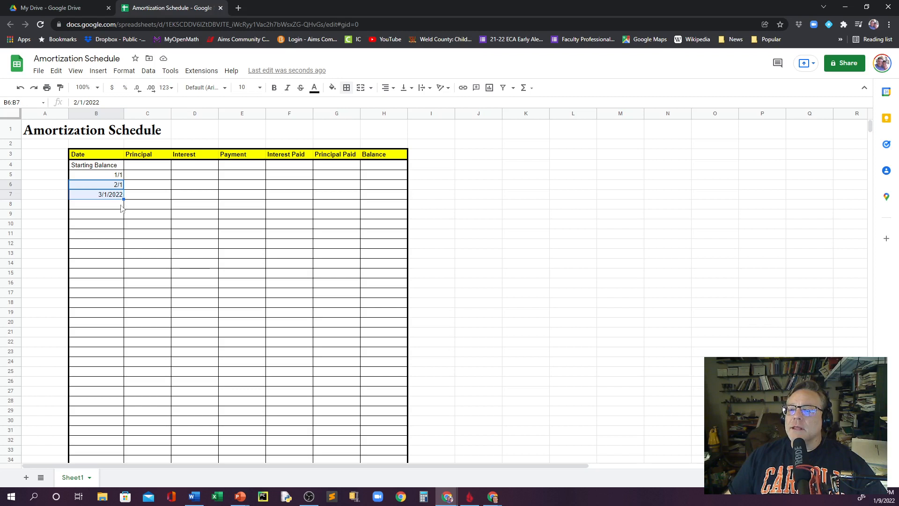
pyautogui.moveTo(124, 199); pyautogui.dragTo(123, 245)
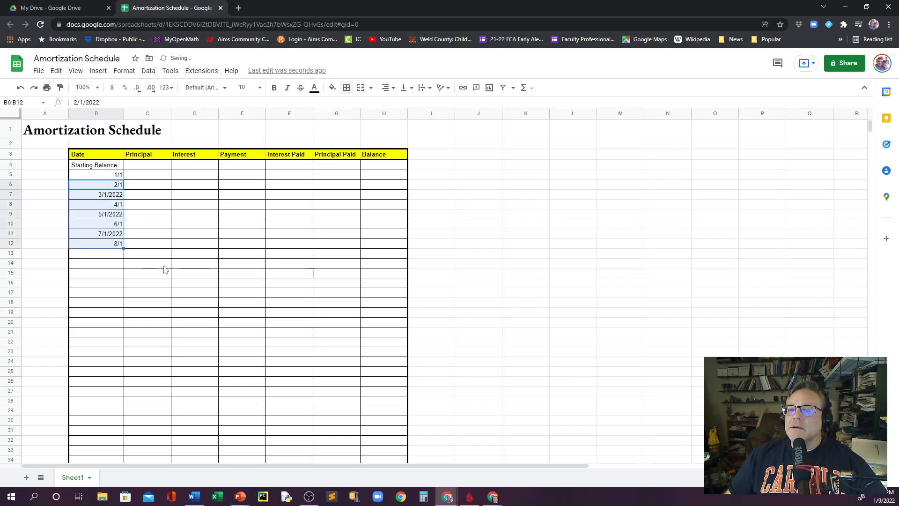
pyautogui.click(104, 196)
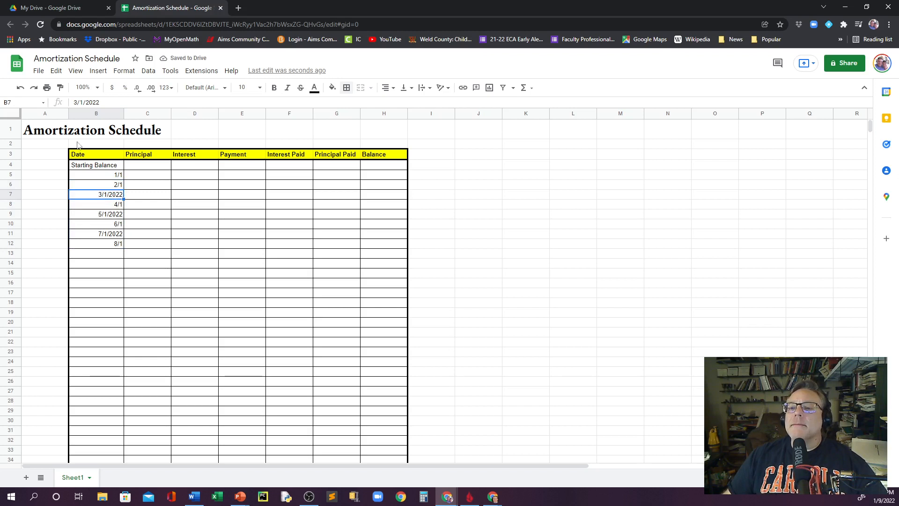
pyautogui.hotkey('ctrl', 'z')
# - Enter the fourth payment date, 4/1/2022, in B8
pyautogui.click(114, 205)
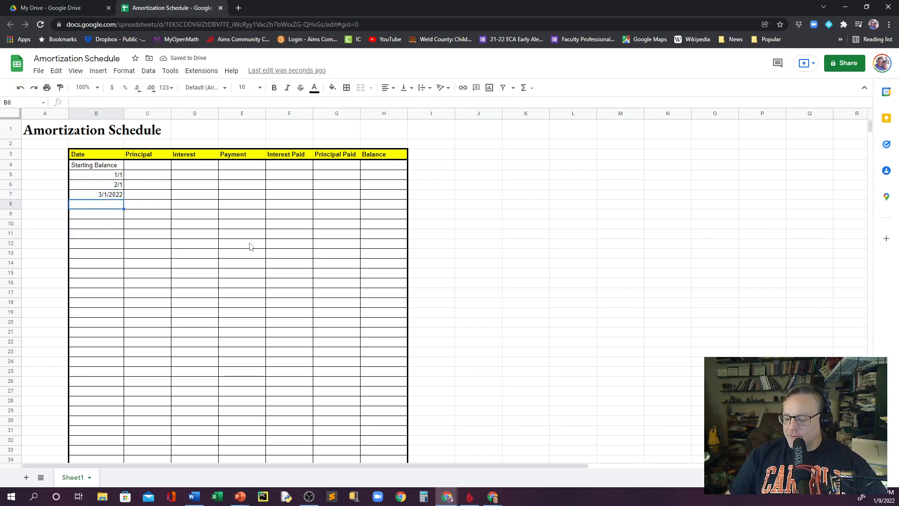
pyautogui.write('4')
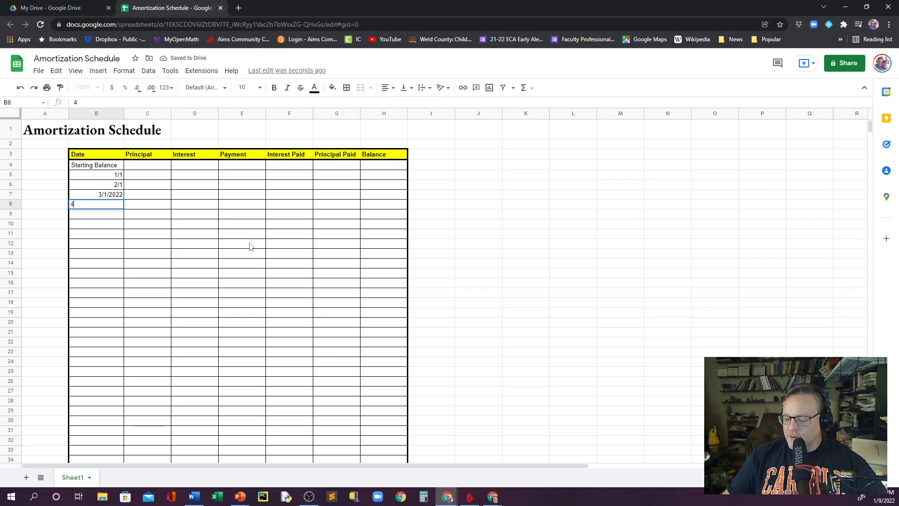
pyautogui.write('/1/2022')
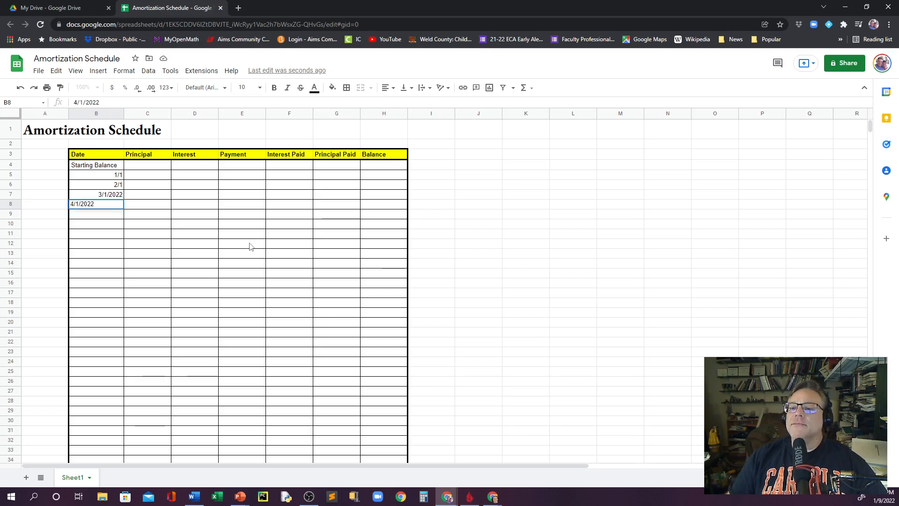
pyautogui.press('Return')
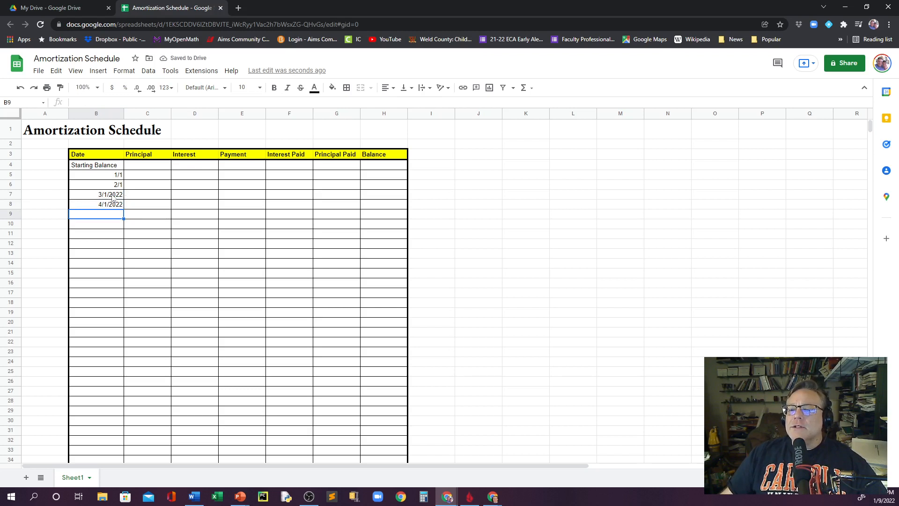
# - Fill the monthly date series from B7:B8 down to B500, the last row of the bordered area
pyautogui.moveTo(111, 195); pyautogui.dragTo(113, 208)
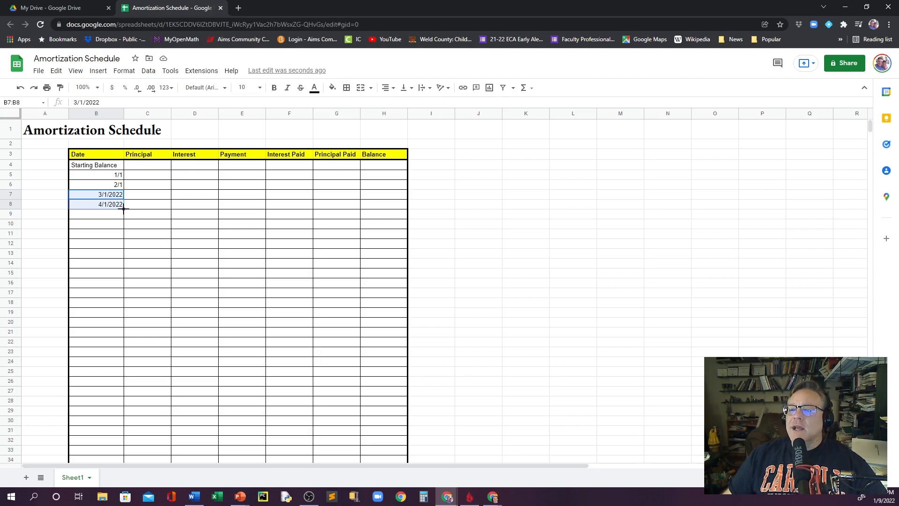
pyautogui.moveTo(124, 208); pyautogui.dragTo(120, 488)
pyautogui.moveTo(120, 486); pyautogui.dragTo(120, 294)
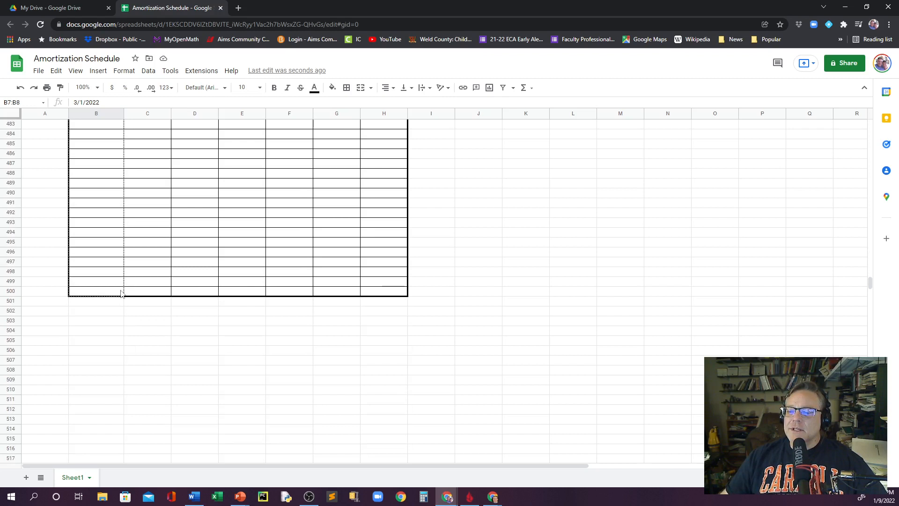
pyautogui.moveTo(121, 294); pyautogui.dragTo(121, 294)
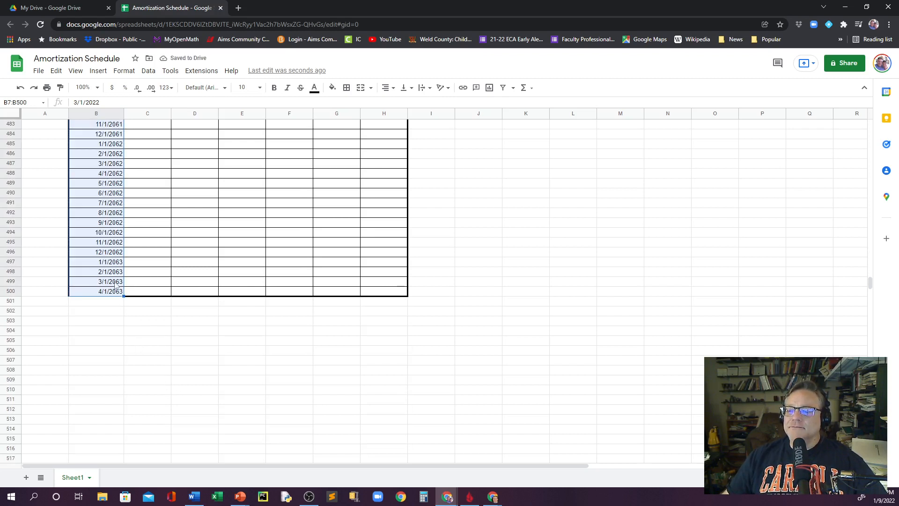
# - Apply the Date number format (9/26/2008 style) to the first two payment dates in B5:B6
pyautogui.scroll(10, 118, 234)
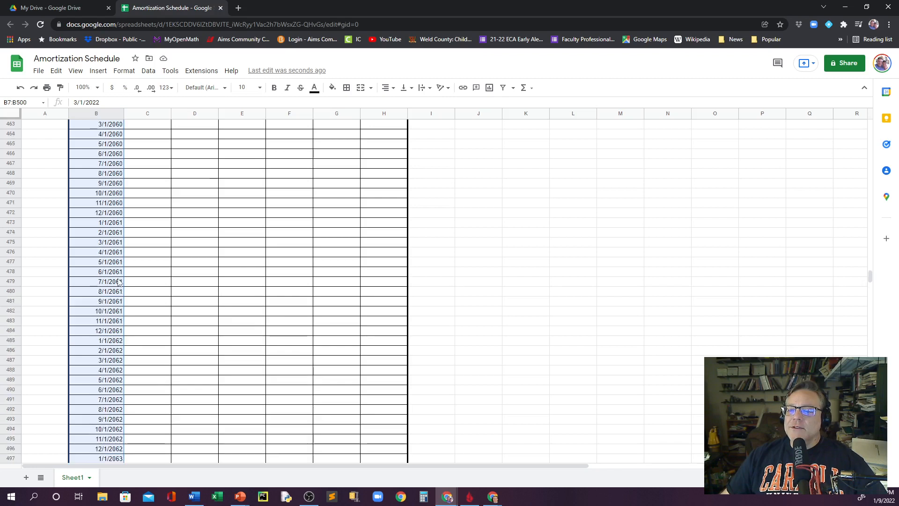
pyautogui.scroll(6, 117, 213)
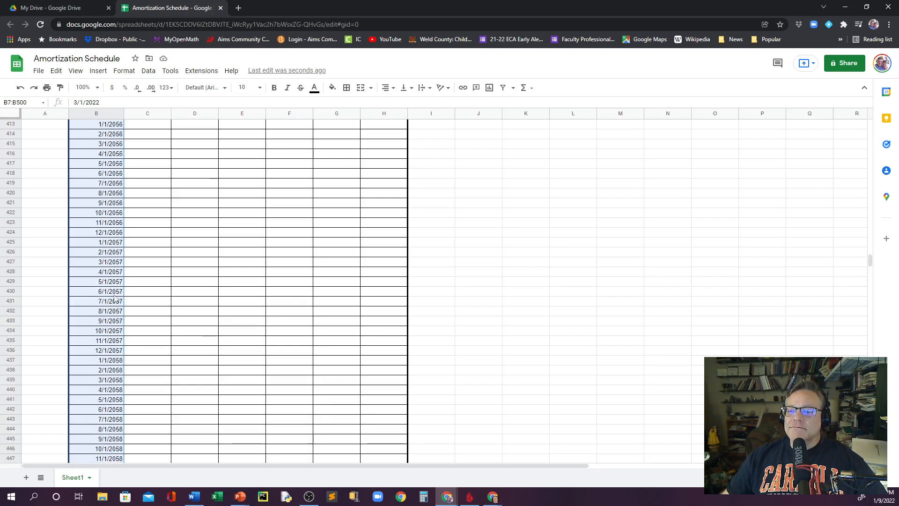
pyautogui.scroll(5, 117, 258)
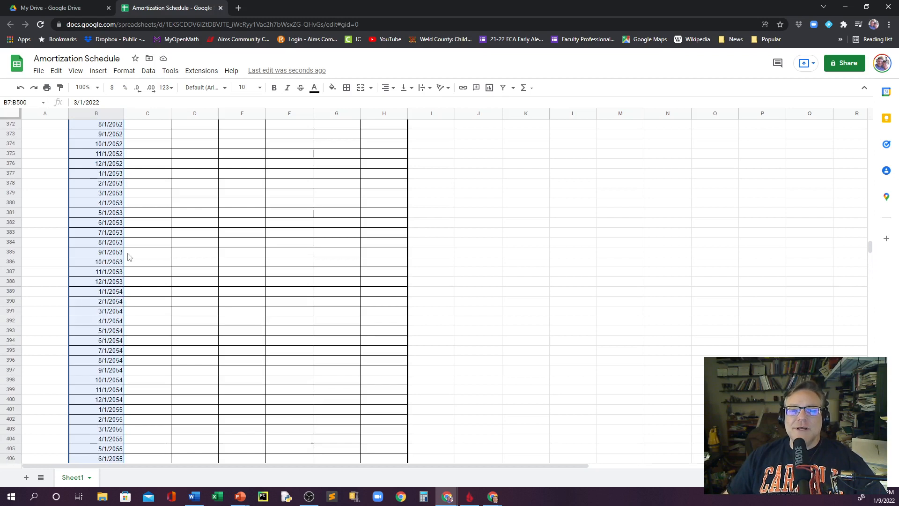
pyautogui.scroll(20, 136, 267)
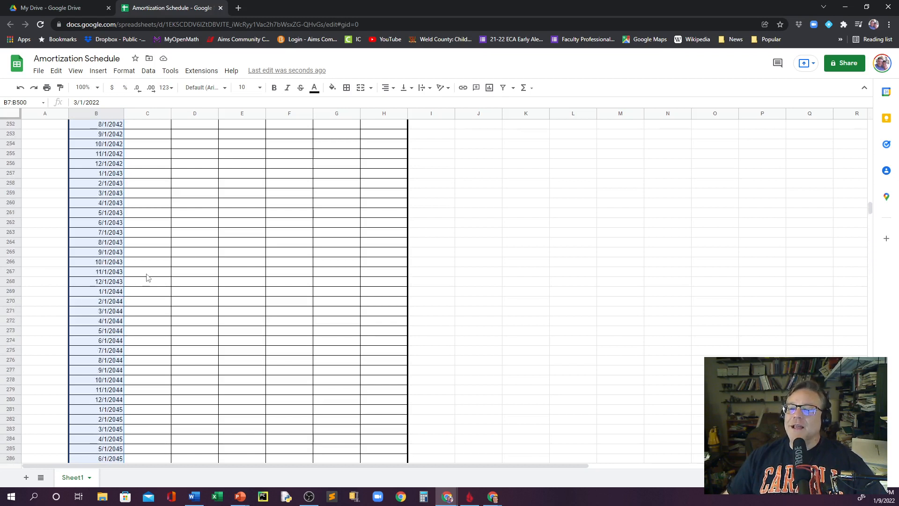
pyautogui.scroll(20, 146, 278)
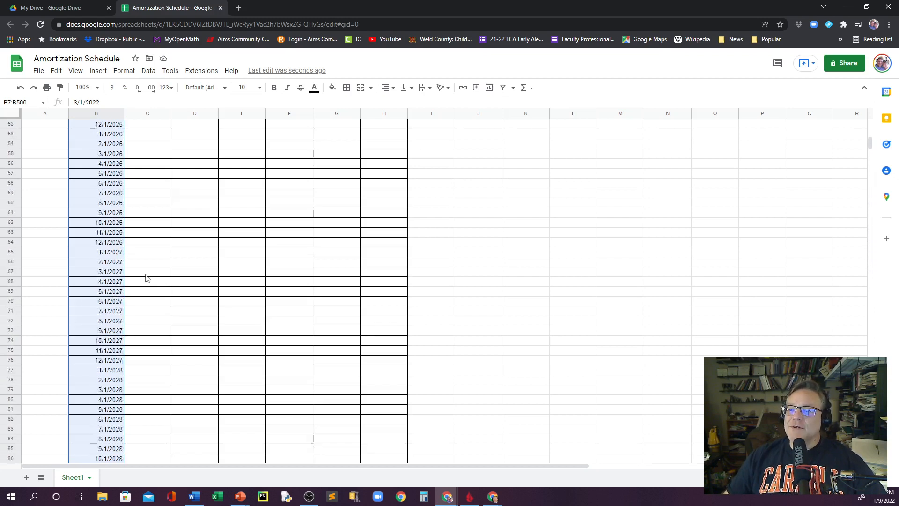
pyautogui.scroll(10, 146, 278)
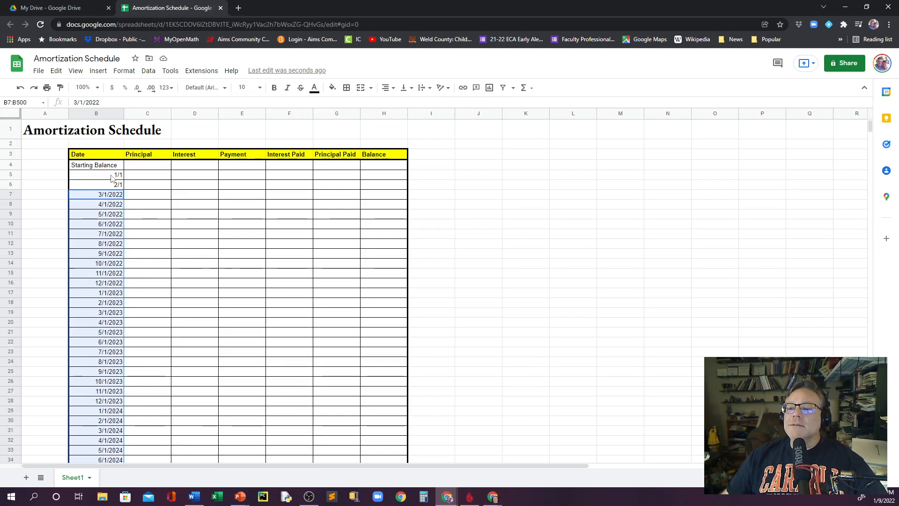
pyautogui.moveTo(113, 179); pyautogui.dragTo(108, 186)
pyautogui.click(156, 205)
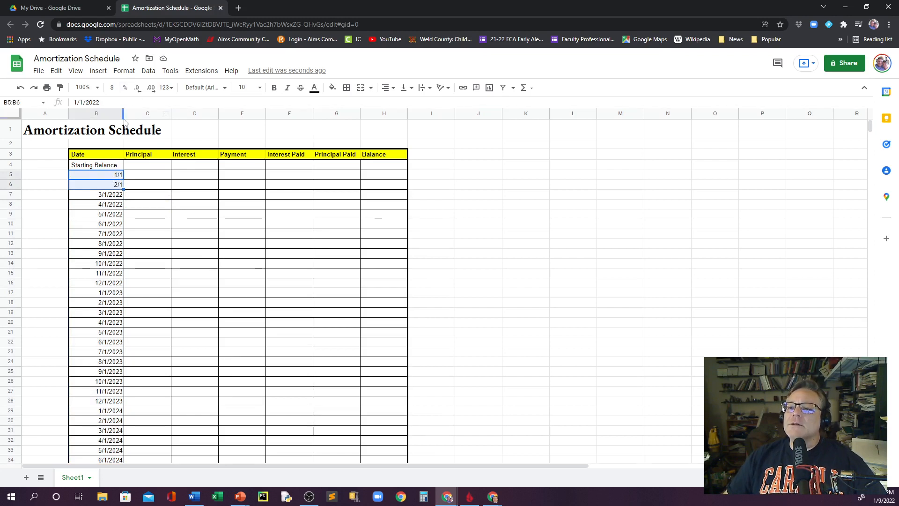
pyautogui.click(130, 73)
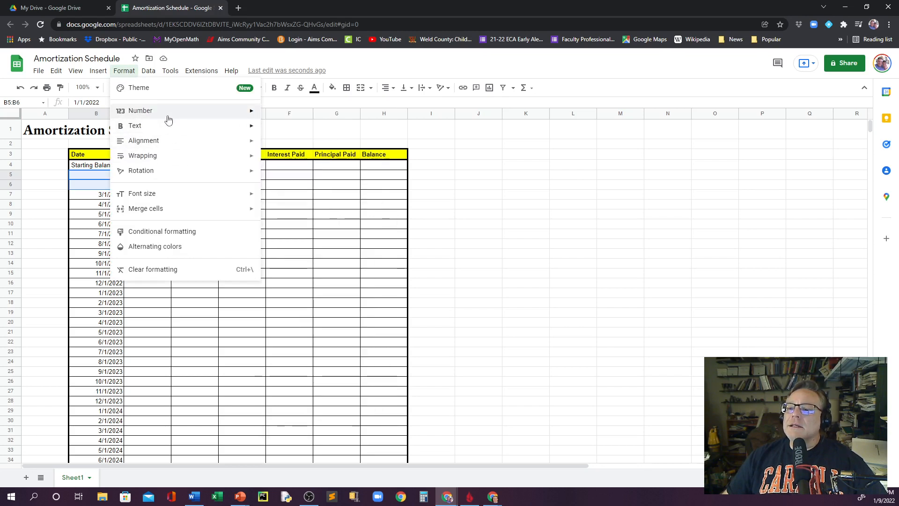
pyautogui.moveTo(168, 127)
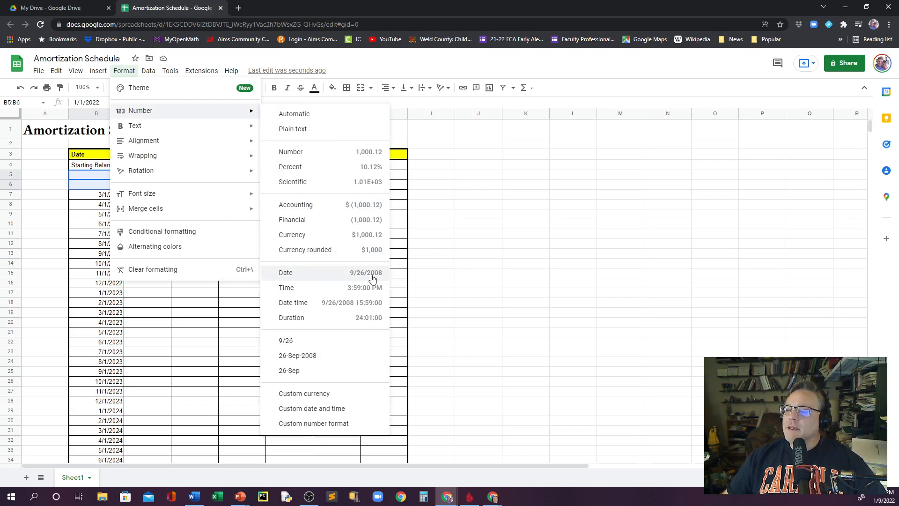
pyautogui.click(318, 274)
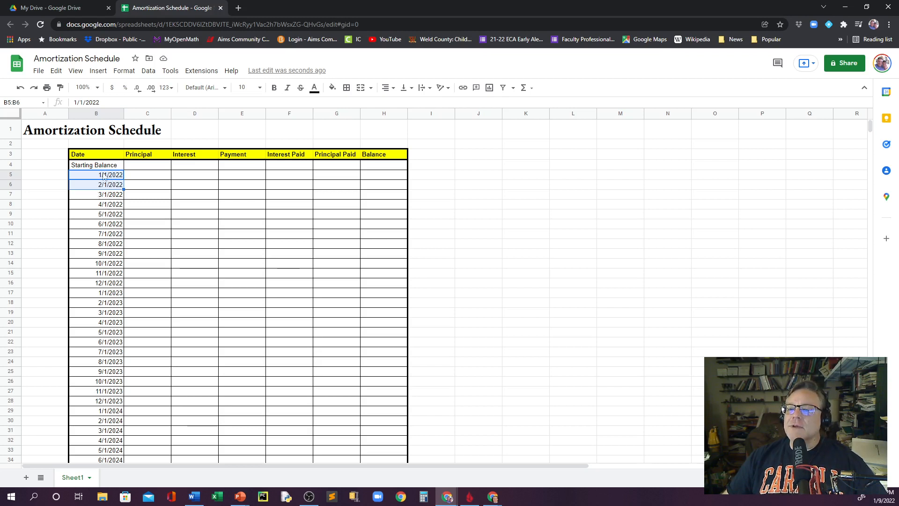
pyautogui.click(124, 71)
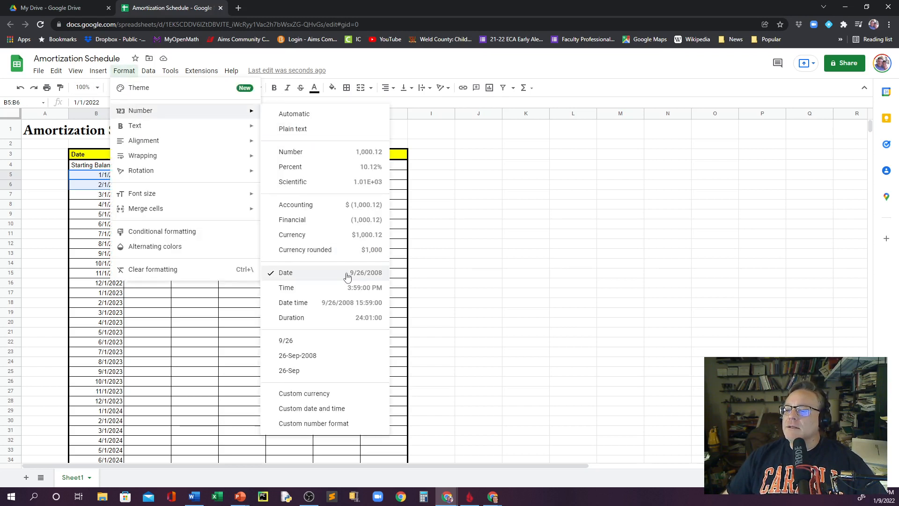
pyautogui.click(458, 275)
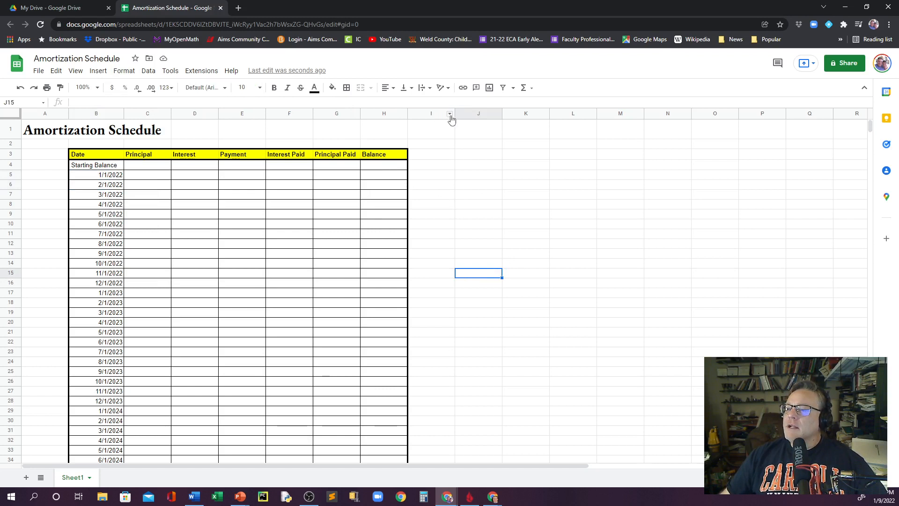
# - Narrow column I to about half its width and add a medium-thick outer border around cell J5
pyautogui.moveTo(454, 113); pyautogui.dragTo(429, 113)
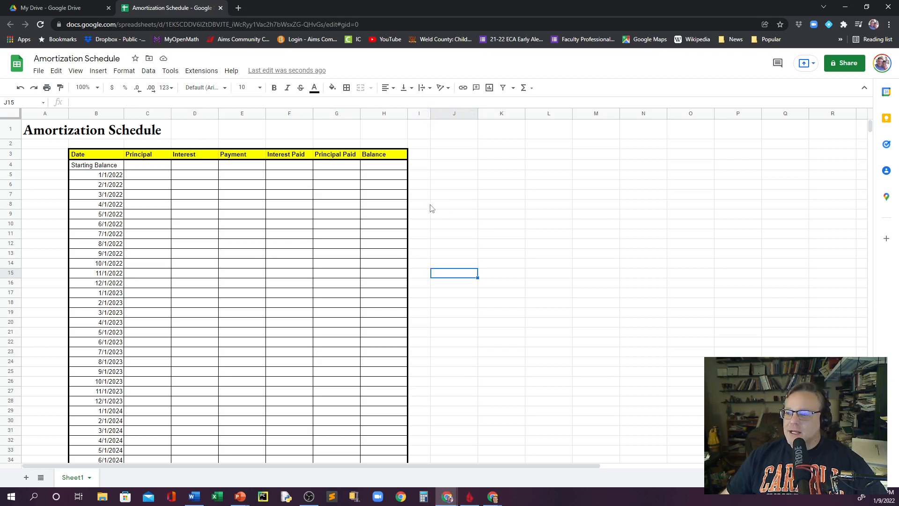
pyautogui.click(443, 176)
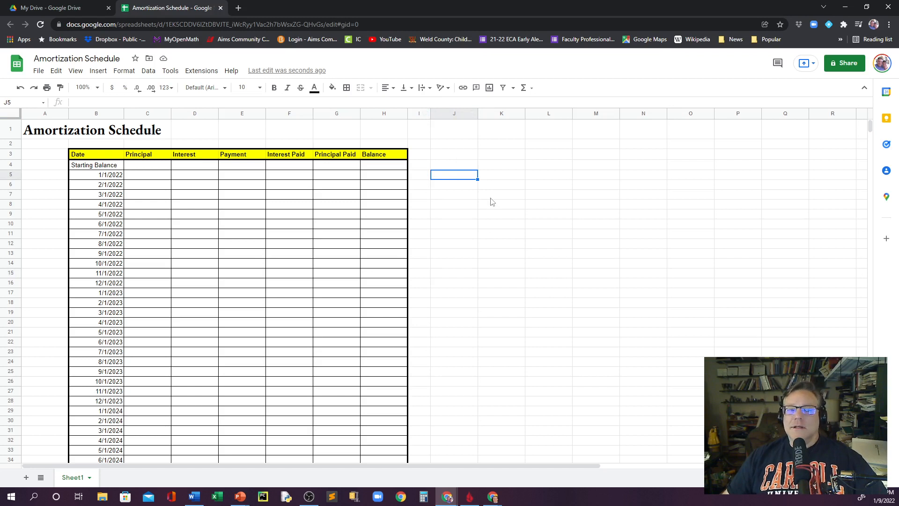
pyautogui.click(347, 89)
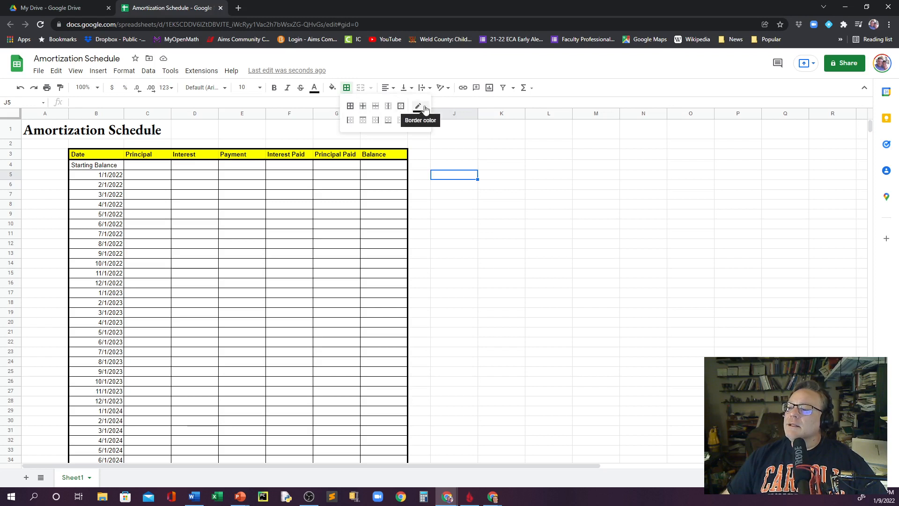
pyautogui.click(420, 120)
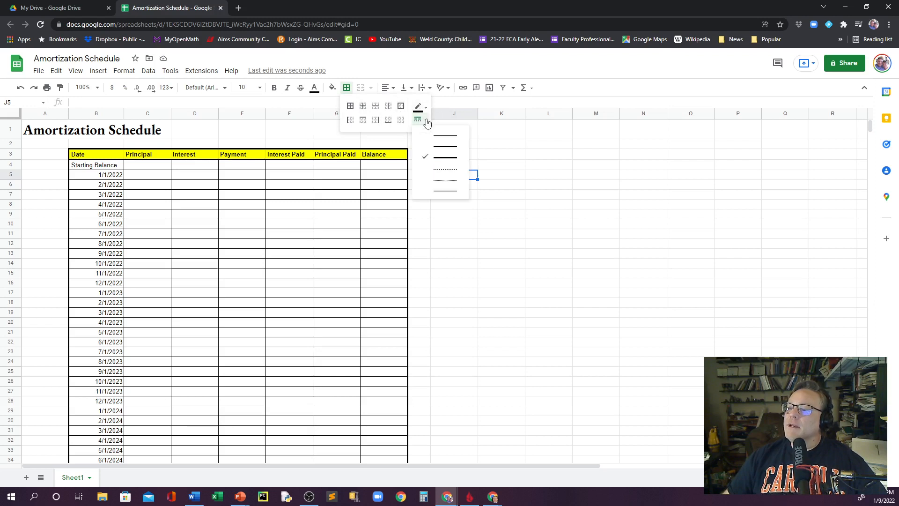
pyautogui.click(433, 143)
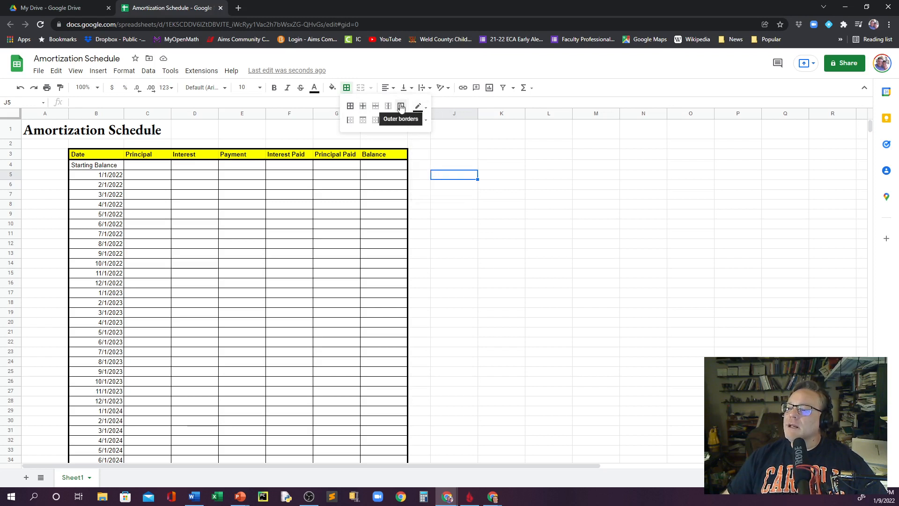
pyautogui.click(401, 107)
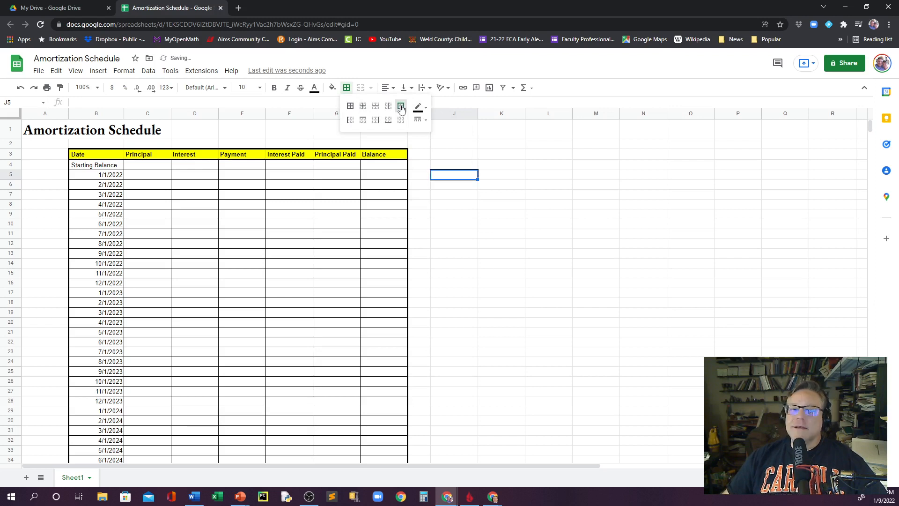
# - Add medium-thick outer borders around cells J7 and J9, matching the bordered cell J5
pyautogui.click(464, 196)
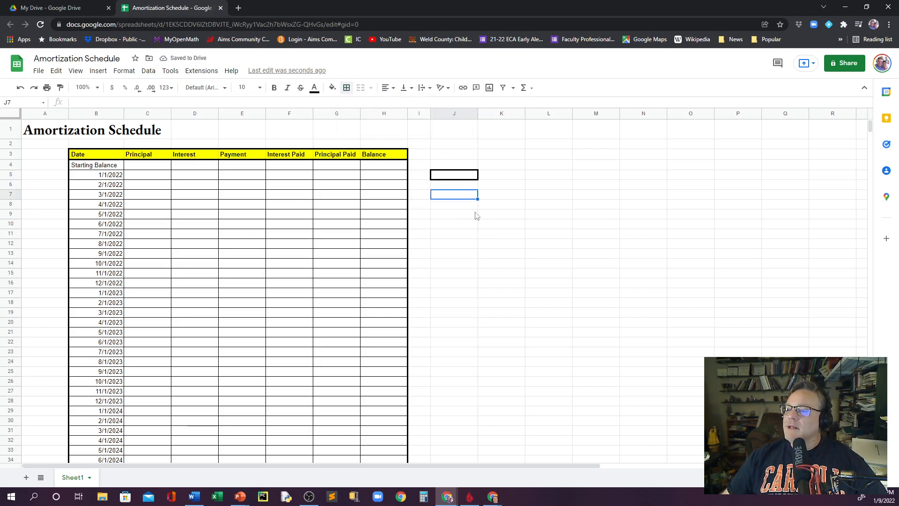
pyautogui.click(347, 89)
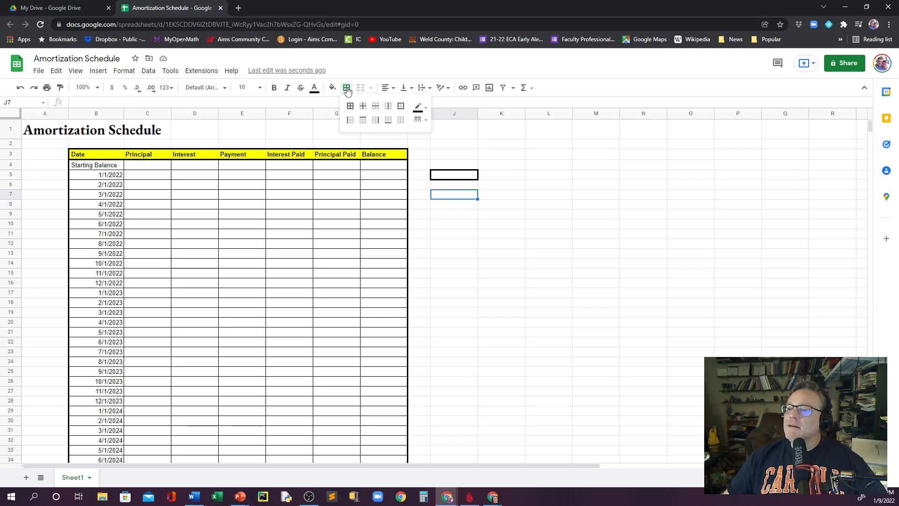
pyautogui.click(401, 108)
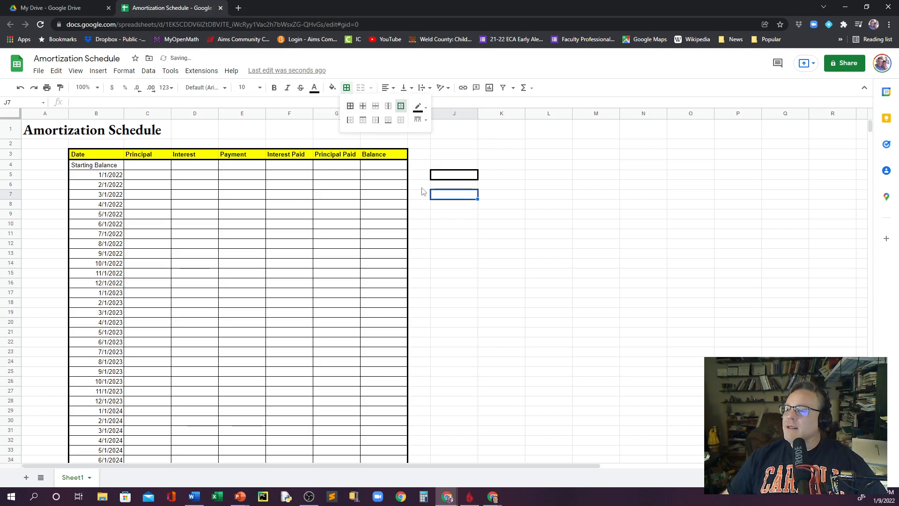
pyautogui.click(449, 214)
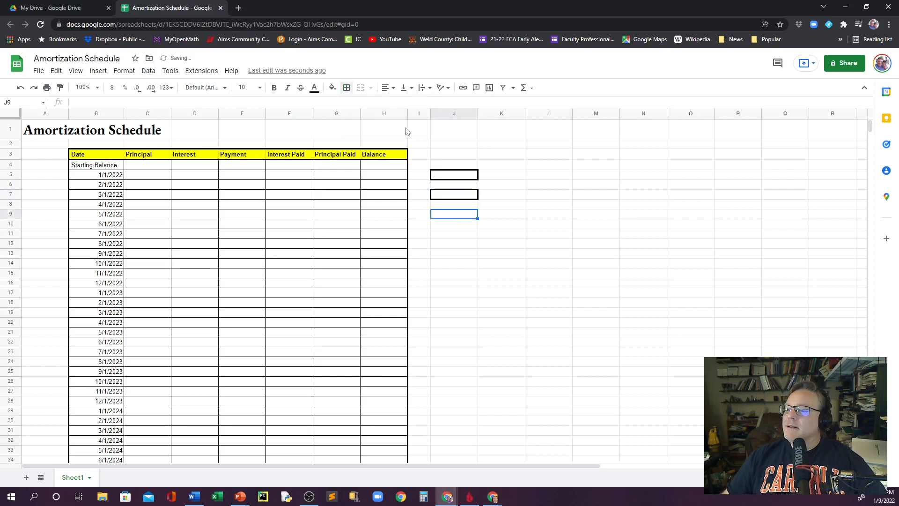
pyautogui.click(346, 89)
pyautogui.click(400, 106)
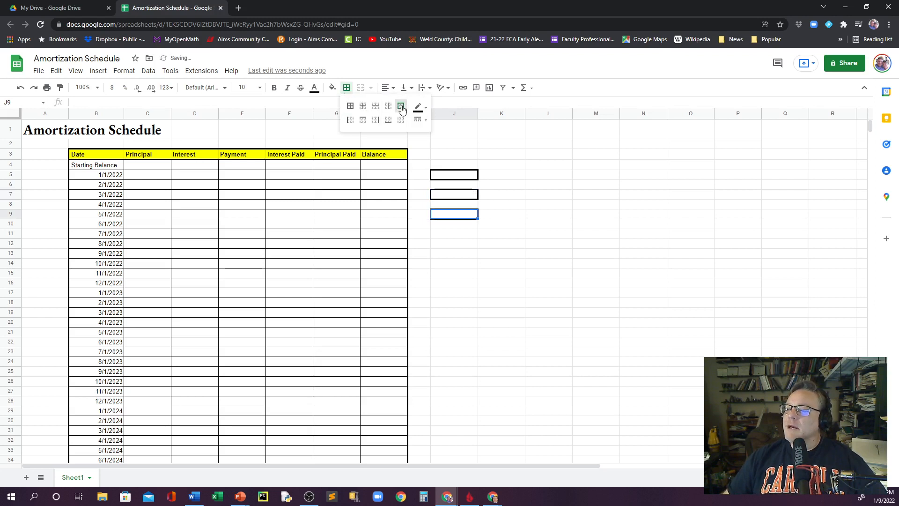
# - Add the same medium-thick outer border around each of the cells J11, J13 and J15
pyautogui.click(467, 234)
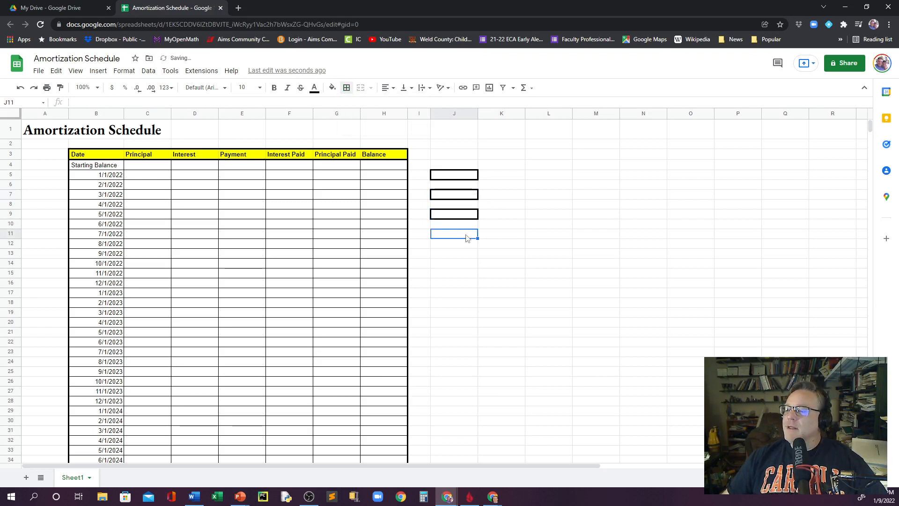
pyautogui.click(350, 94)
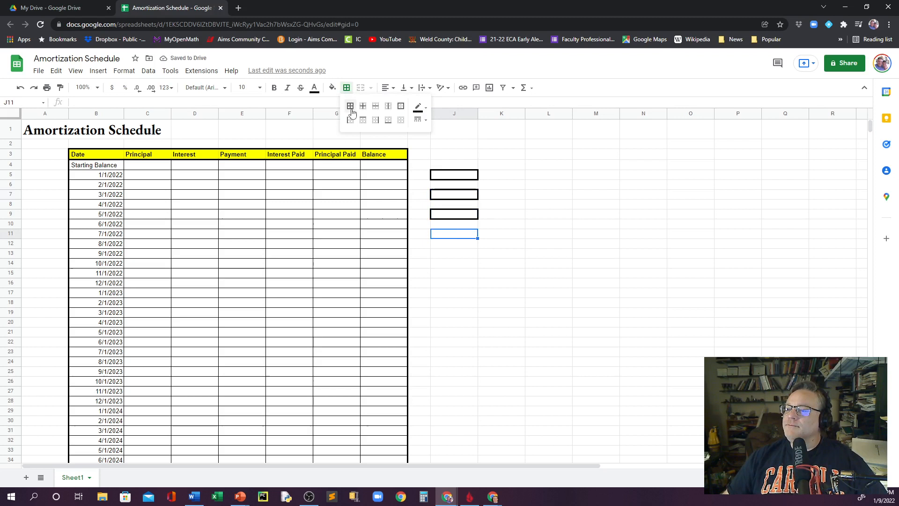
pyautogui.click(401, 106)
pyautogui.click(448, 257)
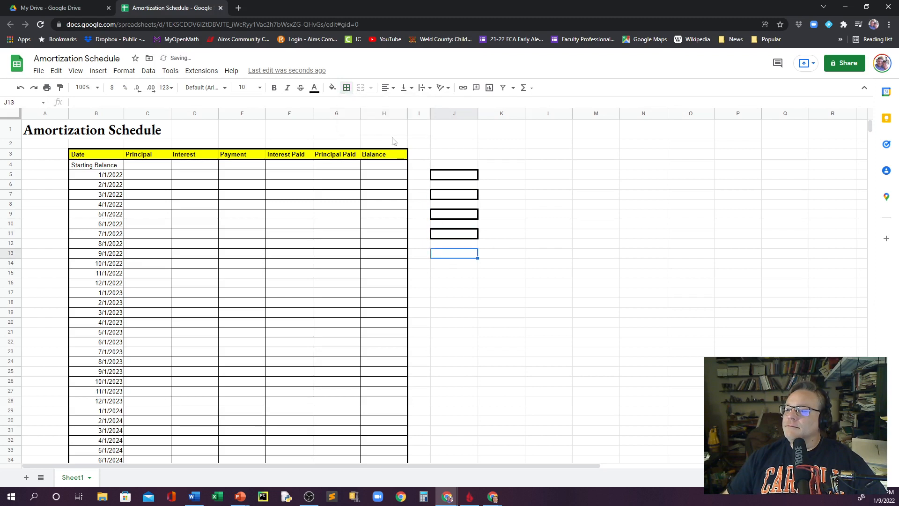
pyautogui.click(346, 88)
pyautogui.click(401, 107)
pyautogui.click(444, 273)
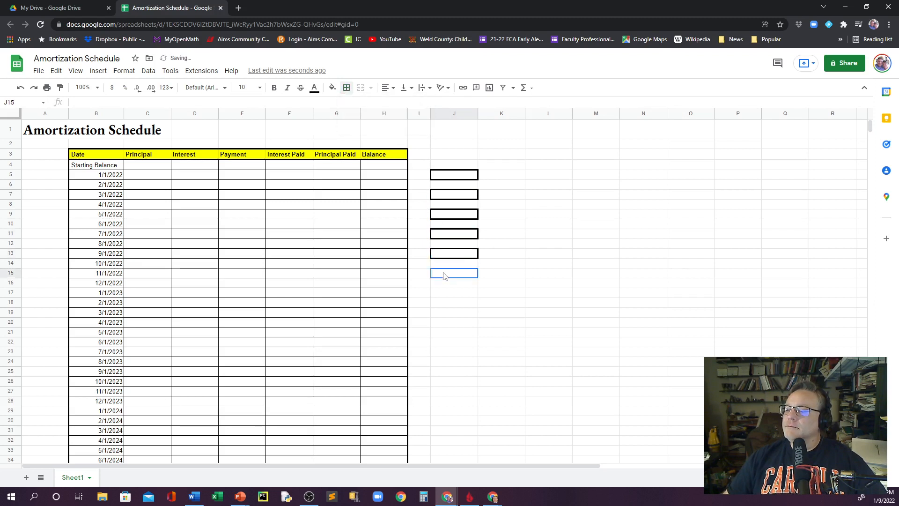
pyautogui.click(346, 89)
pyautogui.click(401, 106)
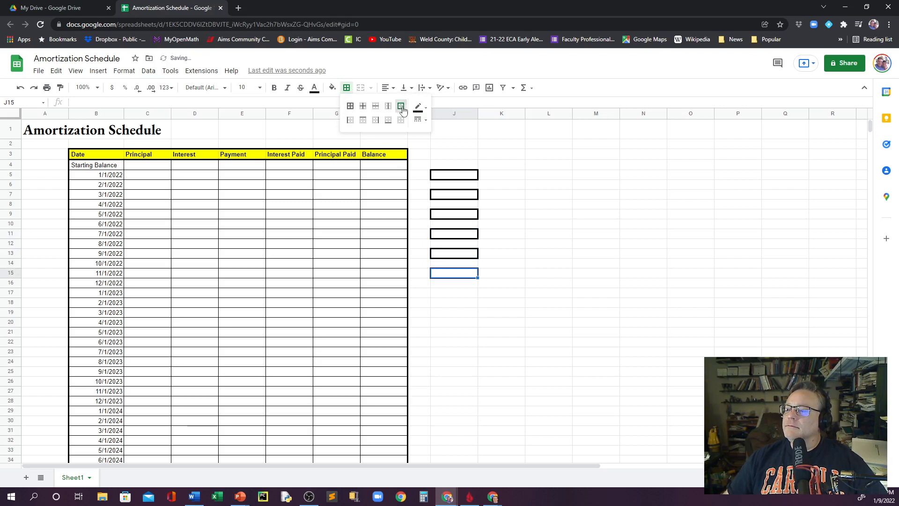
pyautogui.click(497, 256)
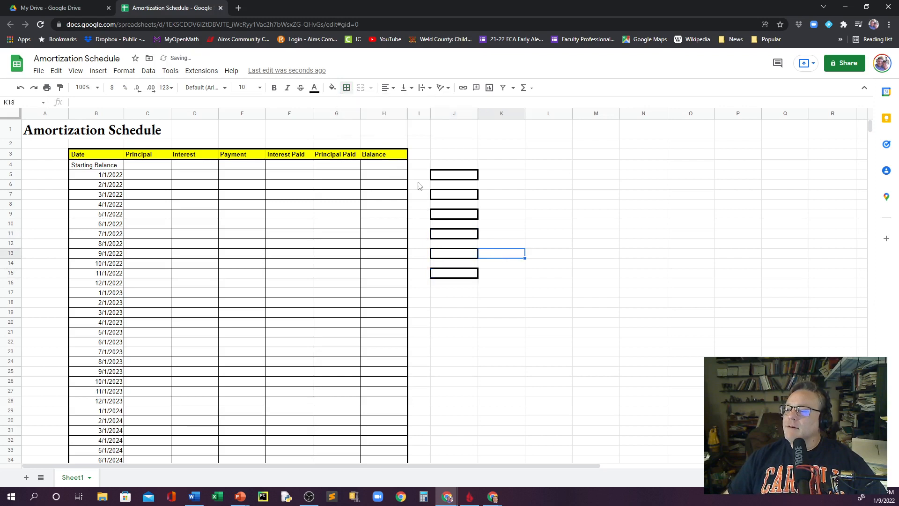
# - Label the first two bordered cells by entering "Principal" in K5 and "Payment" in K7
pyautogui.click(497, 175)
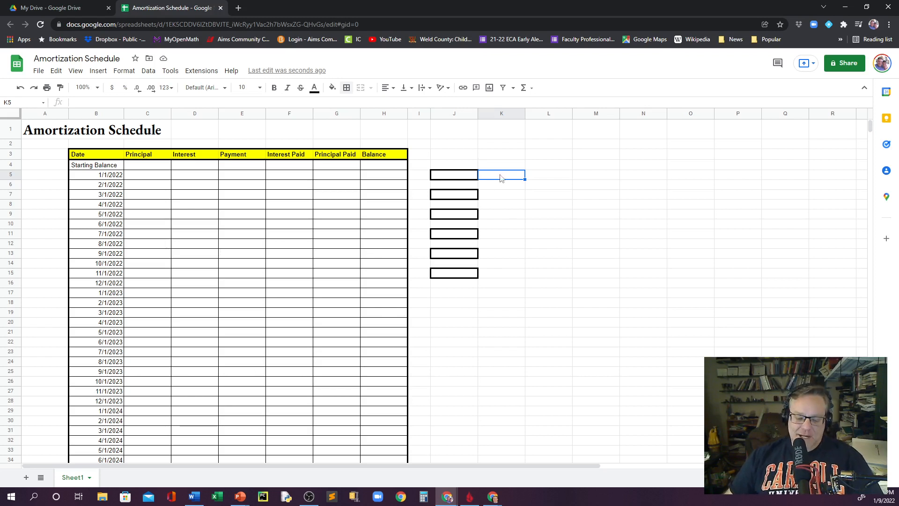
pyautogui.write('Principa')
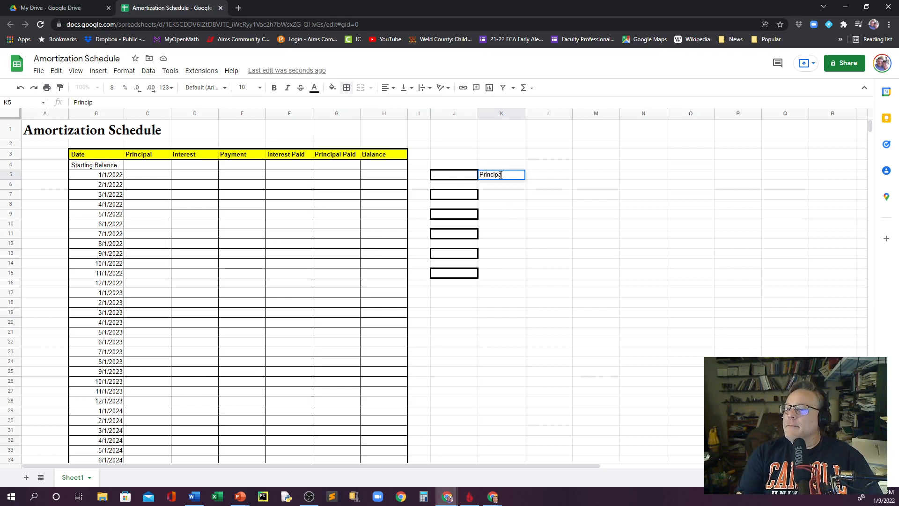
pyautogui.write('l')
pyautogui.press('Return')
pyautogui.click(501, 178)
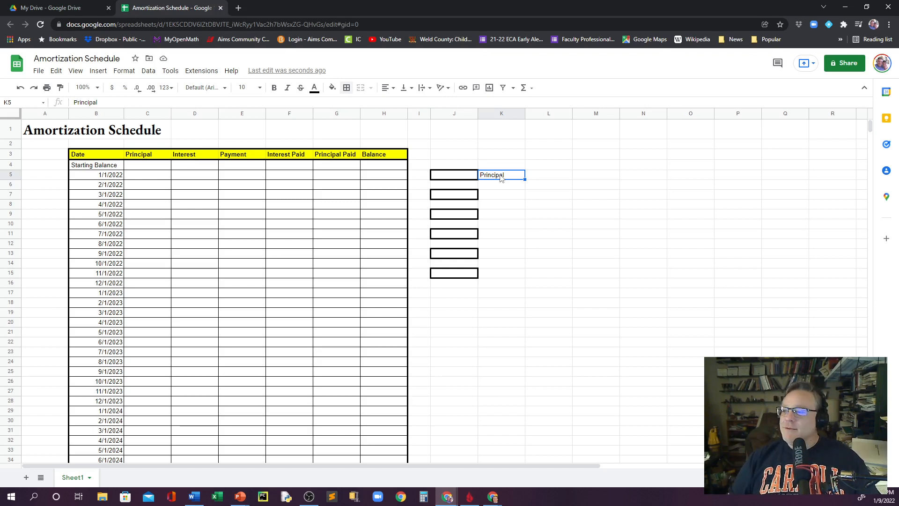
pyautogui.click(490, 194)
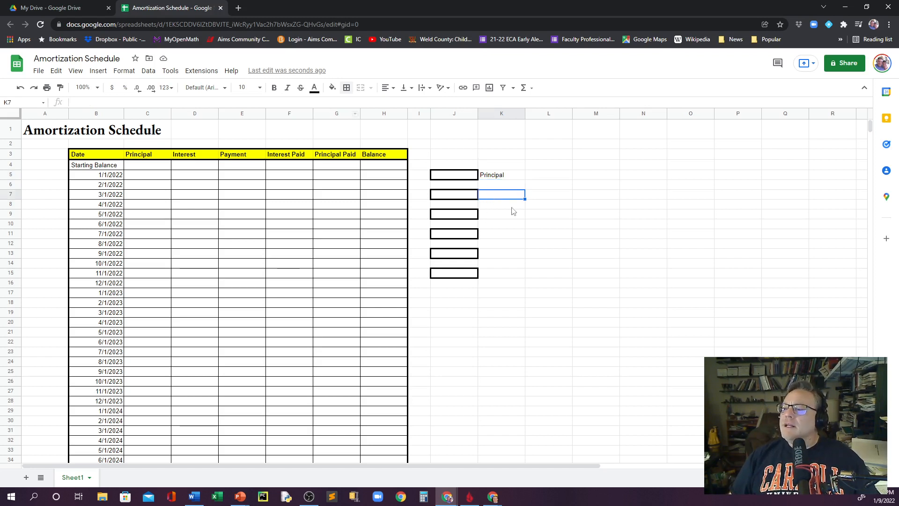
pyautogui.write('P')
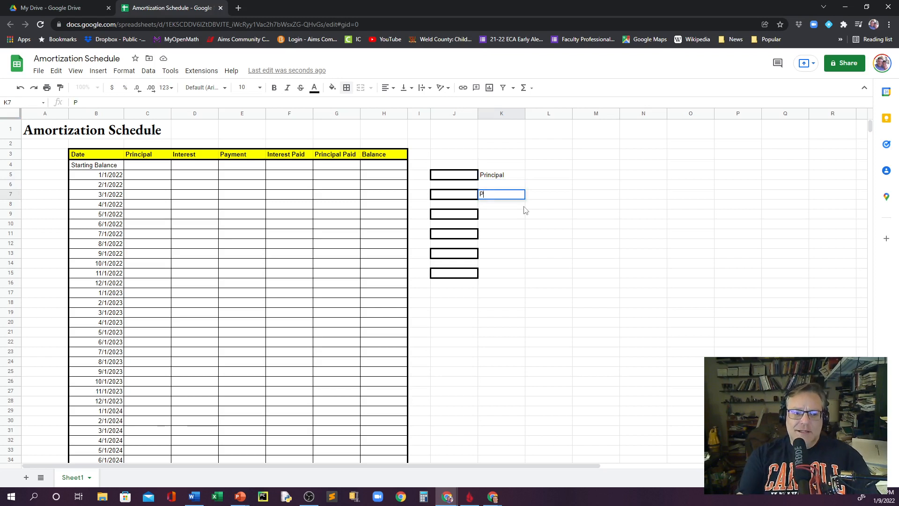
pyautogui.write('ayment')
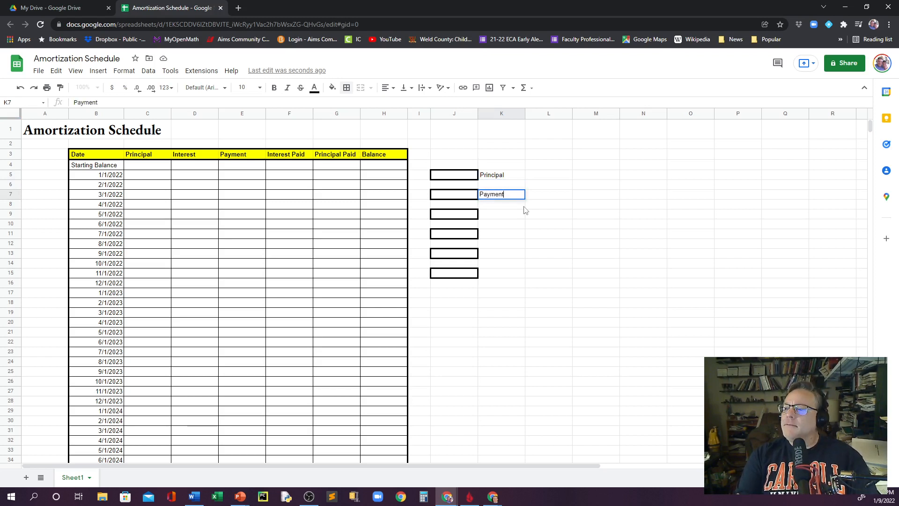
pyautogui.press('Return')
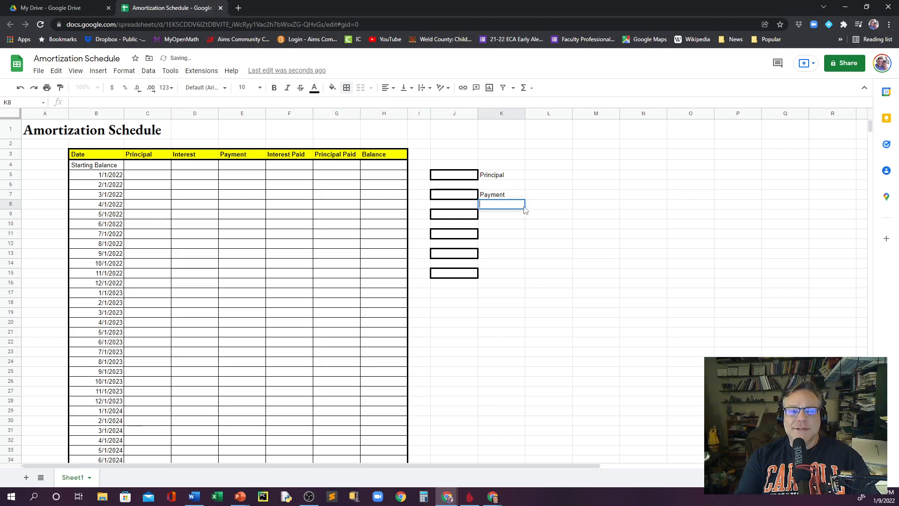
# - Enter the labels "Interest (APR)" in K9 and "Total Interest" in K11
pyautogui.write('I')
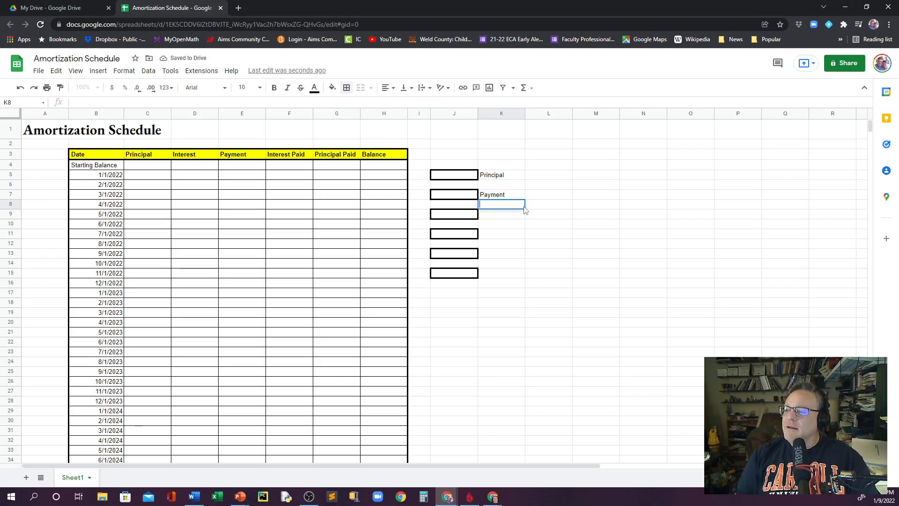
pyautogui.press('Return')
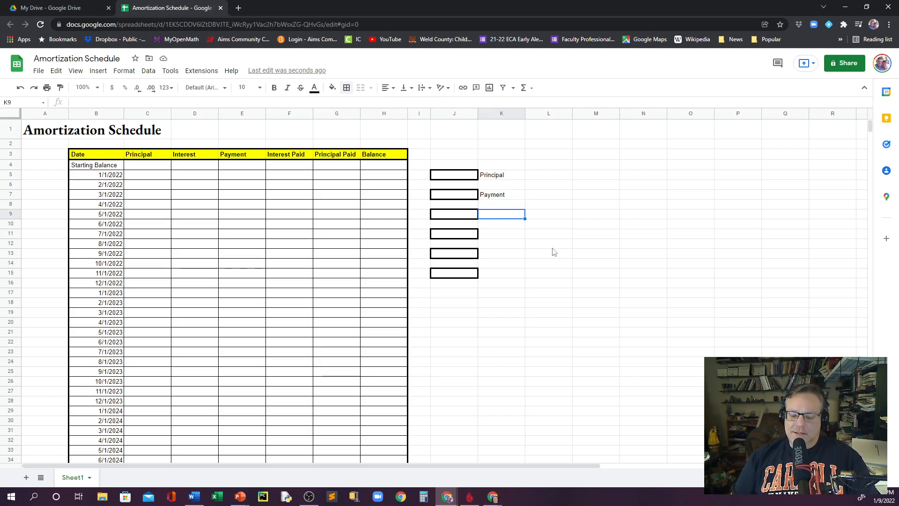
pyautogui.write('Interest (APR')
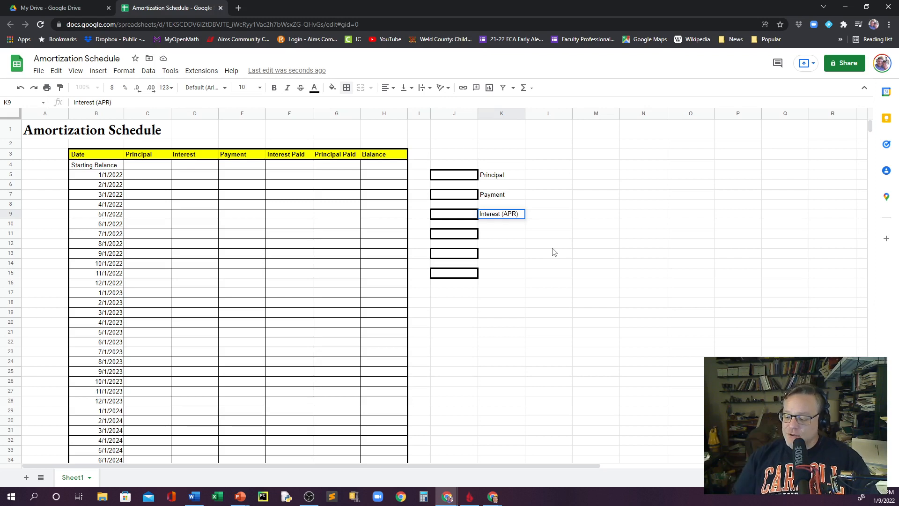
pyautogui.press('Return')
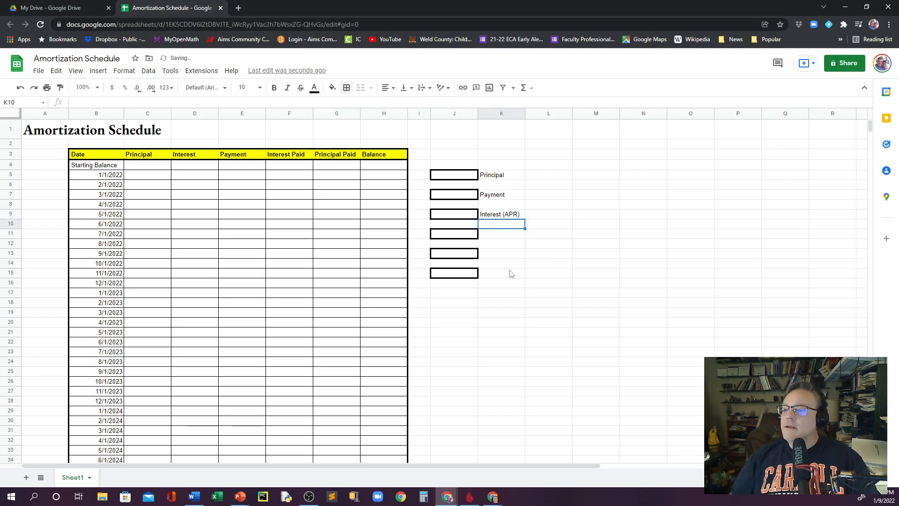
pyautogui.click(490, 235)
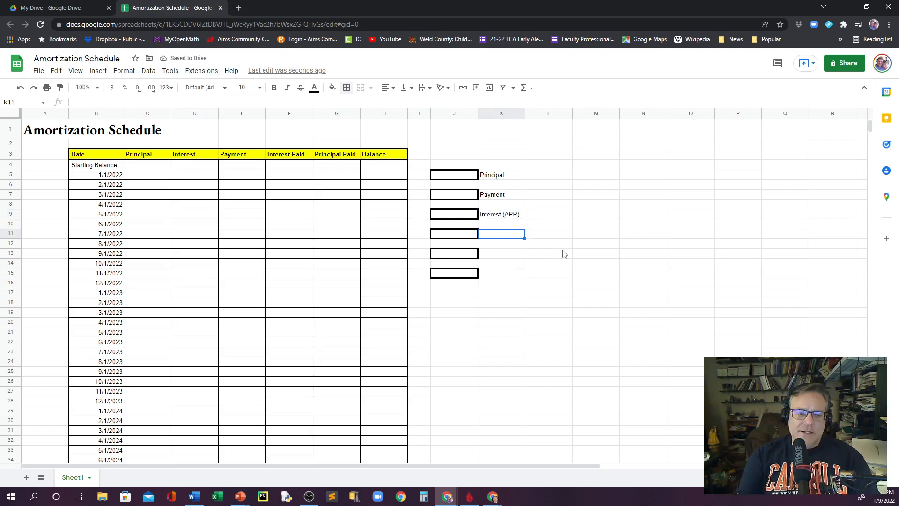
pyautogui.write('Tota')
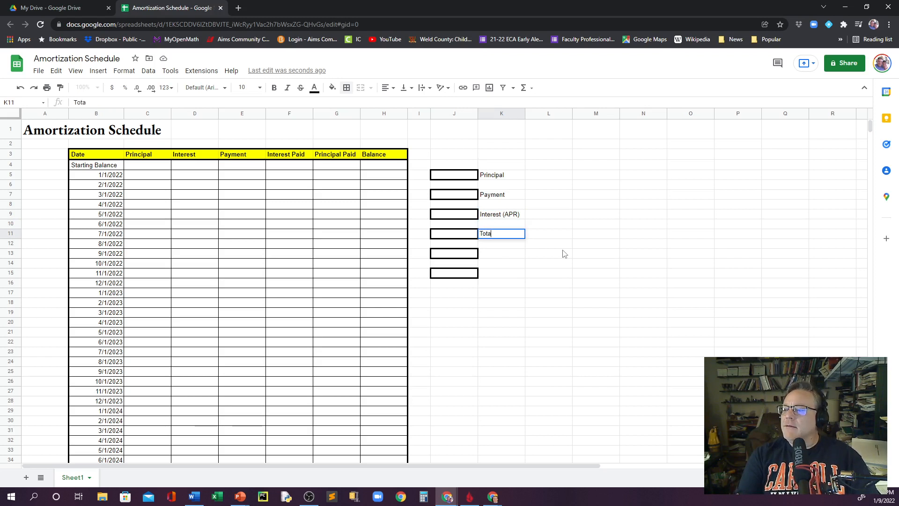
pyautogui.write('l Inter')
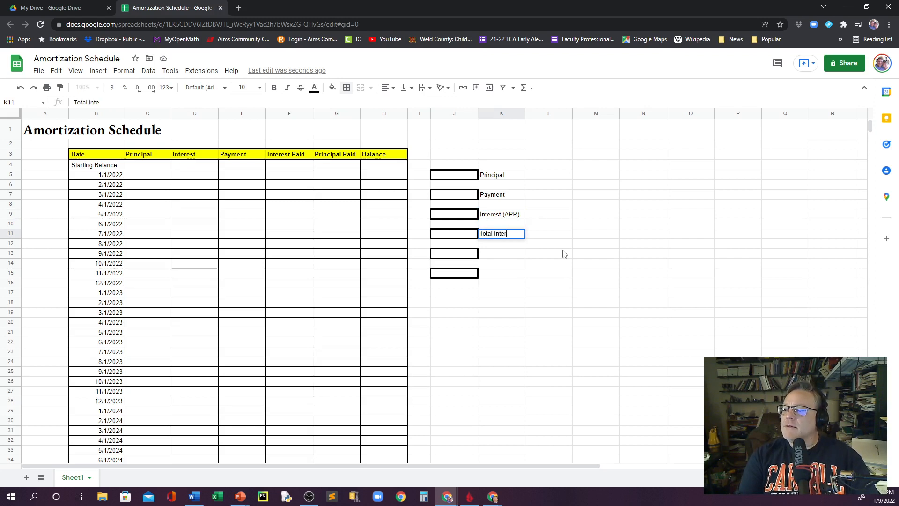
pyautogui.write('est')
pyautogui.press('Return')
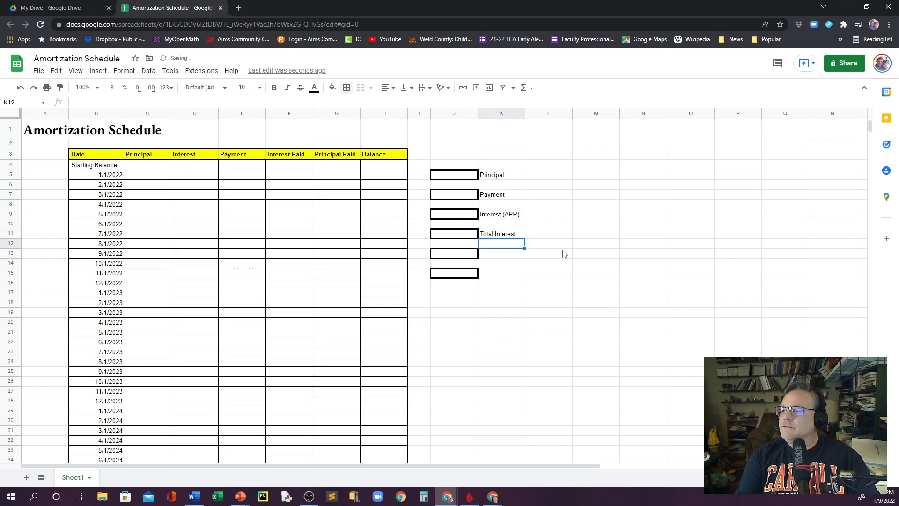
# - Enter the labels "Months to Term" in K13 and "Years to Term" in K15
pyautogui.press('Return')
pyautogui.press('Return')
pyautogui.write('Mon')
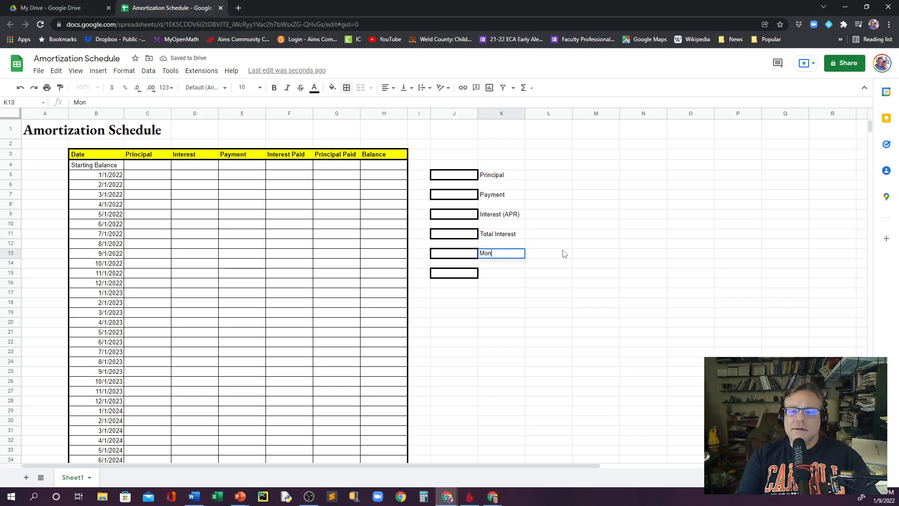
pyautogui.write('ths to T')
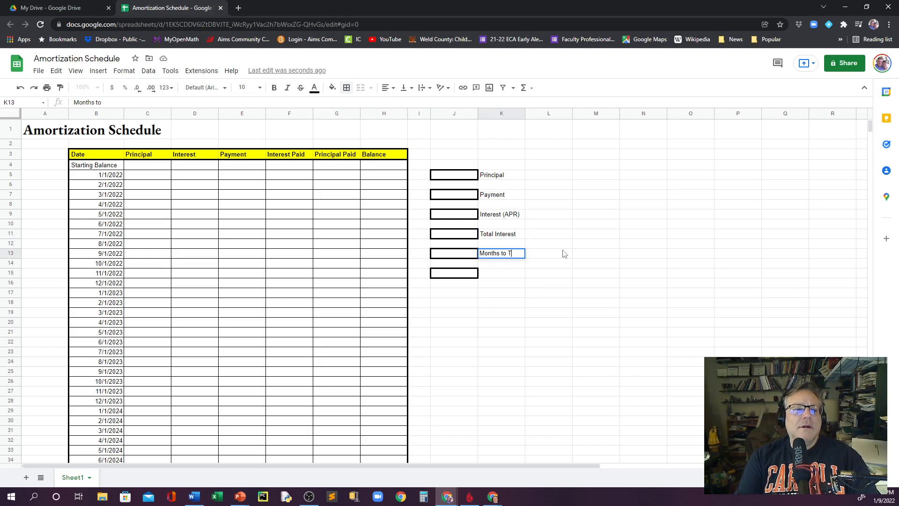
pyautogui.write('erm')
pyautogui.press('Return')
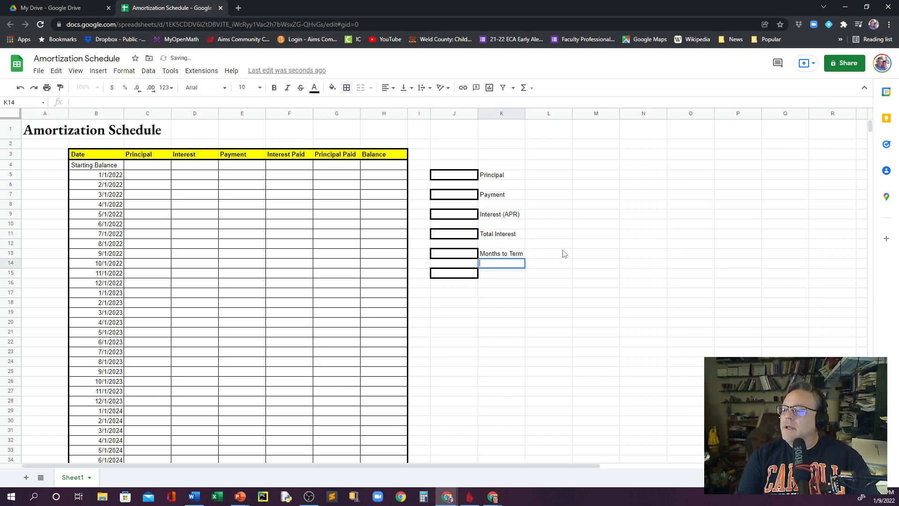
pyautogui.press('Return')
pyautogui.write('Years')
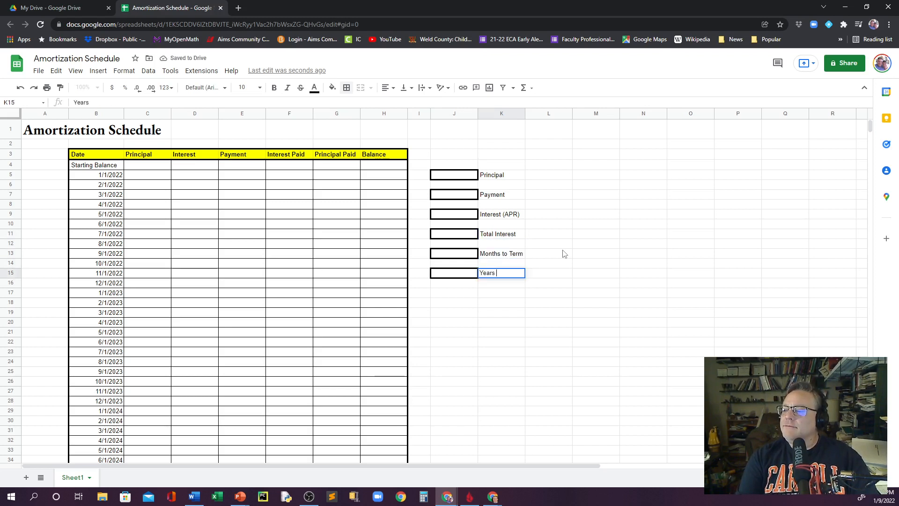
pyautogui.write(' to Term')
pyautogui.press('Return')
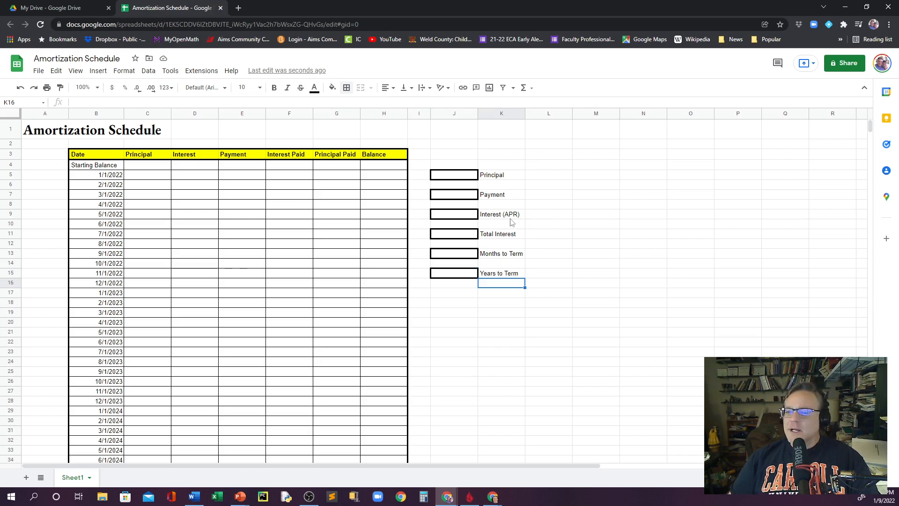
# - Enter the loan principal 146,829.33 in the bordered cell J5
pyautogui.click(455, 178)
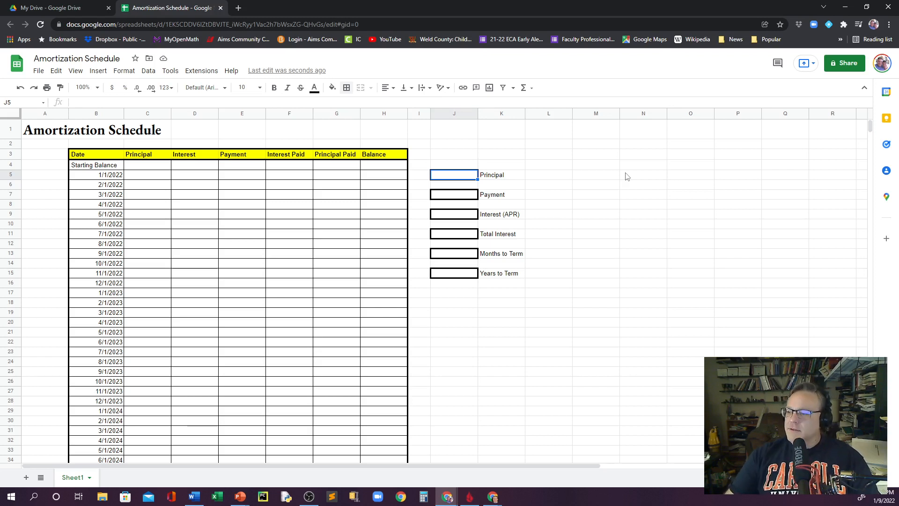
pyautogui.write('146')
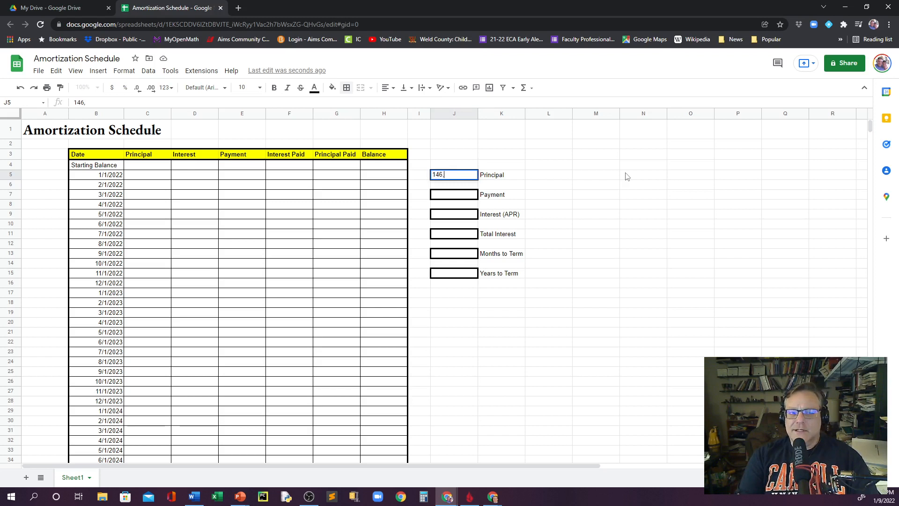
pyautogui.write(',8')
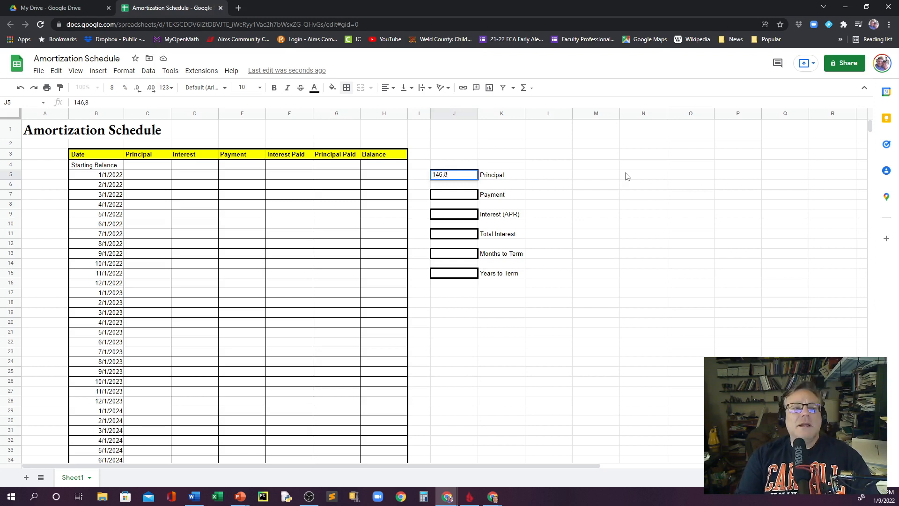
pyautogui.write('29.33')
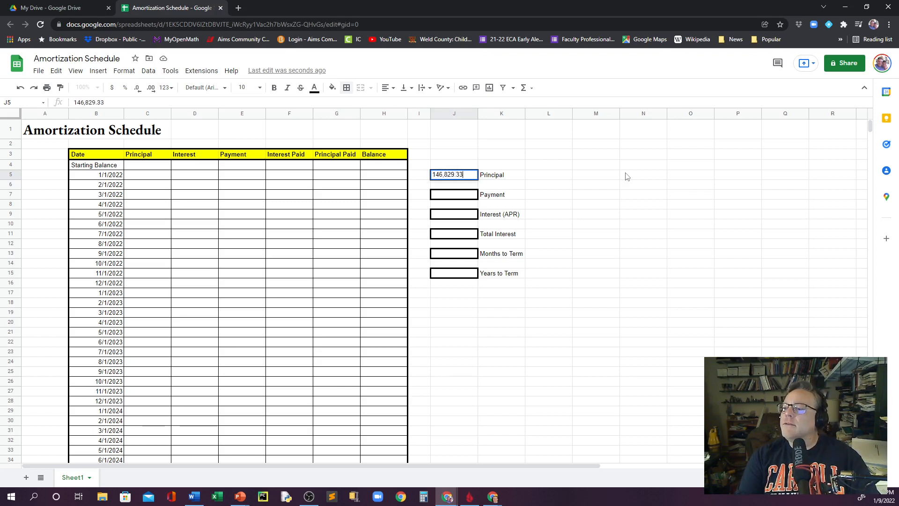
pyautogui.press('Return')
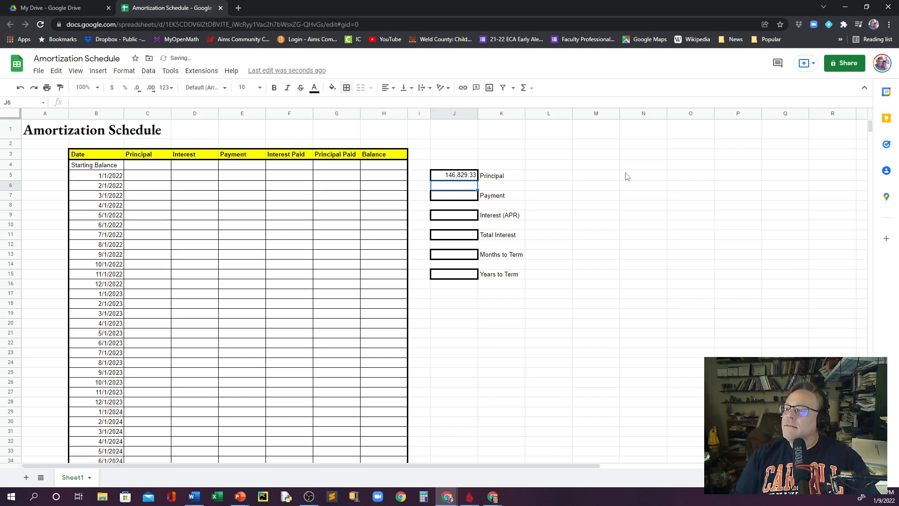
# - Enter the monthly payment 1149.68 in the bordered cell J7
pyautogui.press('Down')
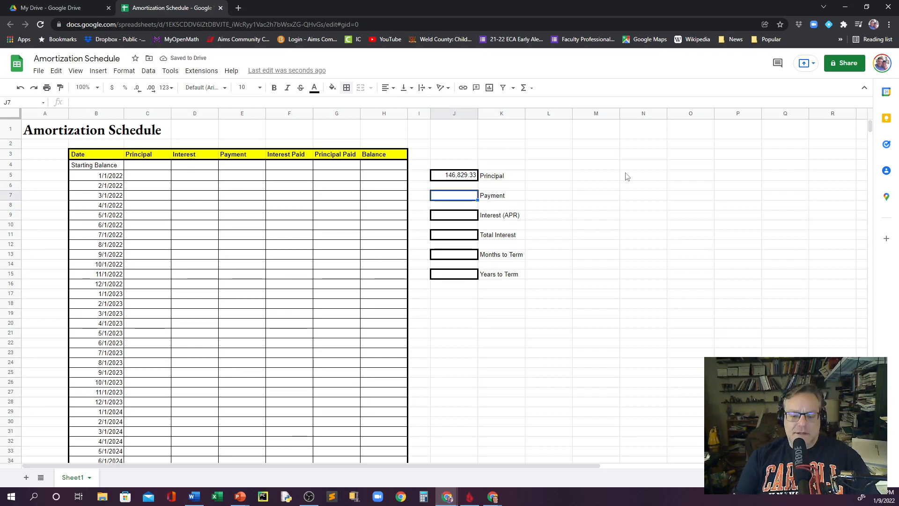
pyautogui.write('1')
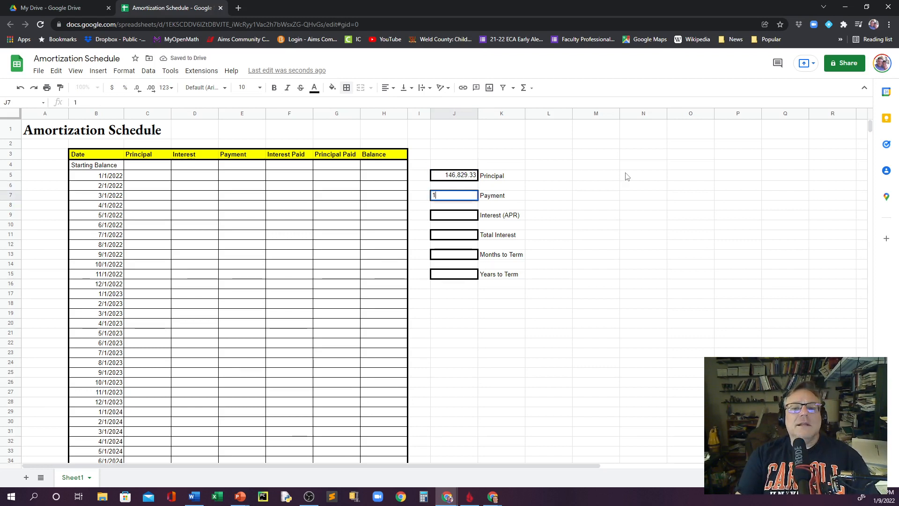
pyautogui.write('1')
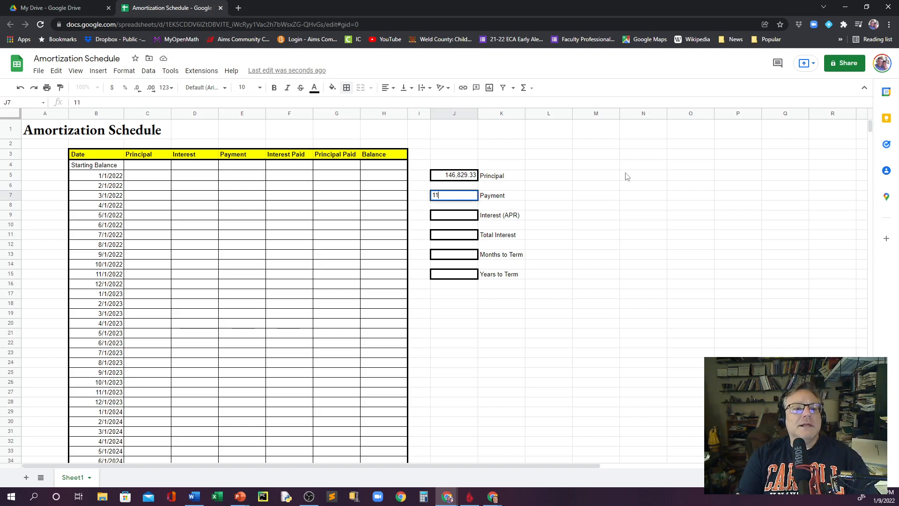
pyautogui.write('49.')
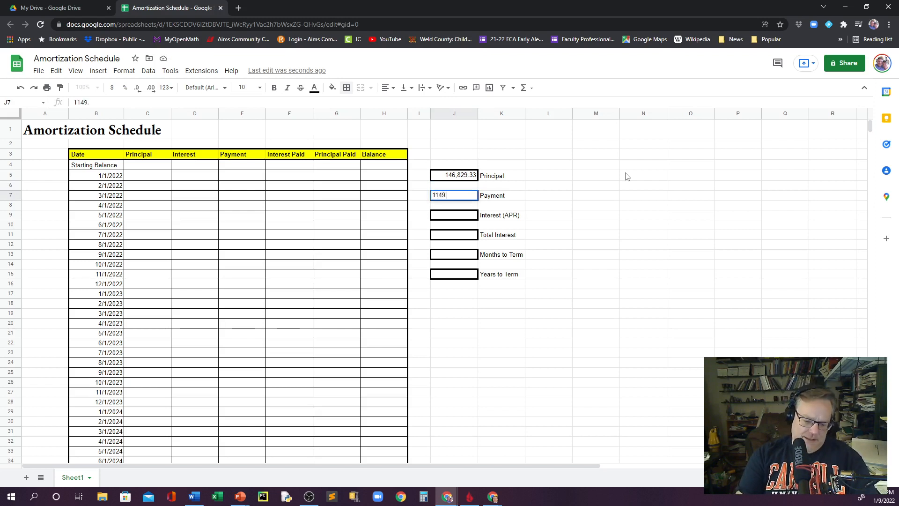
pyautogui.write('68')
pyautogui.press('Return')
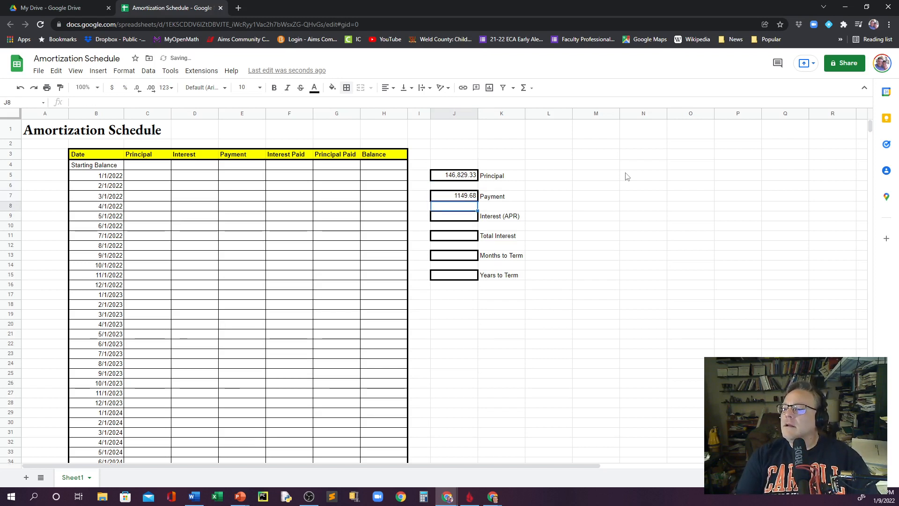
# - Enter the annual interest rate as the decimal .03875 in the bordered cell J9
pyautogui.press('Down')
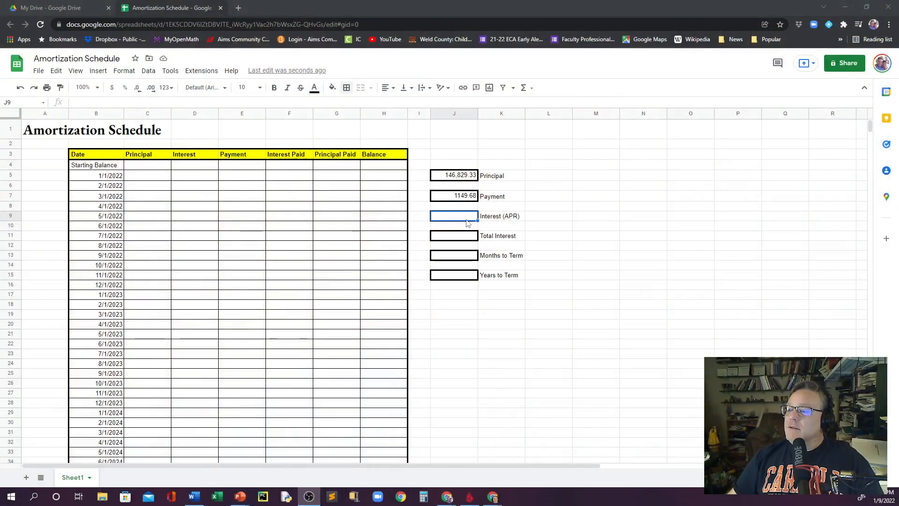
pyautogui.click(464, 221)
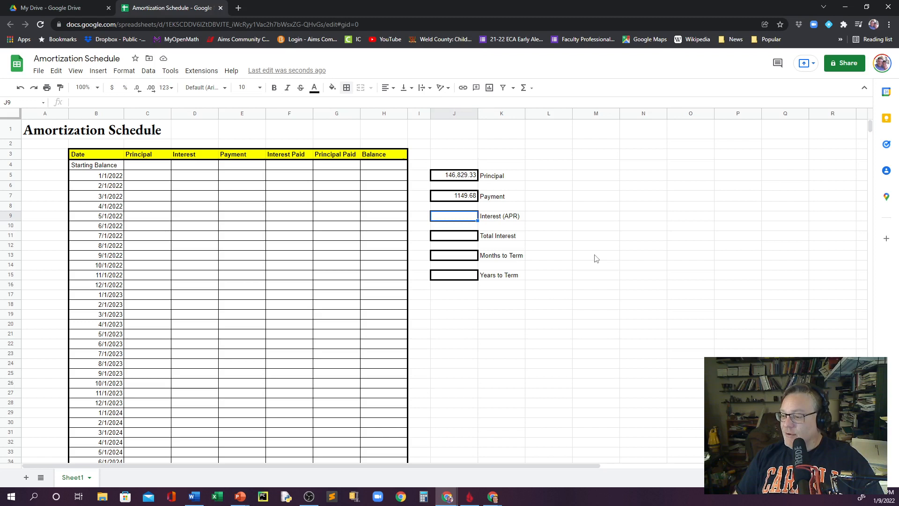
pyautogui.write('.03875')
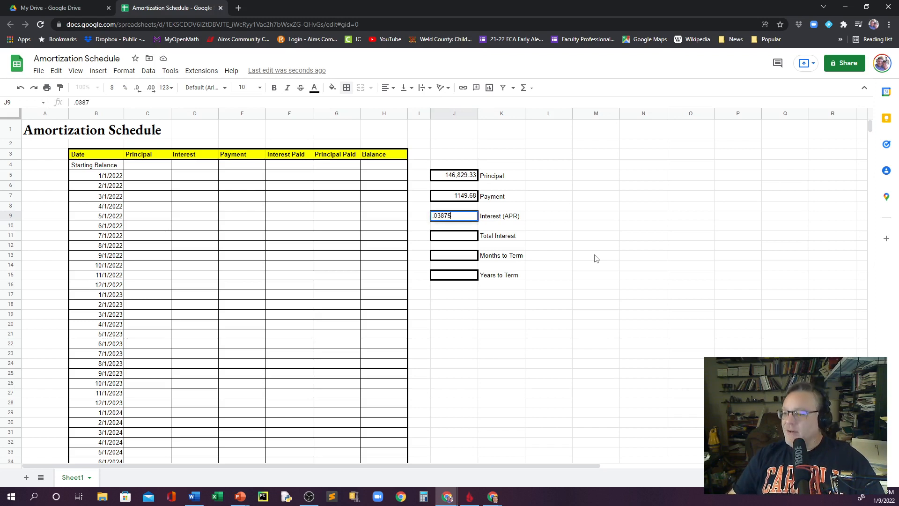
pyautogui.press('Return')
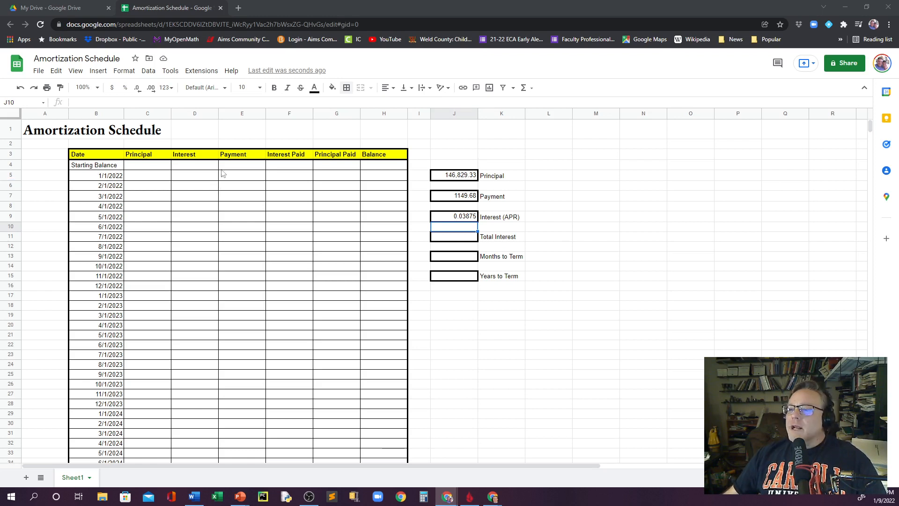
# - Link the starting balance in H4 to the principal with the formula =J5, without accepting the suggested autofill
pyautogui.click(388, 166)
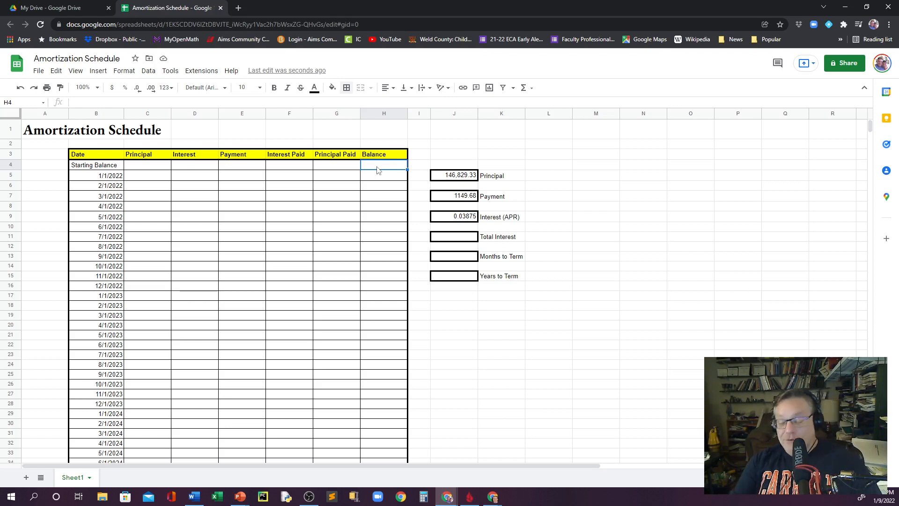
pyautogui.write('=')
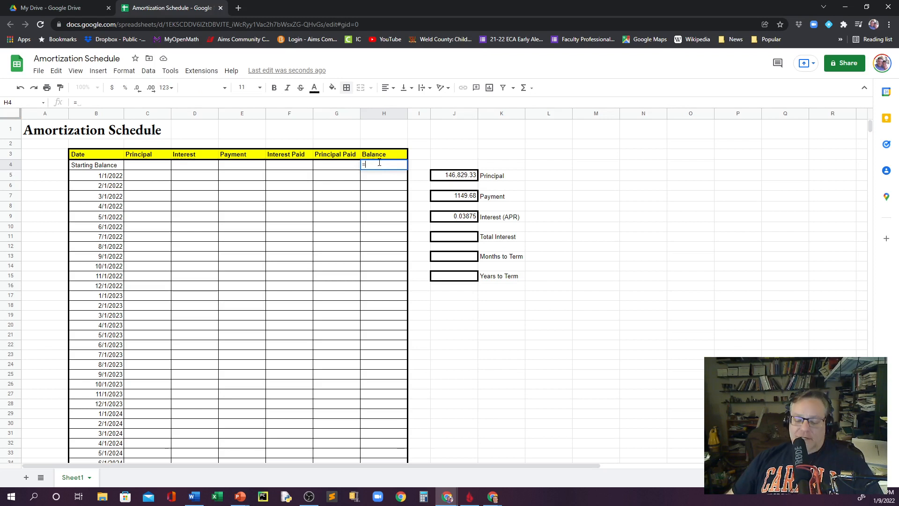
pyautogui.write('J5')
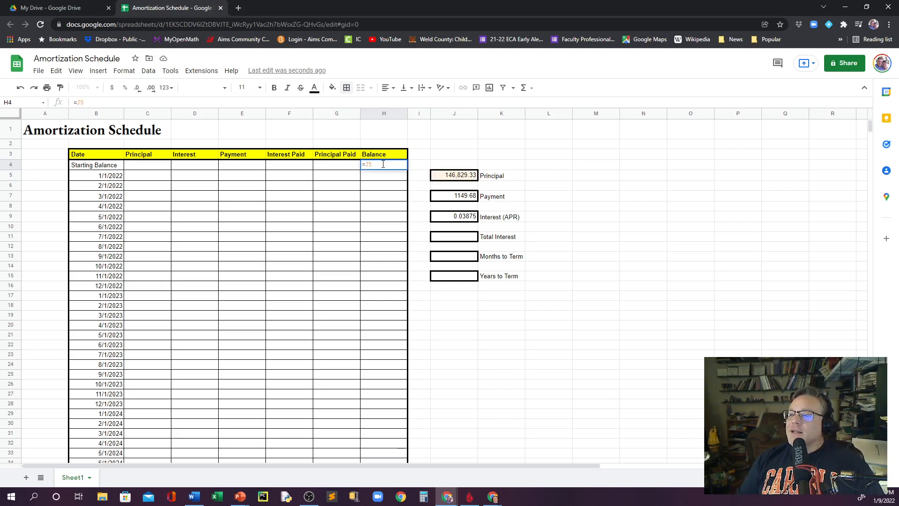
pyautogui.press('Return')
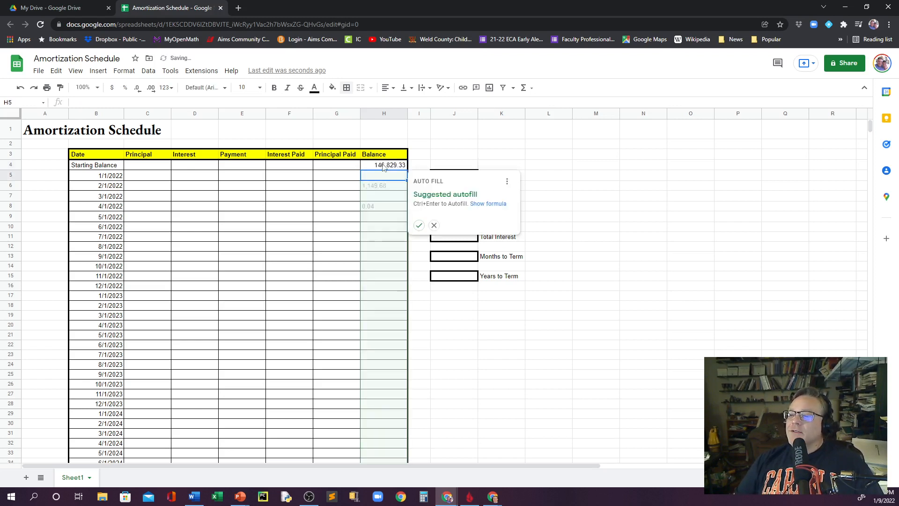
pyautogui.click(351, 177)
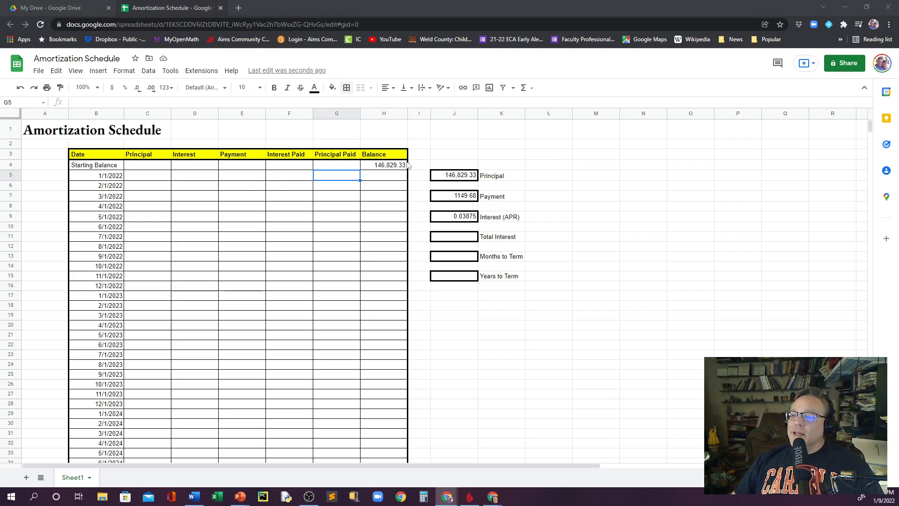
# - Set the 1/1/2022 principal in C5 to the starting balance with =H4 and reject the suggested autofill
pyautogui.click(142, 177)
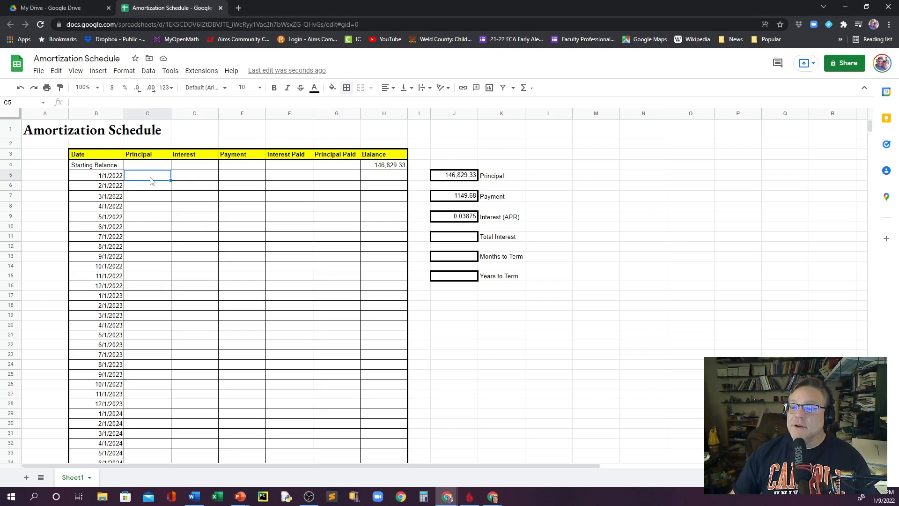
pyautogui.write('=')
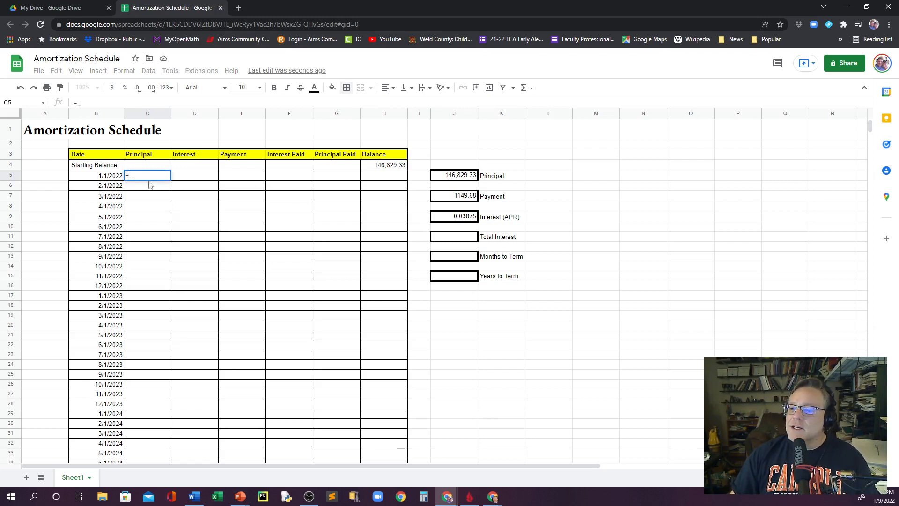
pyautogui.click(389, 166)
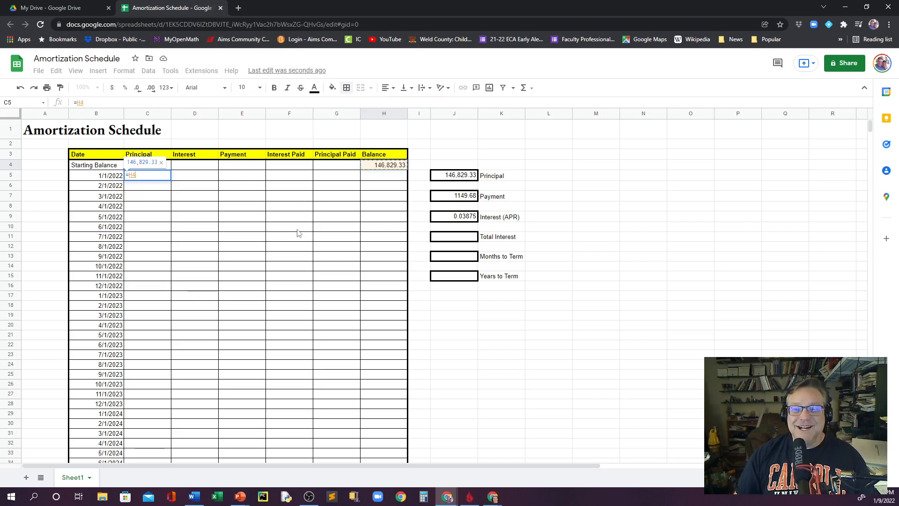
pyautogui.press('Return')
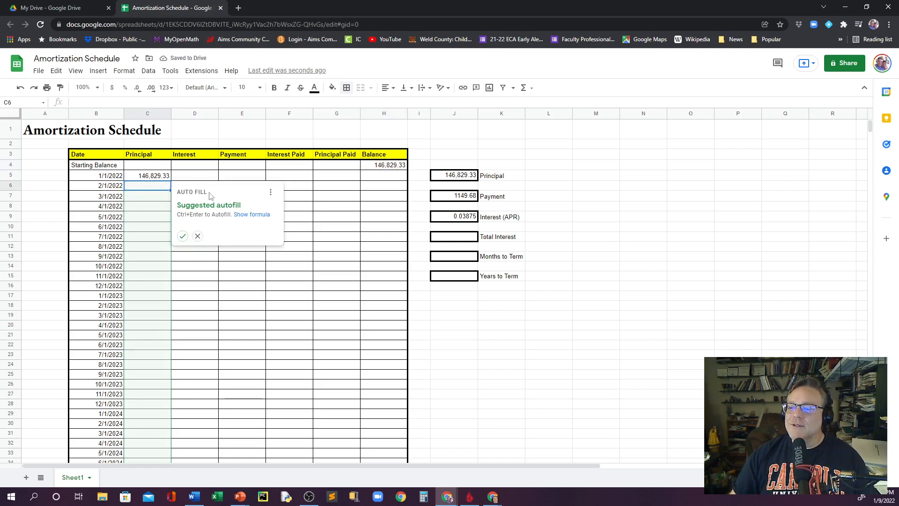
pyautogui.click(197, 236)
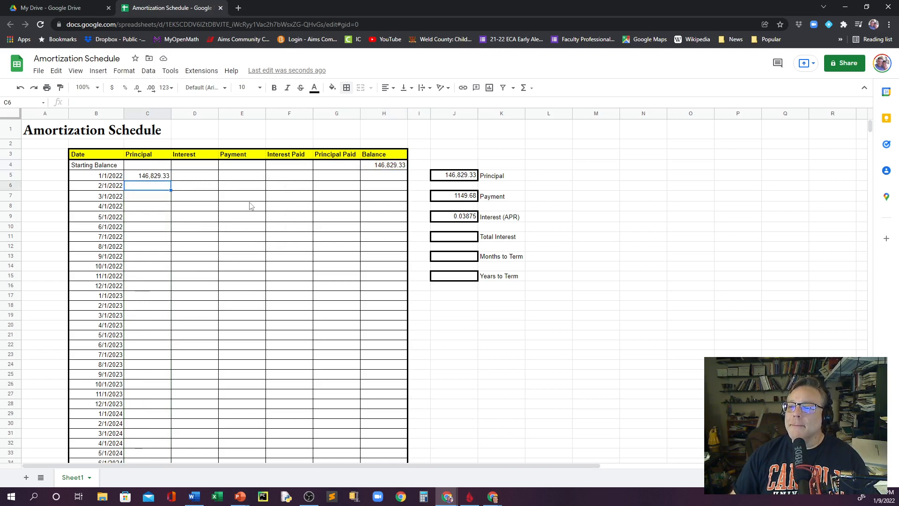
# - Calculate the 1/1/2022 interest in D5 with the formula =J9/12*C5 and format the cell as currency
pyautogui.click(196, 176)
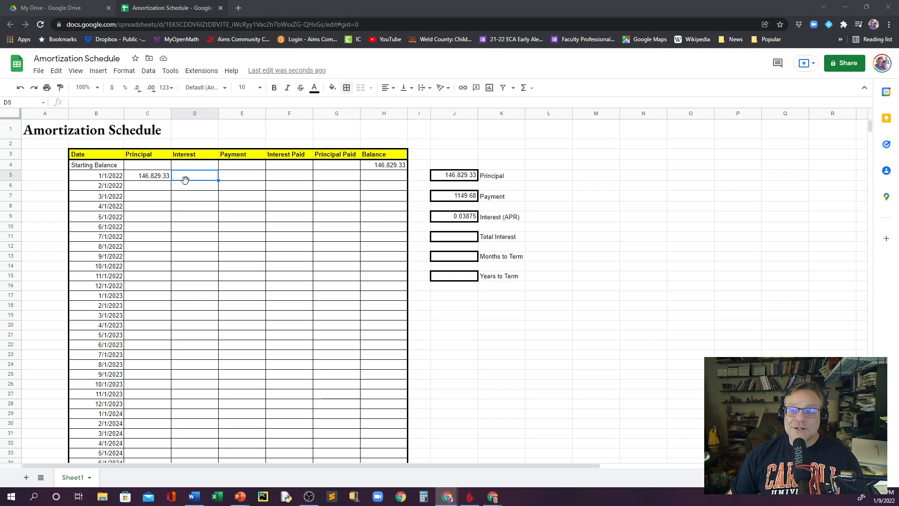
pyautogui.click(206, 177)
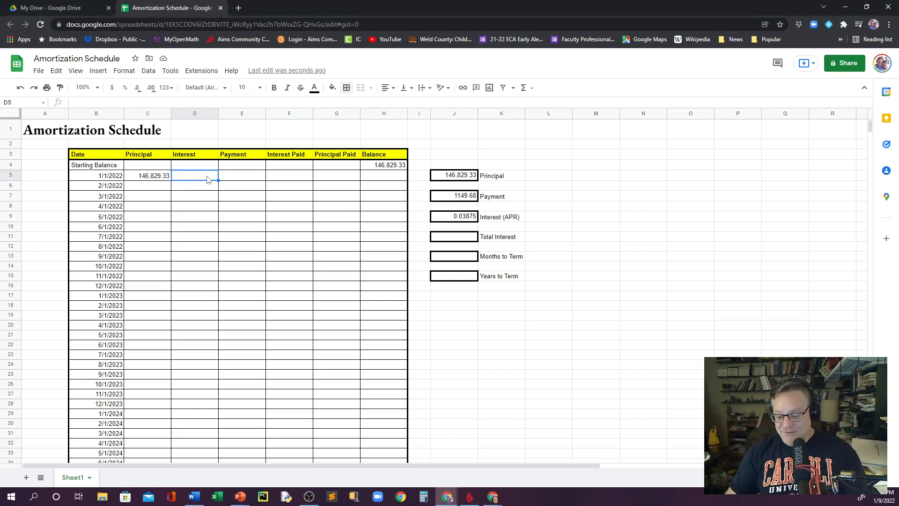
pyautogui.write('=')
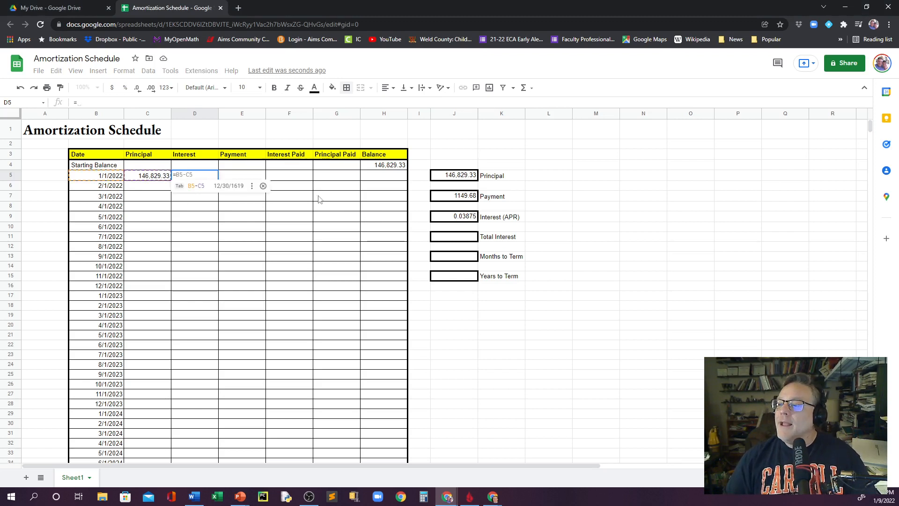
pyautogui.click(469, 220)
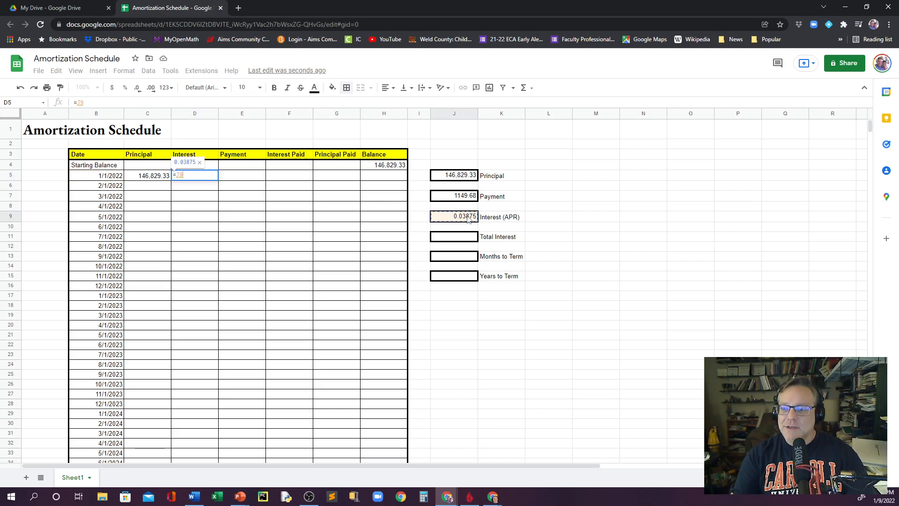
pyautogui.write('/')
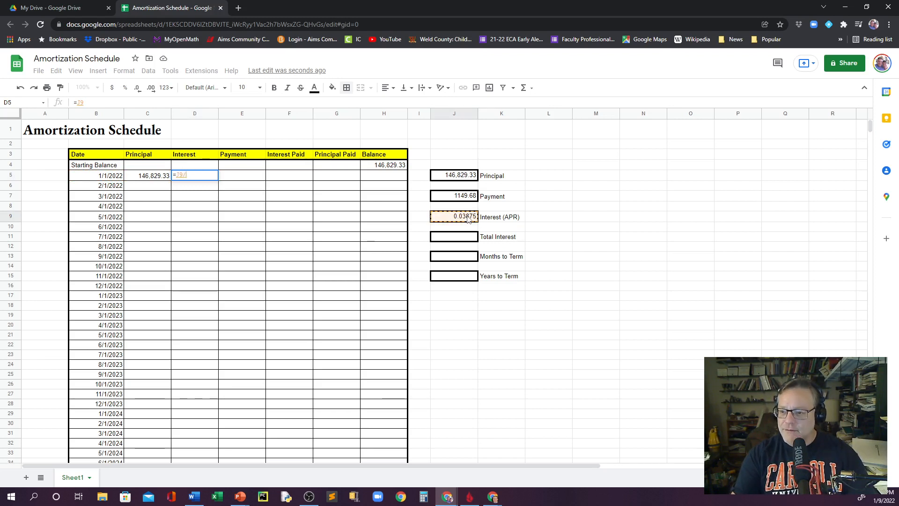
pyautogui.write('12')
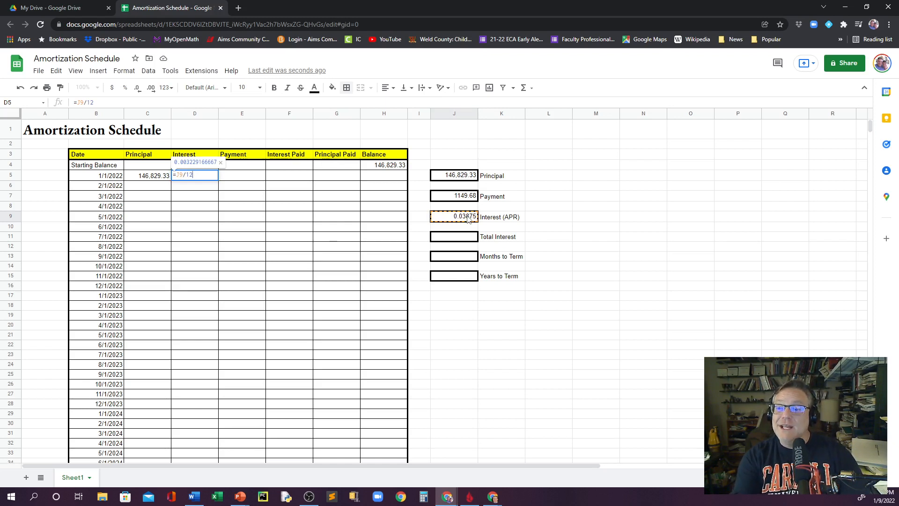
pyautogui.write('*')
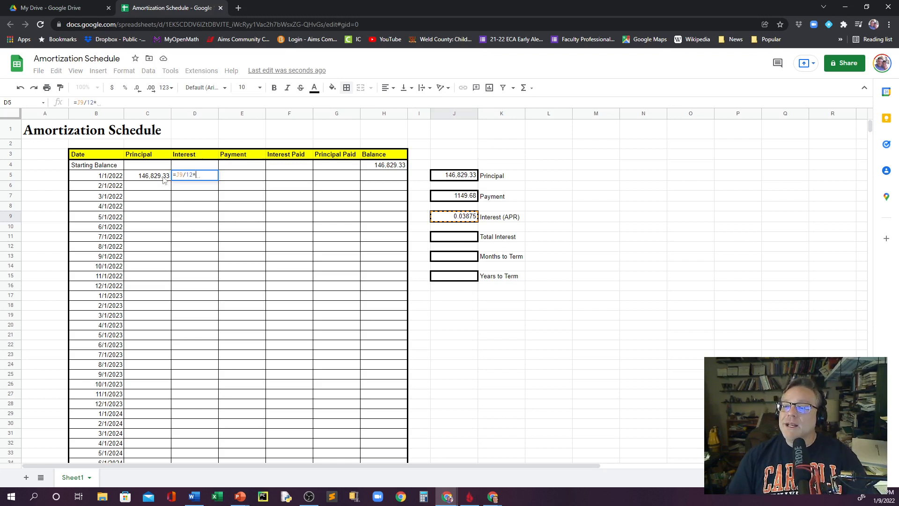
pyautogui.click(147, 180)
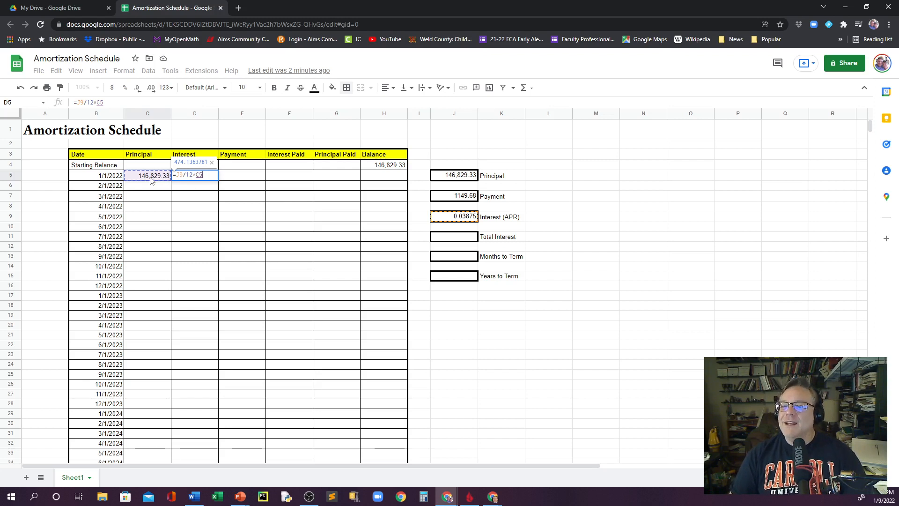
pyautogui.press('Return')
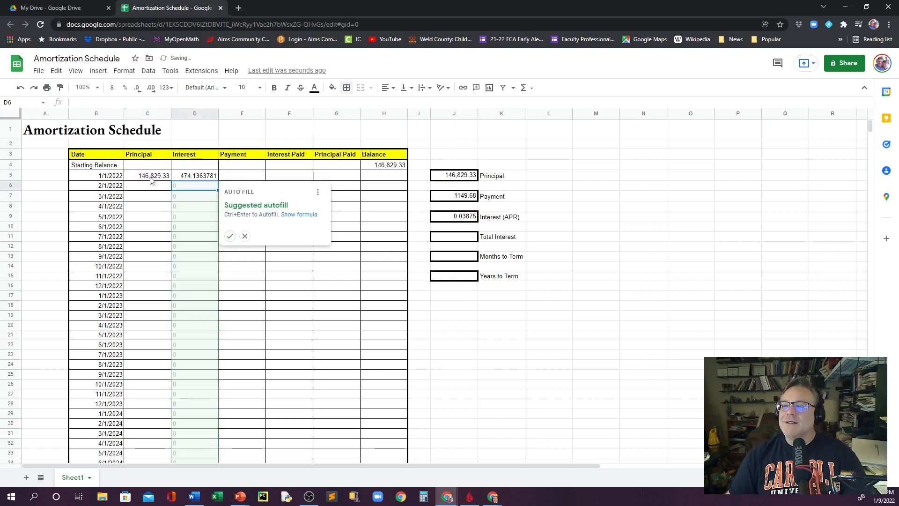
pyautogui.click(208, 180)
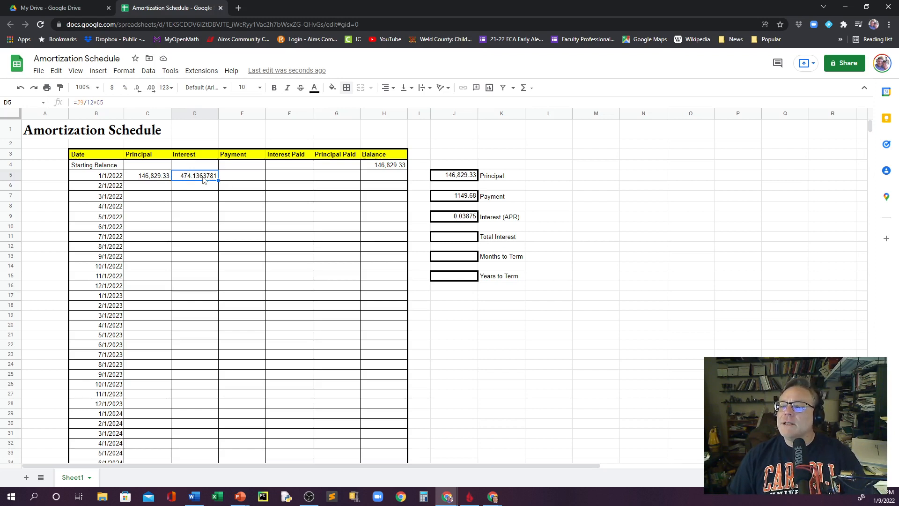
pyautogui.click(112, 88)
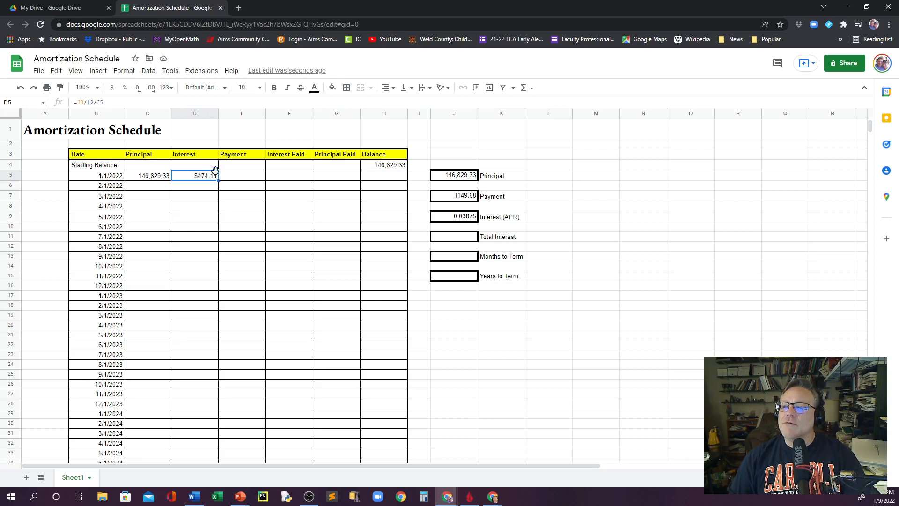
# - Format the 1/1/2022 principal in C5 and the whole schedule range C5:H500 as currency
pyautogui.click(148, 177)
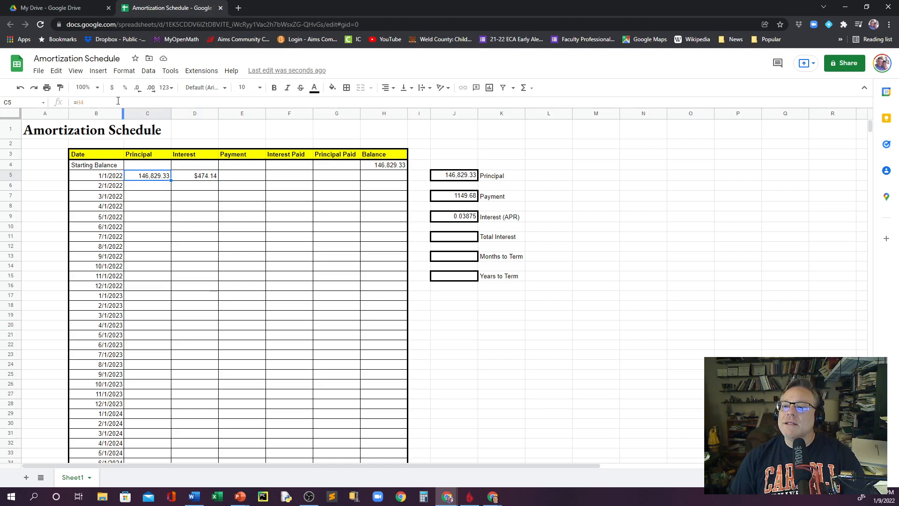
pyautogui.click(111, 87)
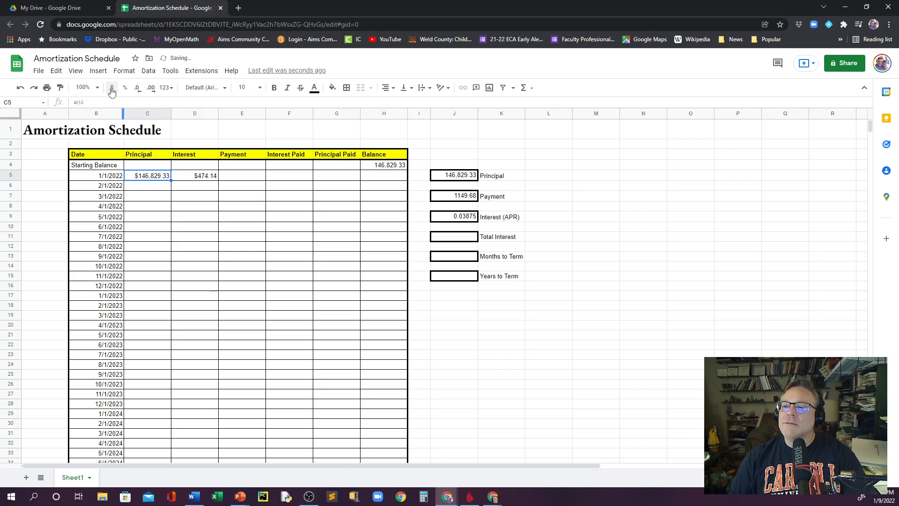
pyautogui.keyDown('shift'); pyautogui.click(234, 187); pyautogui.keyUp('shift')
pyautogui.moveTo(254, 194); pyautogui.dragTo(384, 265)
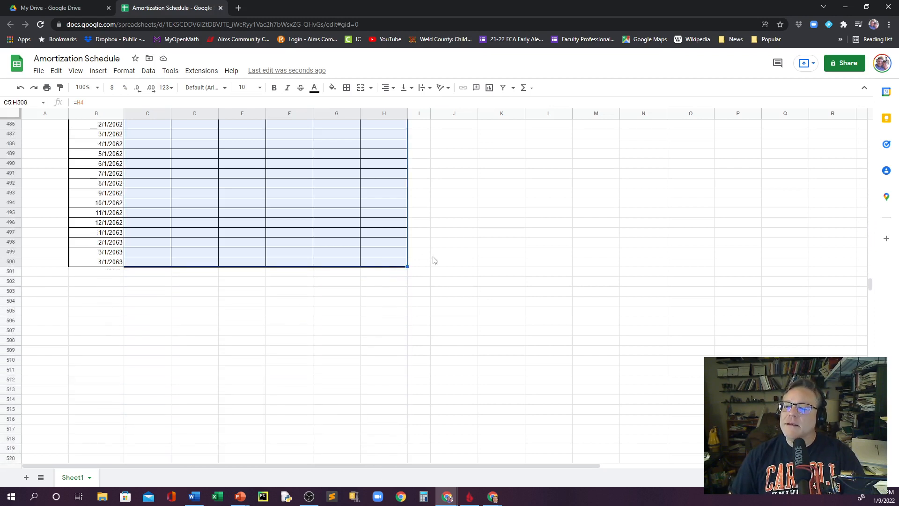
pyautogui.click(111, 89)
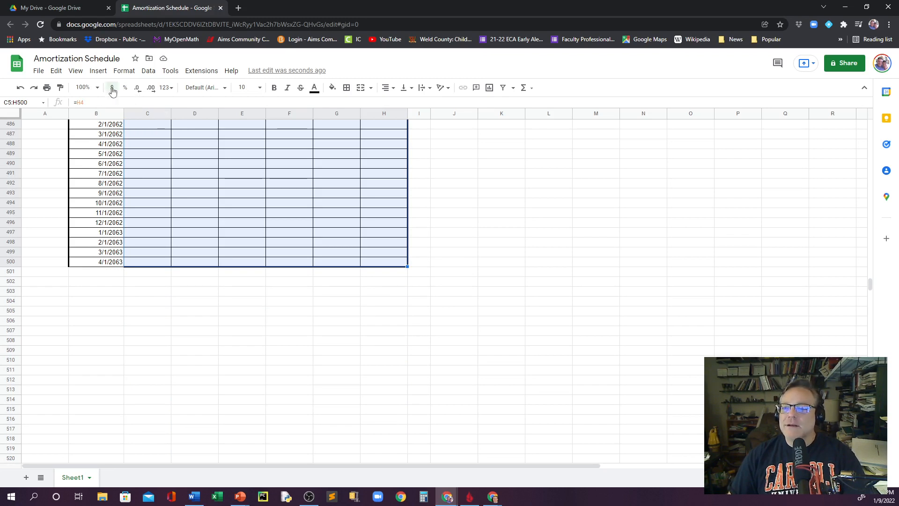
pyautogui.scroll(20, 288, 289)
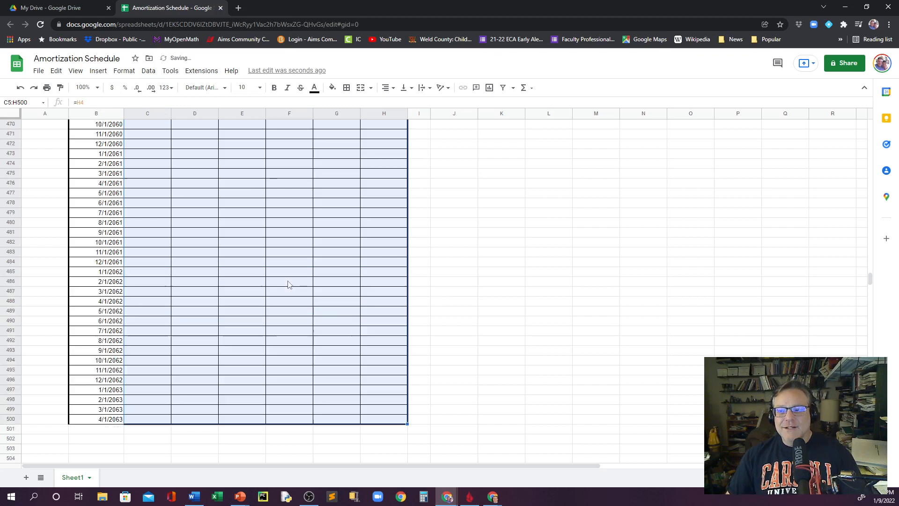
pyautogui.scroll(20, 277, 294)
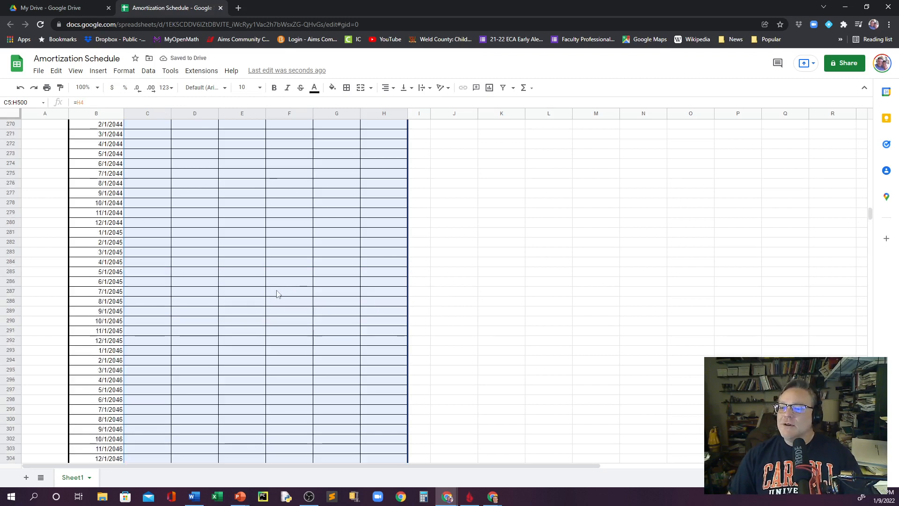
pyautogui.scroll(20, 276, 296)
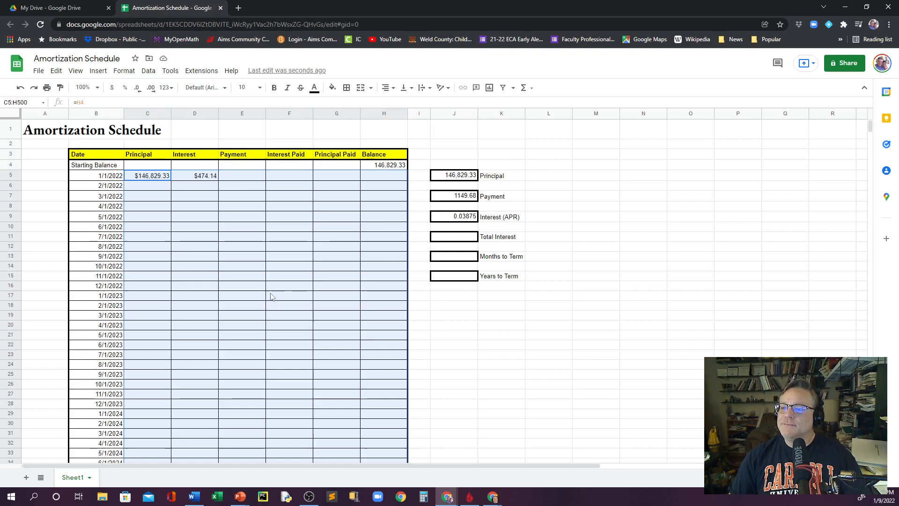
# - Link the 1/1/2022 payment in E5 to the monthly payment input with the formula =J7
pyautogui.click(236, 177)
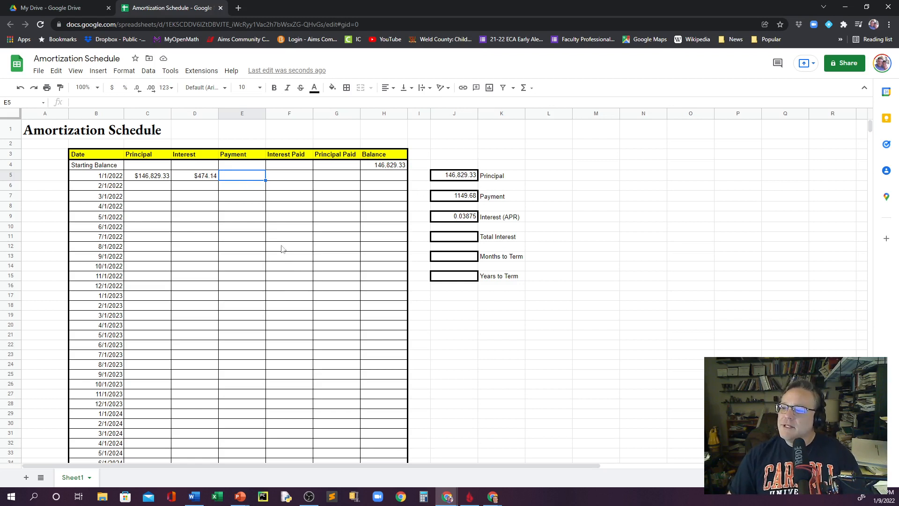
pyautogui.write('=')
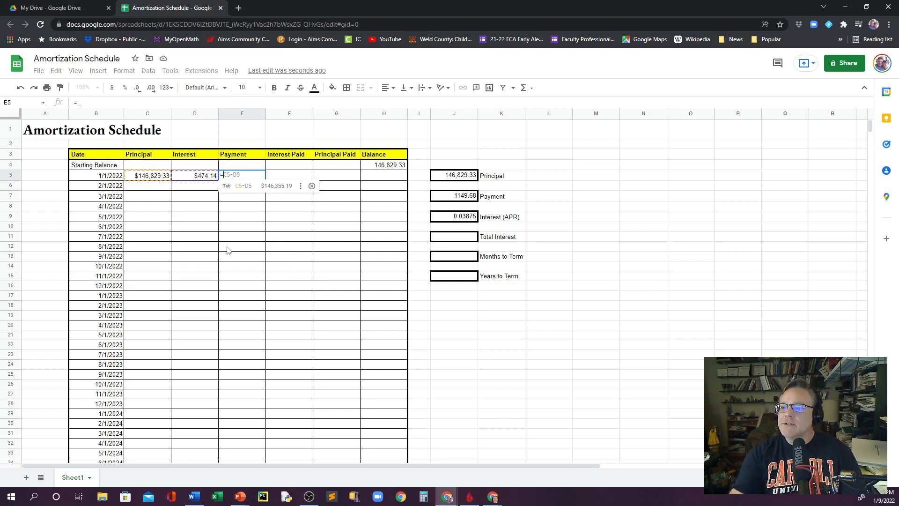
pyautogui.click(463, 197)
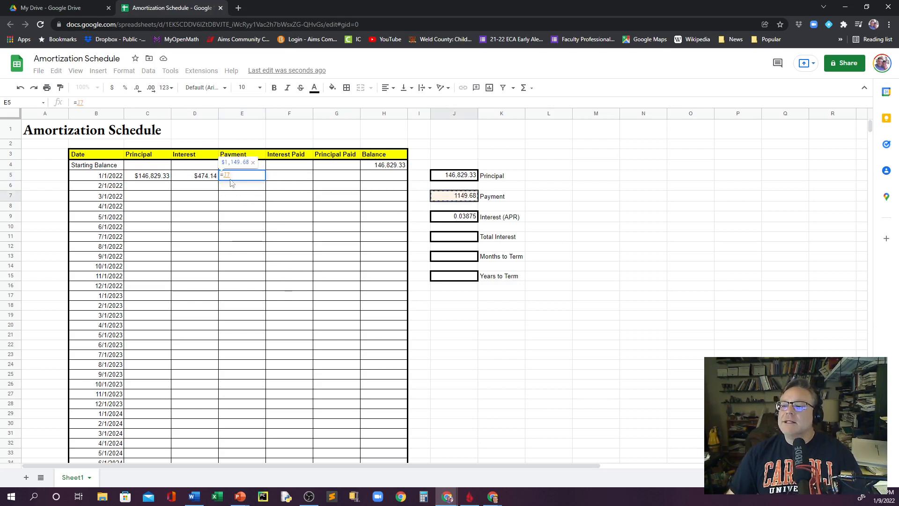
pyautogui.press('Return')
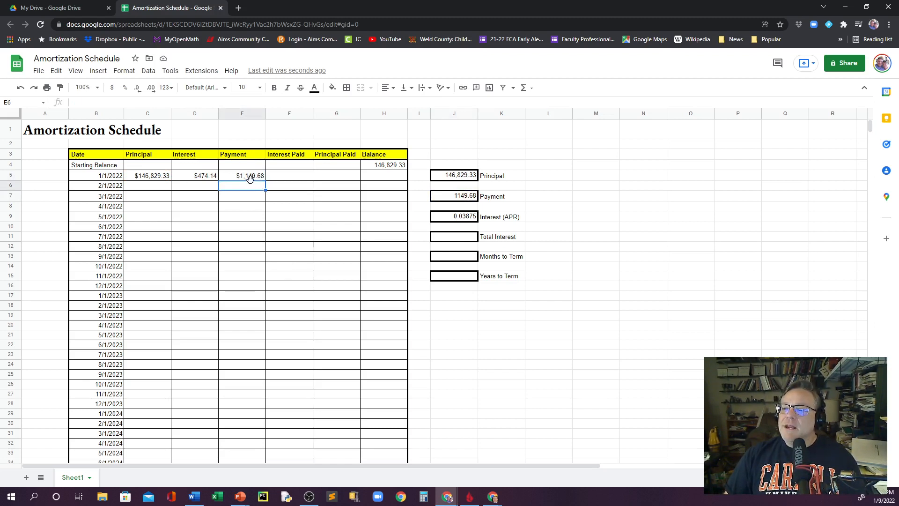
# - Set the 1/1/2022 interest paid in F5 to the month's interest with =D5, removing the suggested -E5 from the formula
pyautogui.click(294, 178)
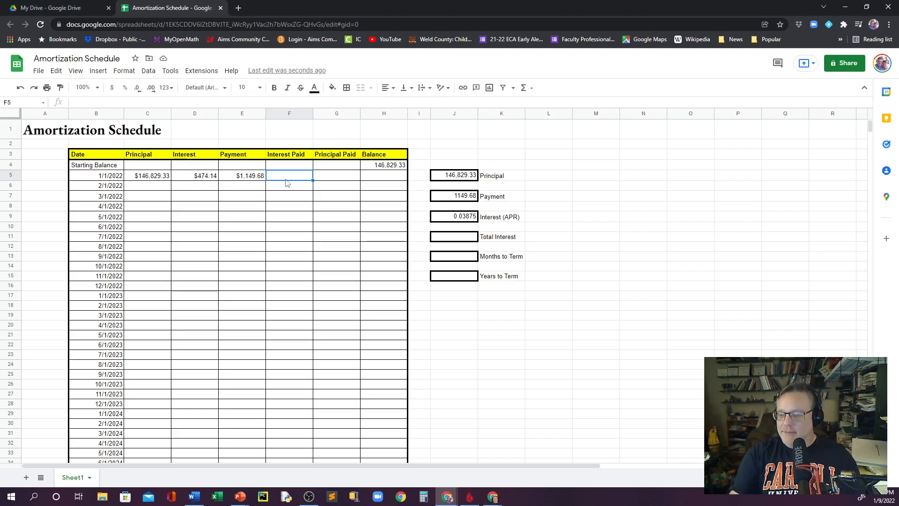
pyautogui.write('=')
pyautogui.click(196, 176)
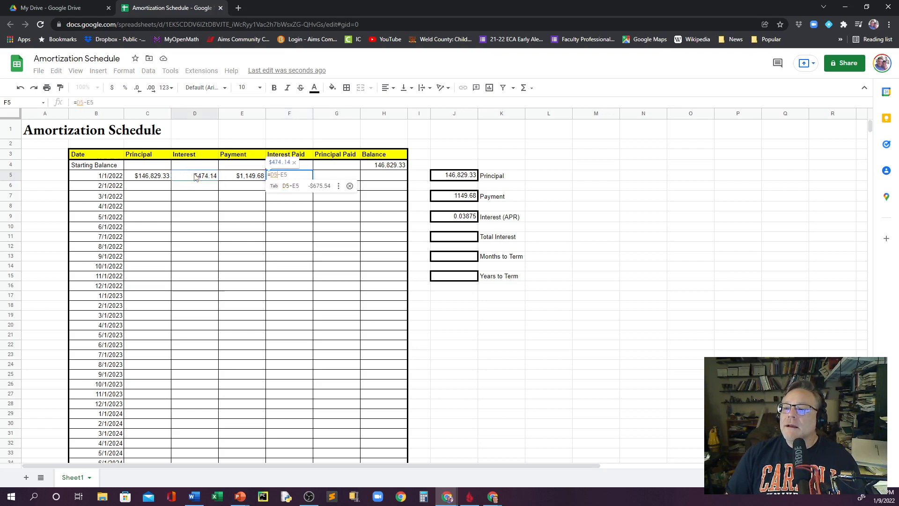
pyautogui.write('-E5')
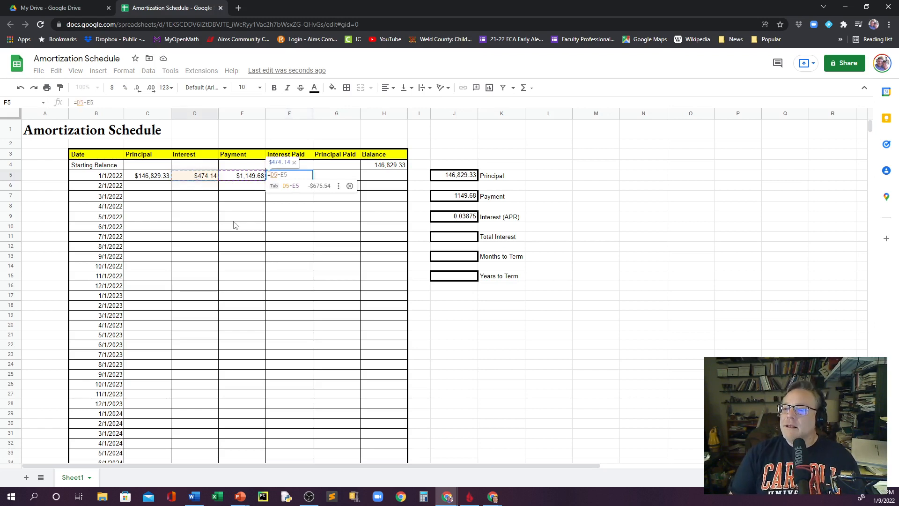
pyautogui.press('Return')
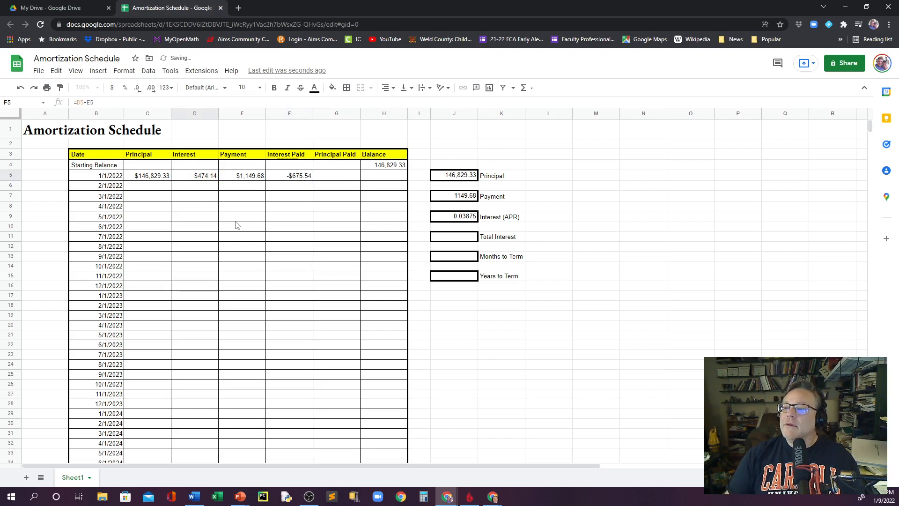
pyautogui.click(295, 172)
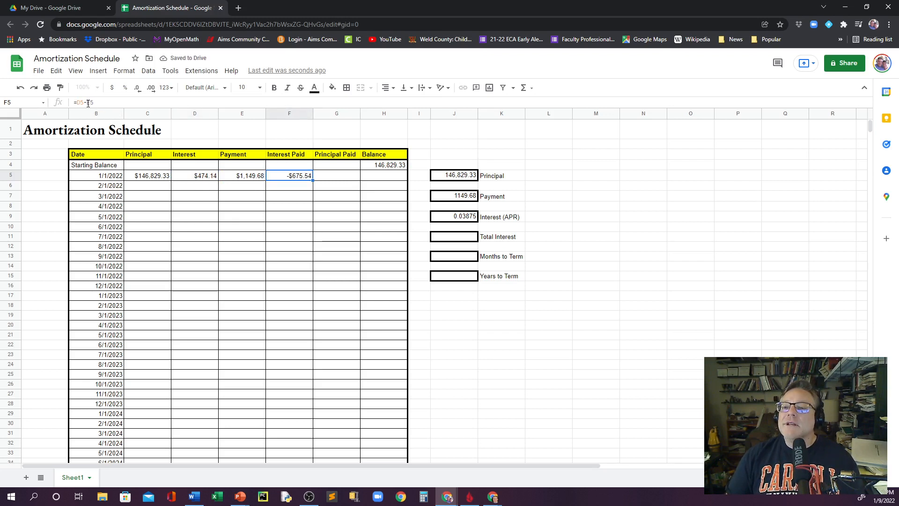
pyautogui.moveTo(86, 103); pyautogui.dragTo(108, 102)
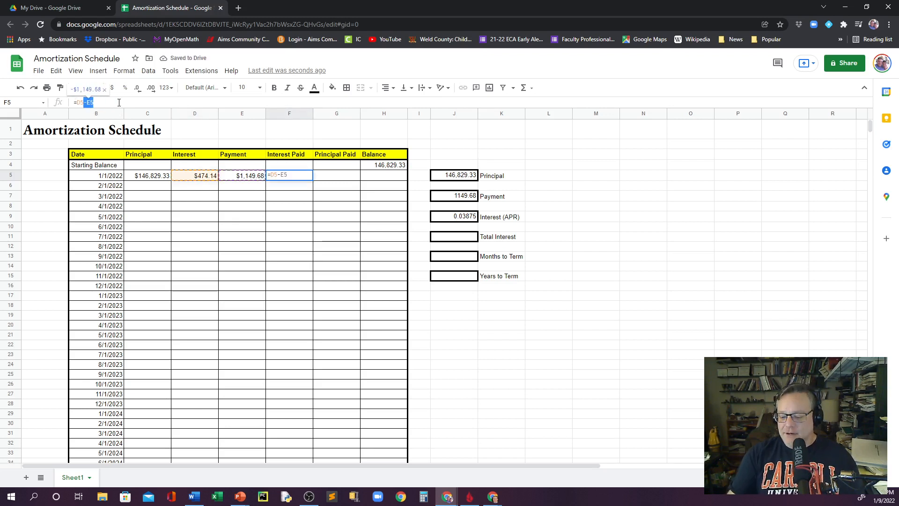
pyautogui.press('BackSpace')
pyautogui.press('Return')
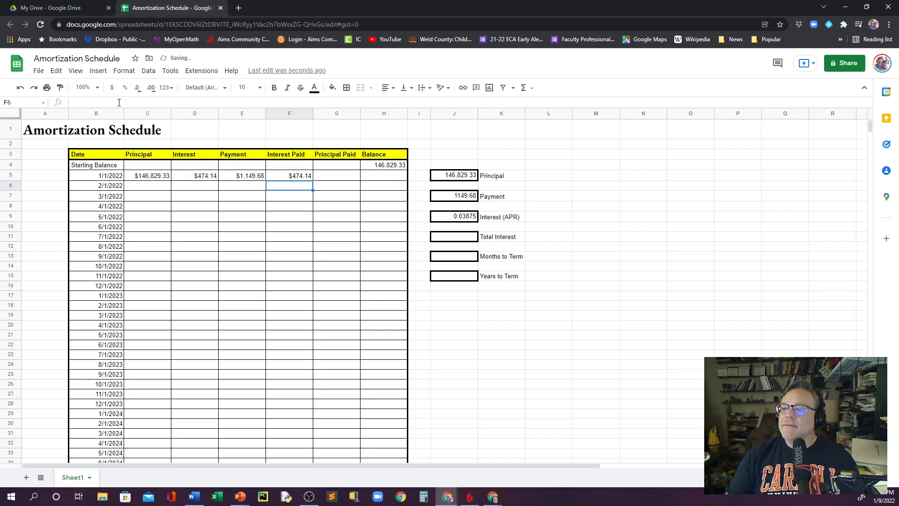
pyautogui.click(301, 178)
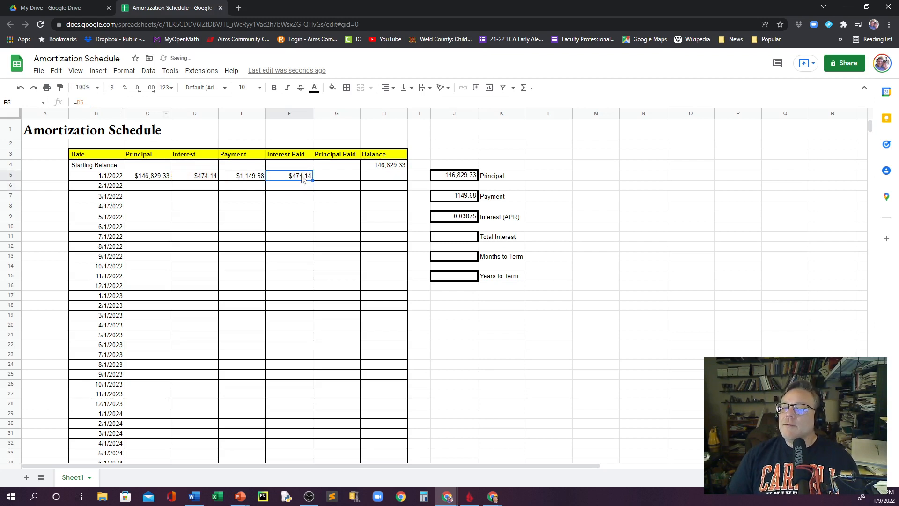
# - Calculate the 1/1/2022 principal paid in G5 as payment minus interest paid with the formula =E5-F5
pyautogui.click(332, 178)
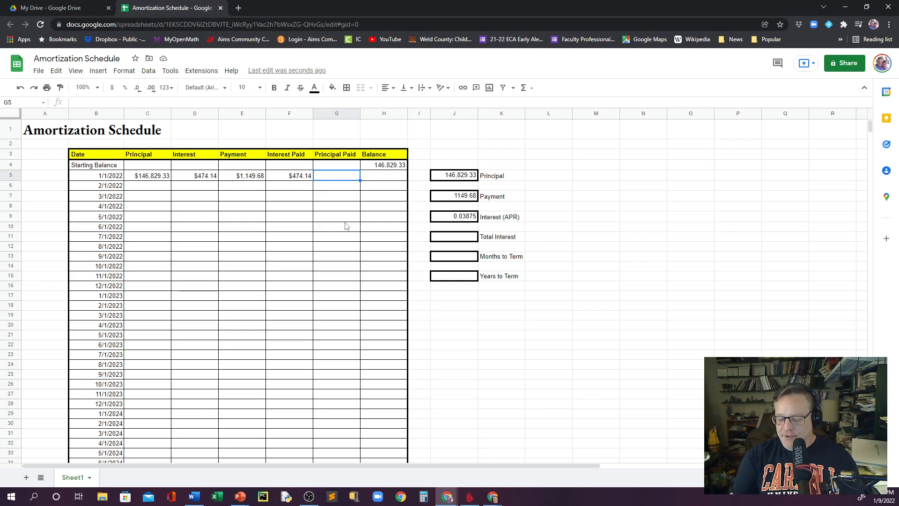
pyautogui.write('=')
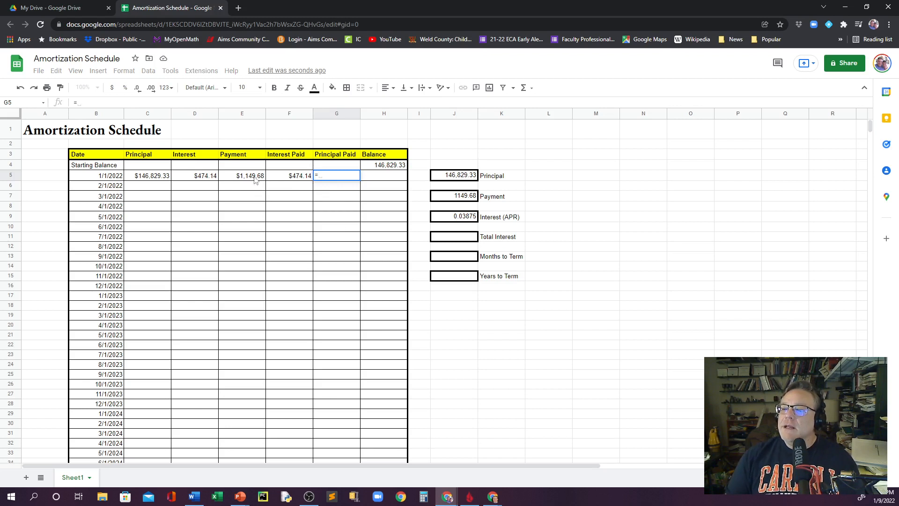
pyautogui.click(253, 176)
pyautogui.write('-')
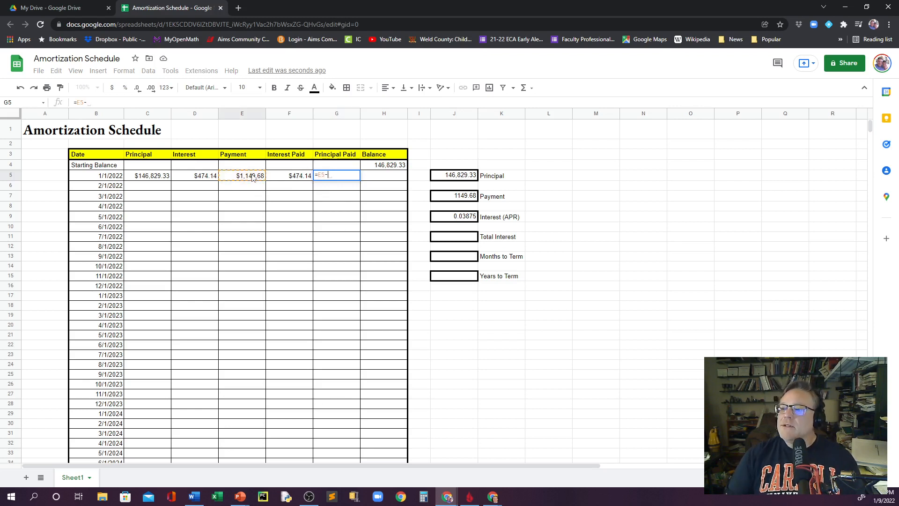
pyautogui.click(280, 177)
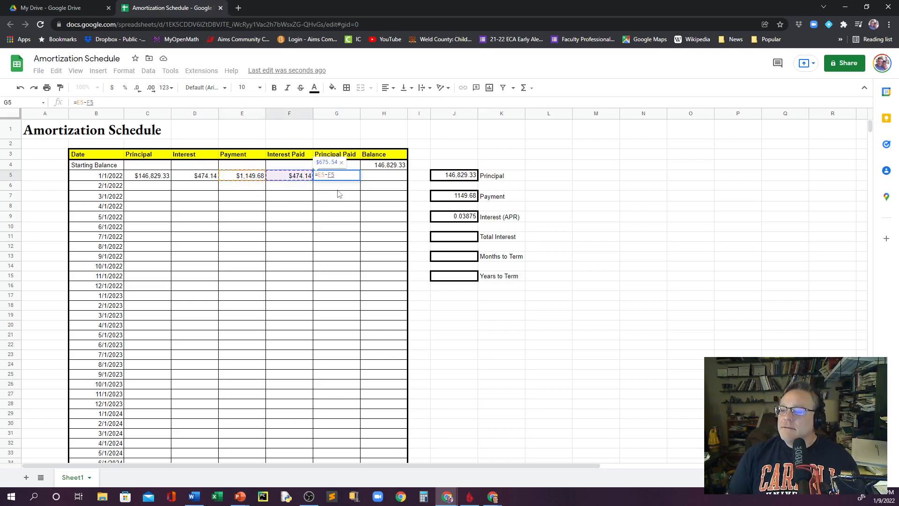
pyautogui.press('Return')
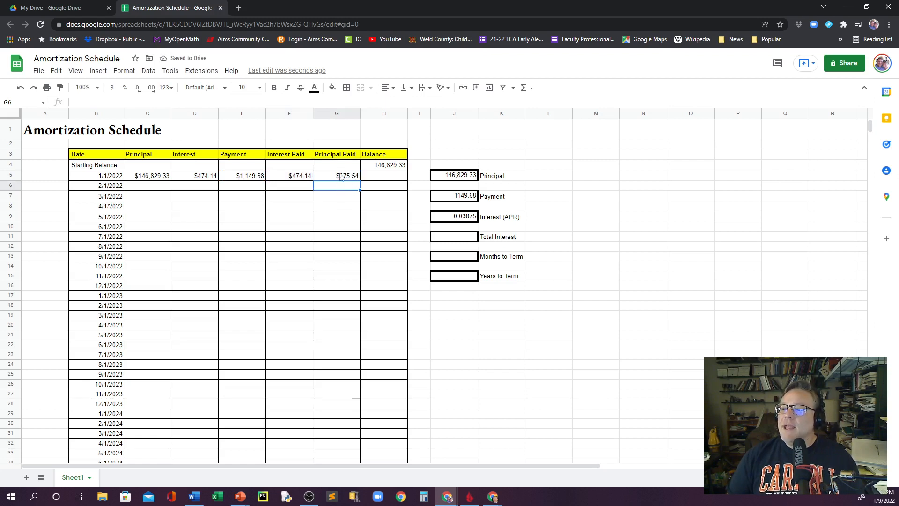
# - Calculate the 1/1/2022 balance in H5 by subtracting the principal paid from the starting balance with =H4-G5
pyautogui.click(384, 178)
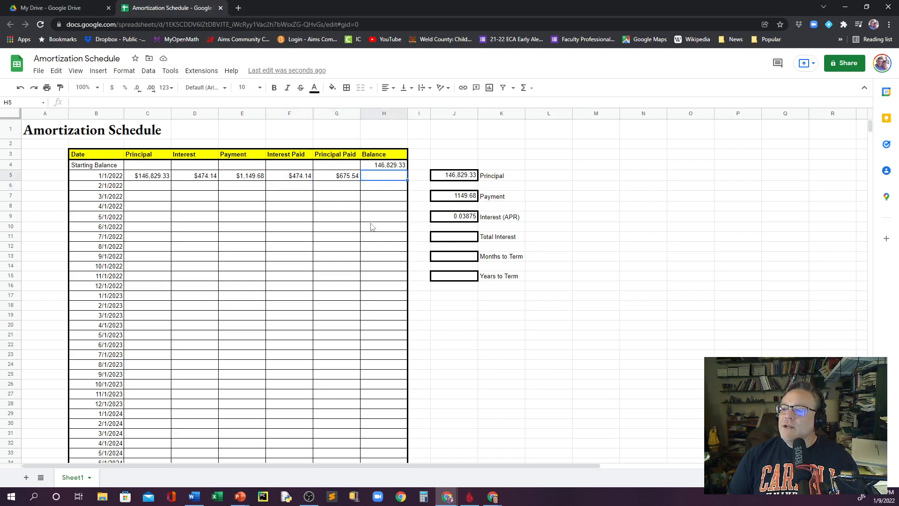
pyautogui.write('=')
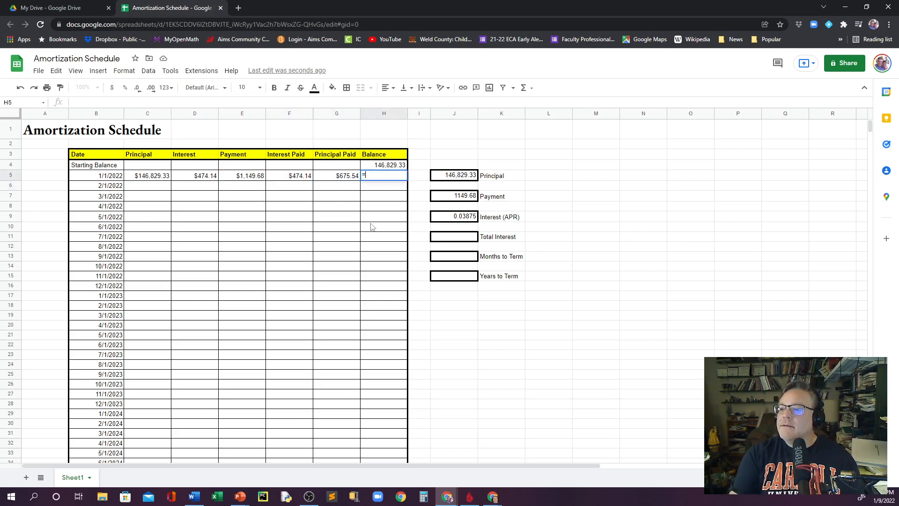
pyautogui.click(379, 165)
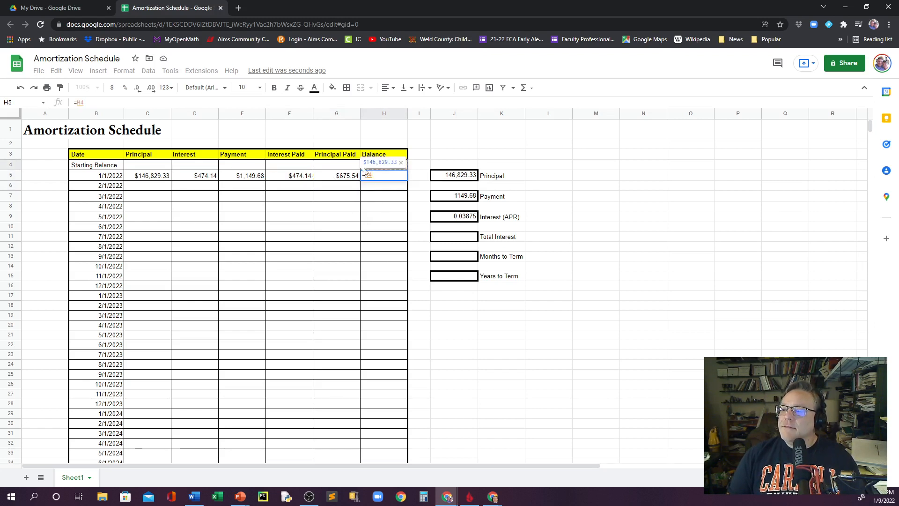
pyautogui.write('-')
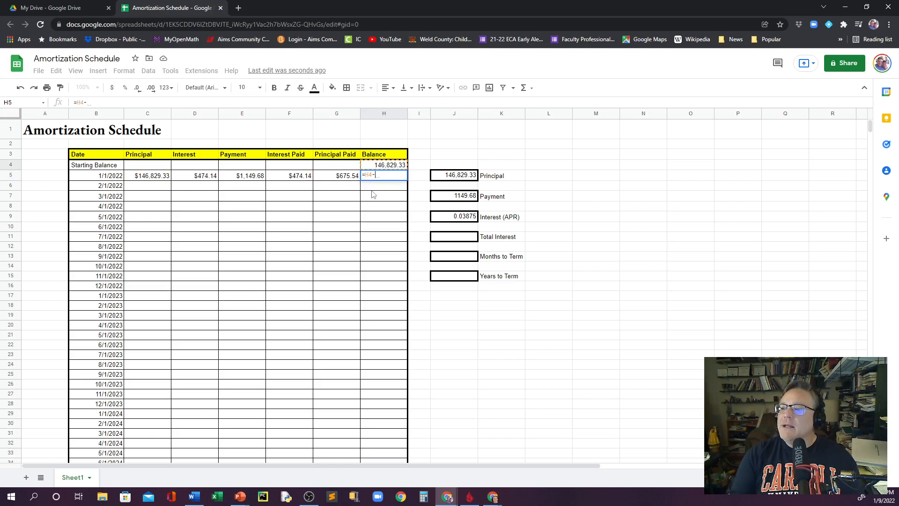
pyautogui.click(336, 176)
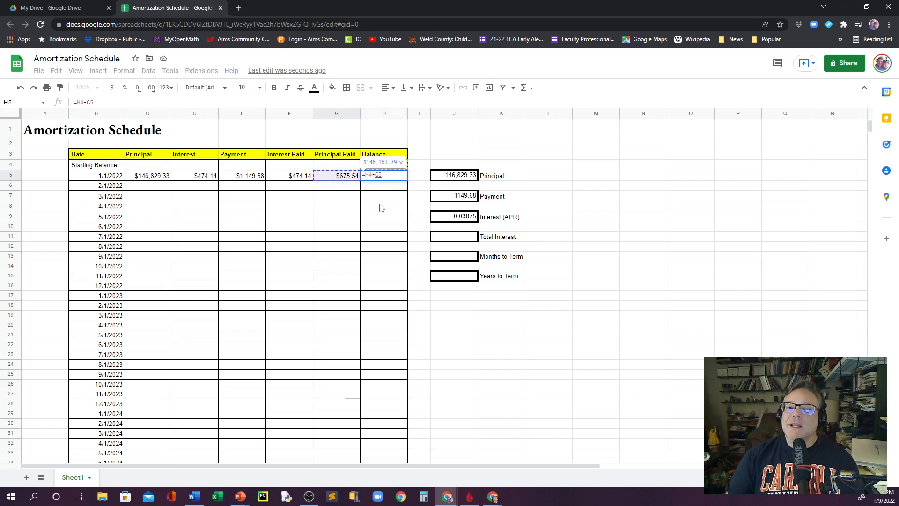
pyautogui.press('Return')
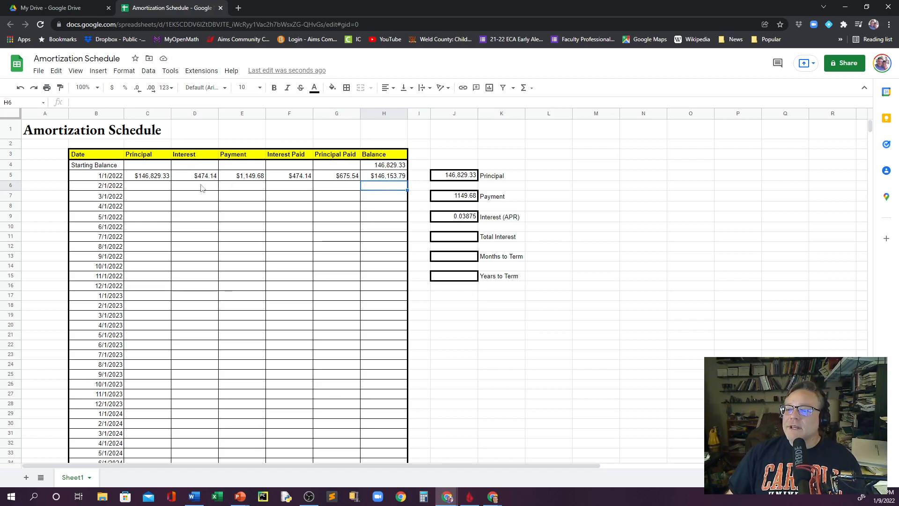
# - Set the 2/1/2022 principal in C6 to the previous month's balance with the formula =H5
pyautogui.click(138, 187)
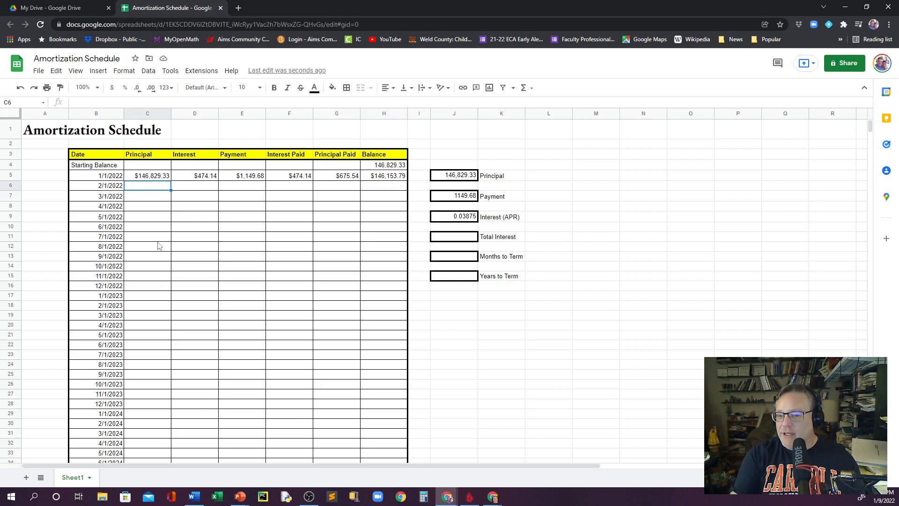
pyautogui.write('=')
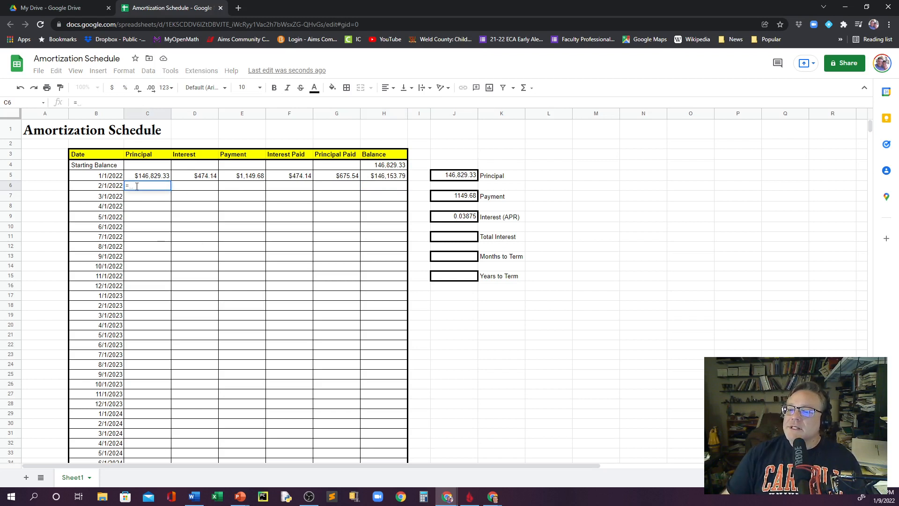
pyautogui.click(397, 177)
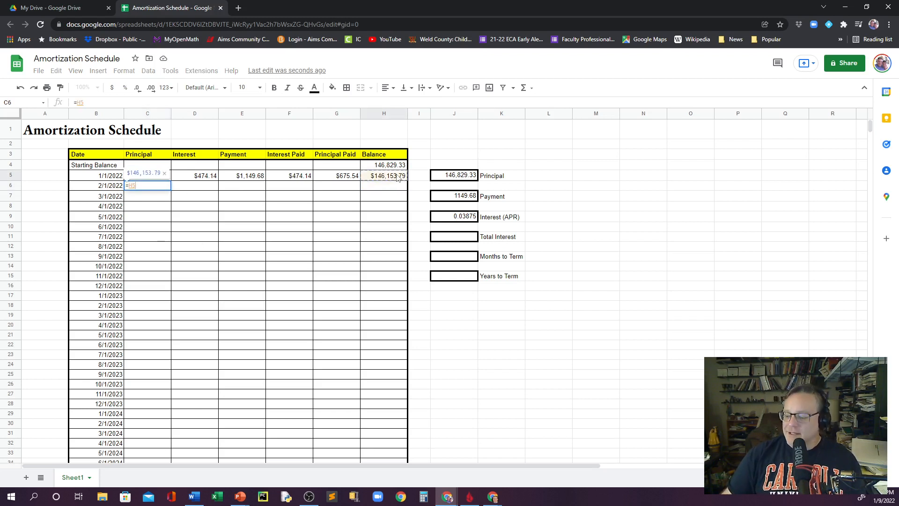
pyautogui.press('Return')
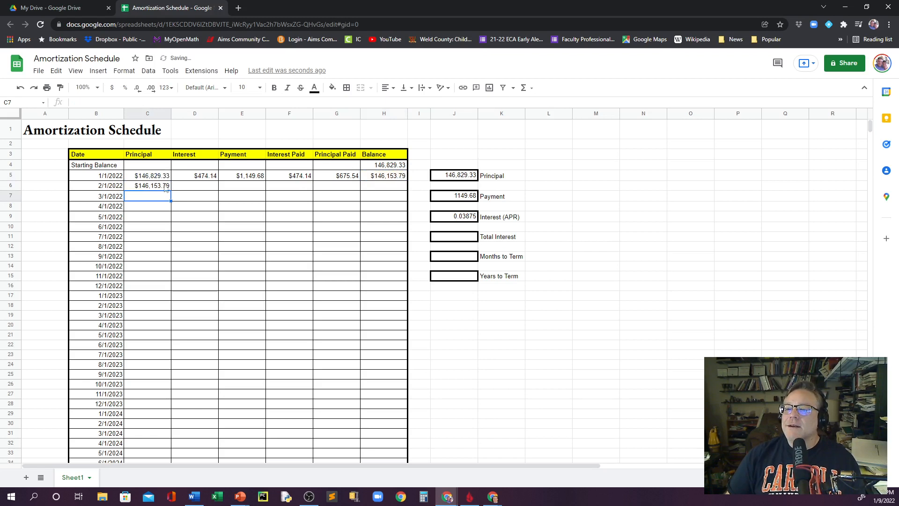
# - Calculate the 2/1/2022 monthly interest in cell D6 with the formula =J9/12*C6
pyautogui.click(201, 188)
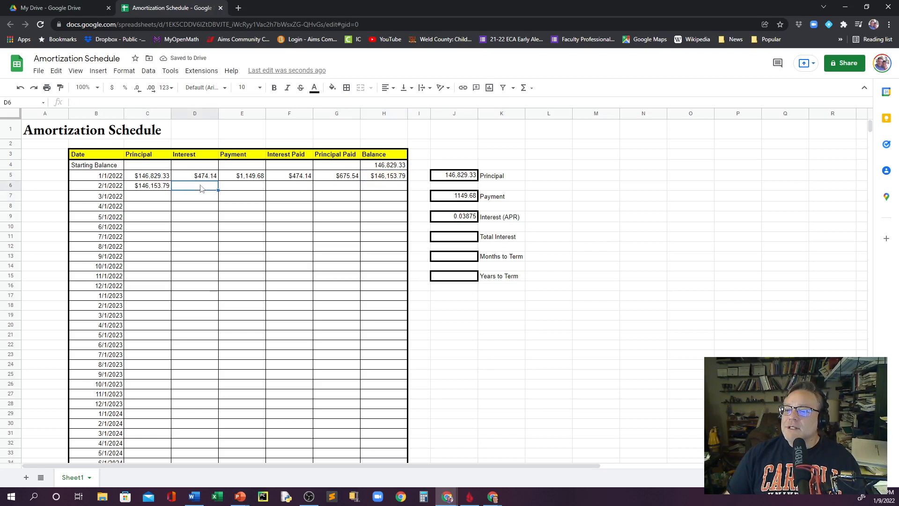
pyautogui.write('=')
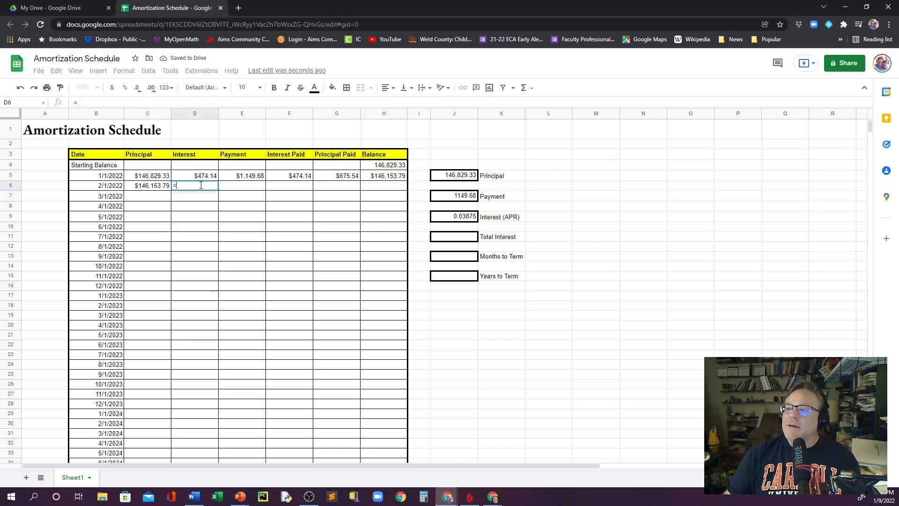
pyautogui.click(469, 217)
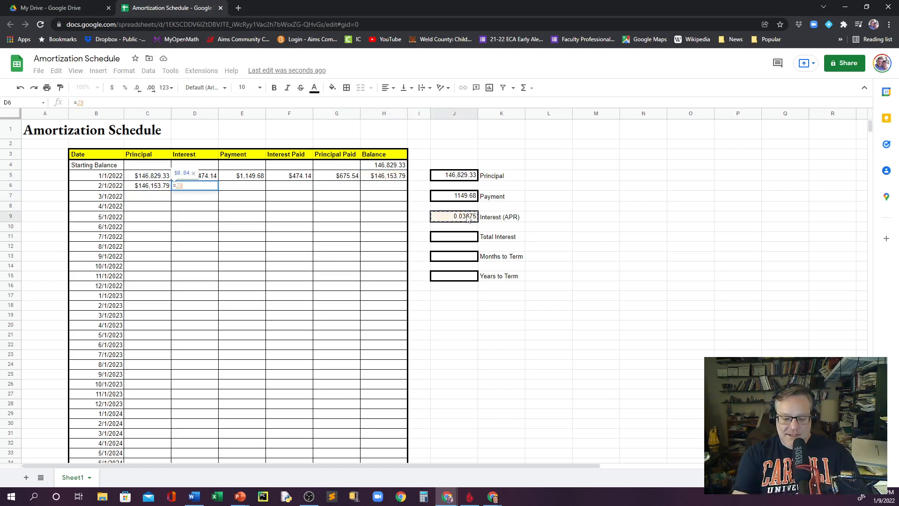
pyautogui.write('/12')
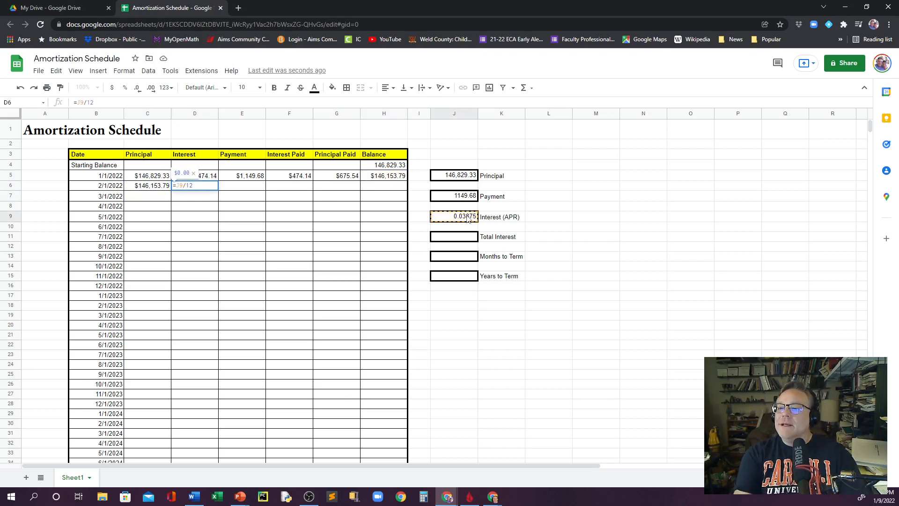
pyautogui.write('*')
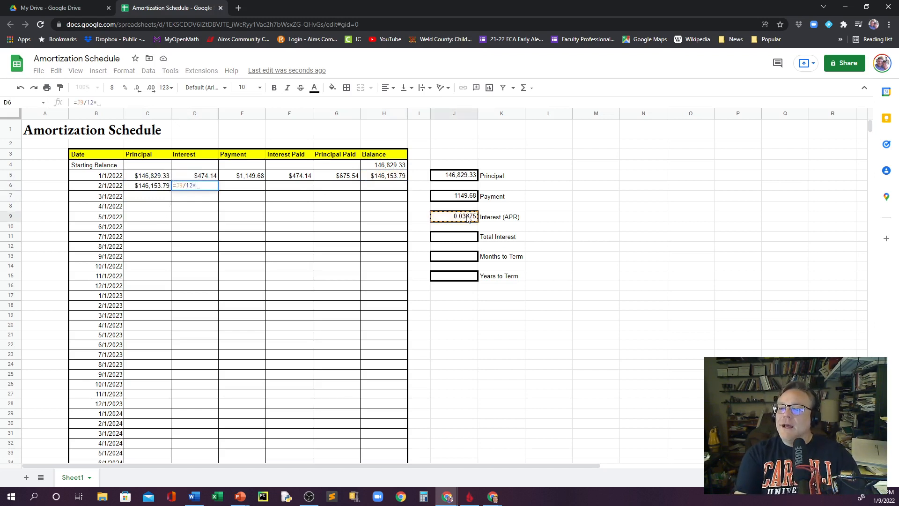
pyautogui.click(147, 187)
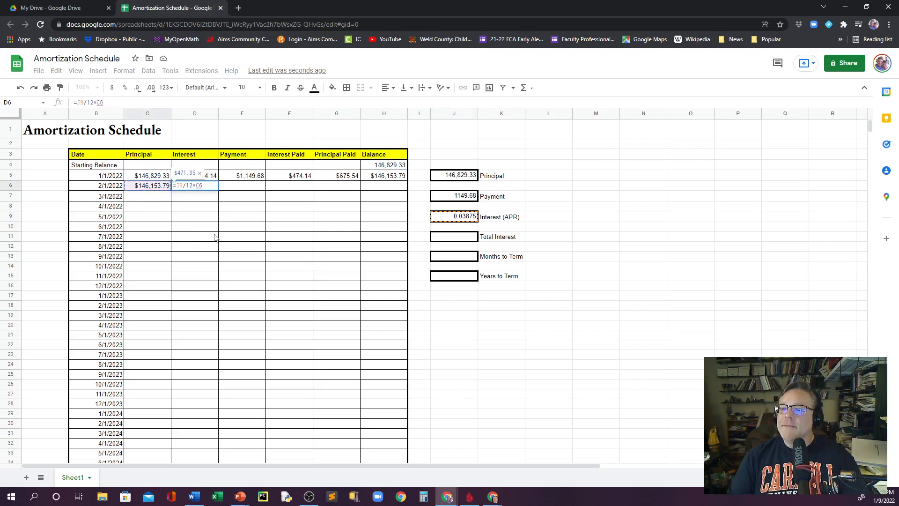
pyautogui.press('Return')
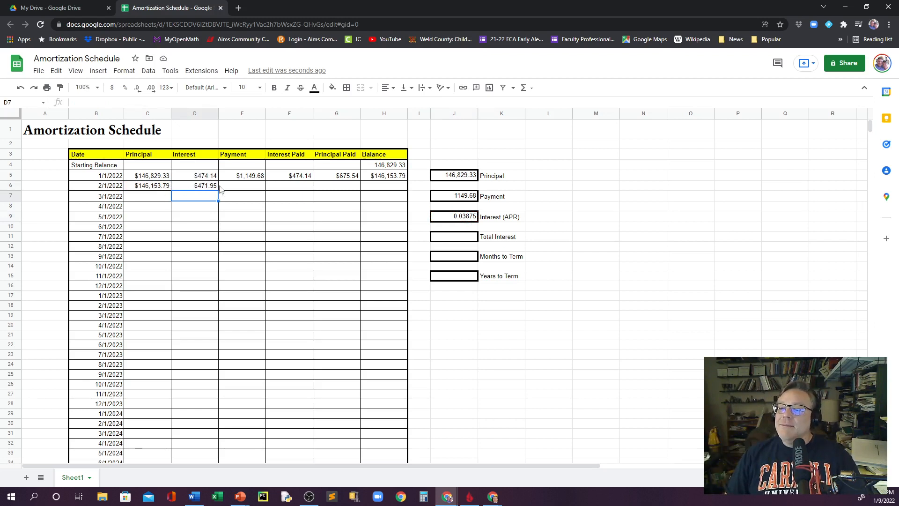
# - In the 2/1/2022 row, set the payment in E6 to =J7 and the interest paid in F6 to =D6
pyautogui.click(250, 187)
pyautogui.write('=')
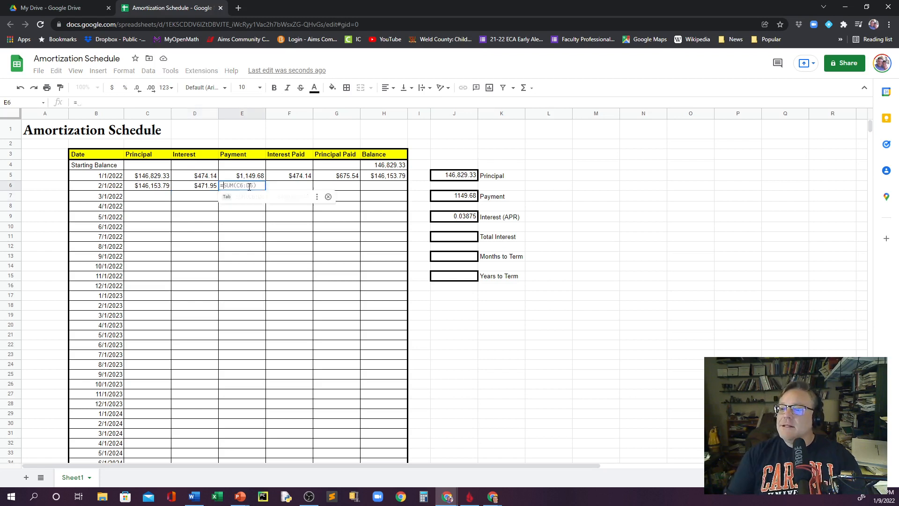
pyautogui.click(464, 199)
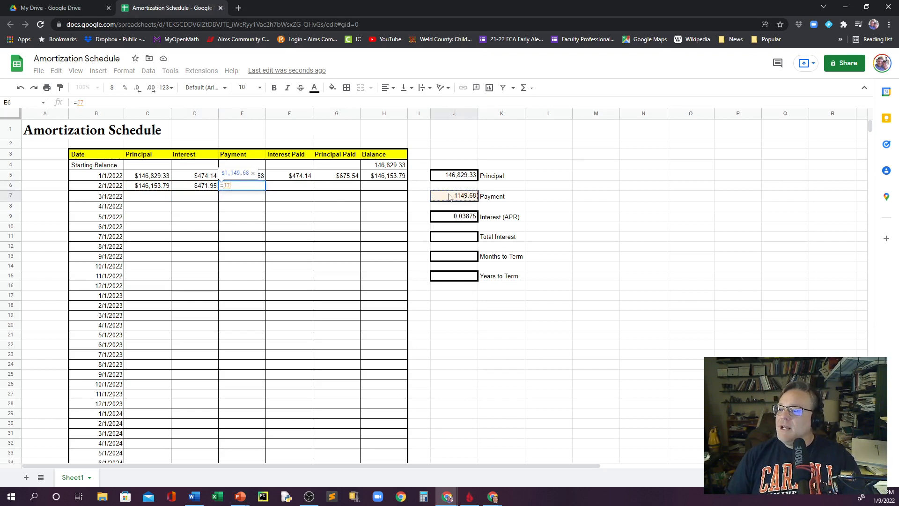
pyautogui.press('Return')
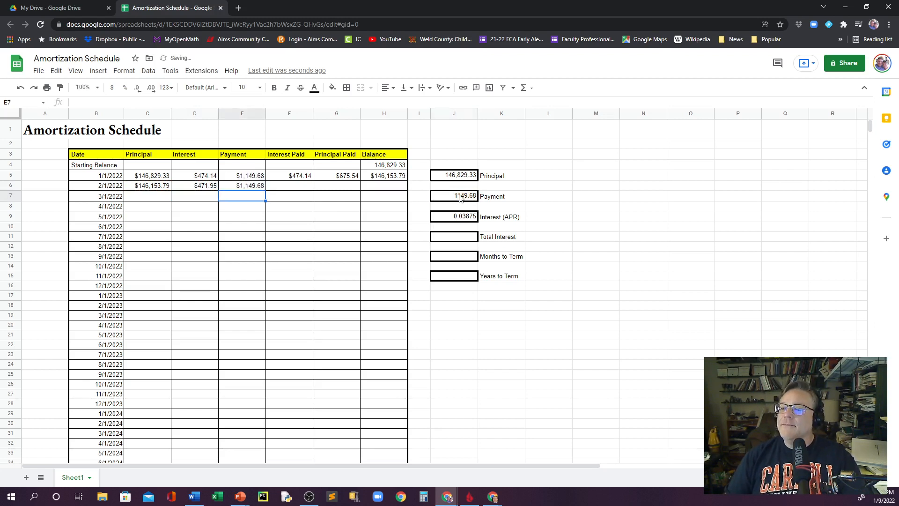
pyautogui.click(290, 188)
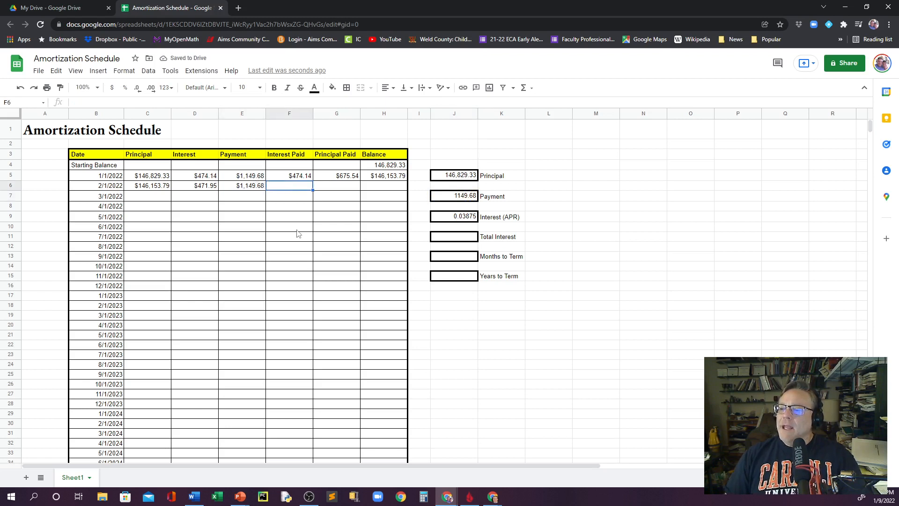
pyautogui.write('=')
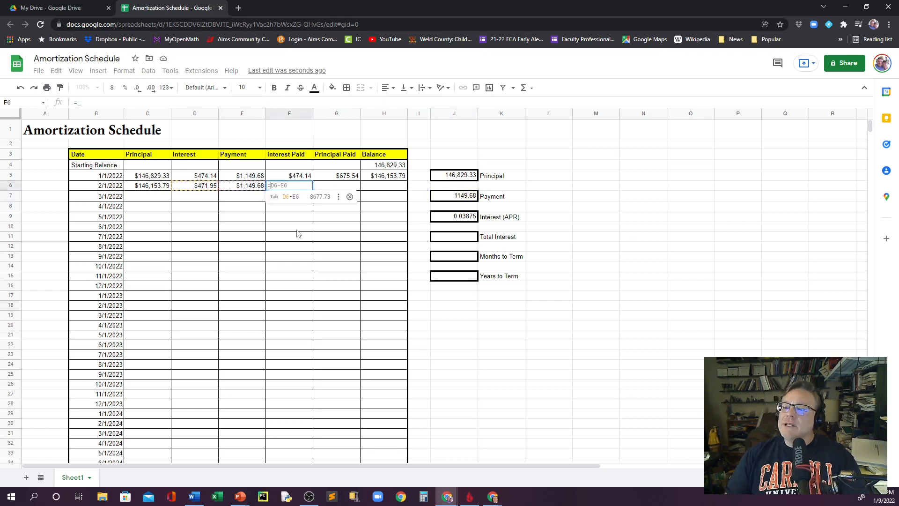
pyautogui.click(196, 186)
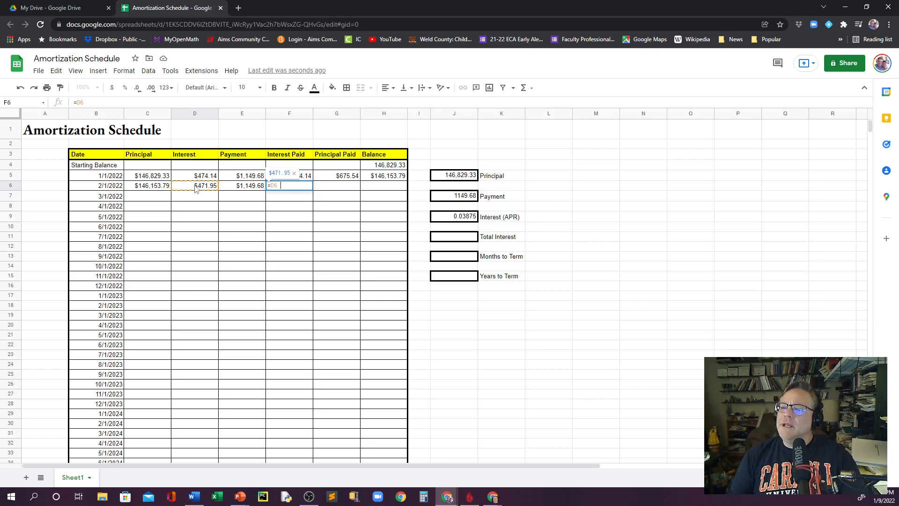
pyautogui.press('Return')
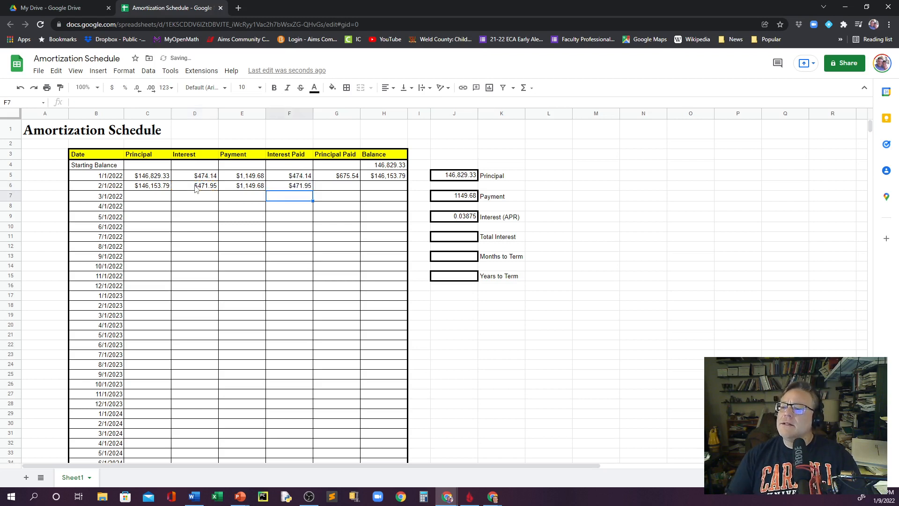
# - Calculate the 2/1/2022 principal paid in cell G6 as payment minus interest paid, =E6-F6
pyautogui.click(340, 187)
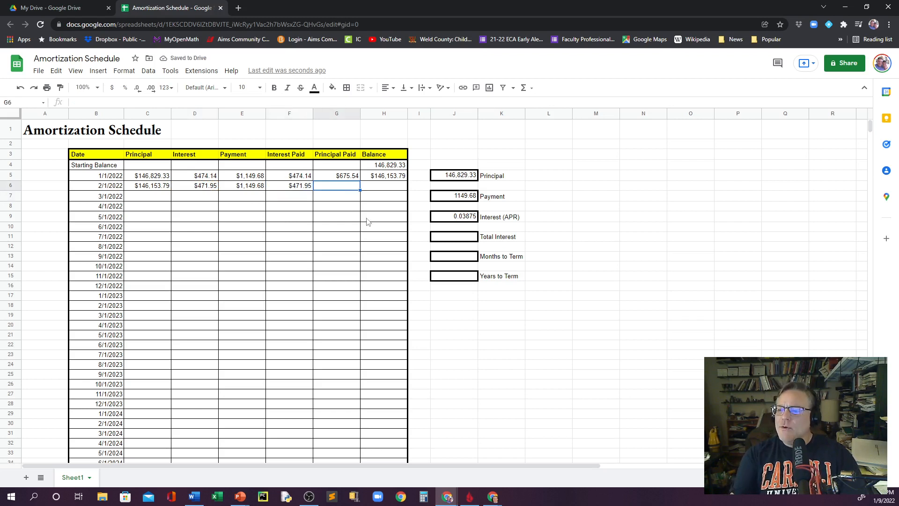
pyautogui.write('=')
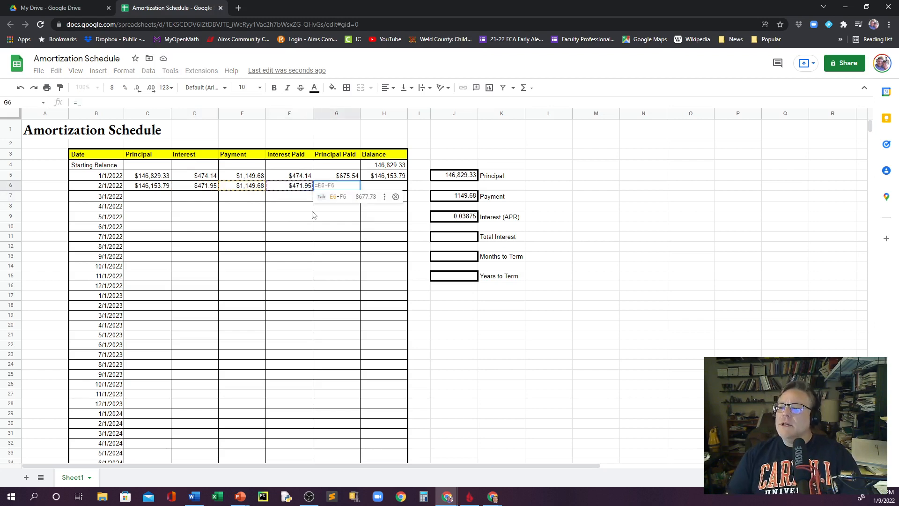
pyautogui.click(247, 188)
pyautogui.write('-')
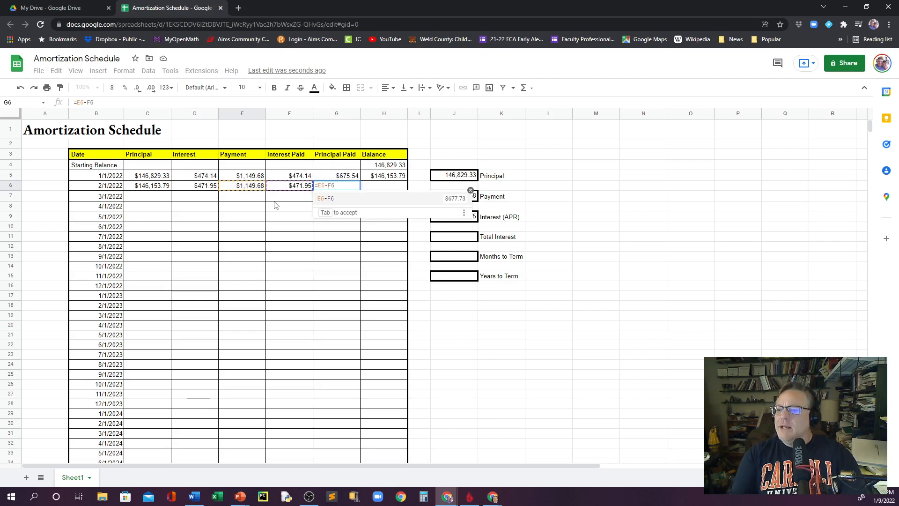
pyautogui.click(283, 185)
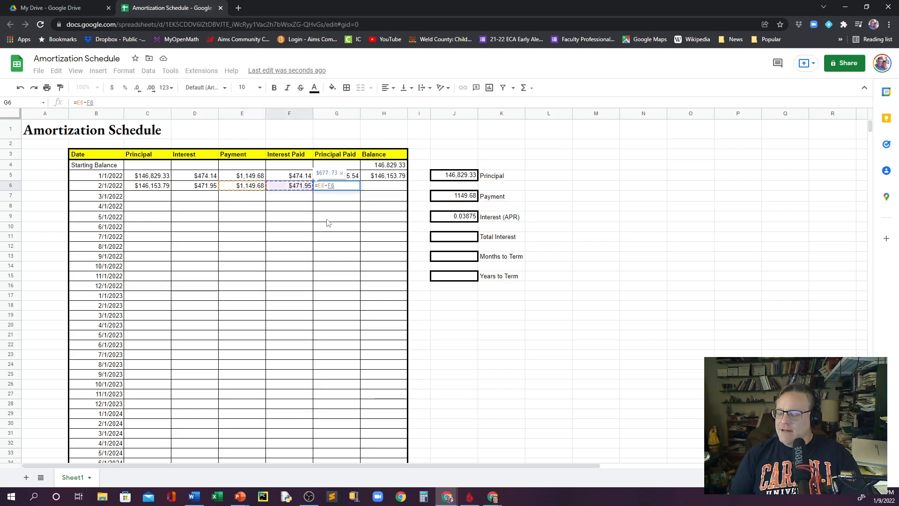
pyautogui.press('Return')
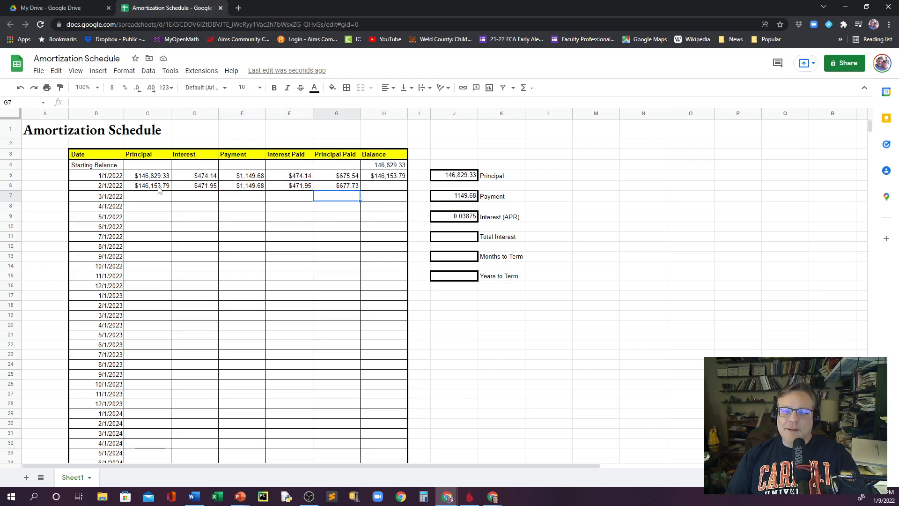
# - Calculate the 2/1/2022 balance in cell H6 as the previous balance minus principal paid, =H5-G6
pyautogui.click(388, 186)
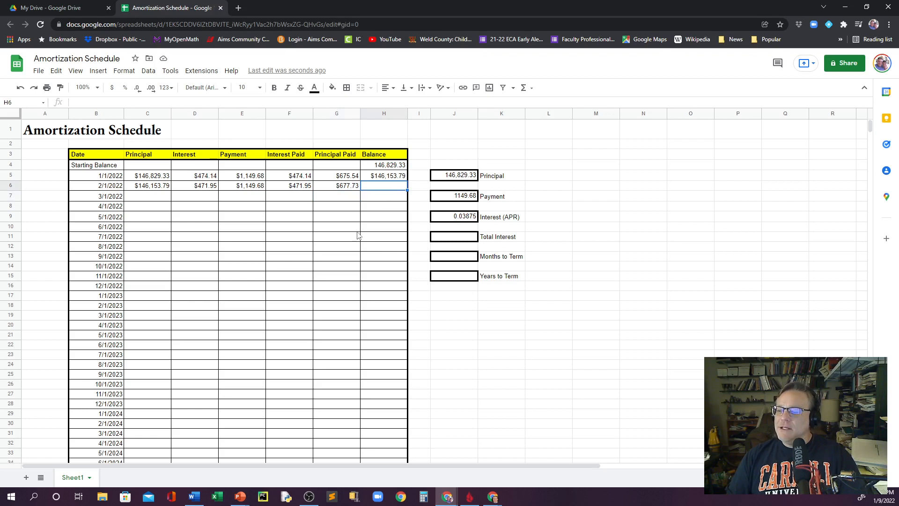
pyautogui.write('=H5-G6')
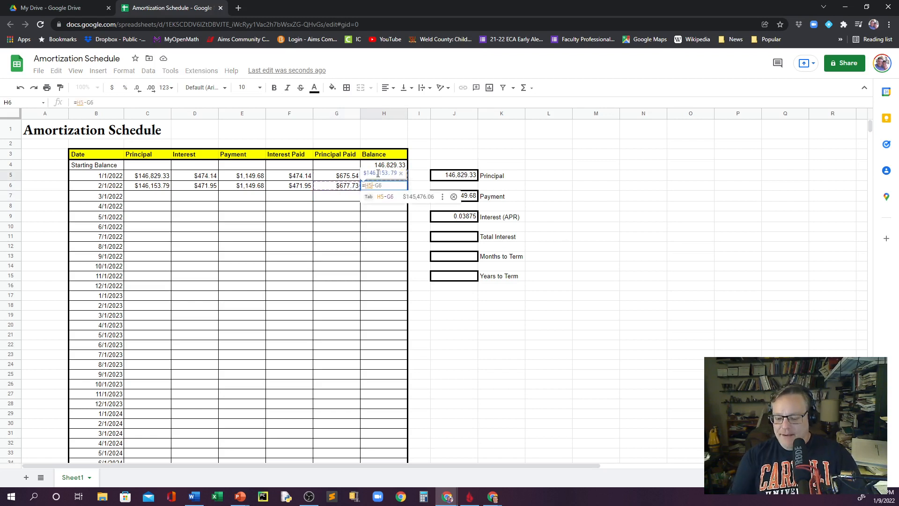
pyautogui.write('-')
pyautogui.click(339, 186)
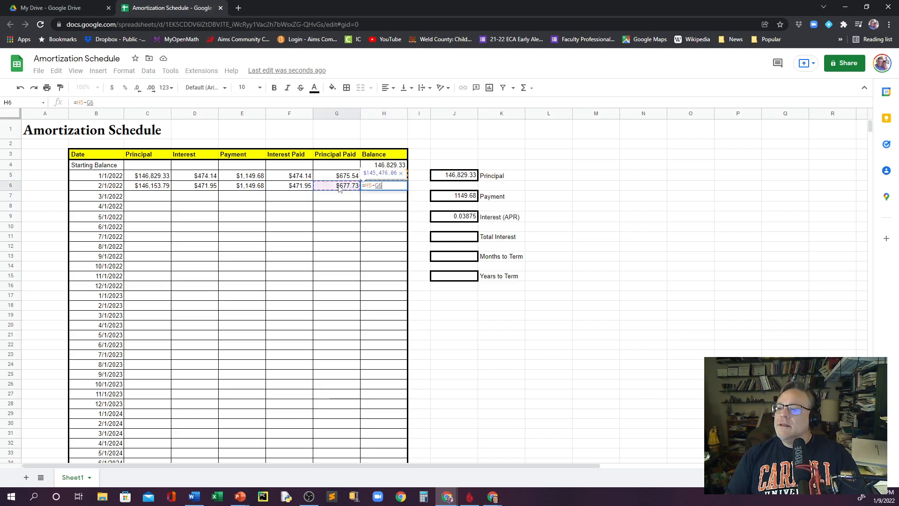
pyautogui.press('Return')
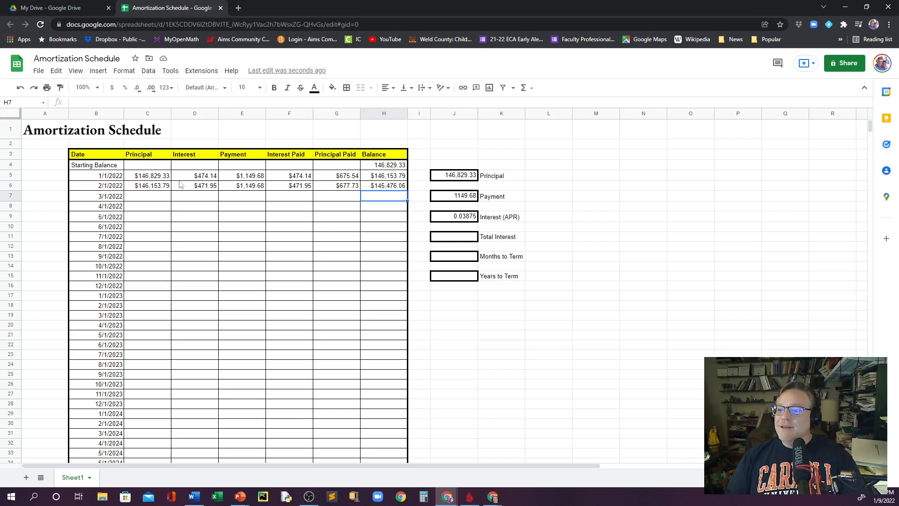
# - Fill the formulas of the first two payment rows, C5:H6, down through the 11/1/2023 row (row 27)
pyautogui.scroll(-15, 287, 357)
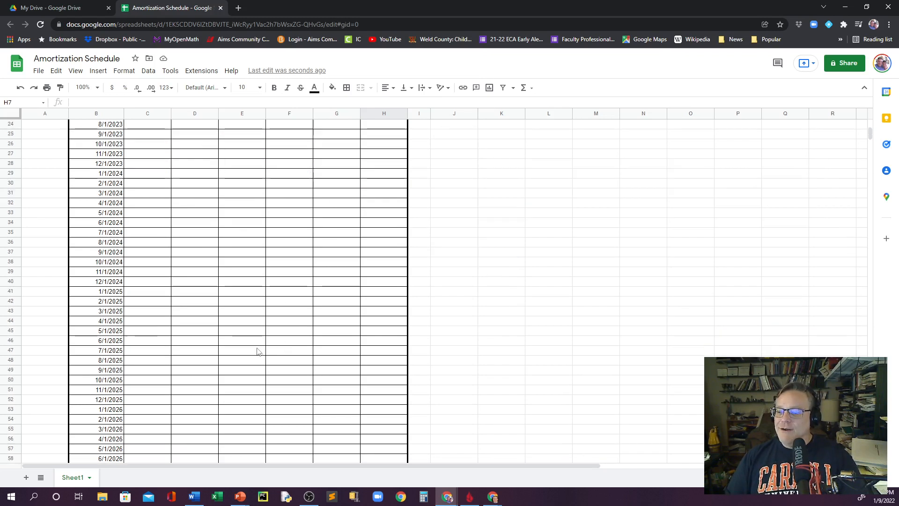
pyautogui.scroll(-20, 256, 351)
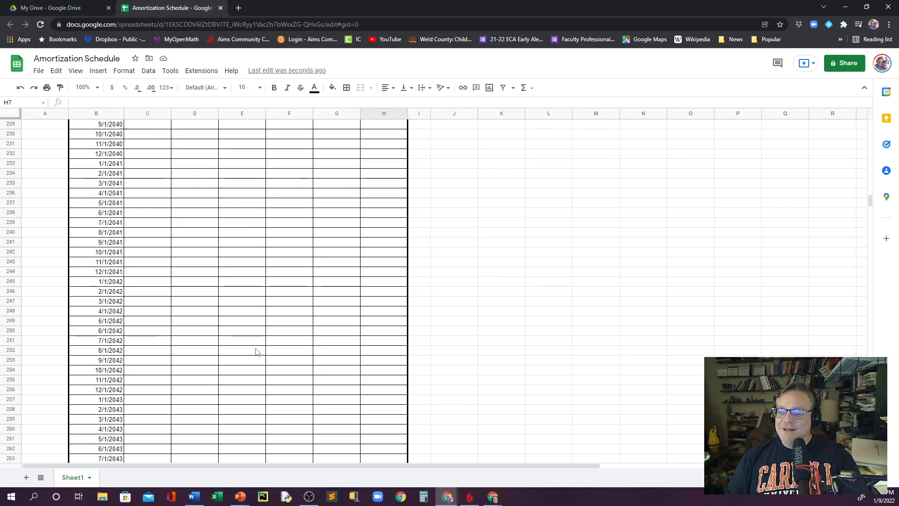
pyautogui.scroll(13, 256, 351)
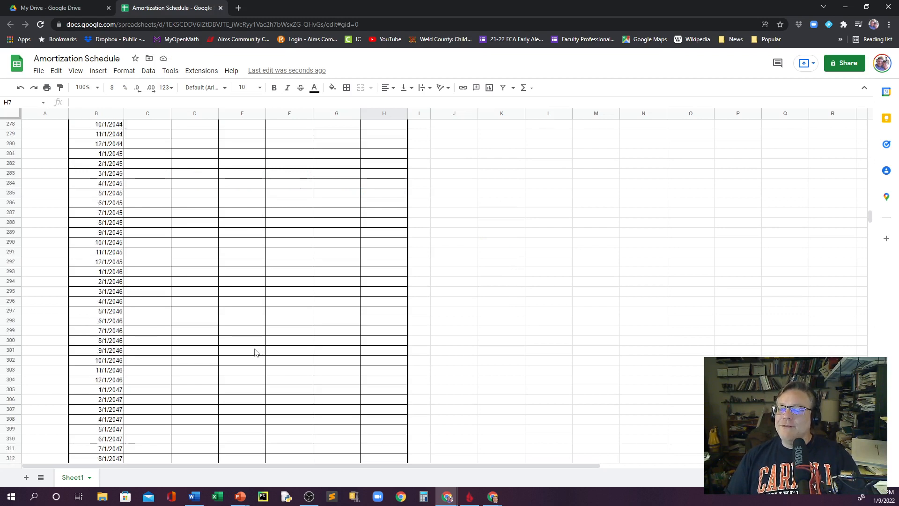
pyautogui.scroll(20, 251, 352)
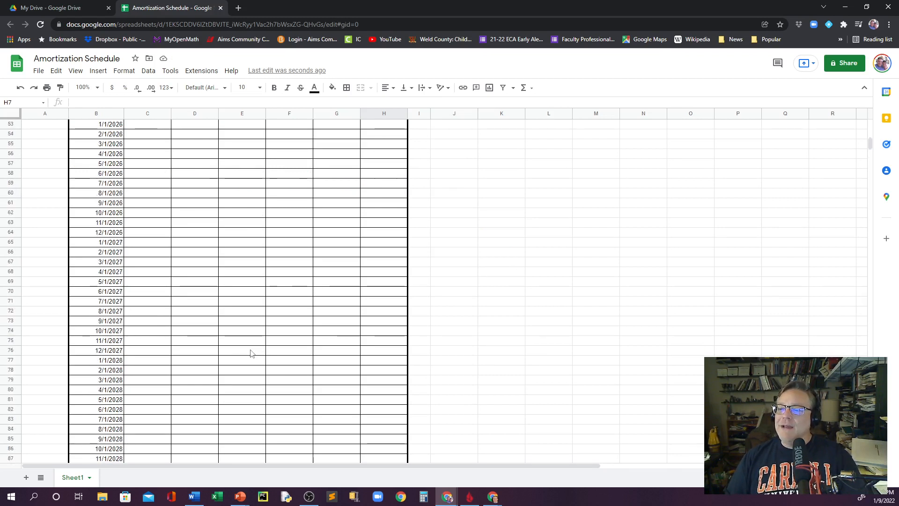
pyautogui.scroll(1, 251, 352)
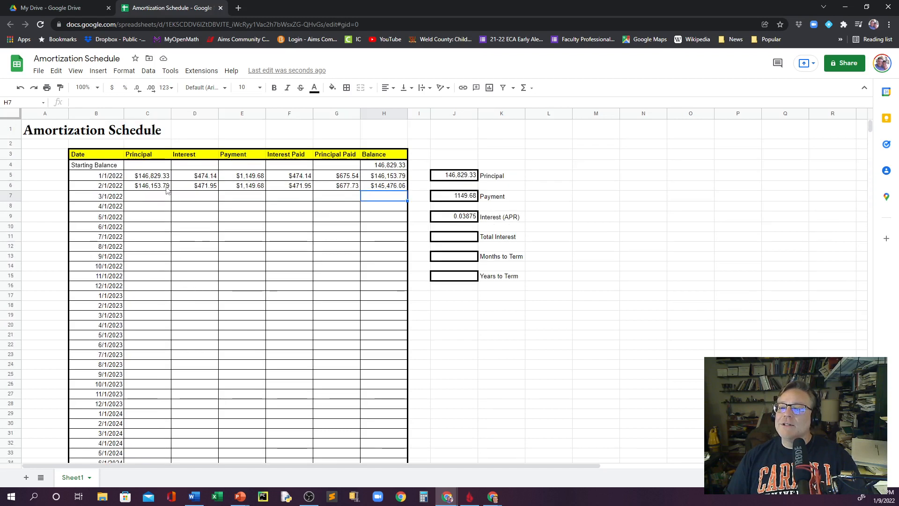
pyautogui.moveTo(152, 177); pyautogui.dragTo(397, 191)
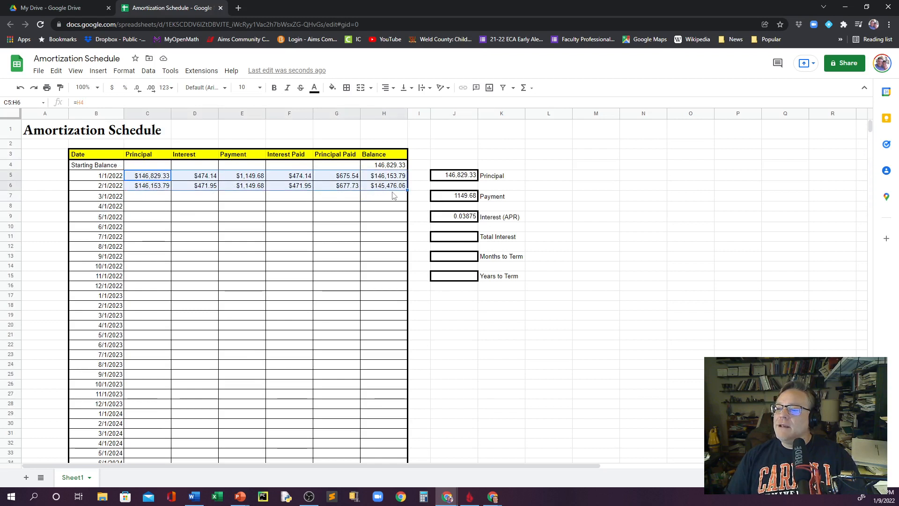
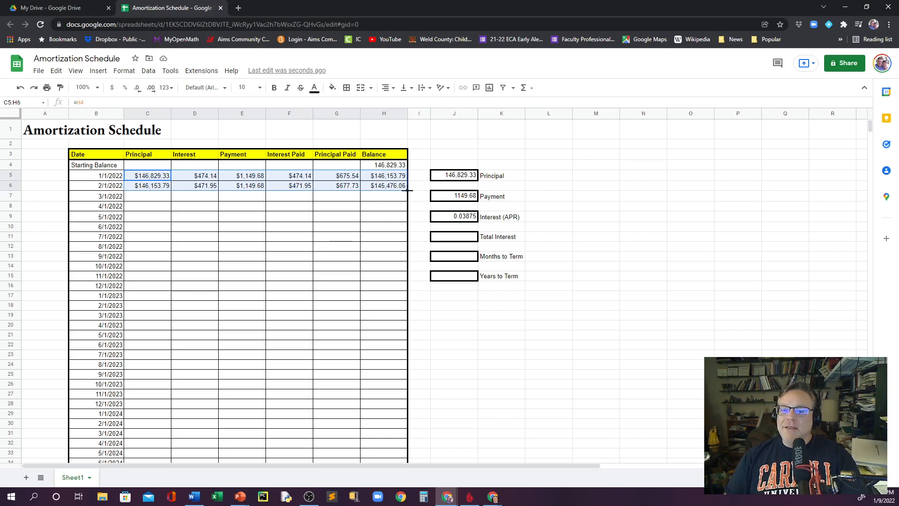
pyautogui.moveTo(407, 189); pyautogui.dragTo(401, 399)
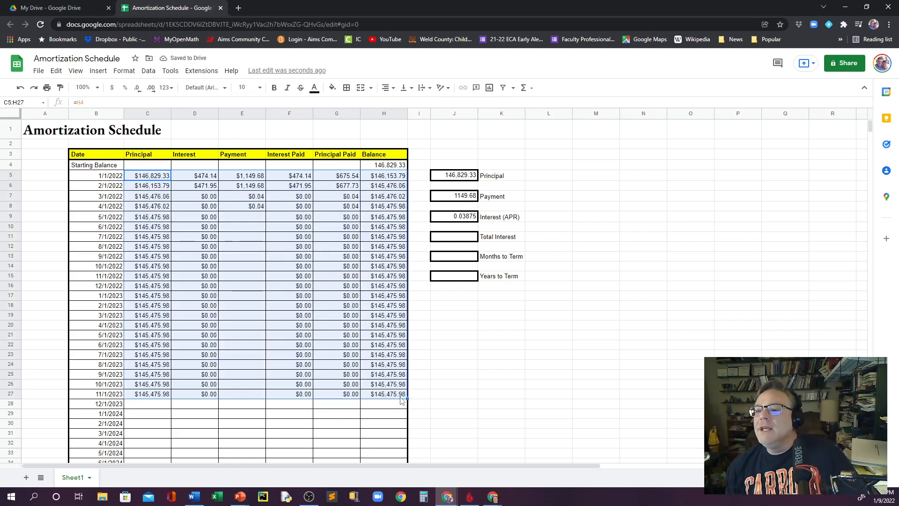
# - Compare the cell references in the Interest formulas of D5, D6 and D7, and check the Principal formula in C5
pyautogui.click(203, 198)
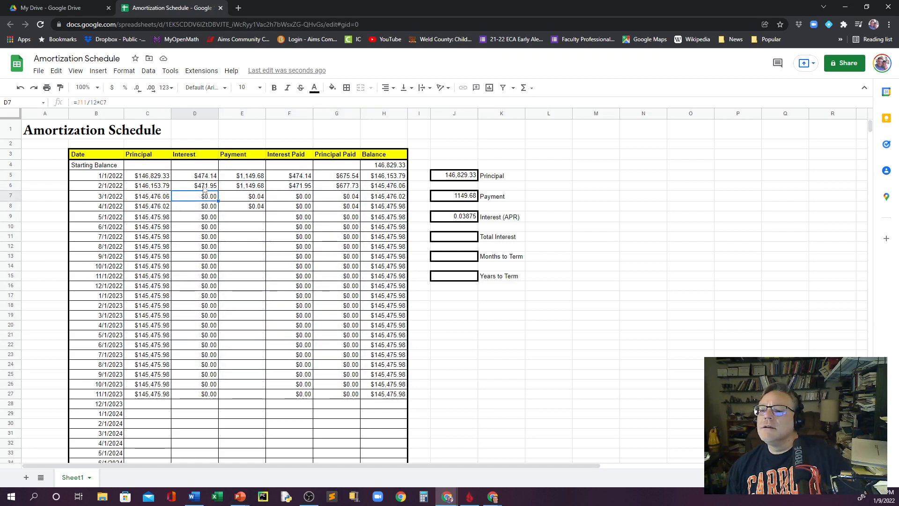
pyautogui.click(203, 188)
pyautogui.click(203, 177)
pyautogui.click(202, 189)
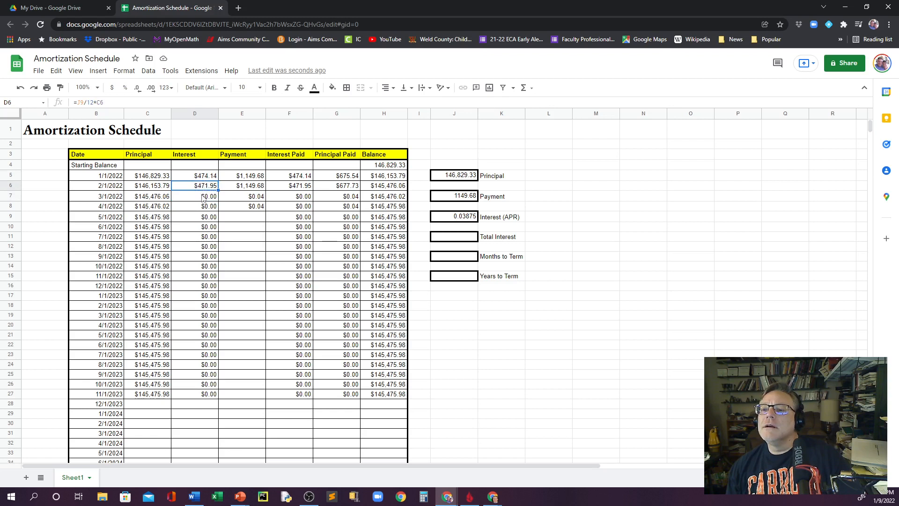
pyautogui.click(203, 198)
pyautogui.click(203, 187)
pyautogui.click(204, 177)
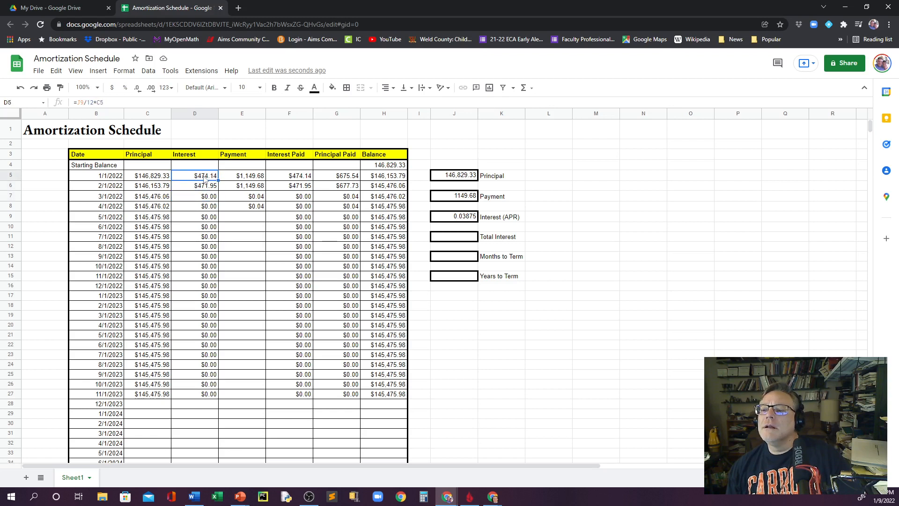
pyautogui.click(156, 178)
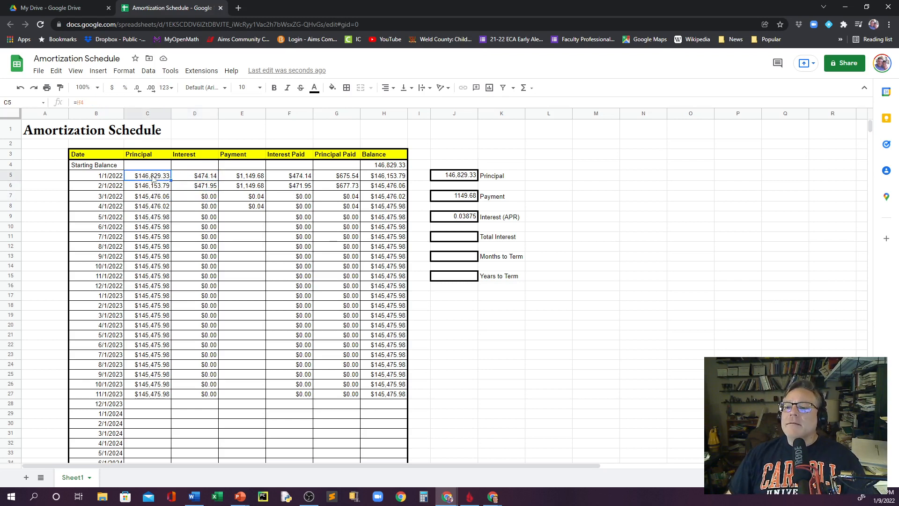
# - Make the interest rate reference in the 1/1/2022 Interest formula (D5) absolute, =$J$9/12*C5
pyautogui.click(196, 176)
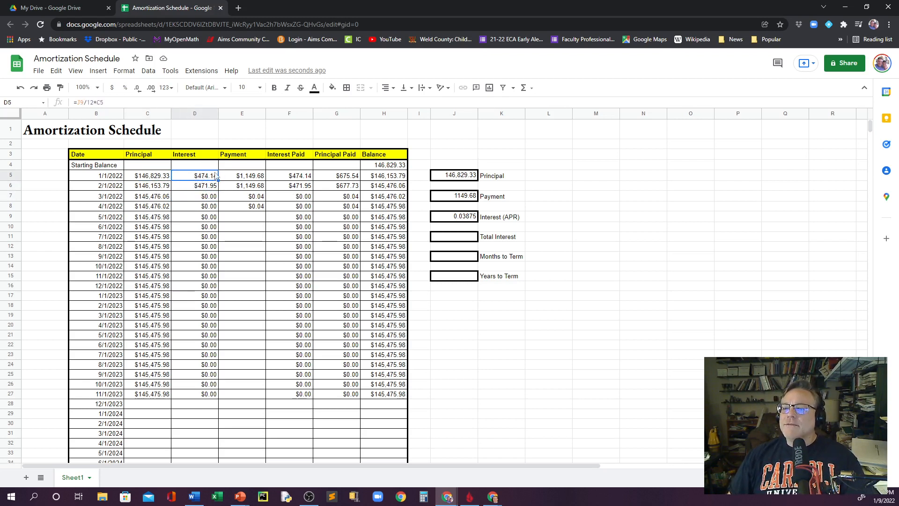
pyautogui.click(77, 102)
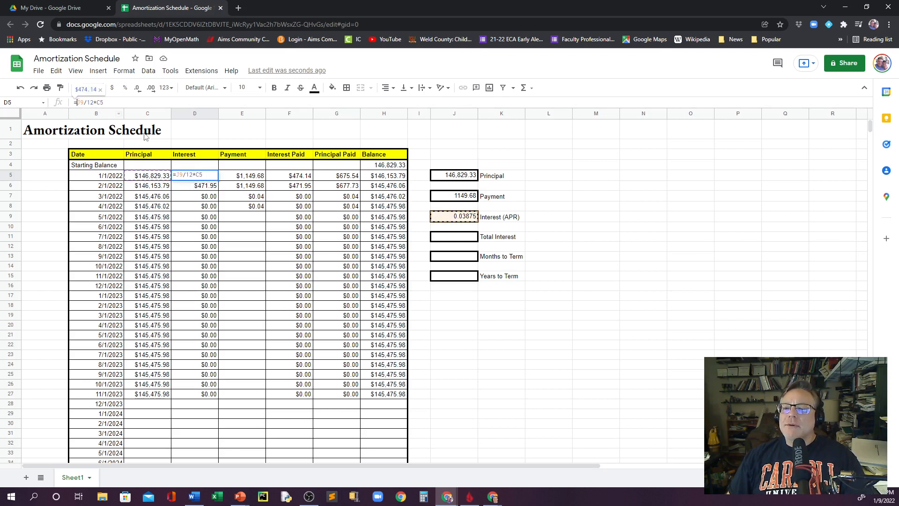
pyautogui.write('$J')
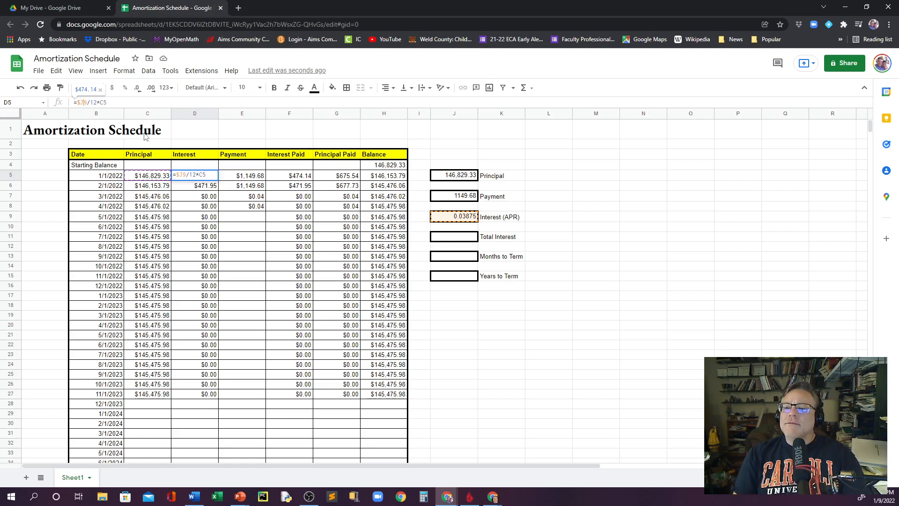
pyautogui.write('$')
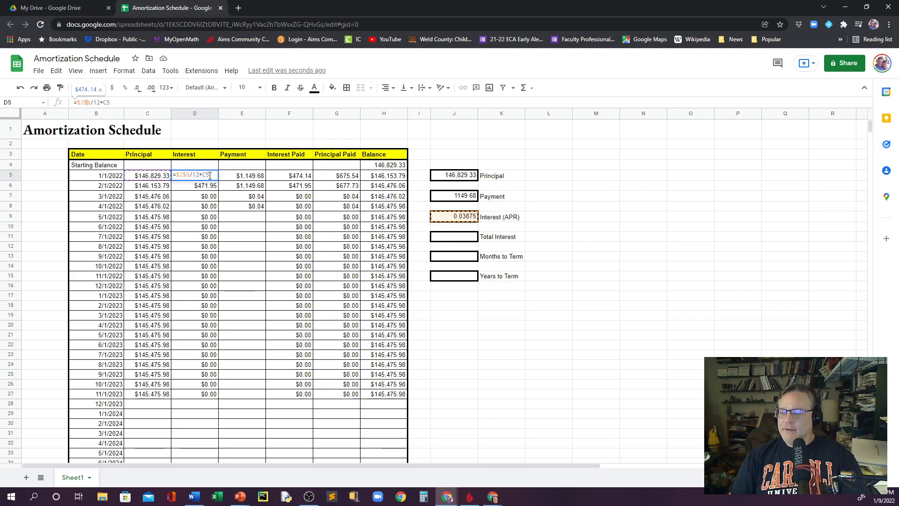
pyautogui.press('Return')
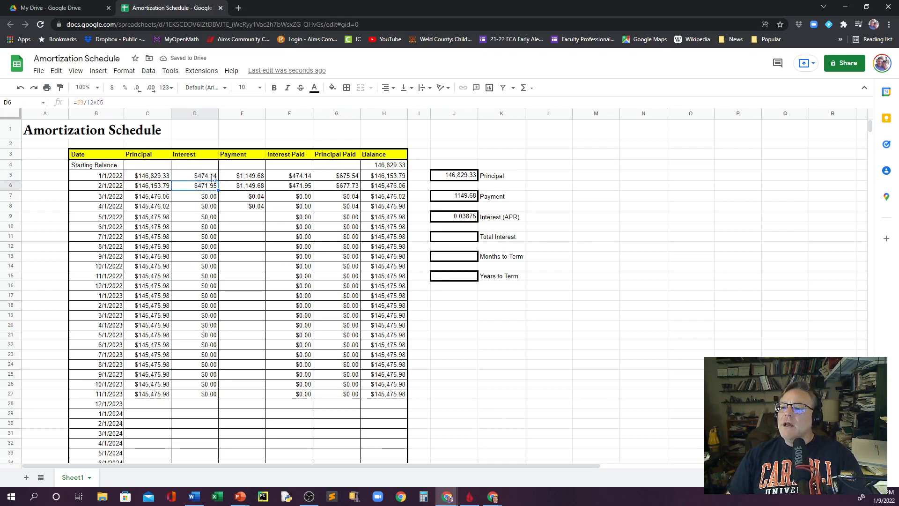
# - Make the 1/1/2022 Payment reference in E5 absolute, =$J$7, and check the formulas in F5, G5 and H5
pyautogui.click(252, 177)
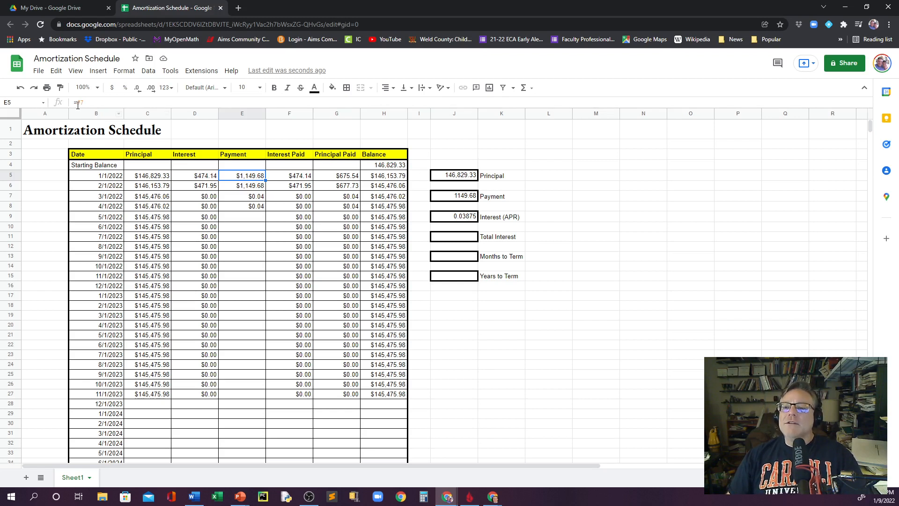
pyautogui.click(116, 101)
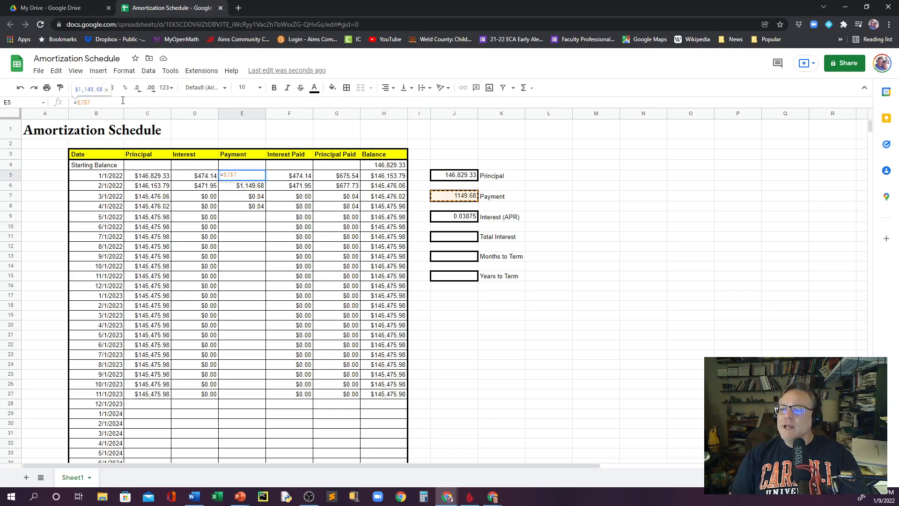
pyautogui.press('Return')
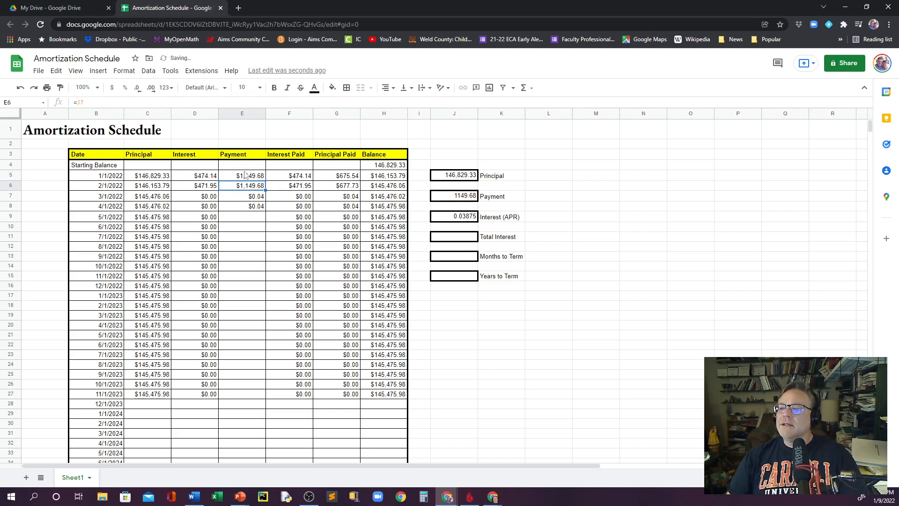
pyautogui.click(299, 178)
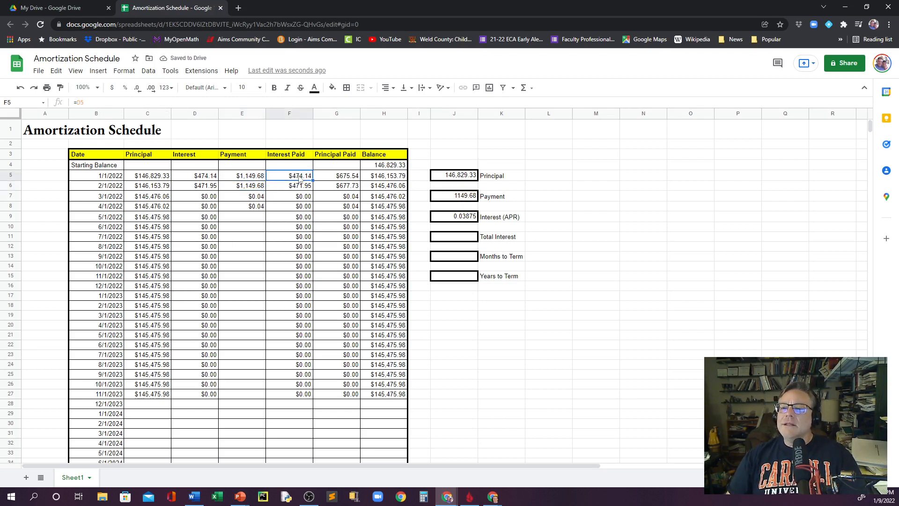
pyautogui.click(340, 178)
pyautogui.click(377, 180)
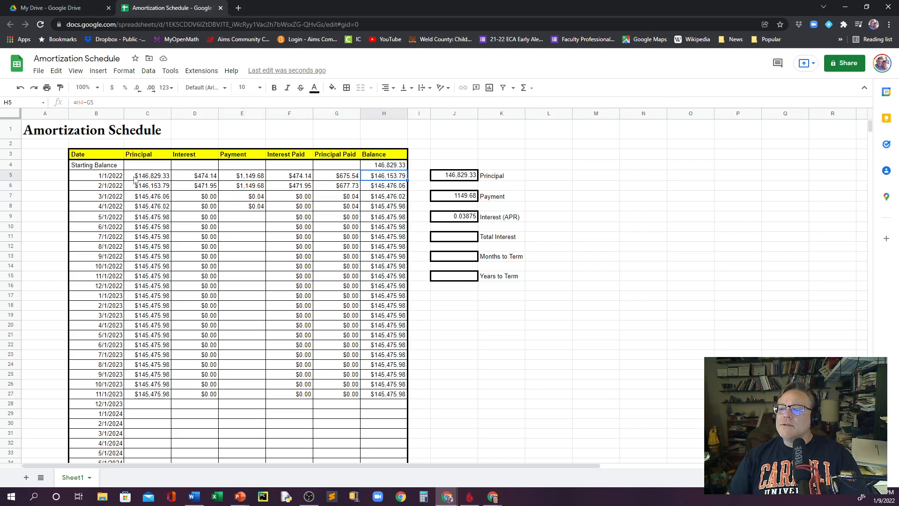
# - Make the interest rate reference in the 2/1/2022 Interest formula (D6) absolute, =$J$9/12*C6
pyautogui.click(202, 187)
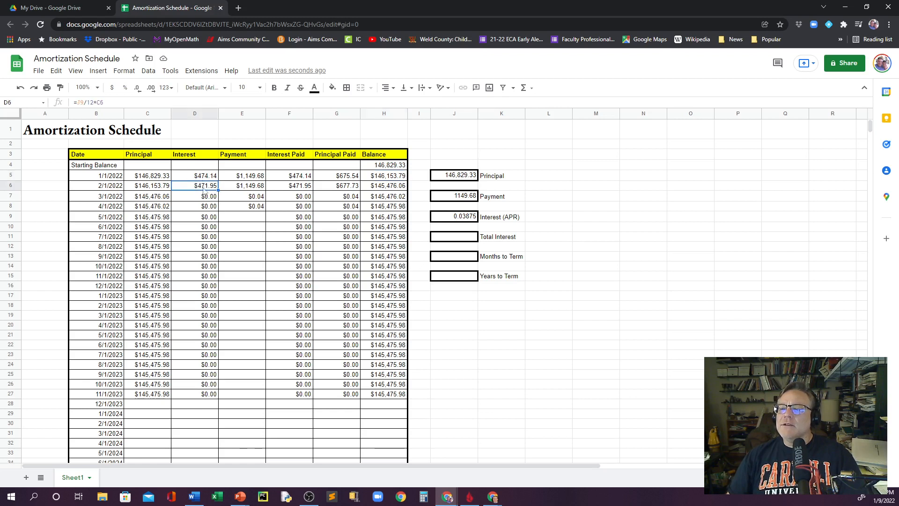
pyautogui.click(78, 102)
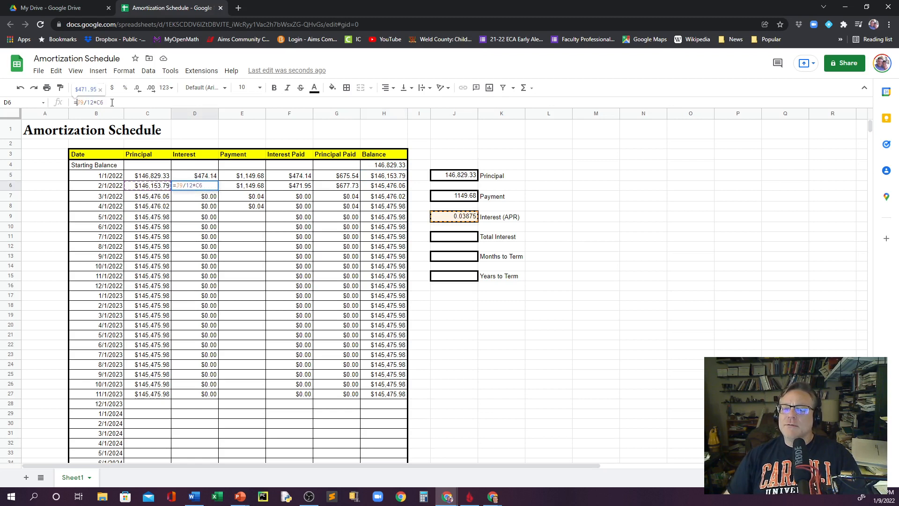
pyautogui.write('$J')
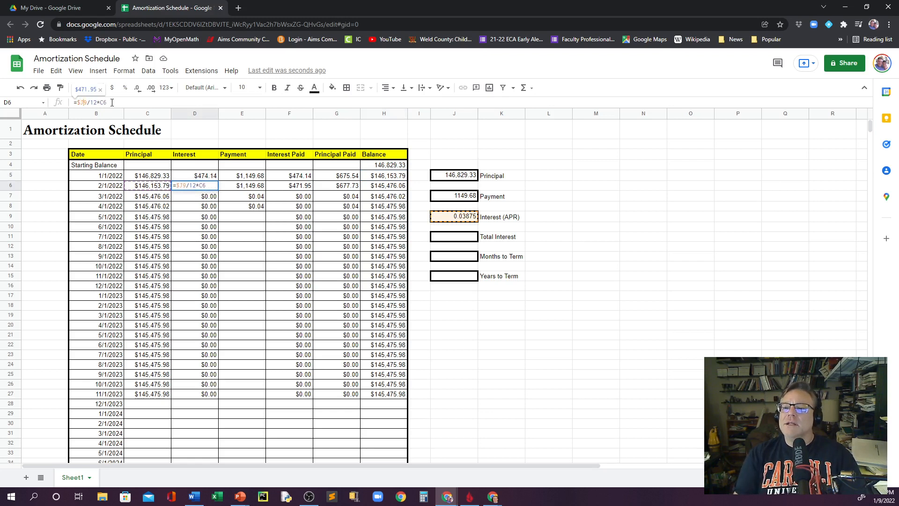
pyautogui.write('$')
pyautogui.press('Return')
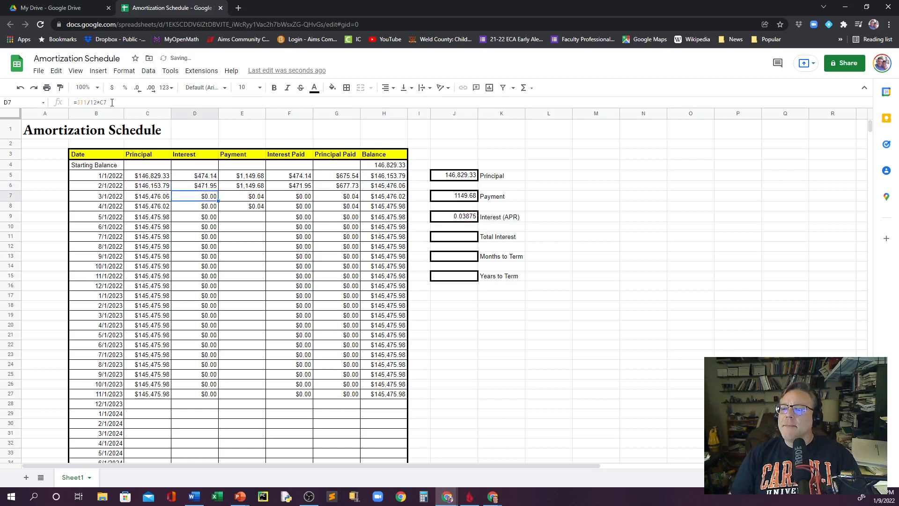
# - Make the 2/1/2022 Payment reference in cell E6 absolute, =$J$7
pyautogui.click(253, 188)
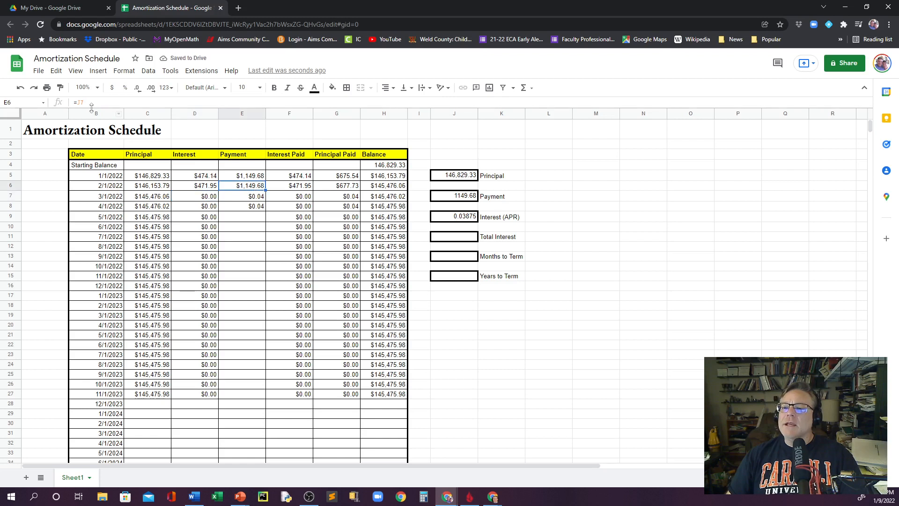
pyautogui.click(78, 101)
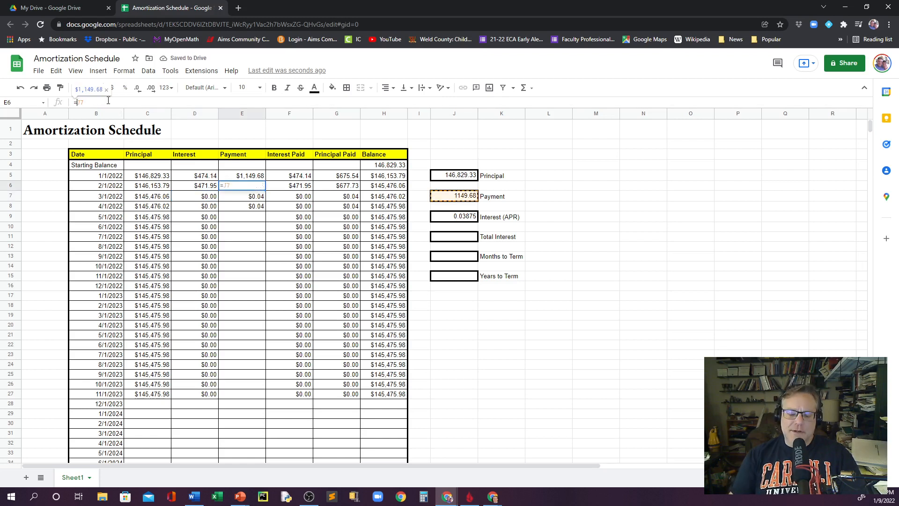
pyautogui.write('$J$')
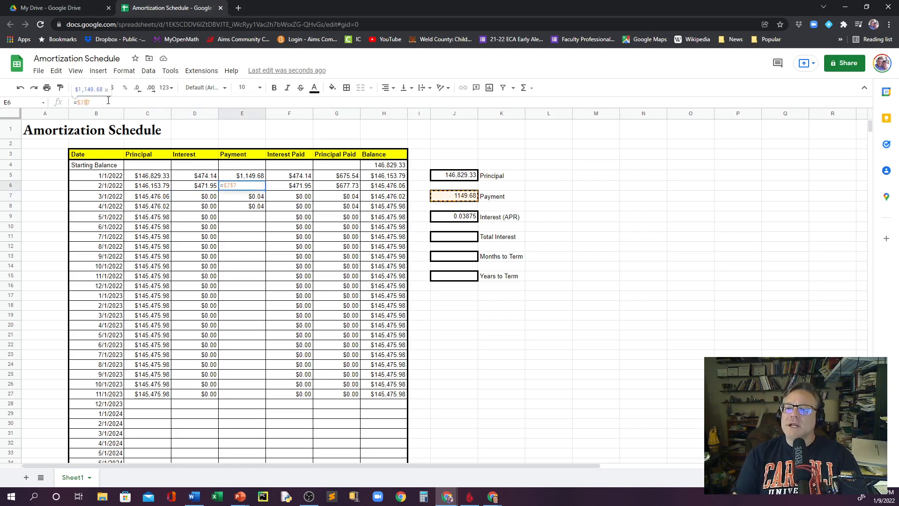
pyautogui.press('Return')
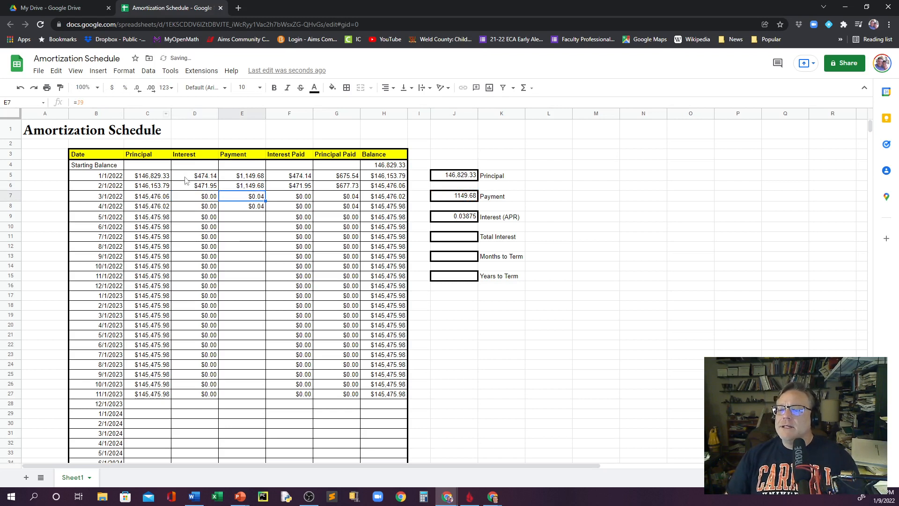
# - Refill the formulas of C5:H6 down through the 11/1/2023 row and extend the fill to the 4/1/2063 row (row 500)
pyautogui.moveTo(154, 179); pyautogui.dragTo(377, 188)
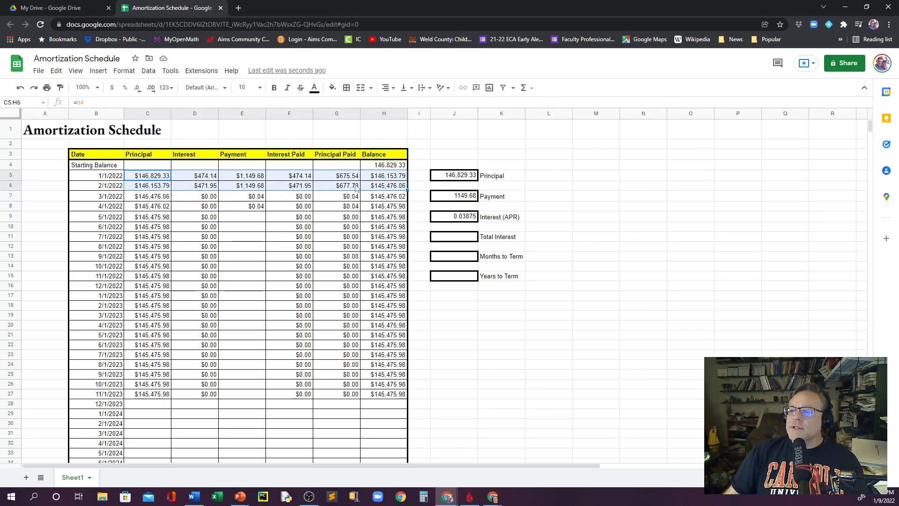
pyautogui.moveTo(408, 190); pyautogui.dragTo(406, 399)
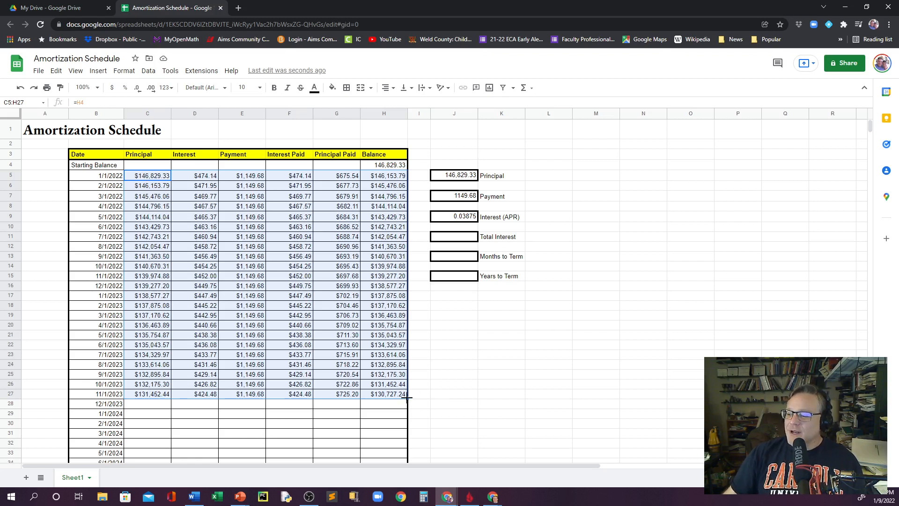
pyautogui.moveTo(406, 398); pyautogui.dragTo(405, 495)
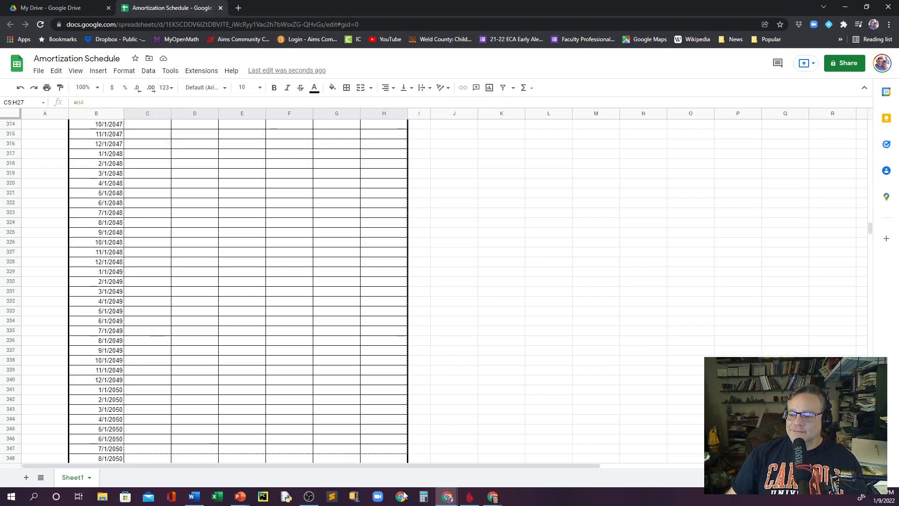
pyautogui.moveTo(405, 496); pyautogui.dragTo(405, 495)
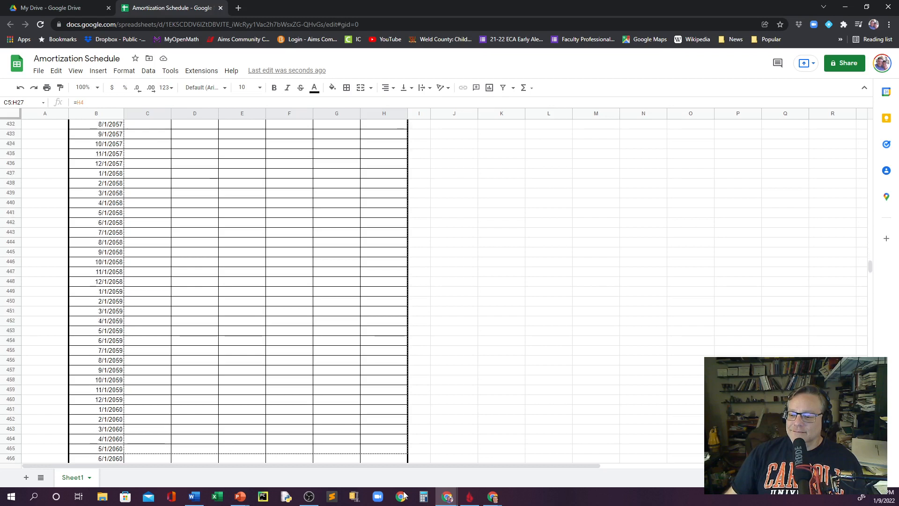
pyautogui.moveTo(405, 495); pyautogui.dragTo(414, 313)
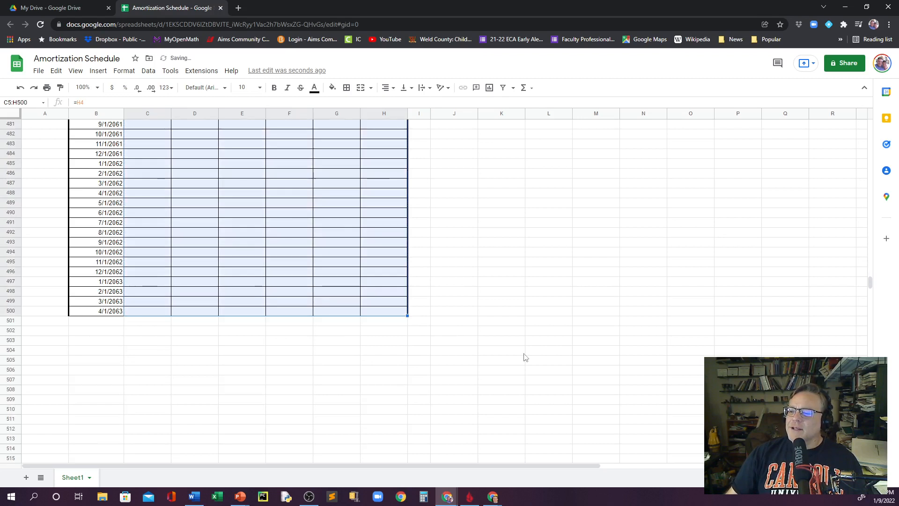
# - Change the 1/1/2022 Interest Paid formula in F5 to the smaller of interest and payment, =min(D5,E5)
pyautogui.scroll(18, 486, 385)
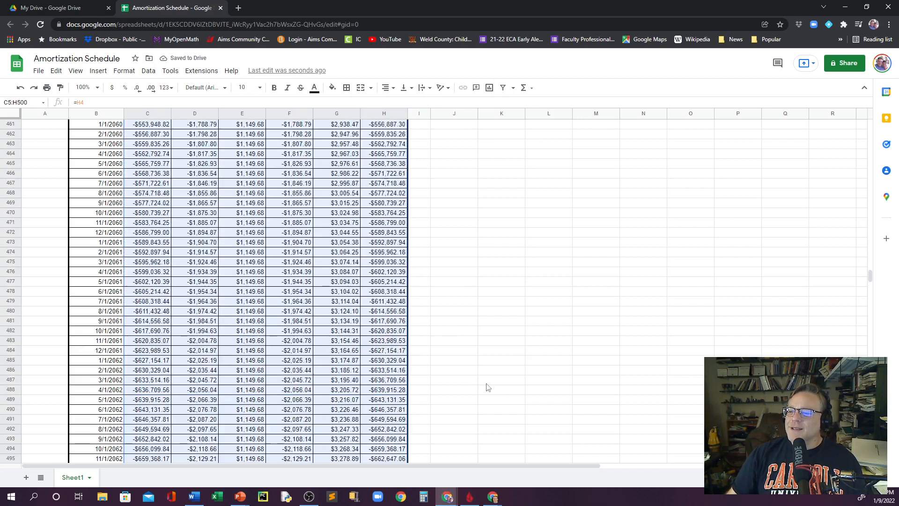
pyautogui.scroll(20, 476, 393)
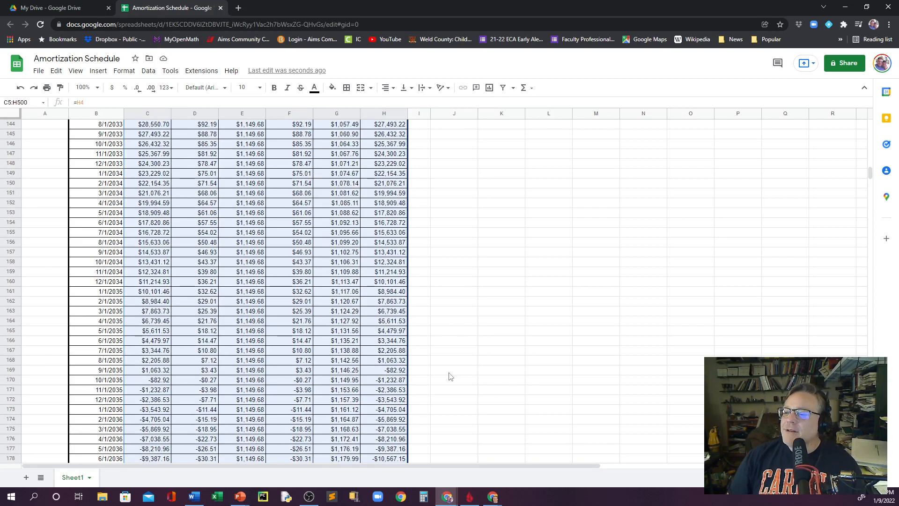
pyautogui.scroll(20, 448, 376)
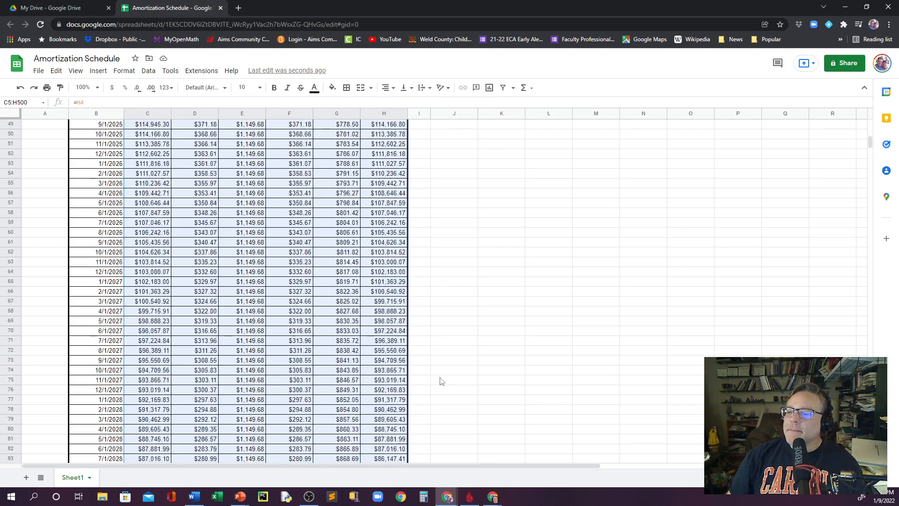
pyautogui.scroll(10, 440, 381)
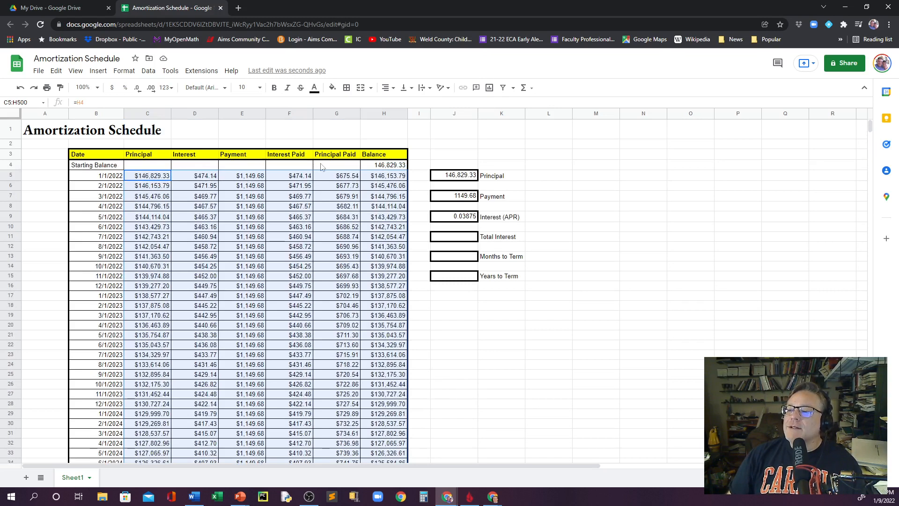
pyautogui.click(299, 177)
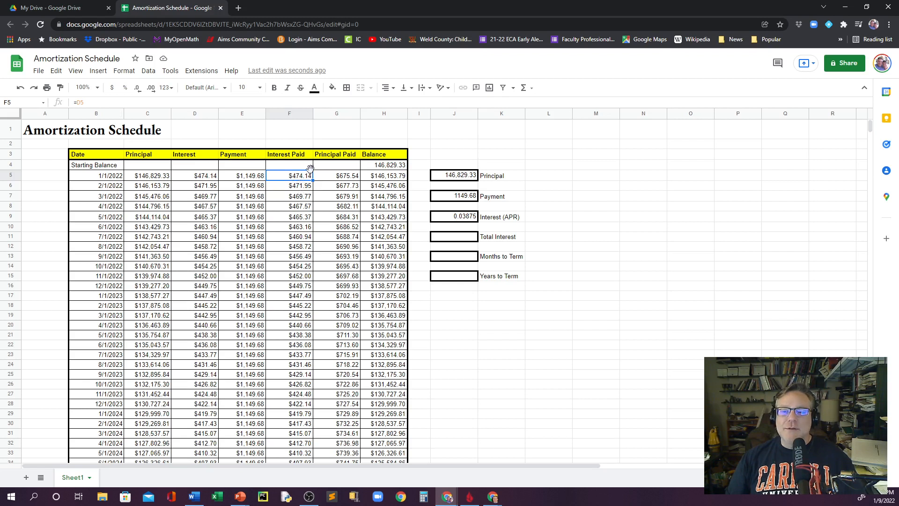
pyautogui.click(78, 101)
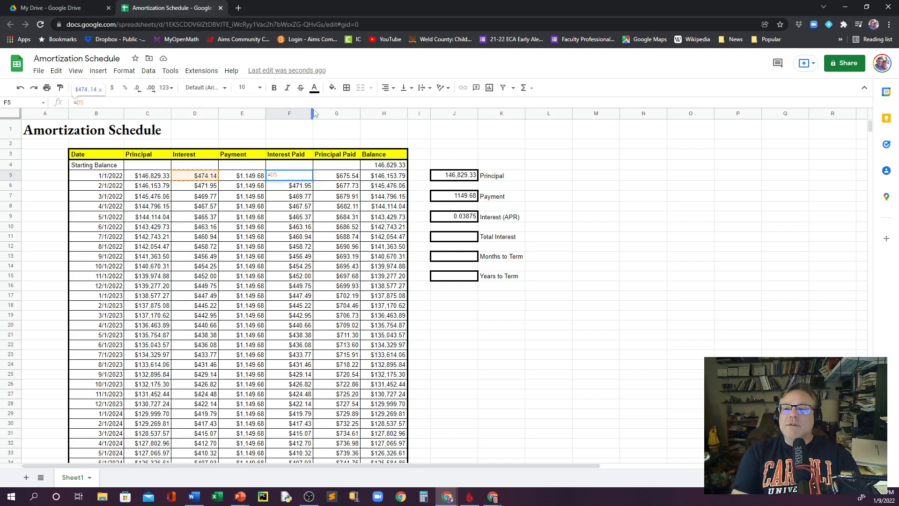
pyautogui.write('min')
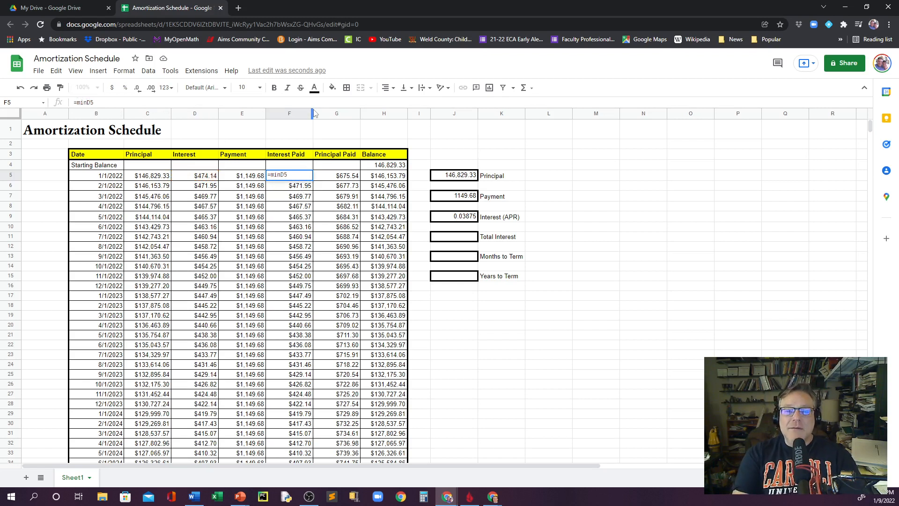
pyautogui.write('(')
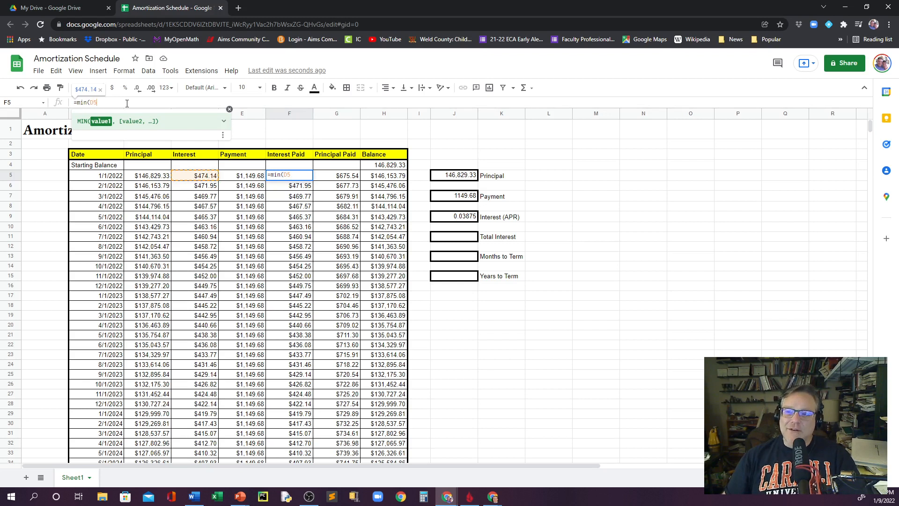
pyautogui.write(',')
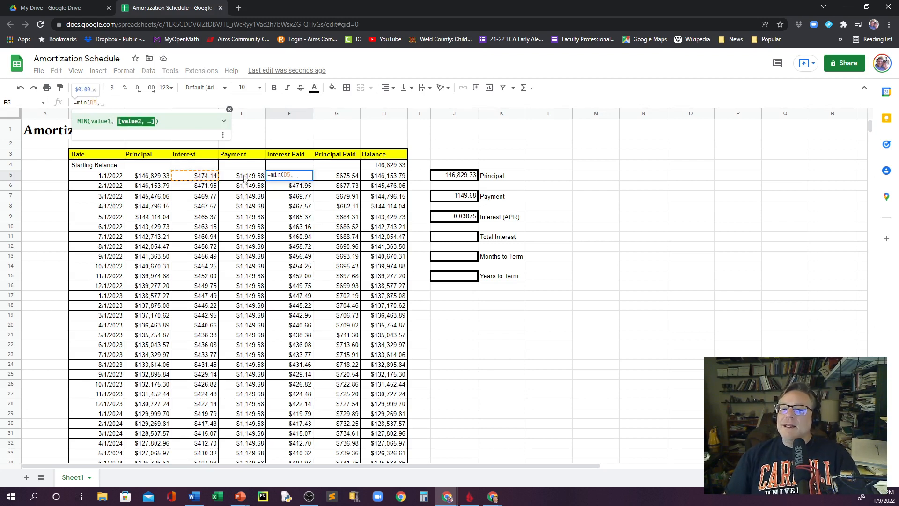
pyautogui.write('e')
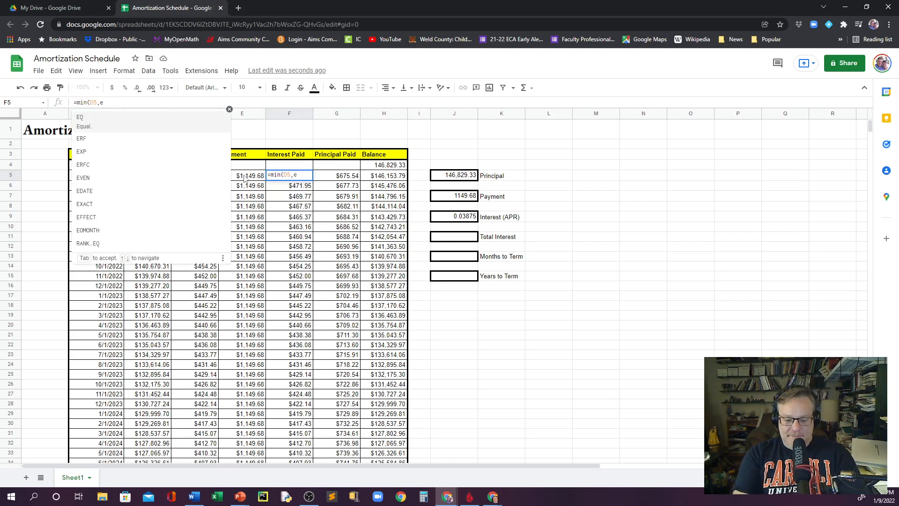
pyautogui.write('5)')
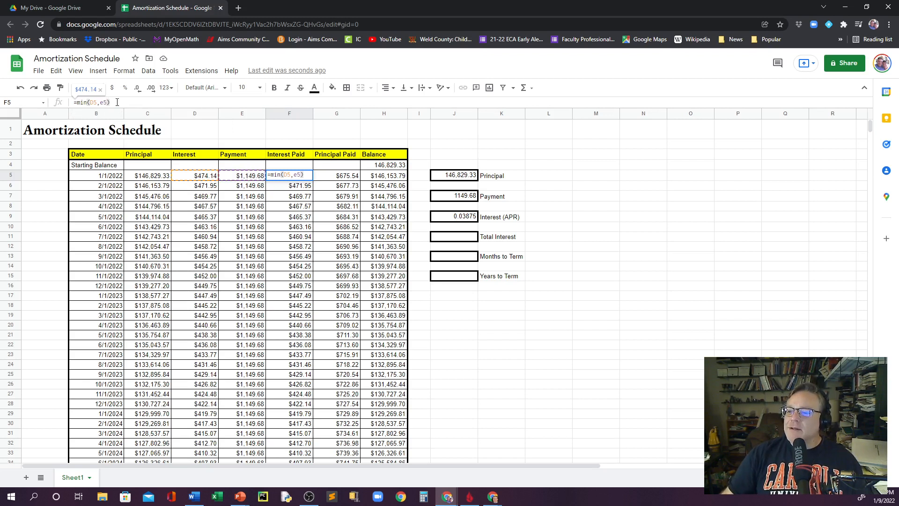
pyautogui.press('Return')
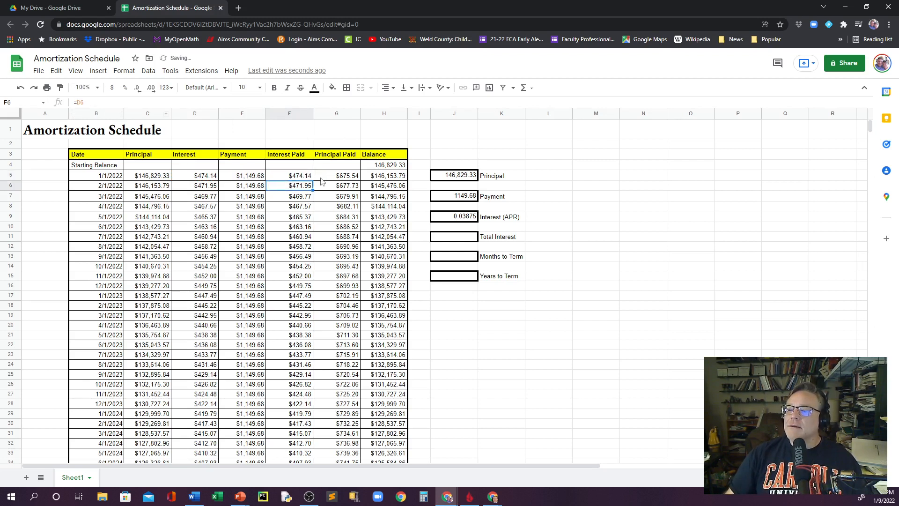
# - Fill the MIN formula in Interest Paid cell F5 down the column to the 4/1/2063 row (F500)
pyautogui.click(305, 176)
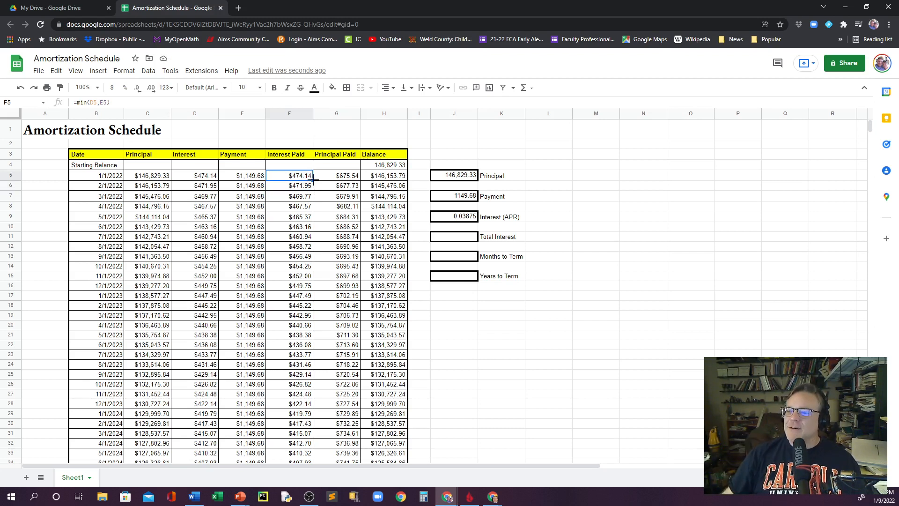
pyautogui.moveTo(312, 180); pyautogui.dragTo(313, 482)
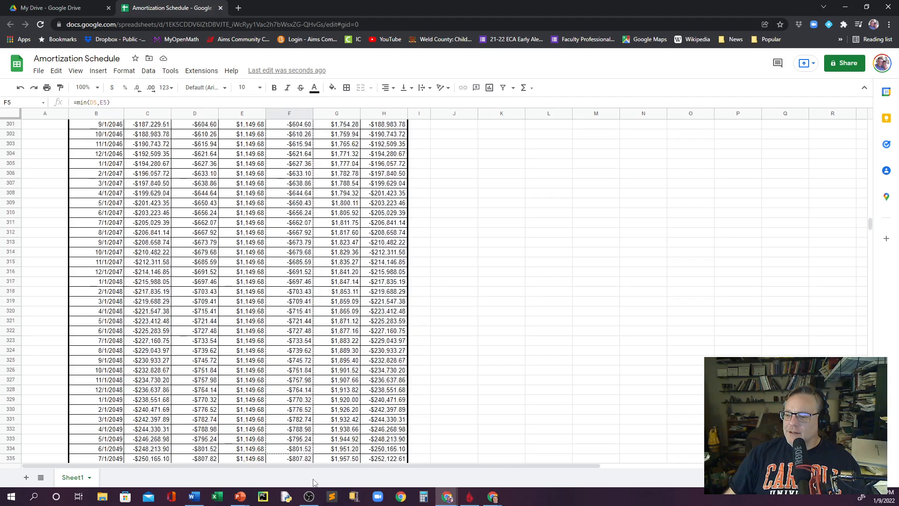
pyautogui.scroll(-6, 313, 482)
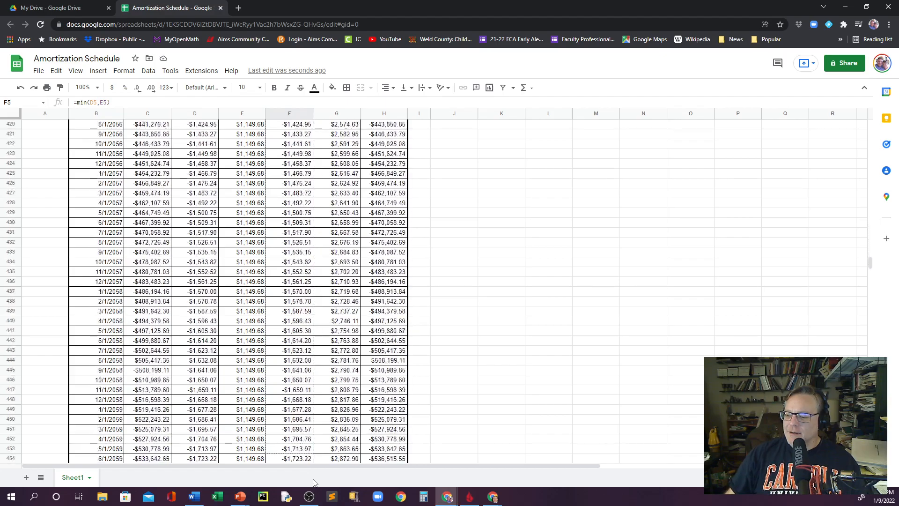
pyautogui.moveTo(313, 483); pyautogui.dragTo(312, 353)
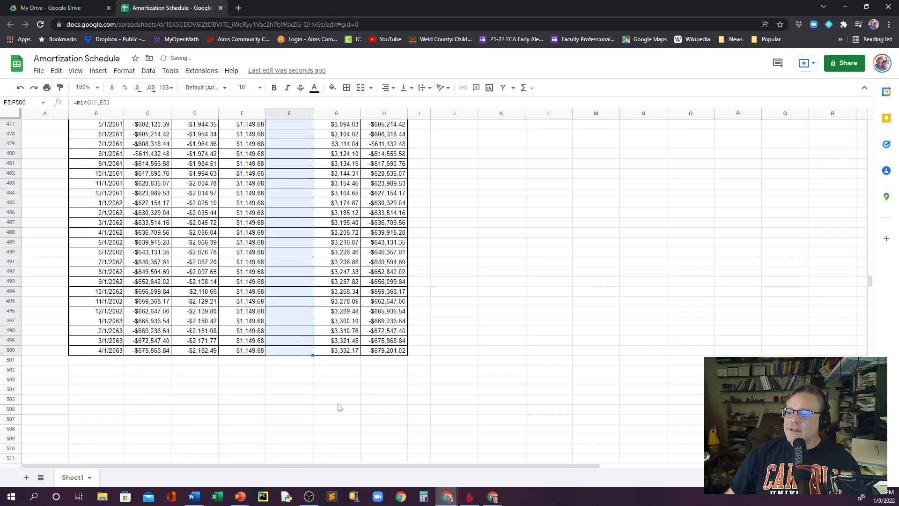
# - Change the 1/1/2022 Payment formula in E5 to the smaller of principal plus interest and the fixed payment, =min(c5+d5,$j$7)
pyautogui.scroll(20, 386, 407)
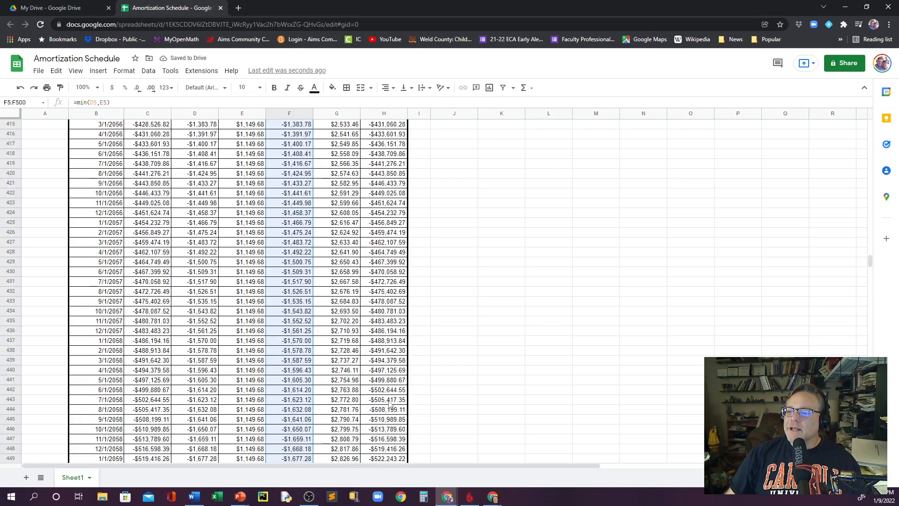
pyautogui.scroll(20, 389, 404)
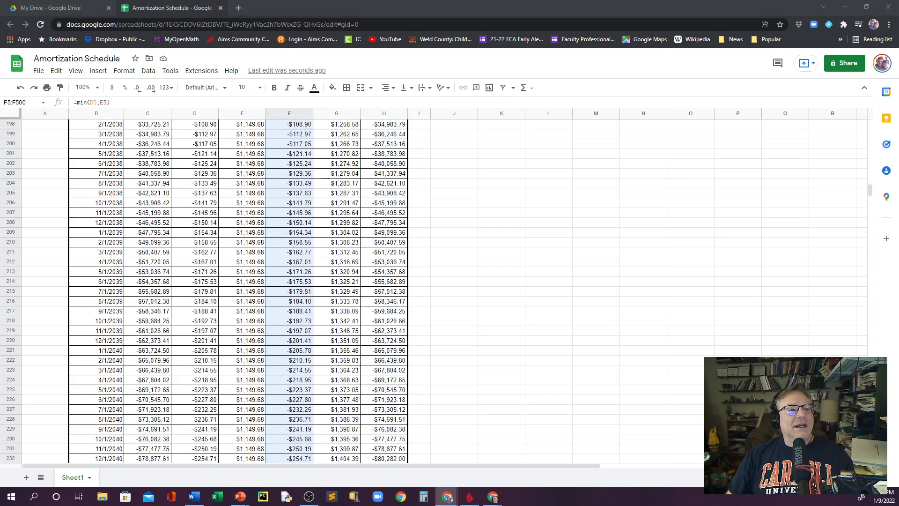
pyautogui.scroll(12, 250, 287)
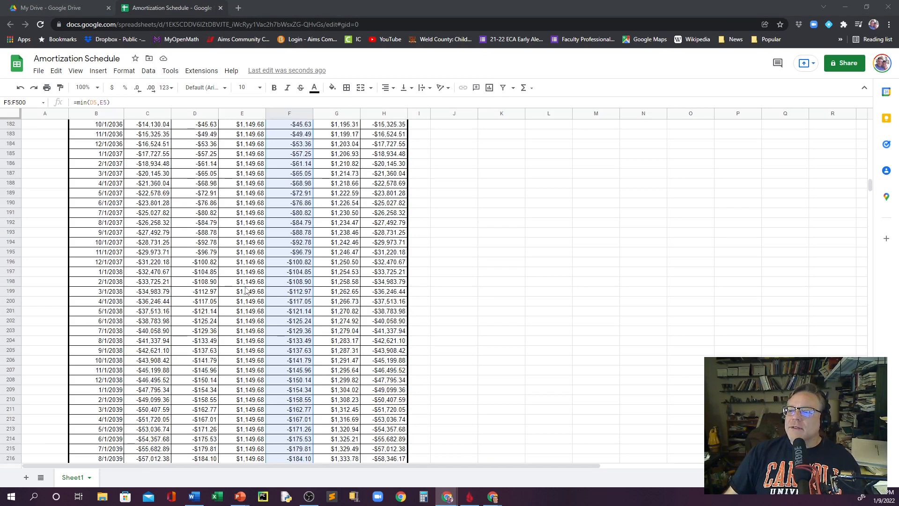
pyautogui.scroll(20, 243, 292)
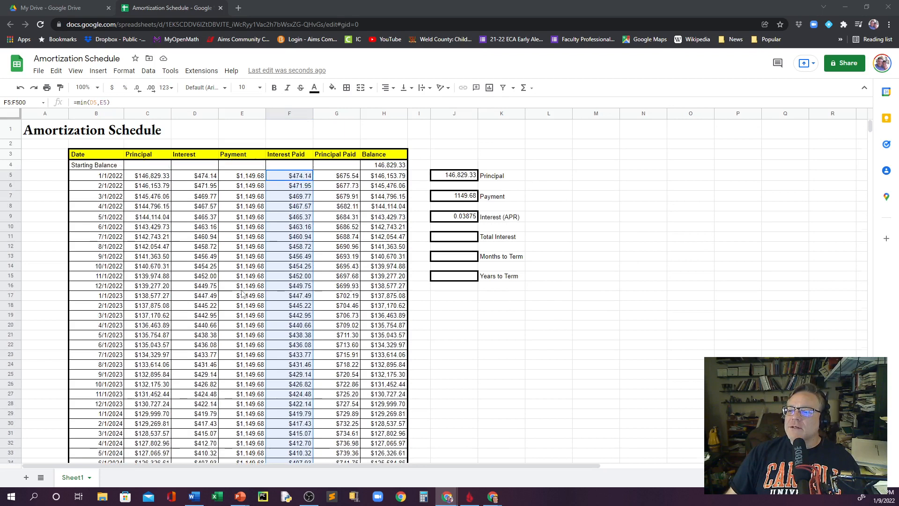
pyautogui.click(243, 177)
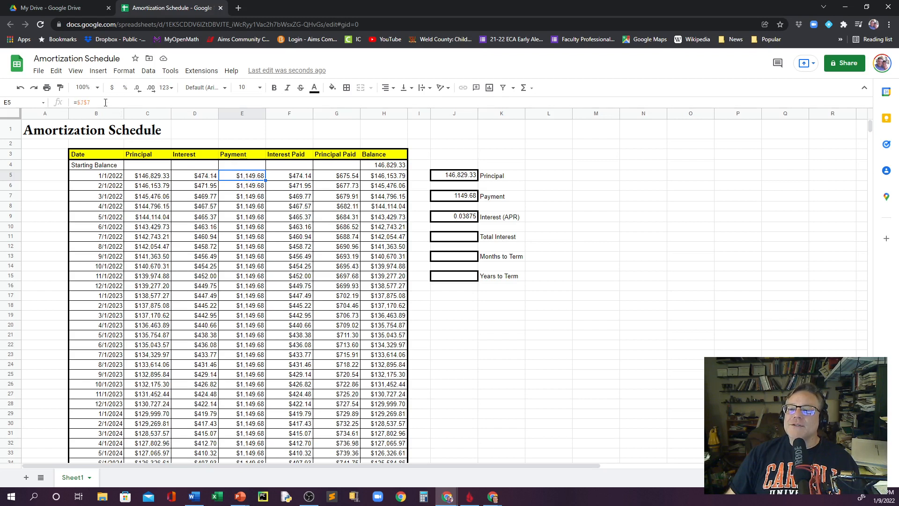
pyautogui.moveTo(77, 103); pyautogui.dragTo(104, 102)
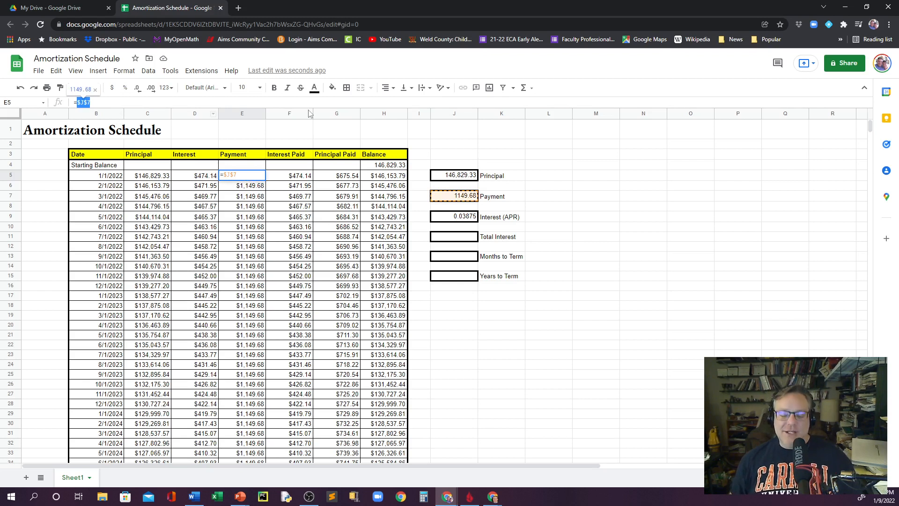
pyautogui.press('BackSpace')
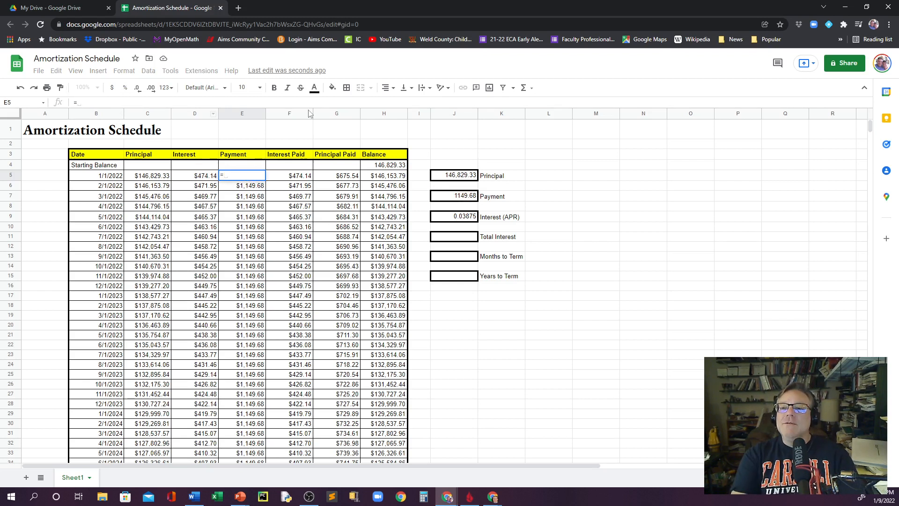
pyautogui.write('min')
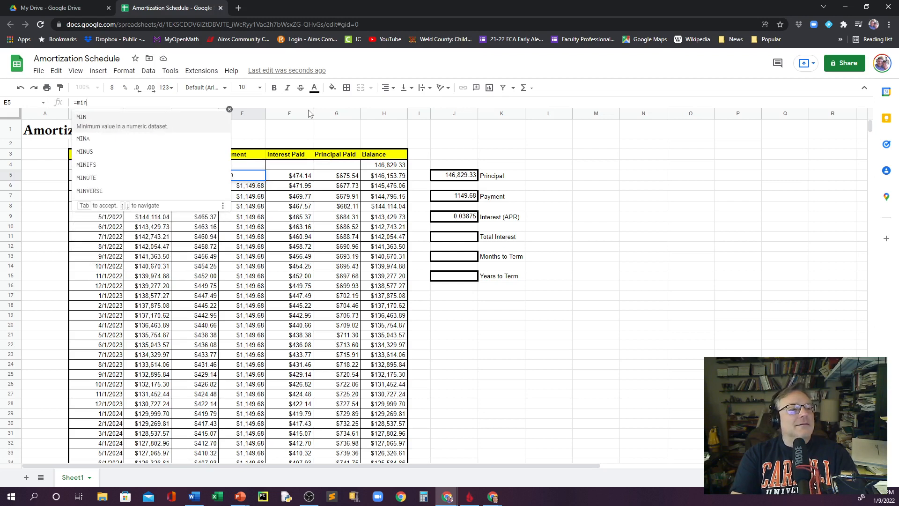
pyautogui.write('(')
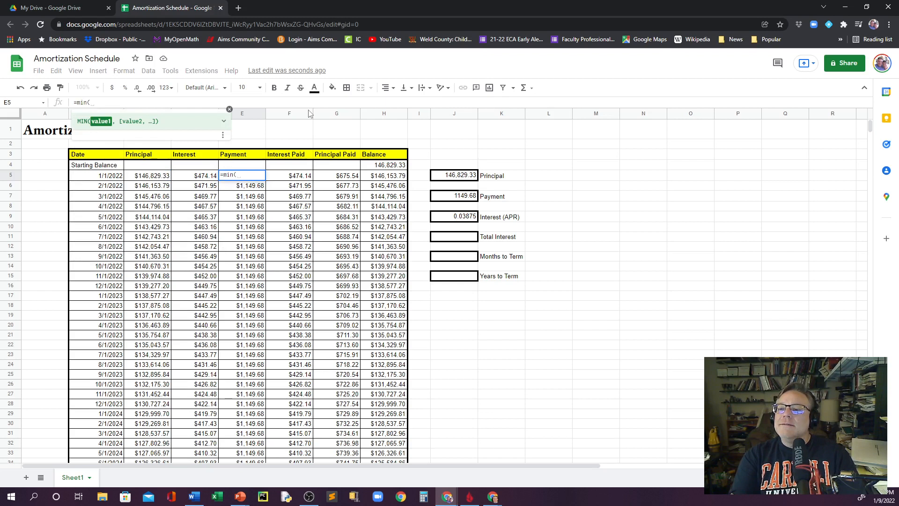
pyautogui.write('c5')
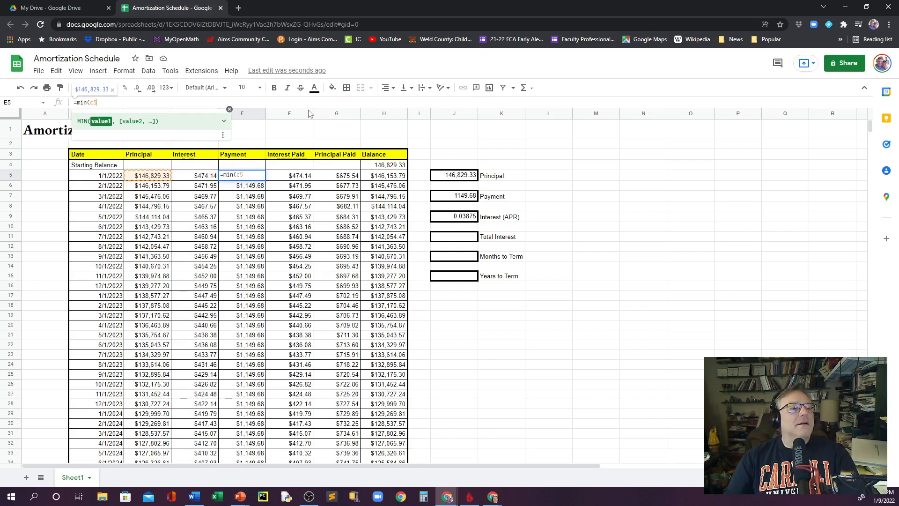
pyautogui.write('+d5')
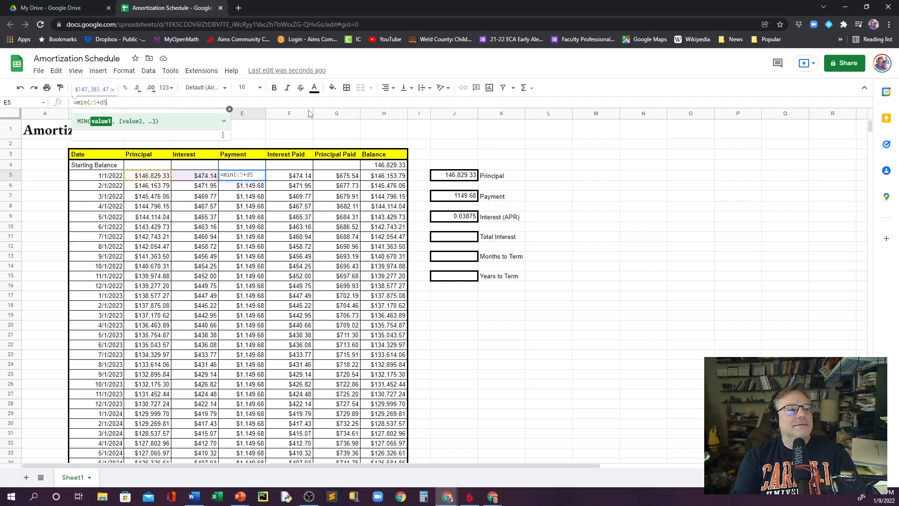
pyautogui.write(',')
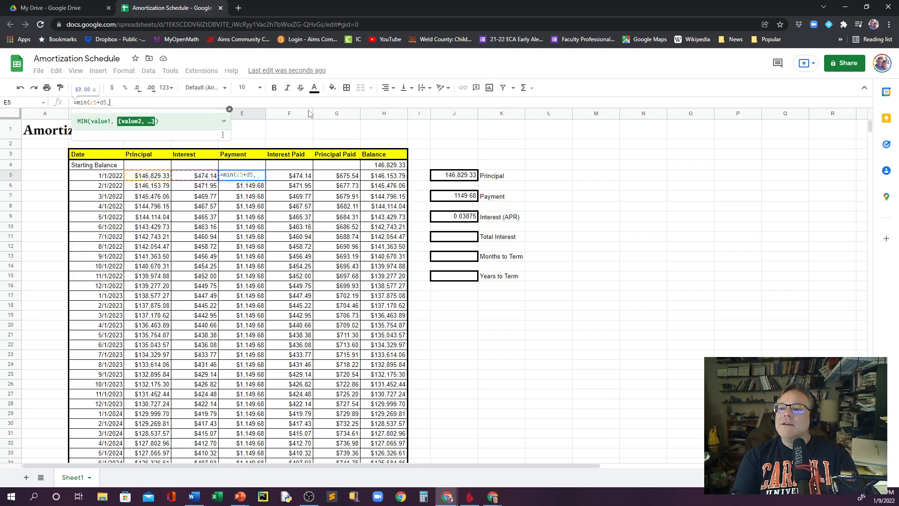
pyautogui.write('$')
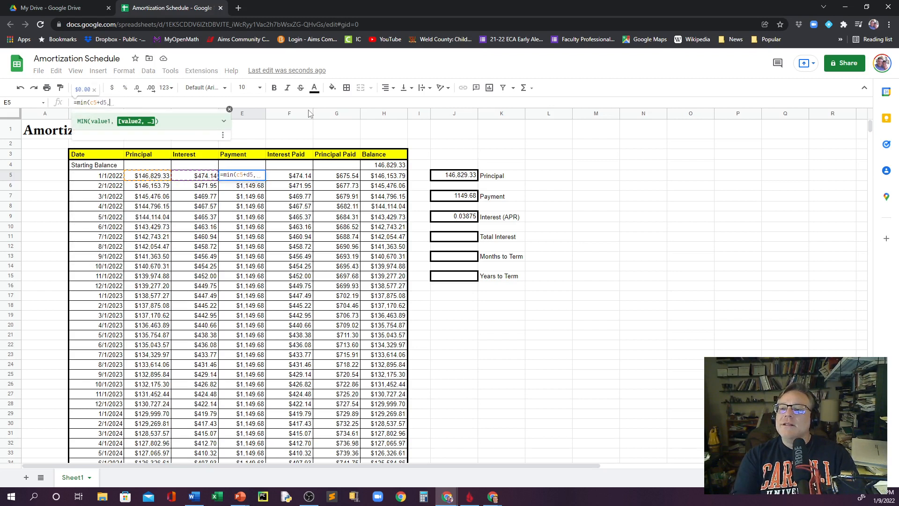
pyautogui.write('j$')
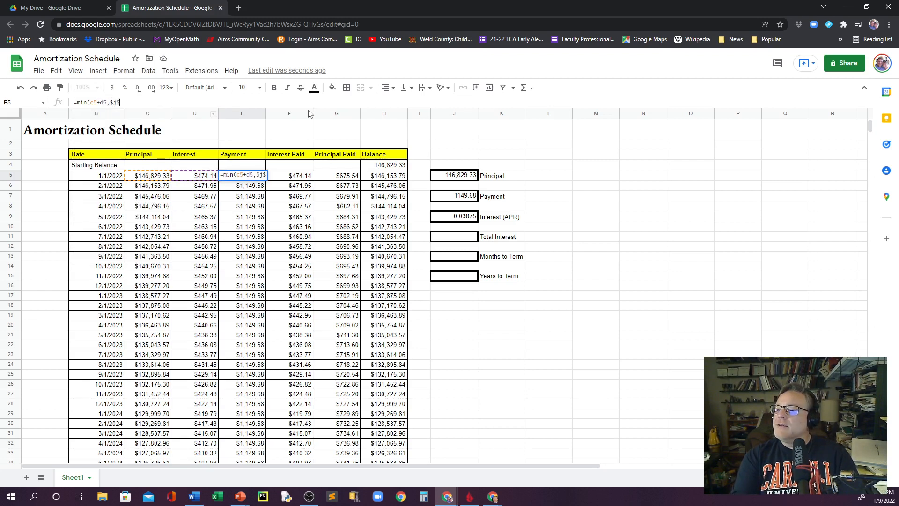
pyautogui.write('j')
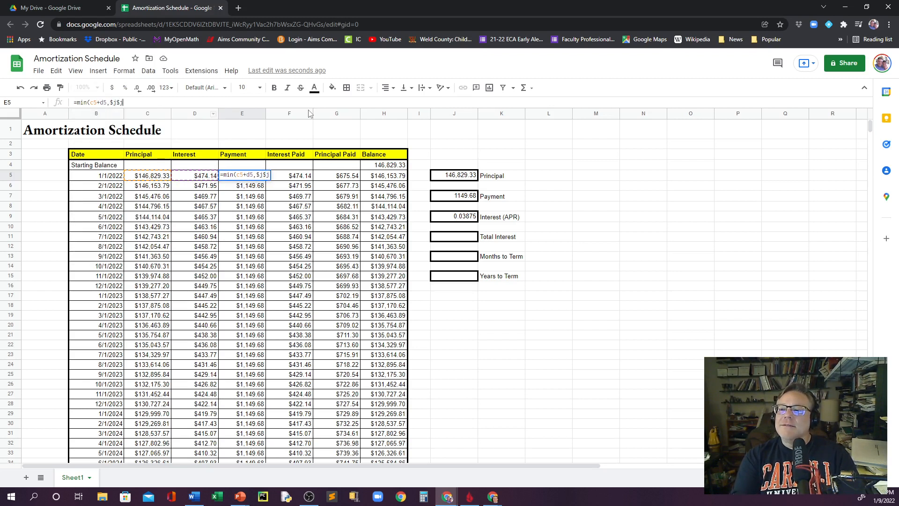
pyautogui.press('BackSpace')
pyautogui.write('7')
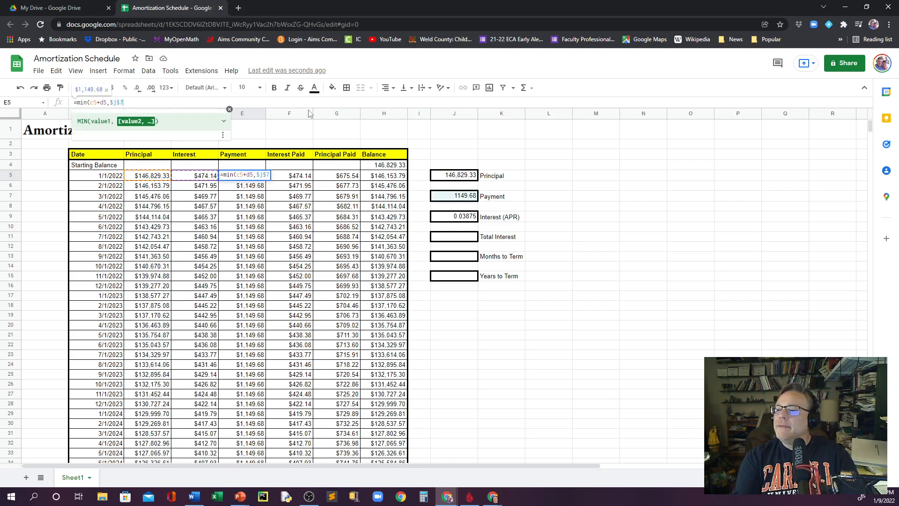
pyautogui.write(')')
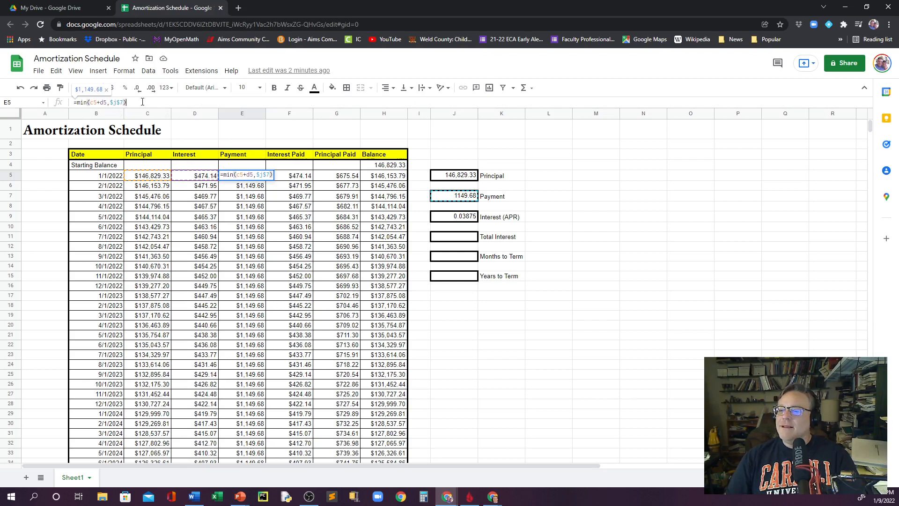
pyautogui.press('Return')
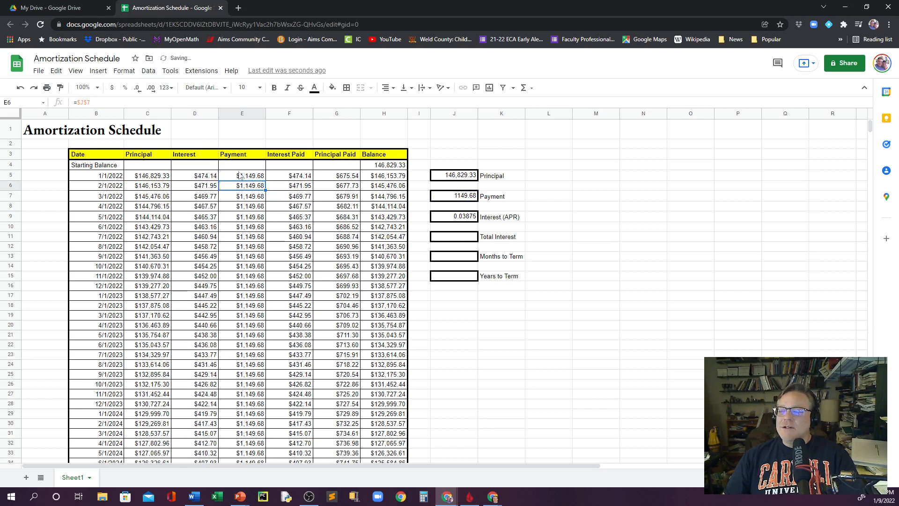
# - Fill the MIN formula in Payment cell E5 down the column to the 4/1/2063 row (E500)
pyautogui.click(250, 176)
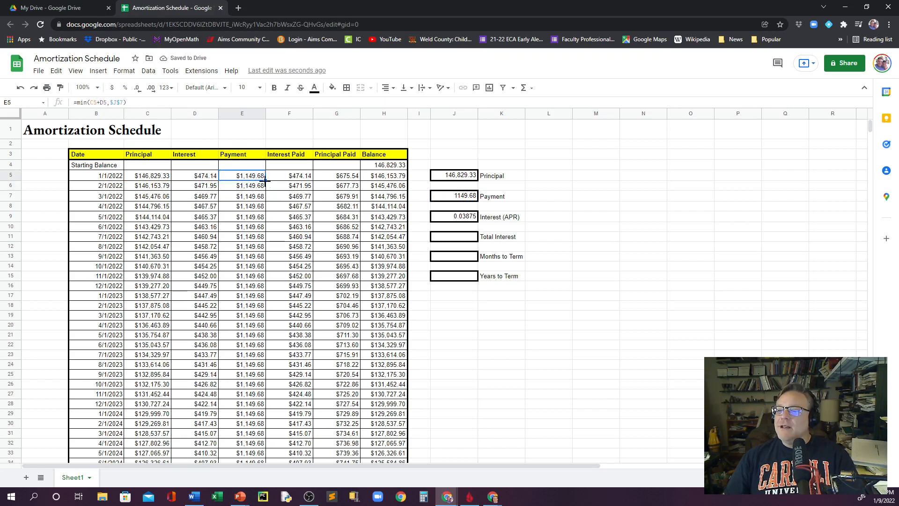
pyautogui.moveTo(265, 184)
pyautogui.mouseDown()
pyautogui.moveTo(255, 346)
pyautogui.moveTo(261, 503)
pyautogui.moveTo(252, 178)
pyautogui.mouseUp()
pyautogui.scroll(10, 450, 263)
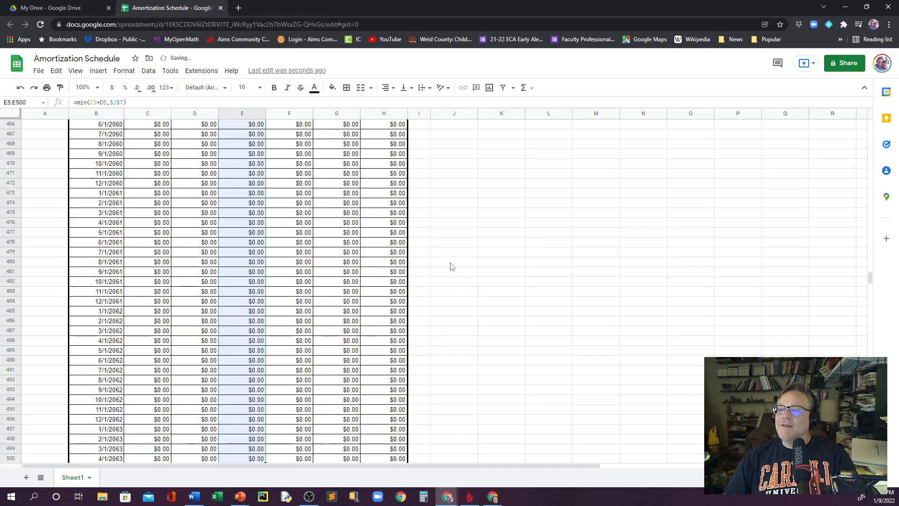
# - Review the schedule from the first month to the final payoff rows, checking the payments and balances around the loan's end
pyautogui.scroll(20, 452, 266)
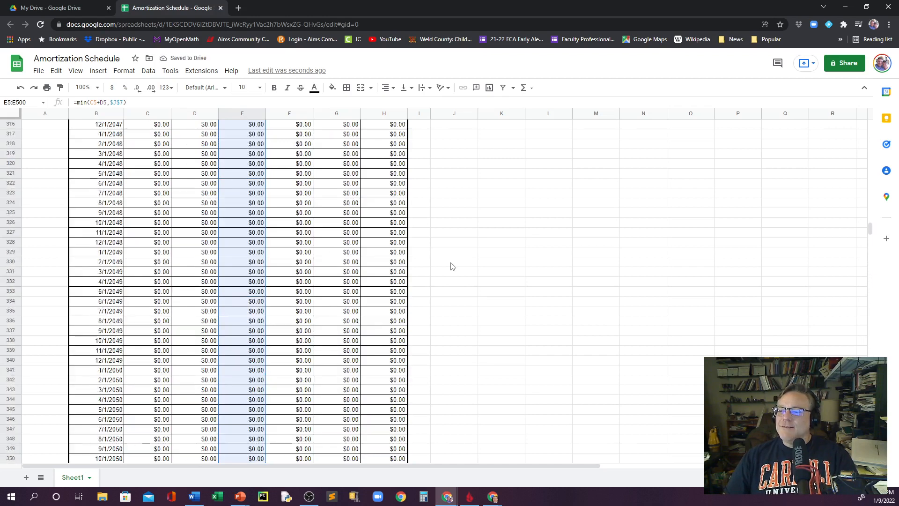
pyautogui.scroll(20, 452, 266)
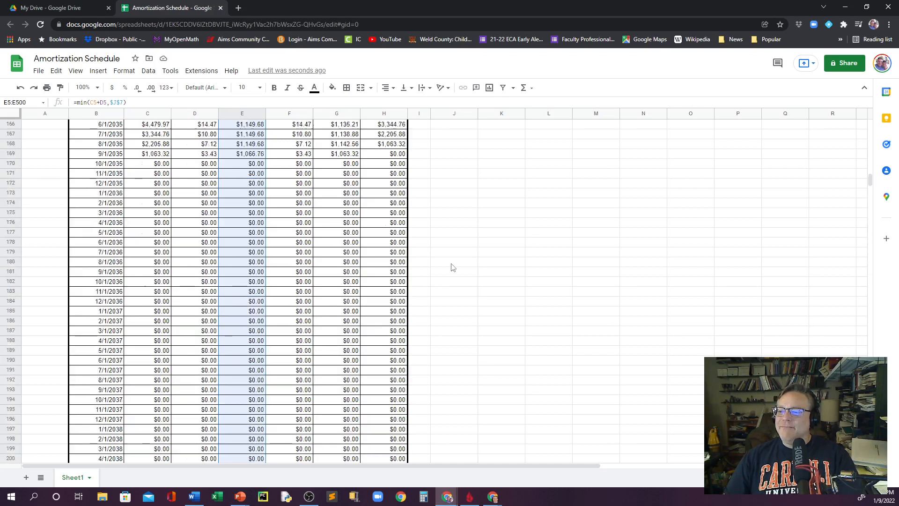
pyautogui.scroll(-4, 451, 267)
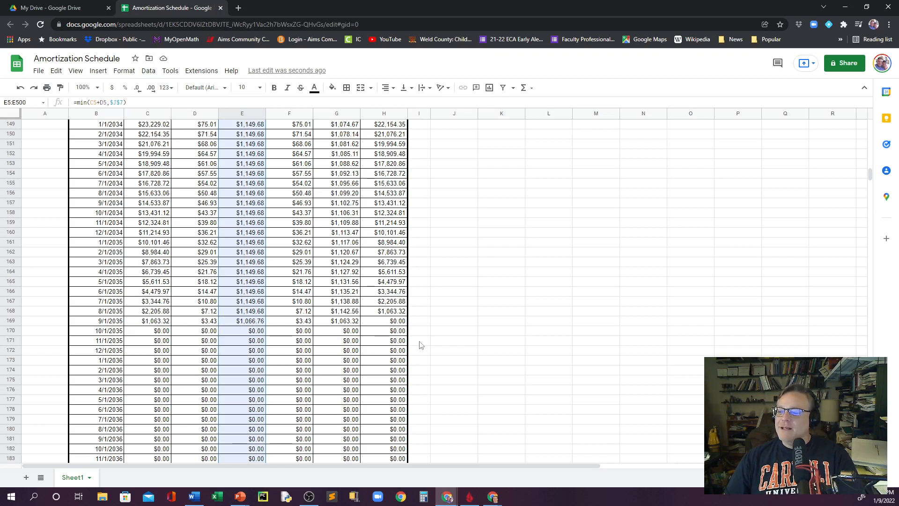
pyautogui.click(444, 335)
pyautogui.scroll(20, 444, 336)
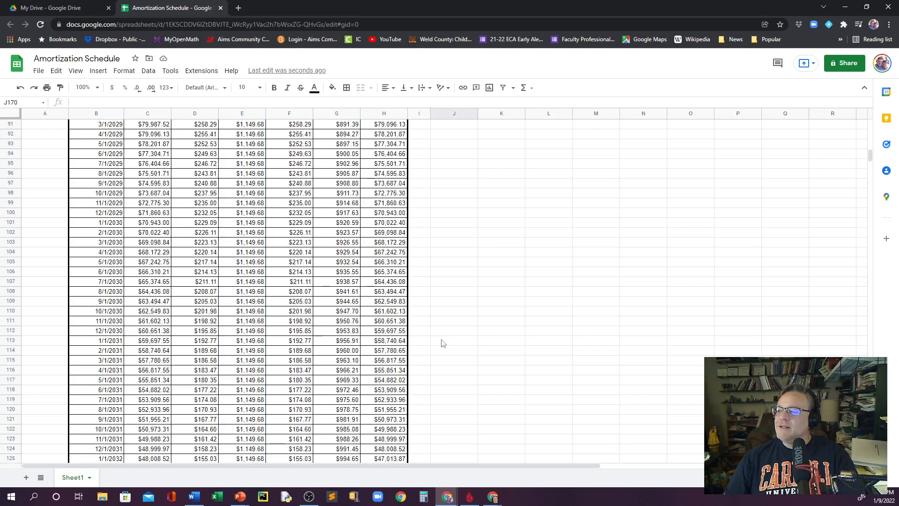
pyautogui.scroll(2, 443, 343)
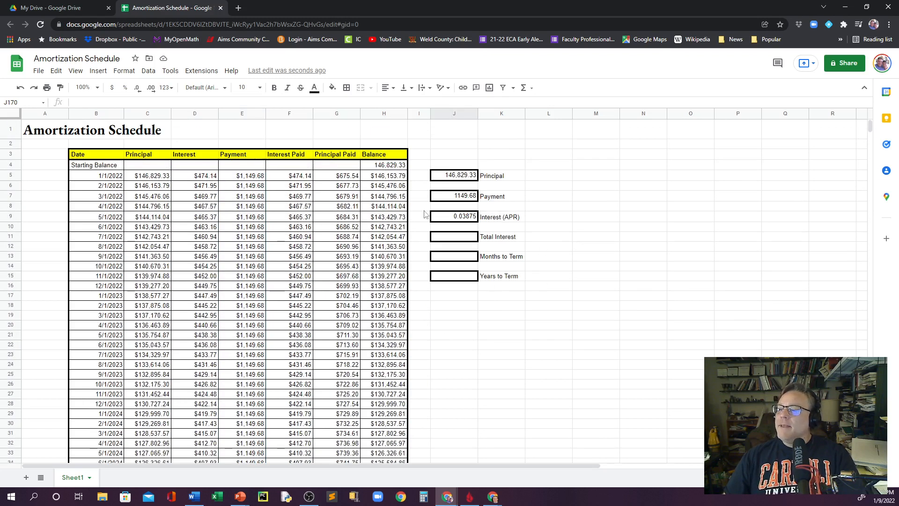
pyautogui.scroll(-4, 237, 257)
pyautogui.scroll(-20, 236, 257)
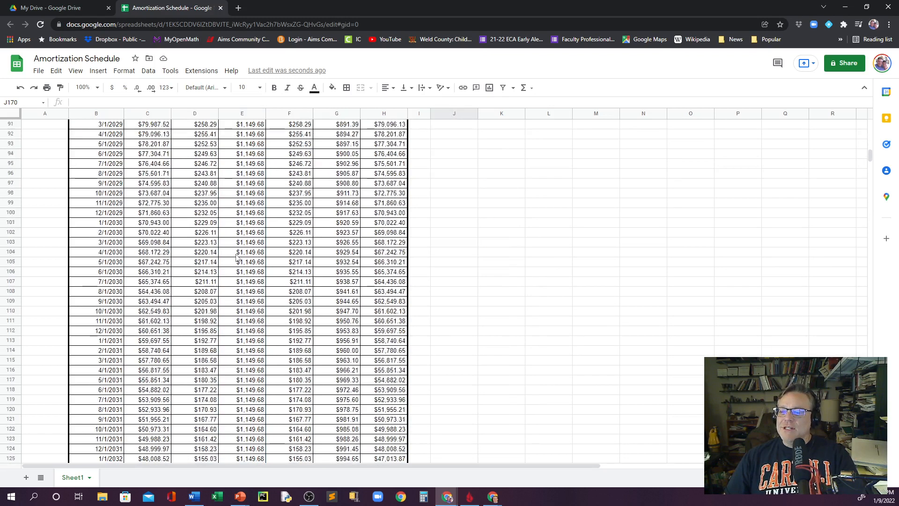
pyautogui.scroll(20, 237, 257)
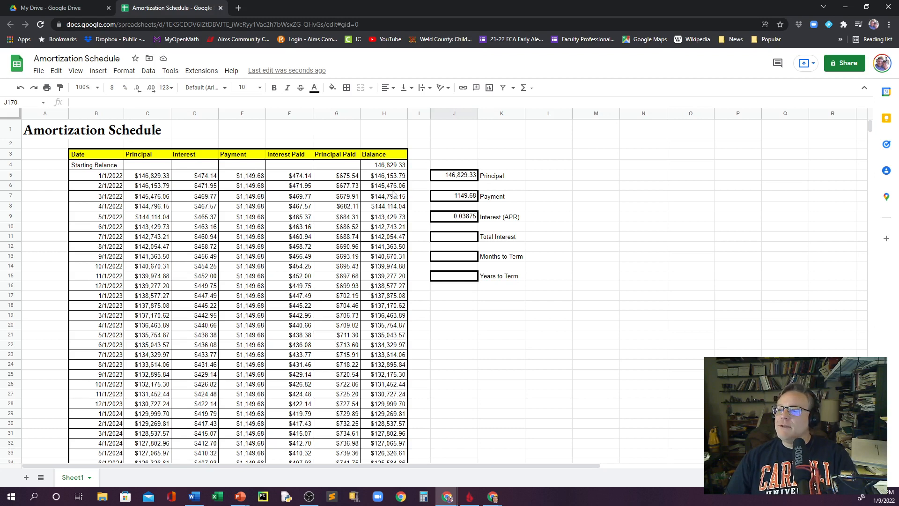
pyautogui.scroll(-20, 380, 241)
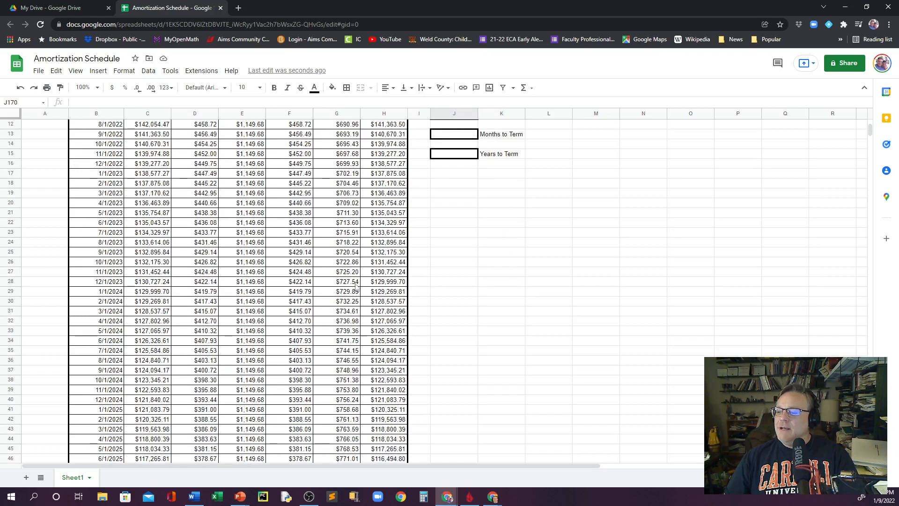
pyautogui.scroll(-19, 368, 300)
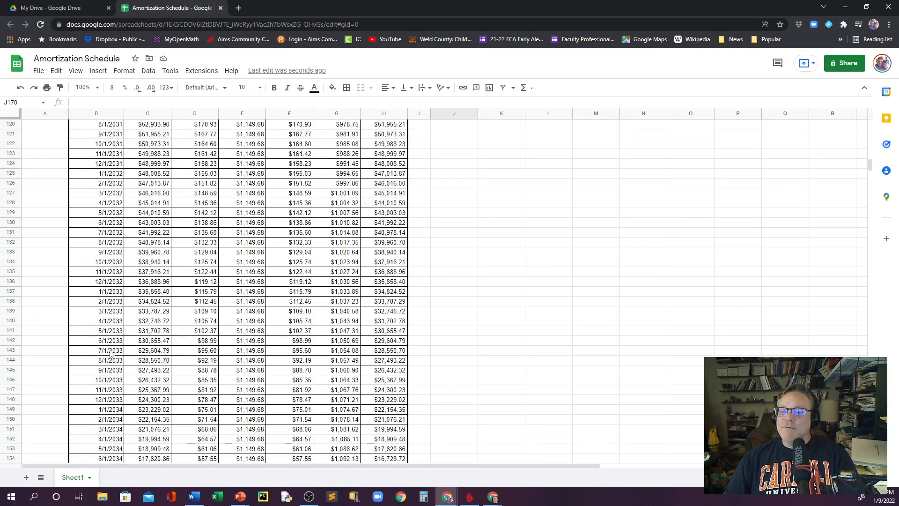
pyautogui.scroll(-12, 111, 354)
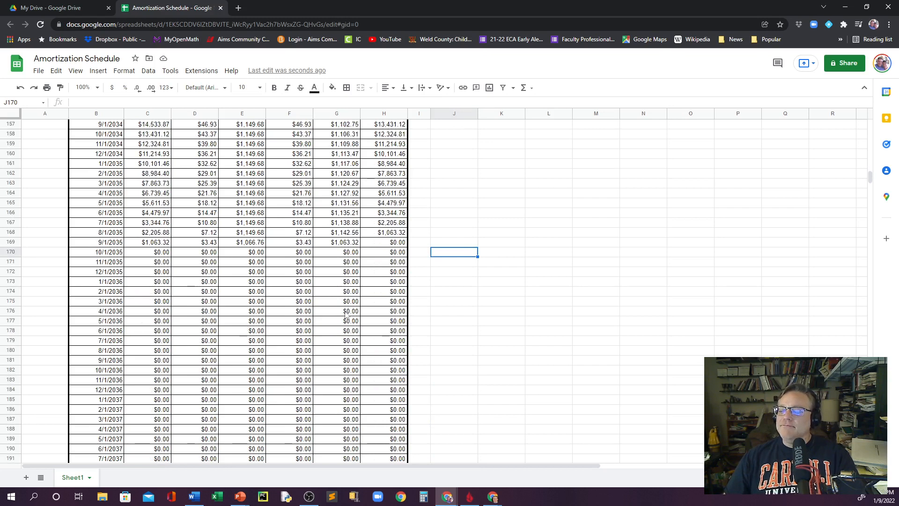
pyautogui.scroll(20, 478, 311)
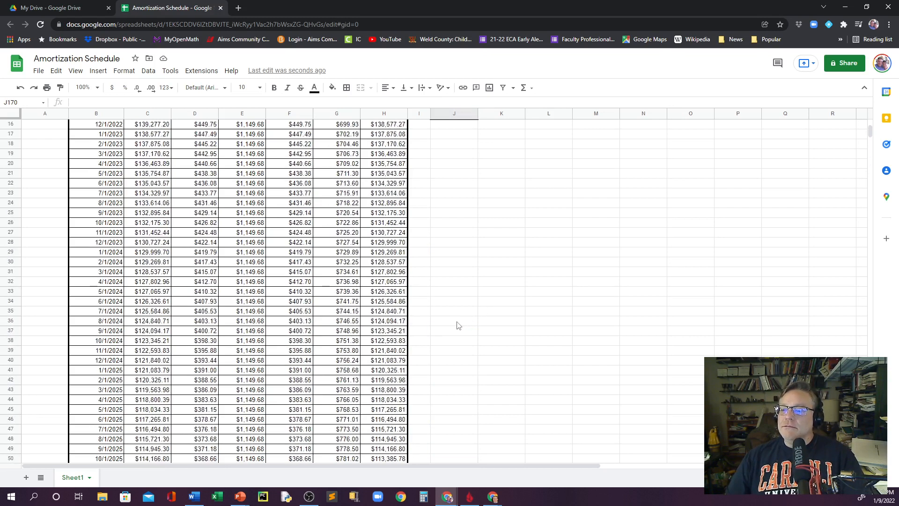
# - Set the Interest (APR) in J9 to 0.02 as a trial rate for the schedule
pyautogui.scroll(5, 458, 325)
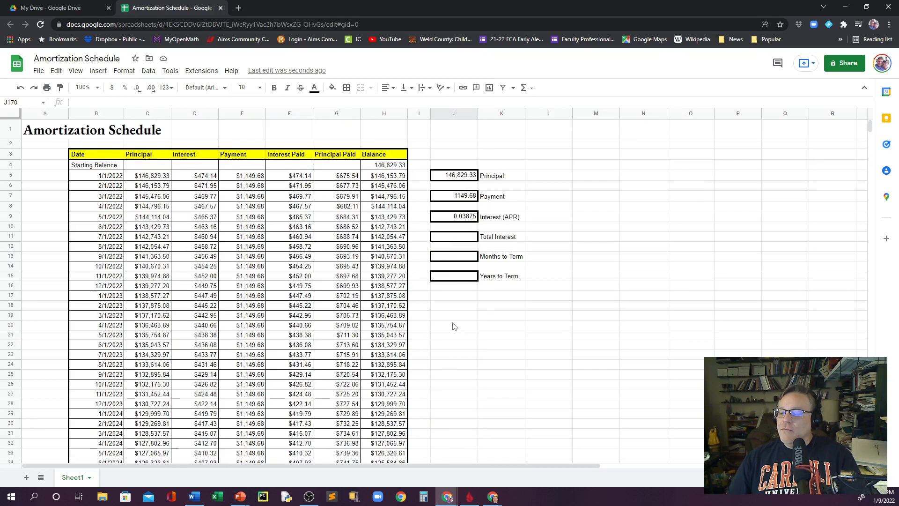
pyautogui.click(454, 218)
pyautogui.press('BackSpace')
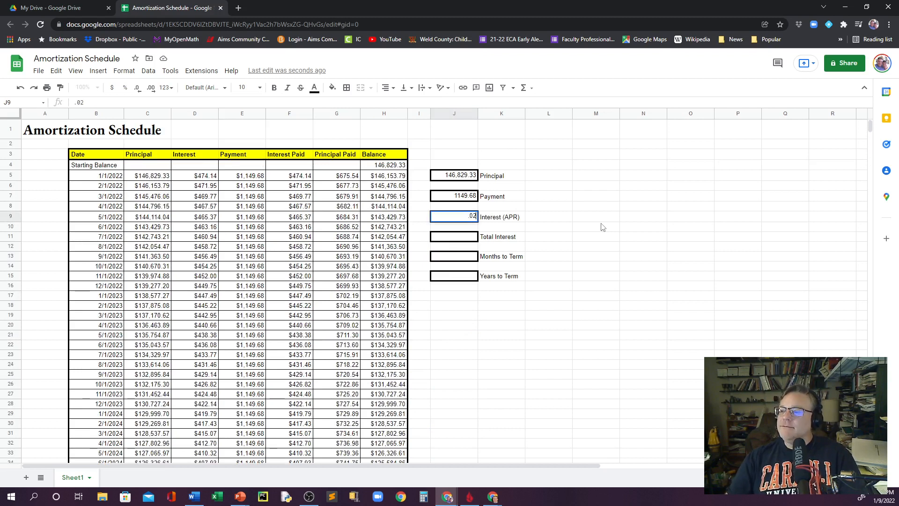
pyautogui.press('Return')
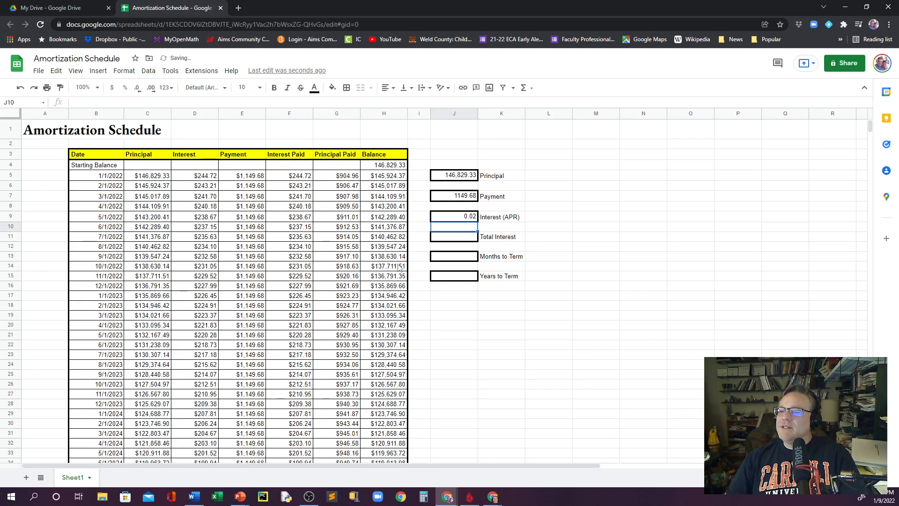
# - Examine how the trial interest rate affects the schedule, from the first month down to the loan's final payoff rows
pyautogui.scroll(-6, 305, 299)
pyautogui.scroll(6, 305, 300)
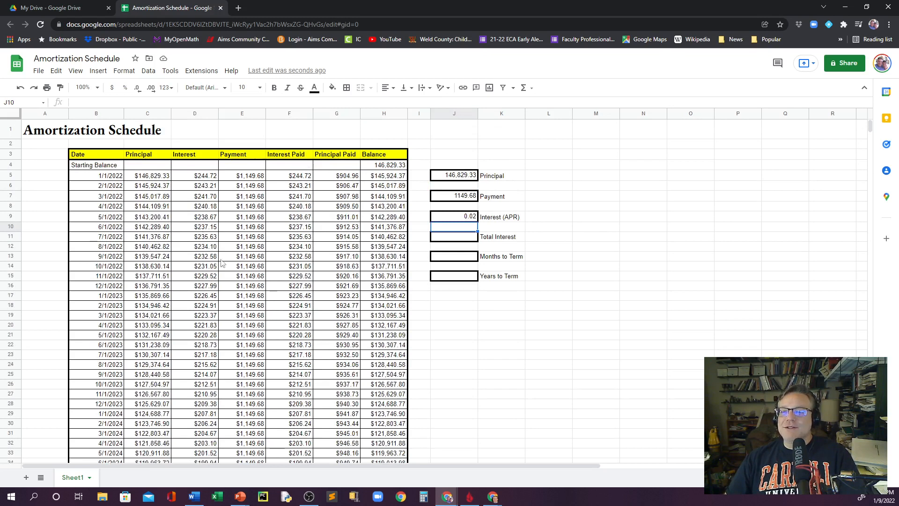
pyautogui.scroll(-13, 322, 227)
pyautogui.scroll(13, 322, 227)
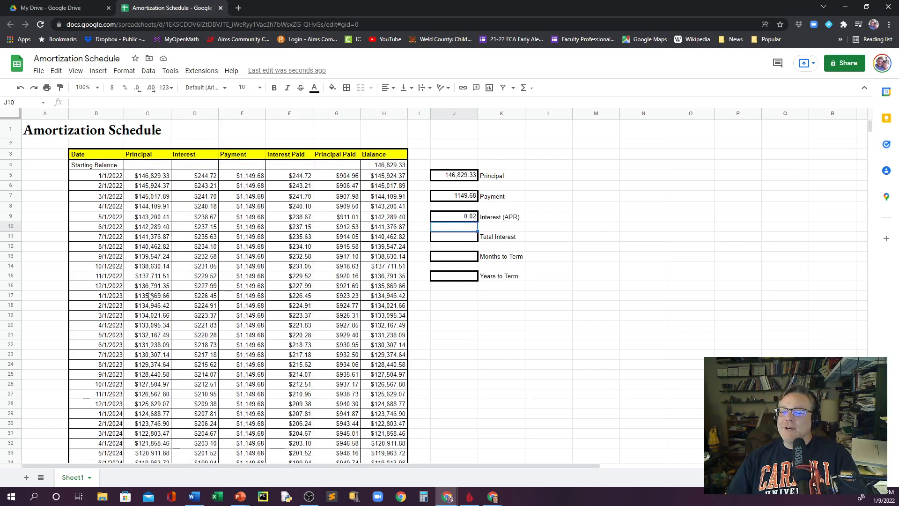
pyautogui.scroll(-20, 173, 305)
pyautogui.scroll(-2, 172, 304)
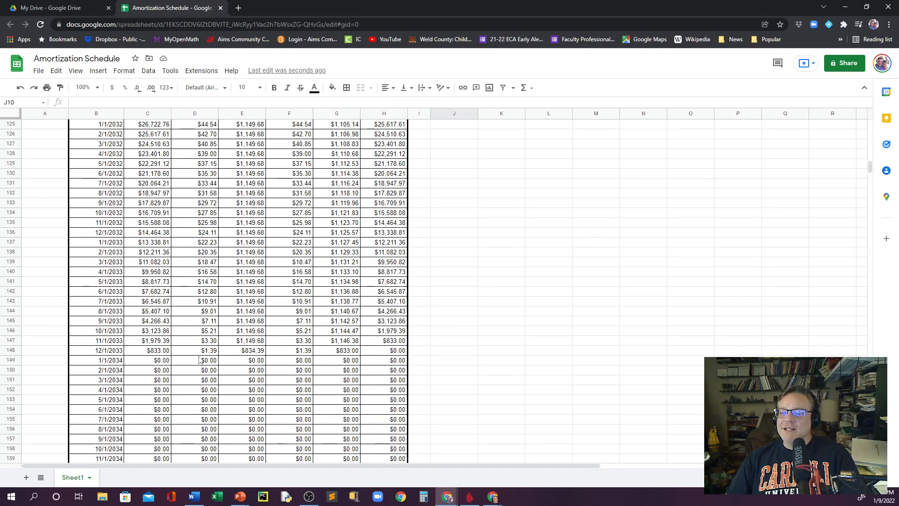
pyautogui.scroll(20, 225, 344)
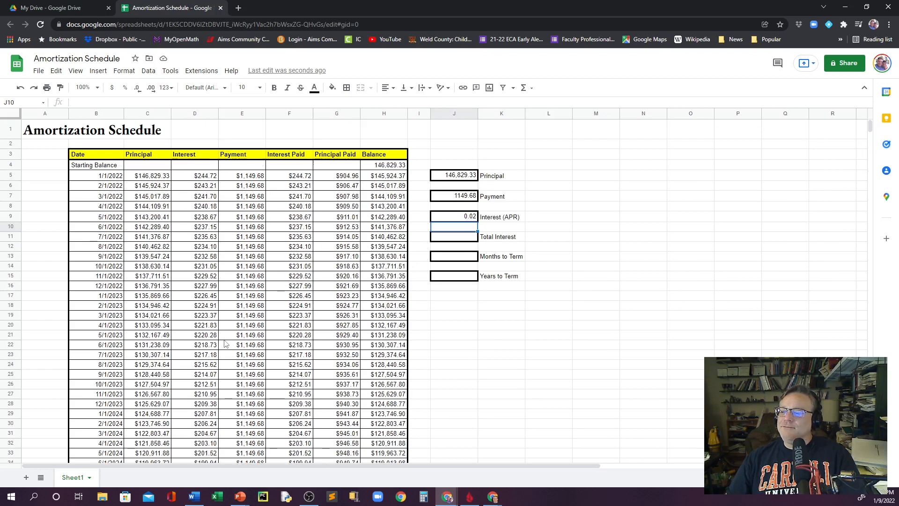
pyautogui.click(468, 217)
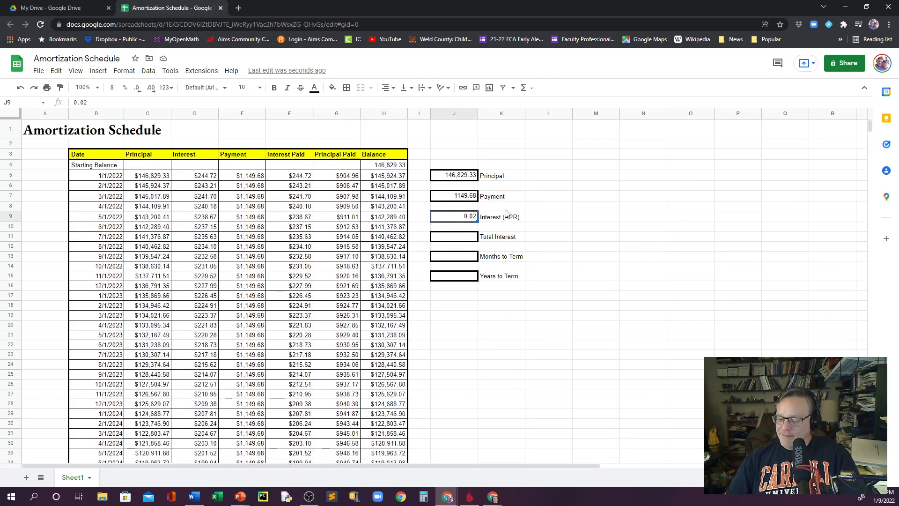
pyautogui.write('0.3875')
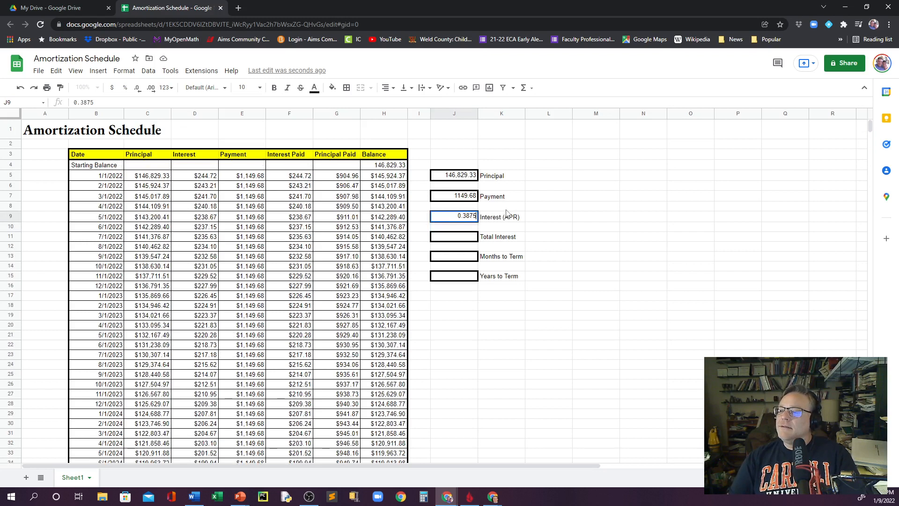
pyautogui.press('Return')
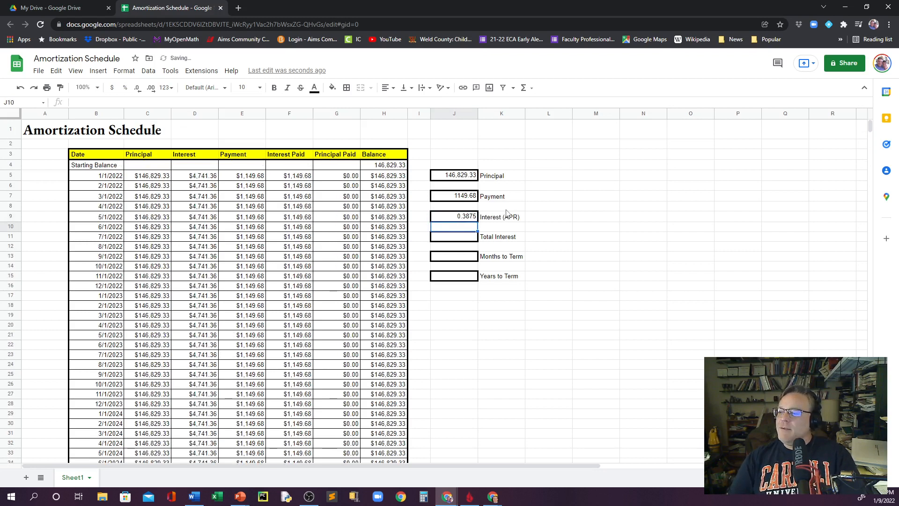
# - Set the Interest (APR) in J9 to 0.03875
pyautogui.press('Up')
pyautogui.write('.0')
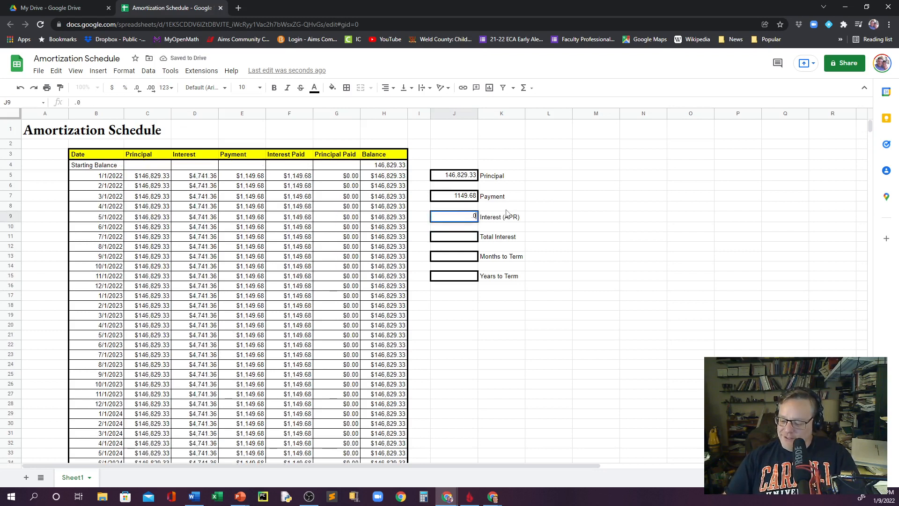
pyautogui.write('3875')
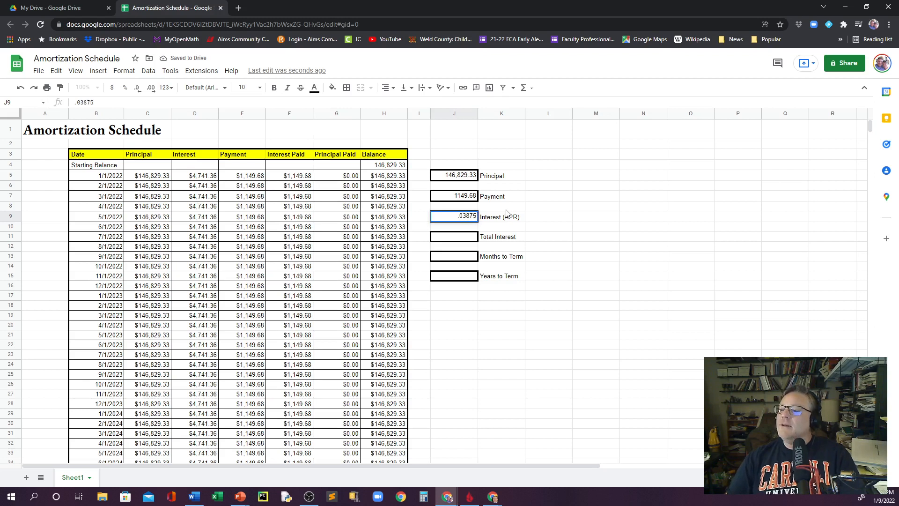
pyautogui.press('Return')
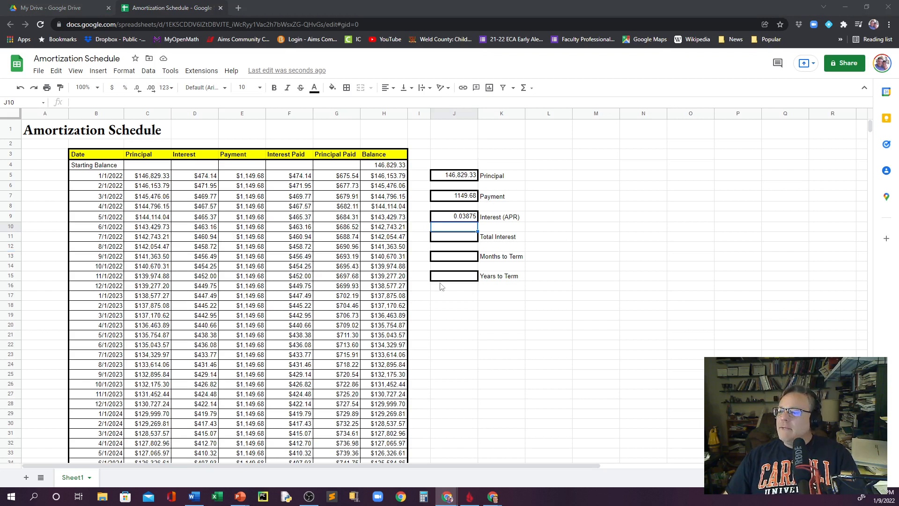
# - Add up the whole Interest Paid column in the Total Interest cell J11 with the formula =sum(F5:F500)
pyautogui.click(463, 239)
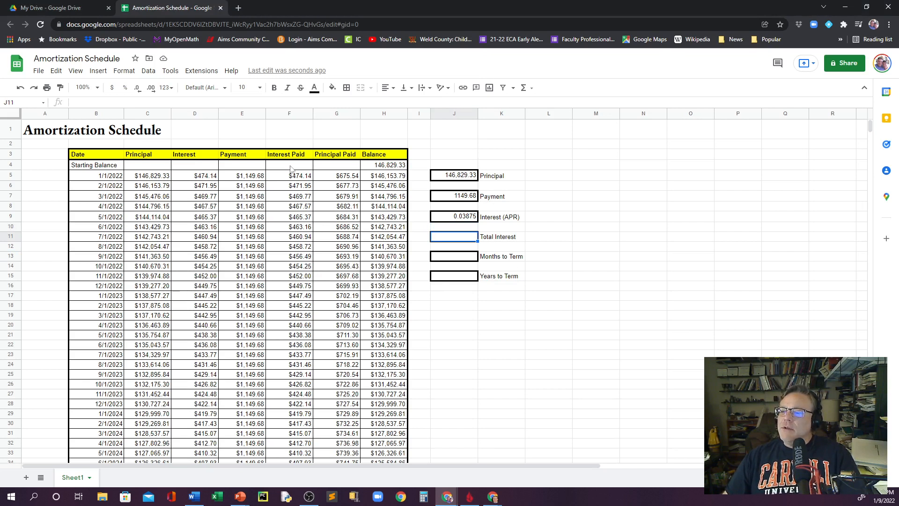
pyautogui.scroll(-20, 282, 262)
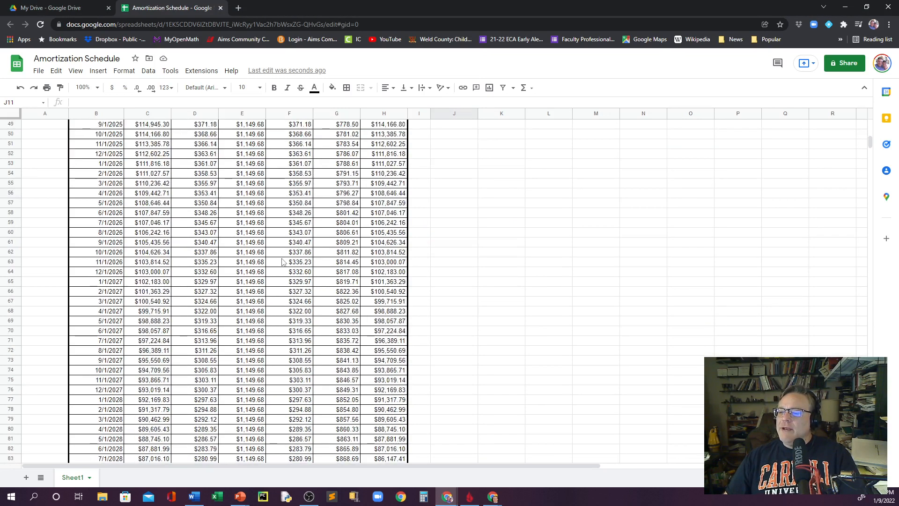
pyautogui.scroll(-15, 283, 262)
pyautogui.scroll(20, 282, 262)
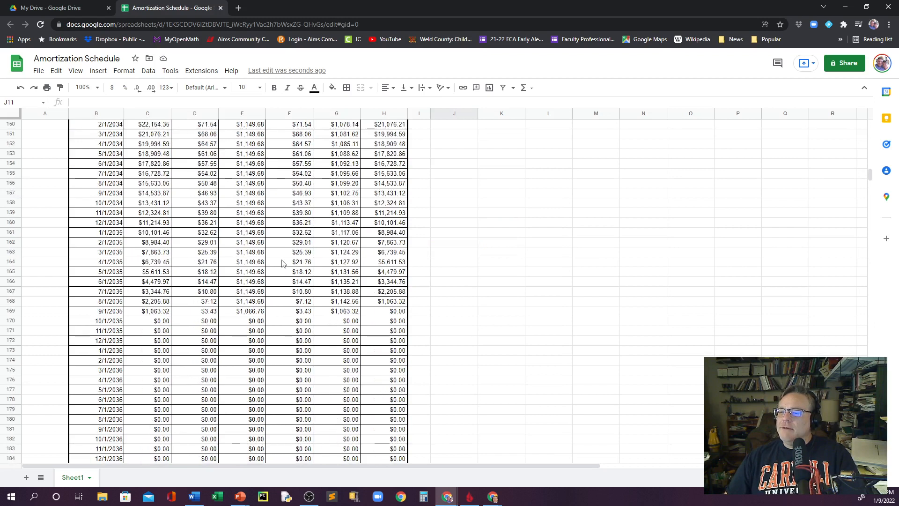
pyautogui.scroll(20, 282, 262)
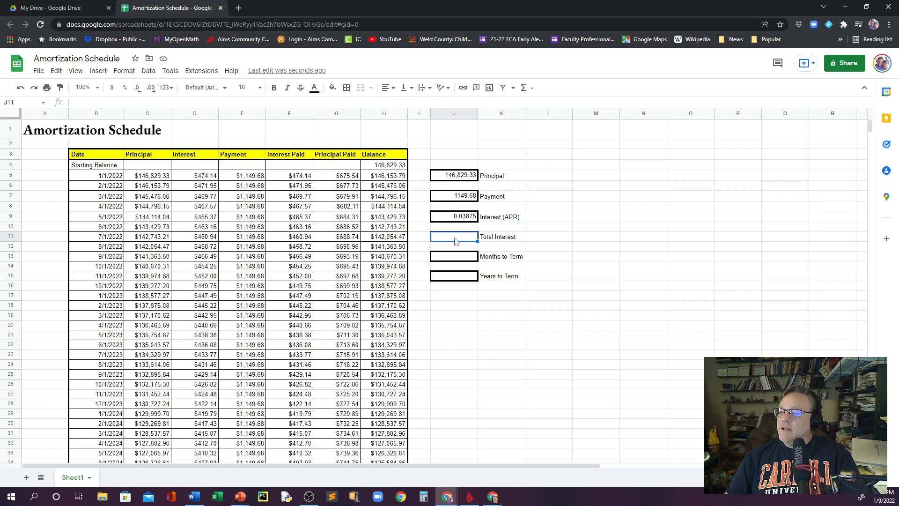
pyautogui.click(98, 103)
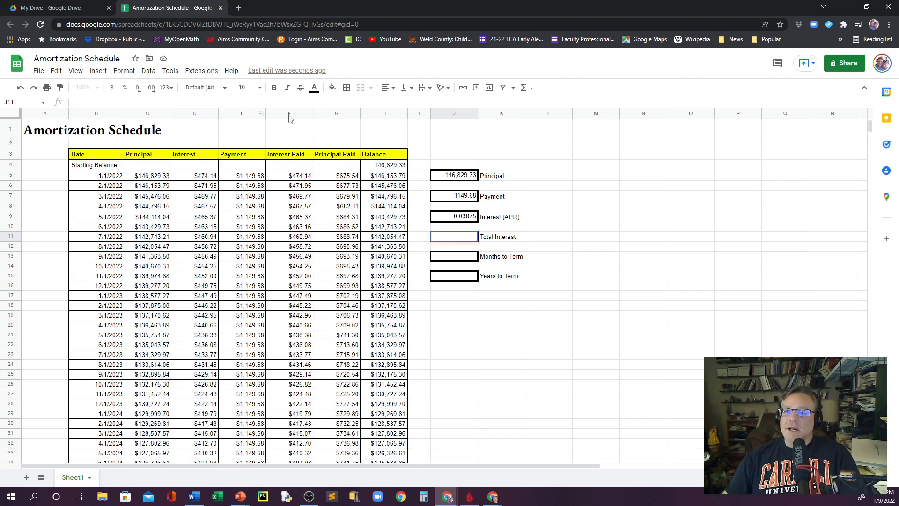
pyautogui.write('=')
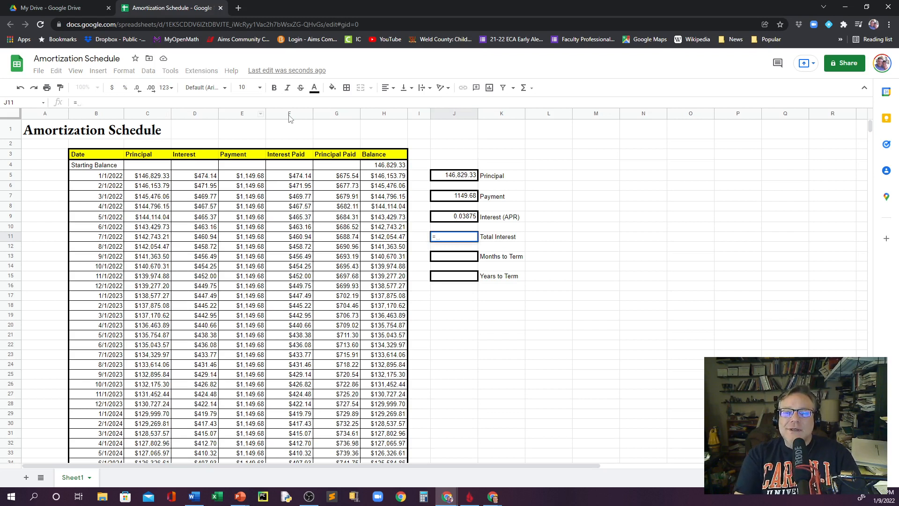
pyautogui.write('sum')
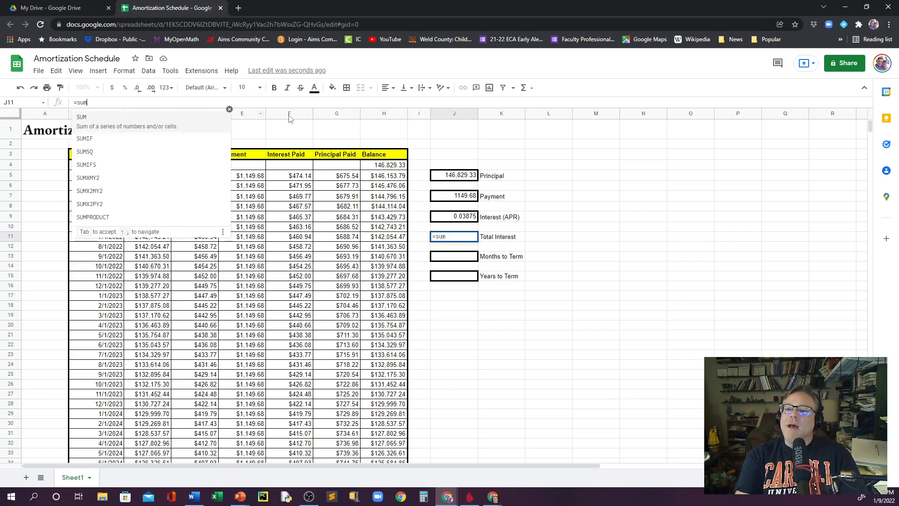
pyautogui.write('(')
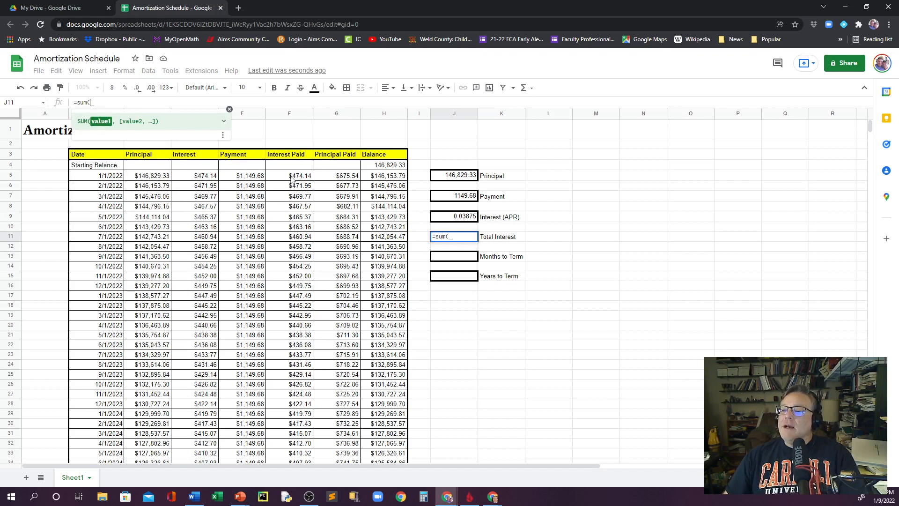
pyautogui.moveTo(291, 178); pyautogui.dragTo(300, 501)
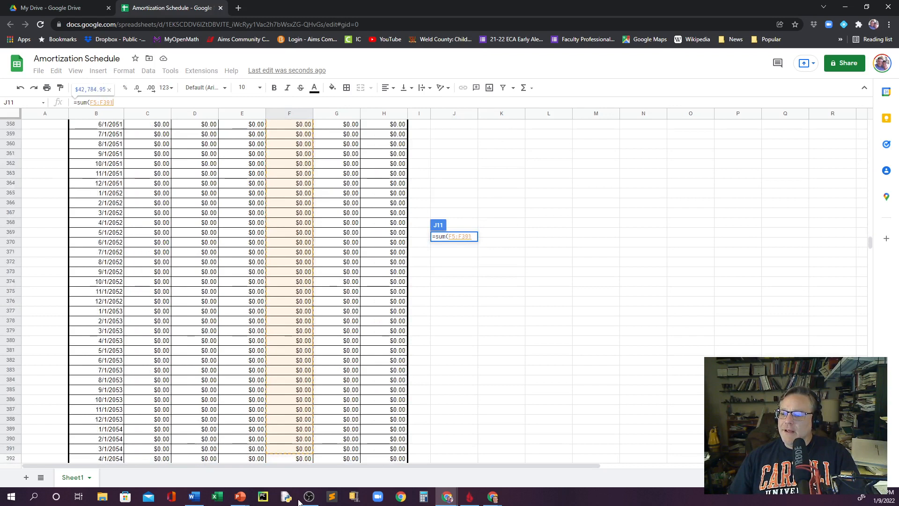
pyautogui.moveTo(300, 500); pyautogui.dragTo(297, 324)
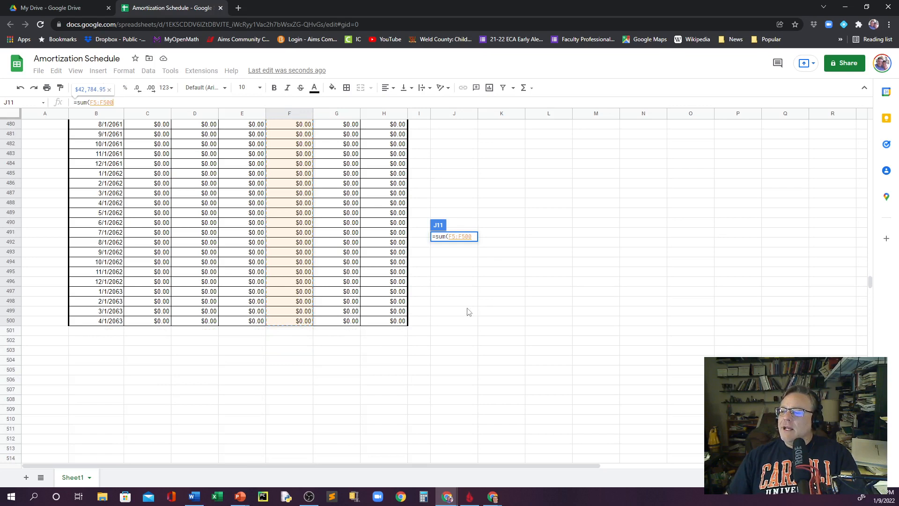
pyautogui.scroll(20, 461, 308)
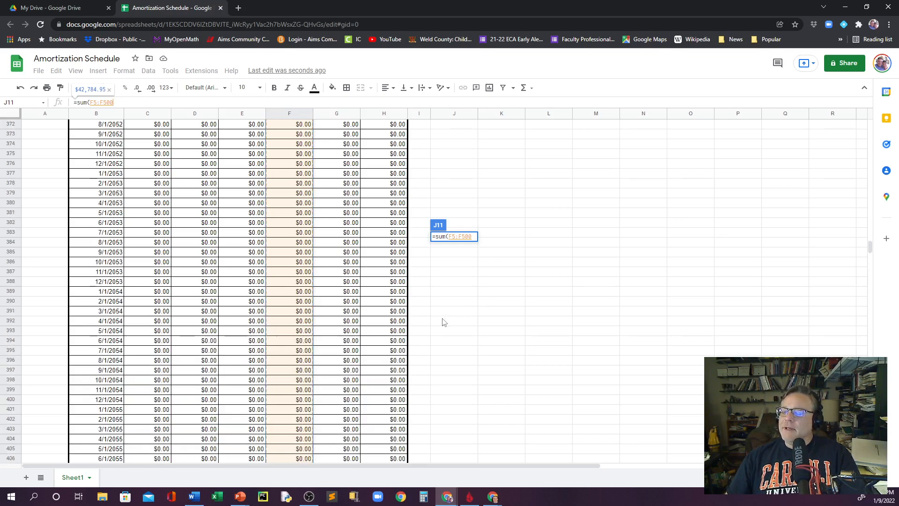
pyautogui.scroll(20, 443, 322)
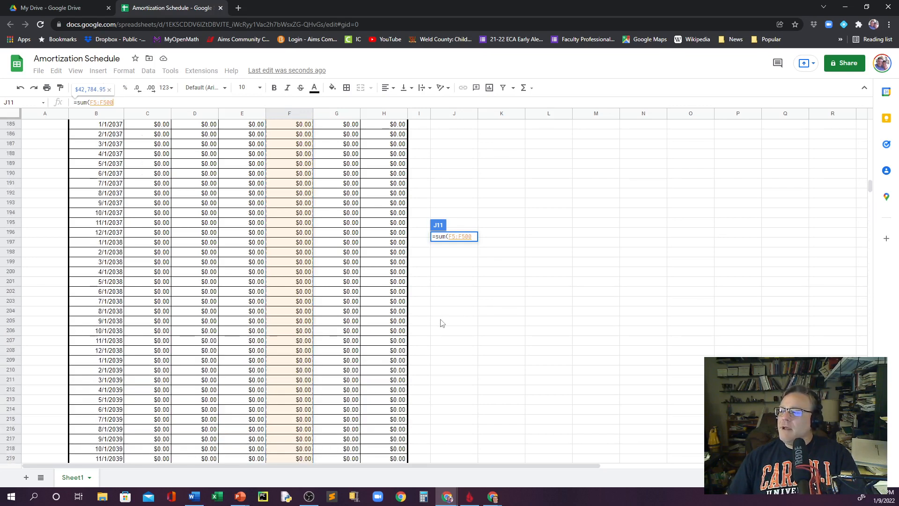
pyautogui.scroll(10, 442, 323)
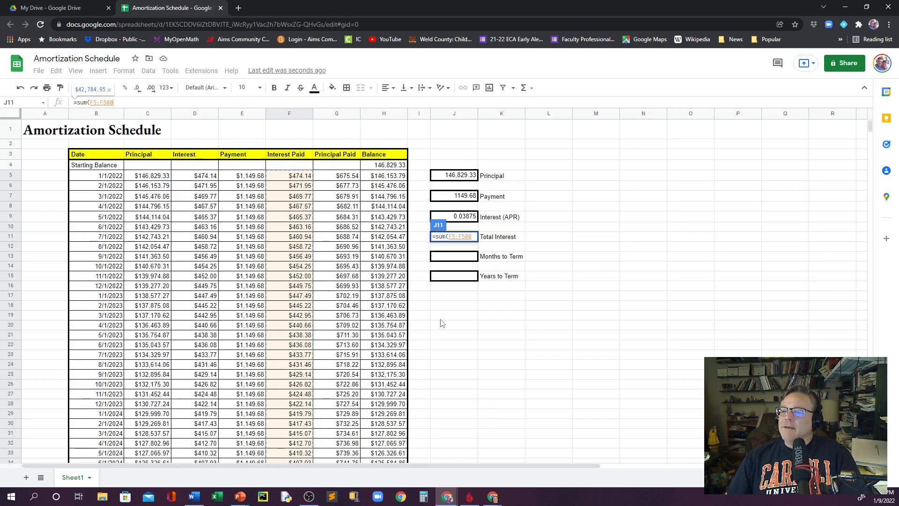
pyautogui.click(123, 102)
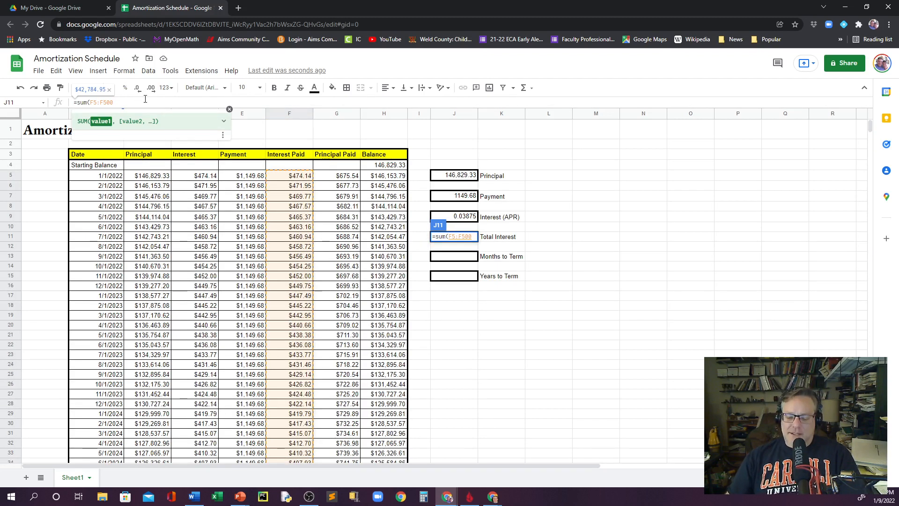
pyautogui.write(')')
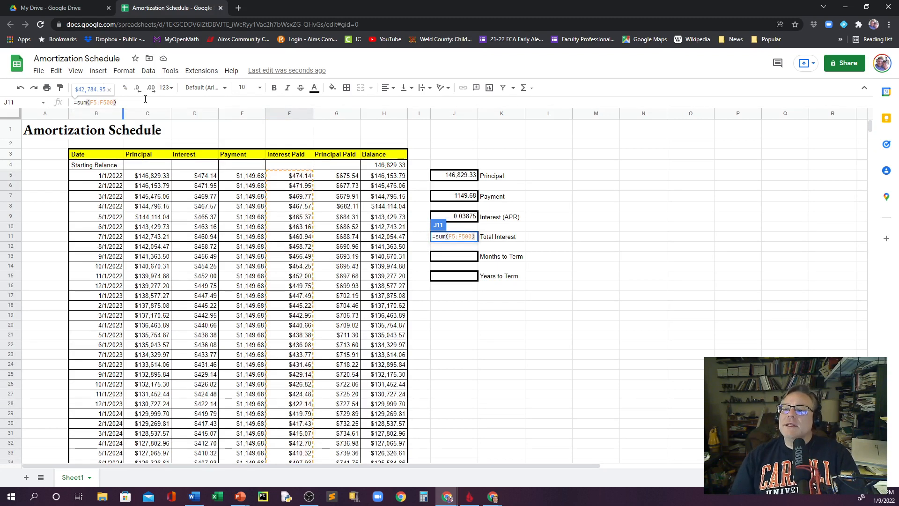
pyautogui.press('Return')
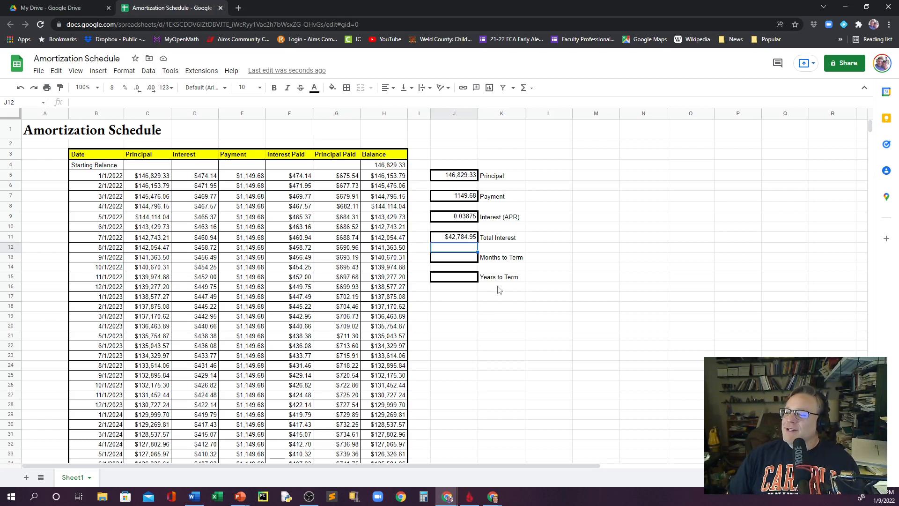
# - Make the Principal label in K5 bold and set its font size to 11
pyautogui.click(489, 178)
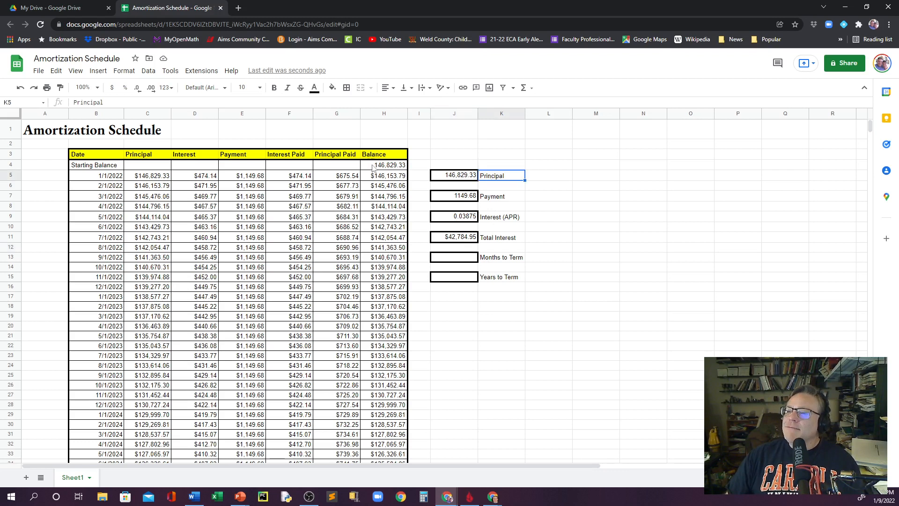
pyautogui.click(274, 87)
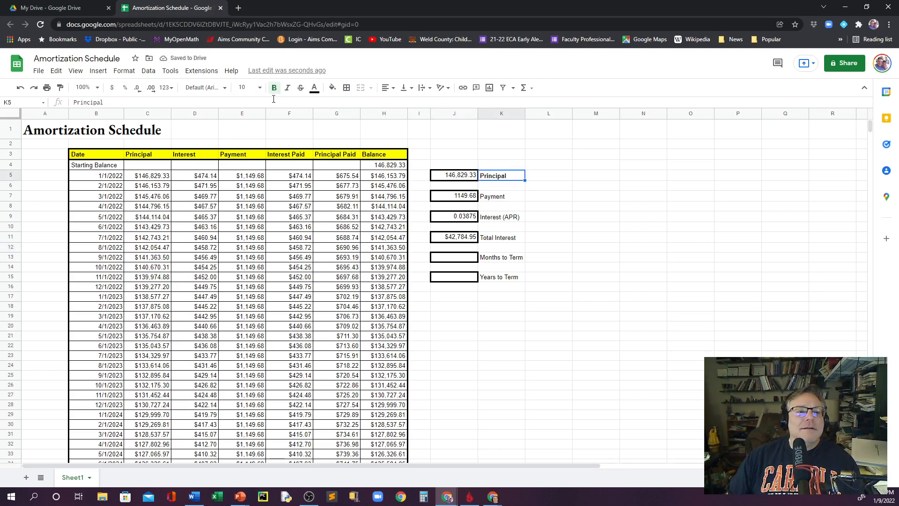
pyautogui.click(259, 87)
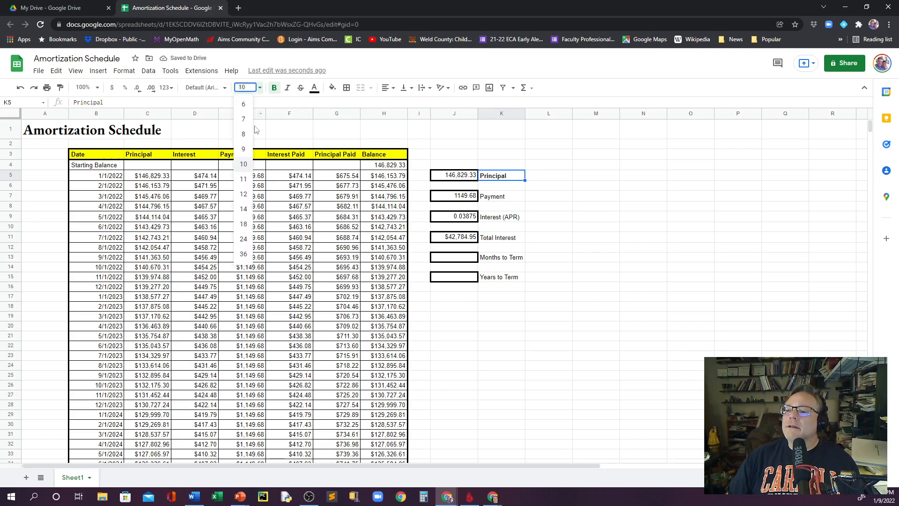
pyautogui.click(246, 179)
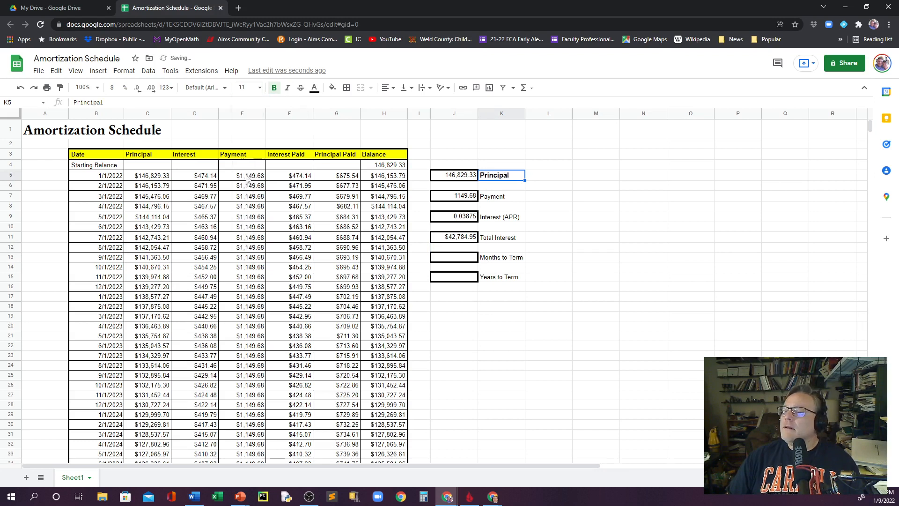
# - Set the Payment label in K7 to font size 11 and make it bold
pyautogui.click(498, 196)
pyautogui.click(259, 87)
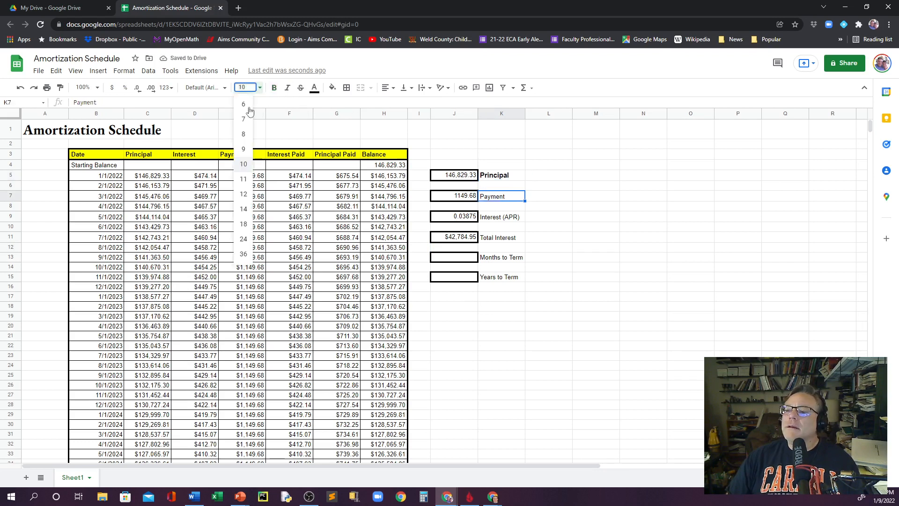
pyautogui.click(243, 179)
pyautogui.click(273, 87)
# - Set the Interest (APR) label in K9 to font size 11 and make it bold
pyautogui.click(490, 218)
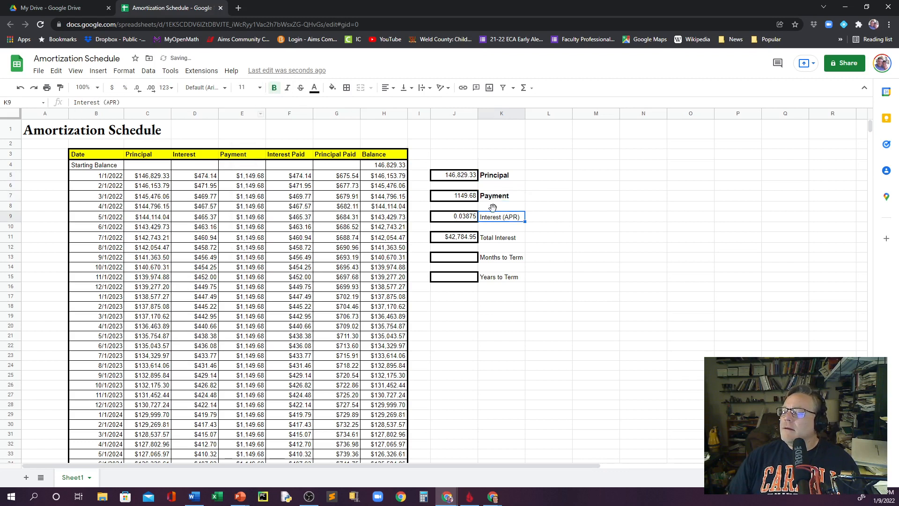
pyautogui.click(226, 88)
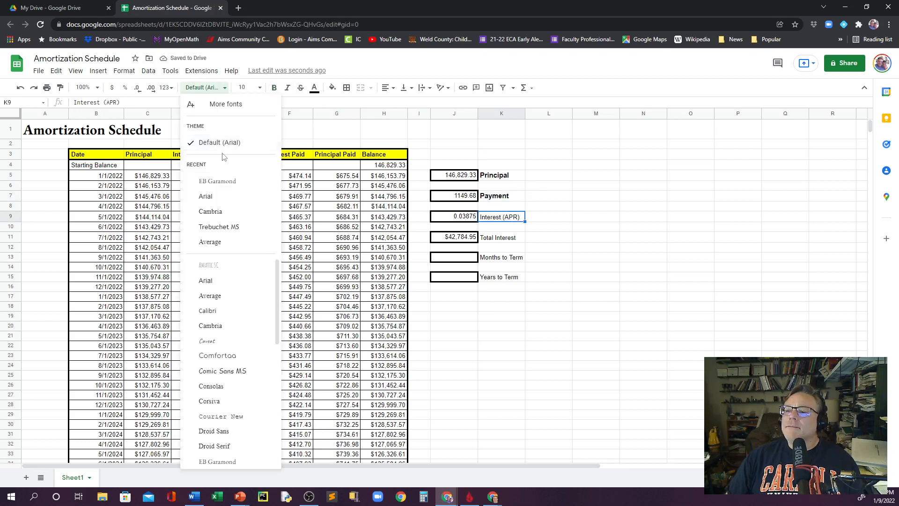
pyautogui.click(260, 88)
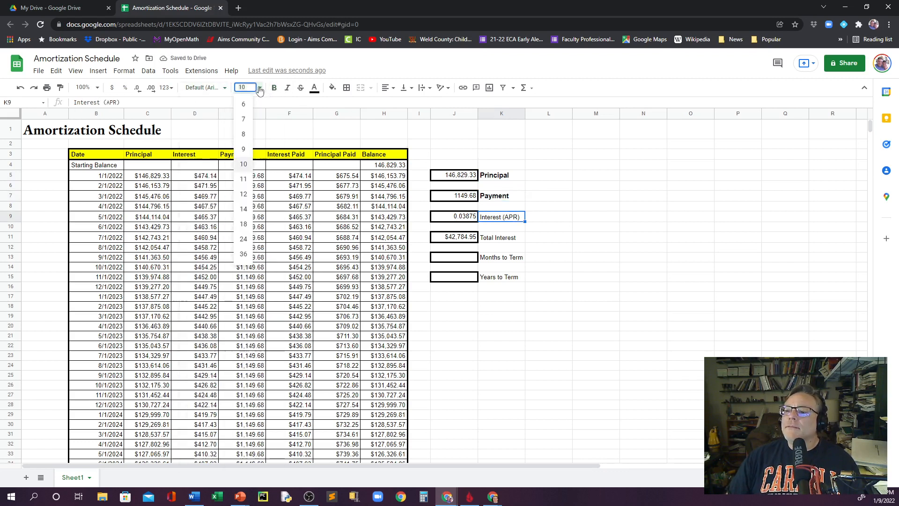
pyautogui.click(243, 179)
pyautogui.click(274, 88)
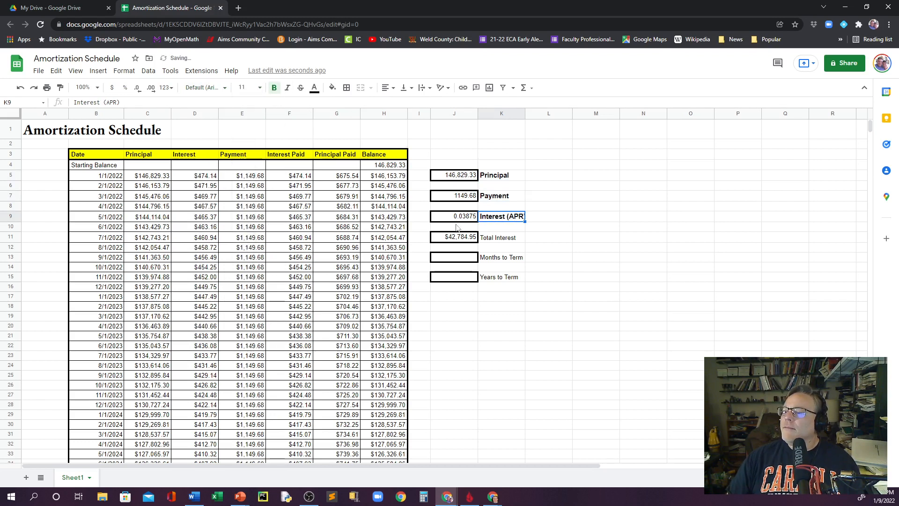
# - Widen column K slightly to fit the Interest (APR) label, and make the Total Interest label in K11 bold at font size 11
pyautogui.click(496, 240)
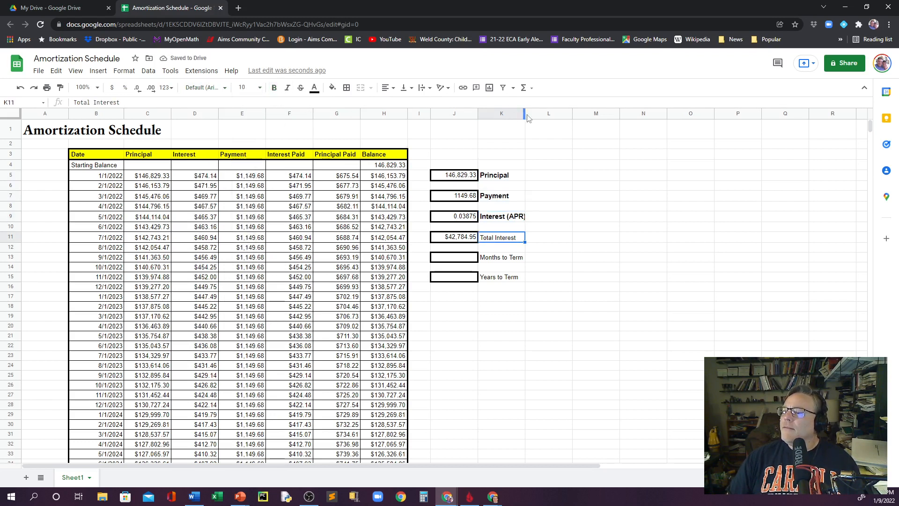
pyautogui.moveTo(525, 116); pyautogui.dragTo(530, 115)
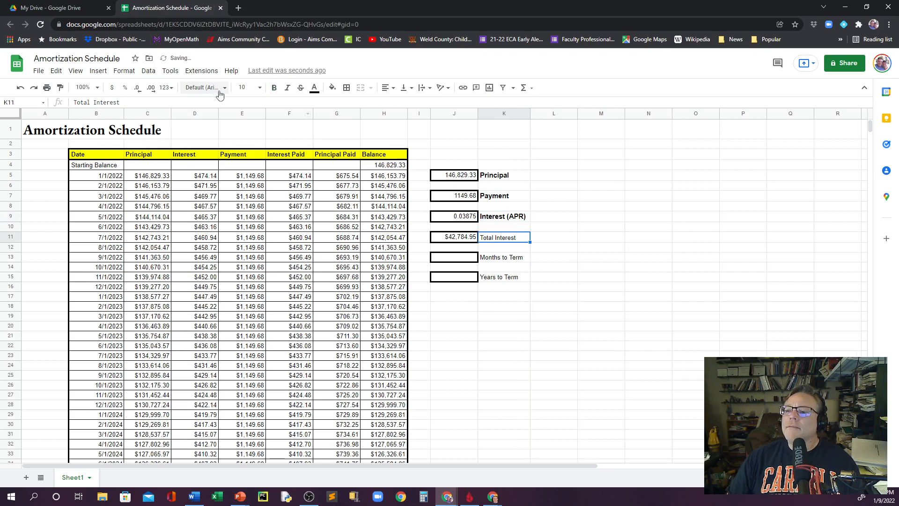
pyautogui.click(274, 88)
pyautogui.click(245, 88)
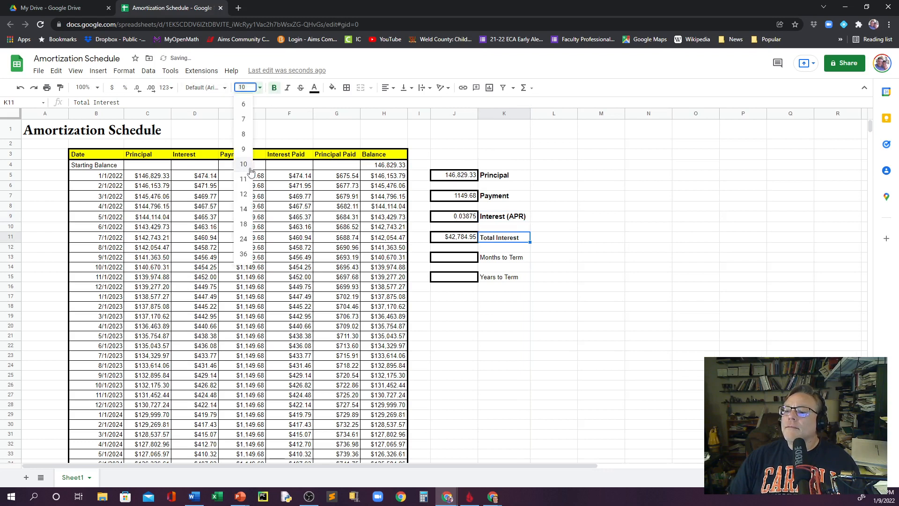
pyautogui.click(243, 182)
# - Make the Months to Term label in K13 bold and set its font size to 11
pyautogui.click(510, 257)
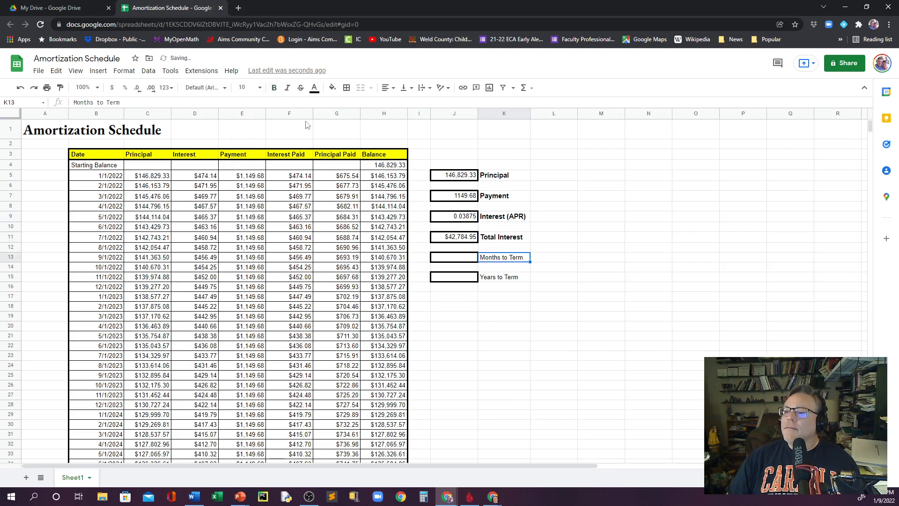
pyautogui.click(274, 88)
pyautogui.click(245, 87)
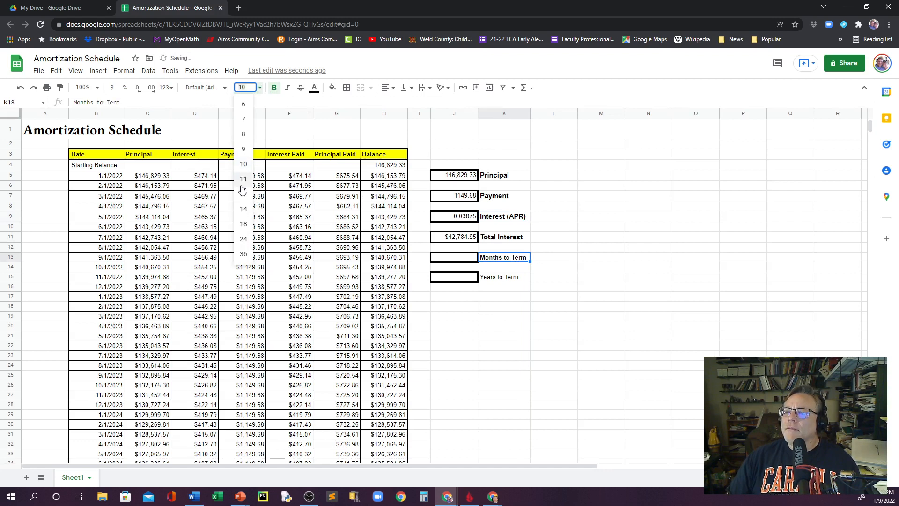
pyautogui.click(240, 179)
# - Make the Years to Term label in K15 bold at font size 11, and widen column K to fit the Months to Term label
pyautogui.click(510, 278)
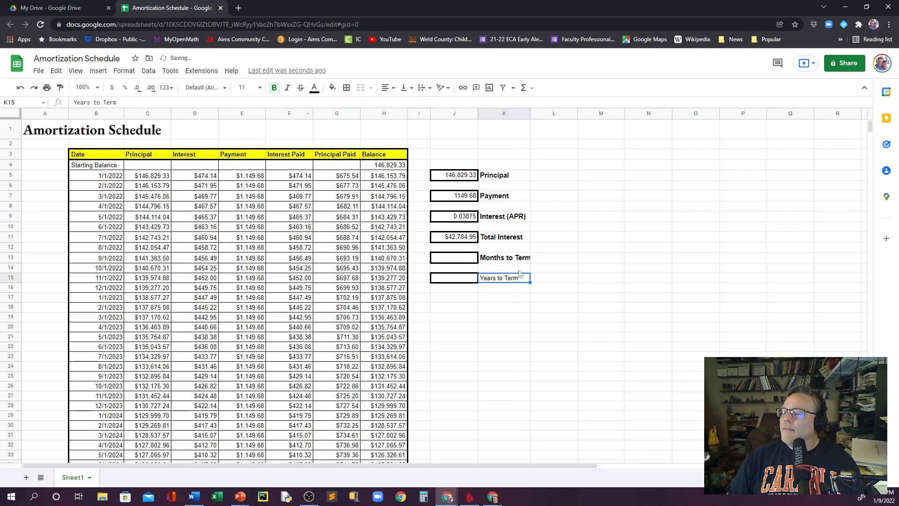
pyautogui.click(274, 88)
pyautogui.click(245, 87)
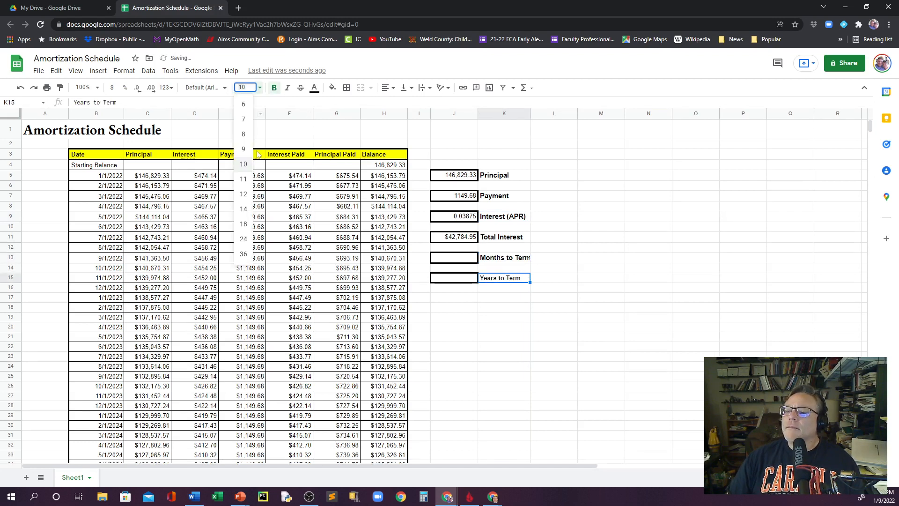
pyautogui.click(246, 178)
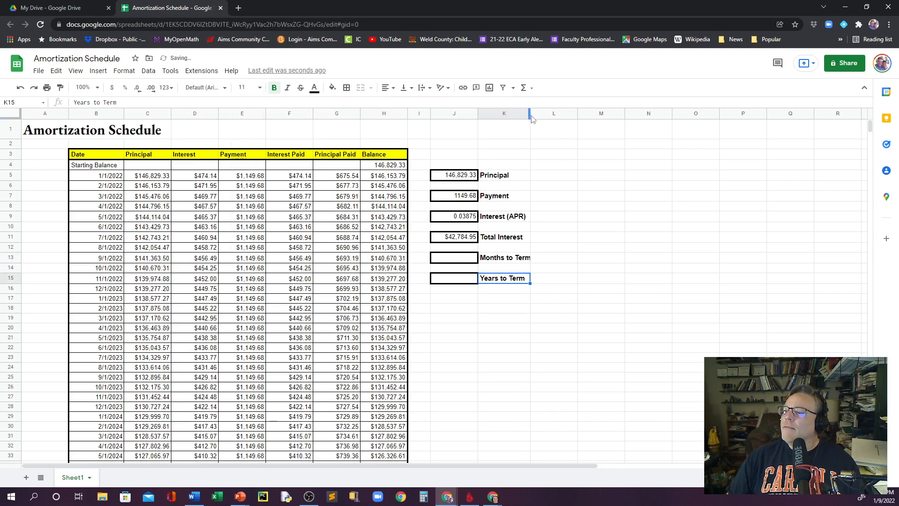
pyautogui.moveTo(529, 115); pyautogui.dragTo(536, 114)
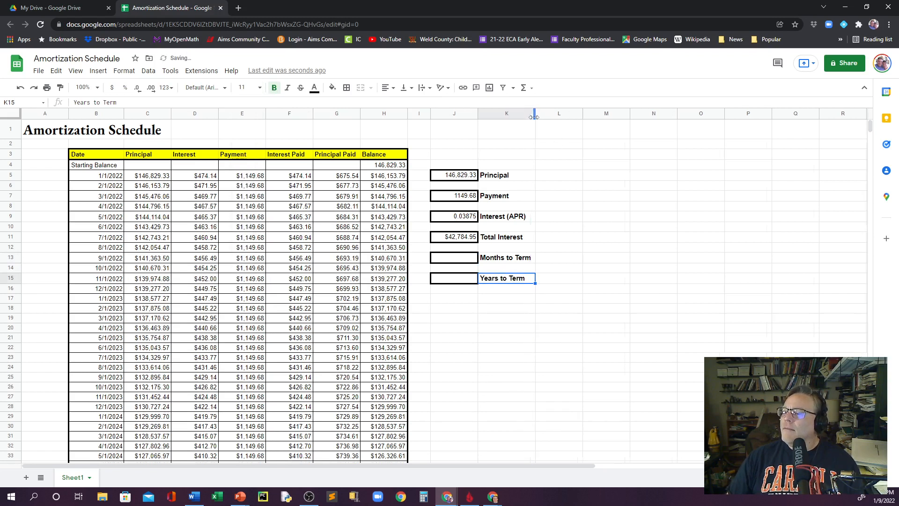
pyautogui.click(515, 291)
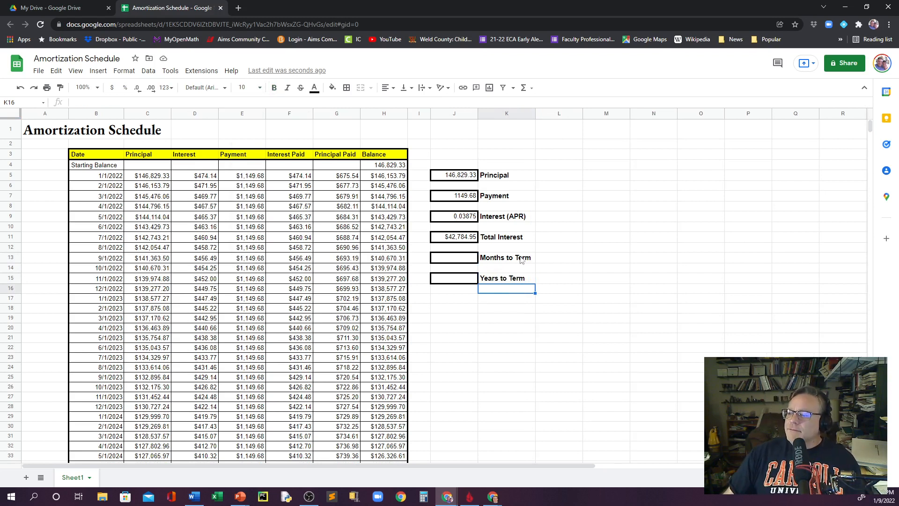
# - With the Months to Term cell J13 selected, examine the Payment column for the month in which the loan is paid off
pyautogui.click(464, 258)
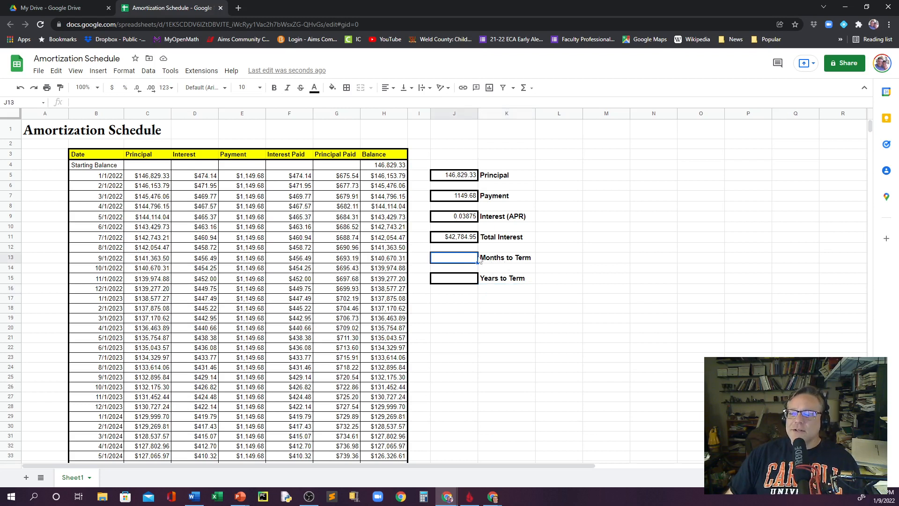
pyautogui.scroll(-5, 294, 274)
pyautogui.scroll(5, 293, 274)
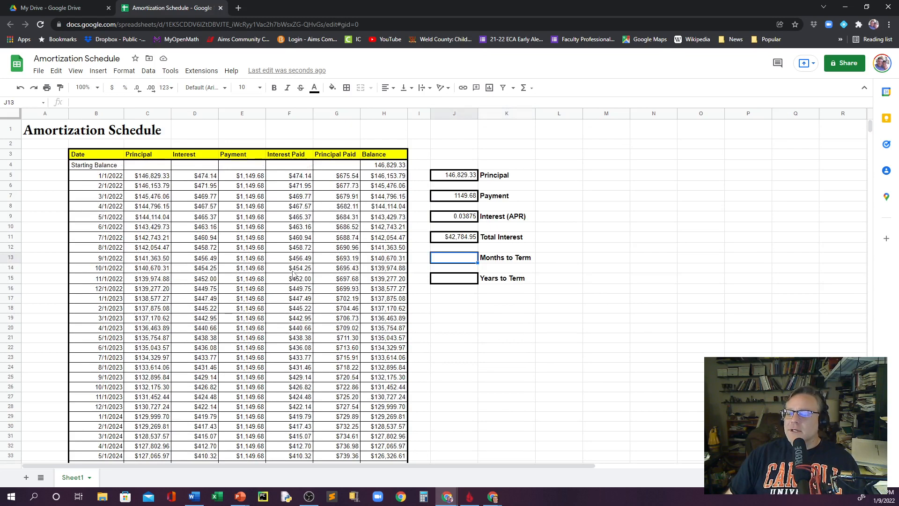
pyautogui.scroll(-17, 316, 287)
pyautogui.scroll(-15, 316, 287)
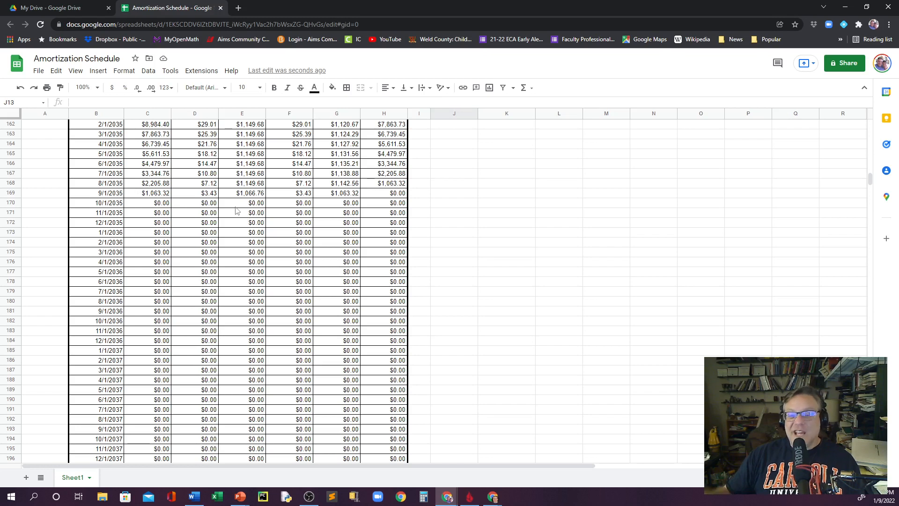
pyautogui.scroll(20, 270, 234)
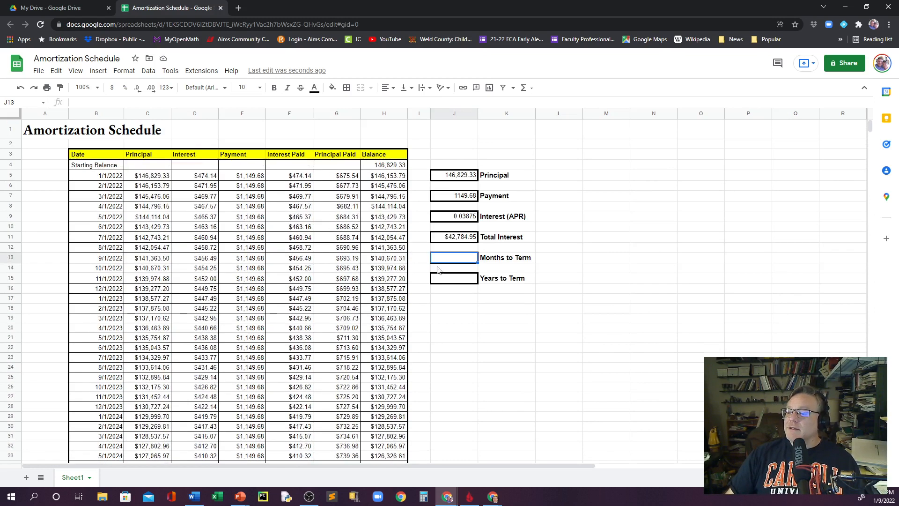
pyautogui.click(453, 279)
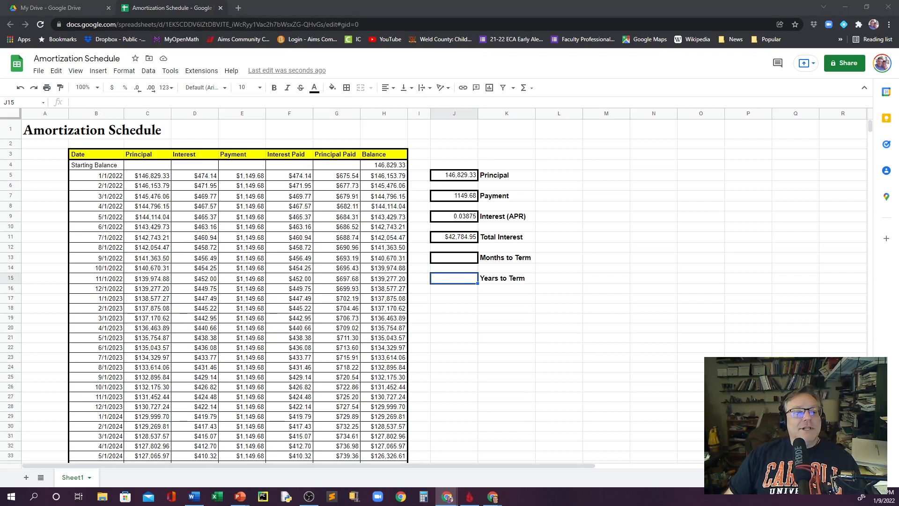
pyautogui.click(452, 263)
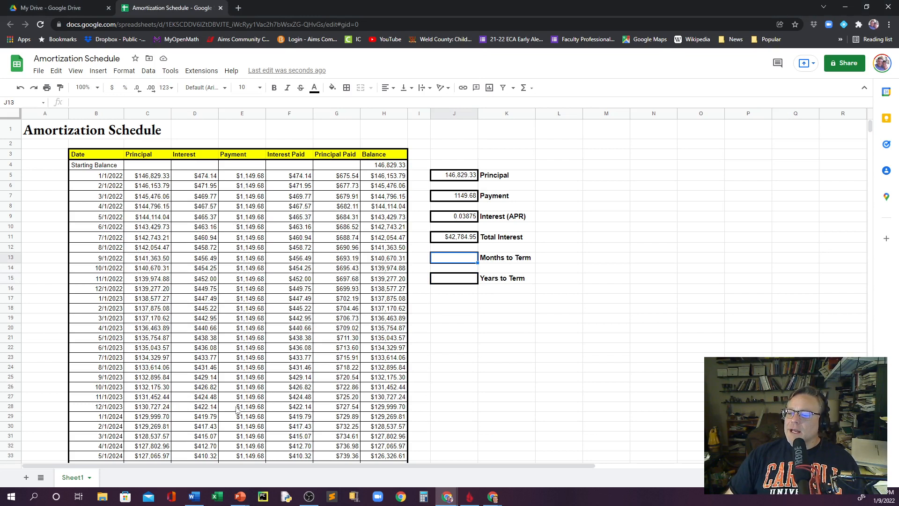
pyautogui.scroll(-5, 235, 299)
pyautogui.scroll(-20, 236, 302)
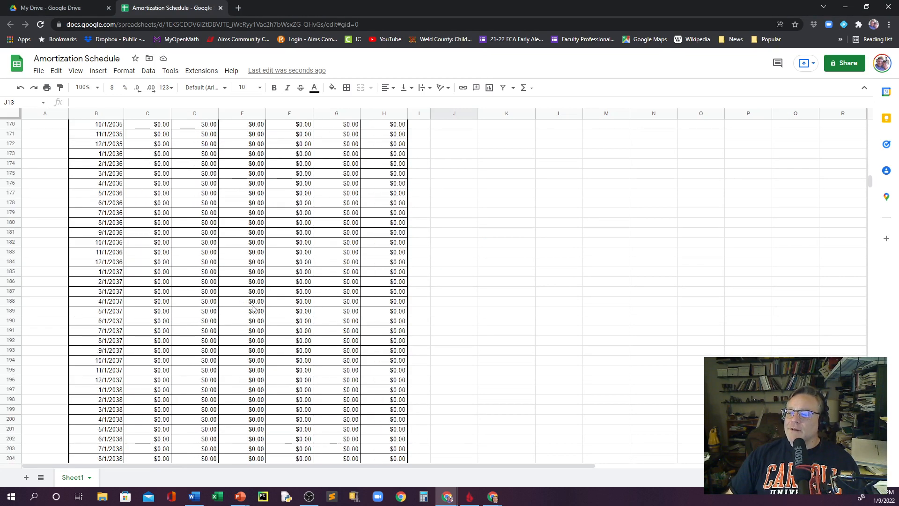
pyautogui.scroll(15, 243, 390)
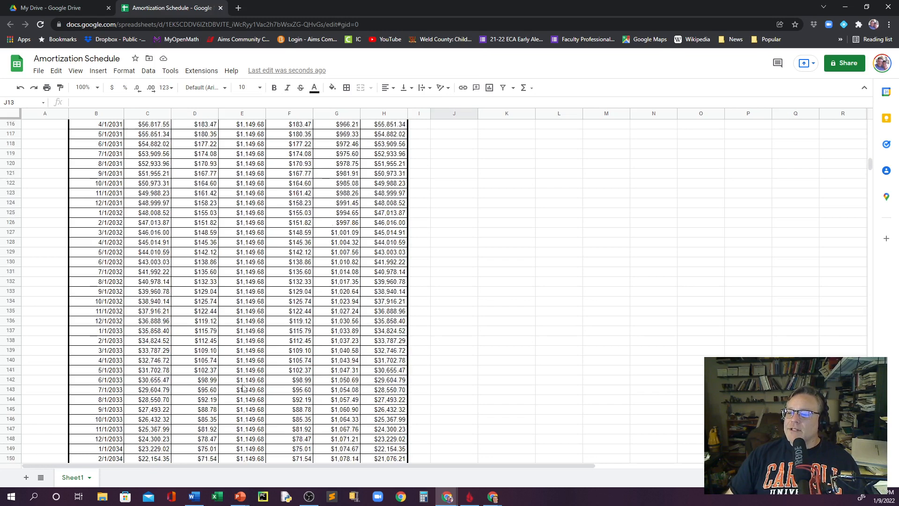
pyautogui.scroll(-10, 243, 385)
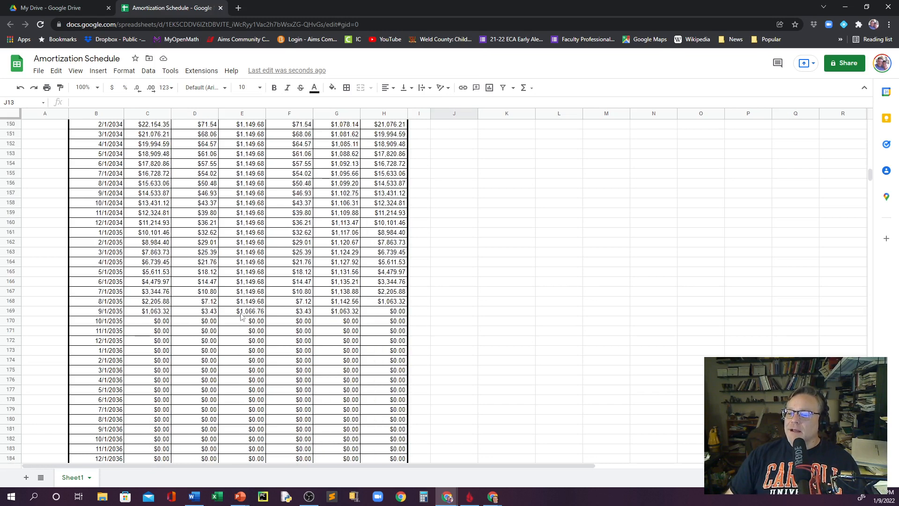
pyautogui.scroll(20, 242, 348)
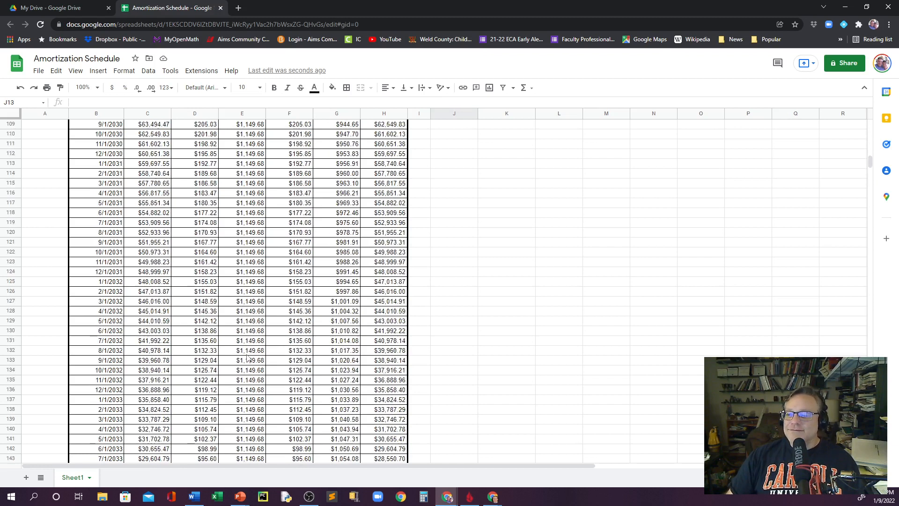
pyautogui.scroll(5, 246, 358)
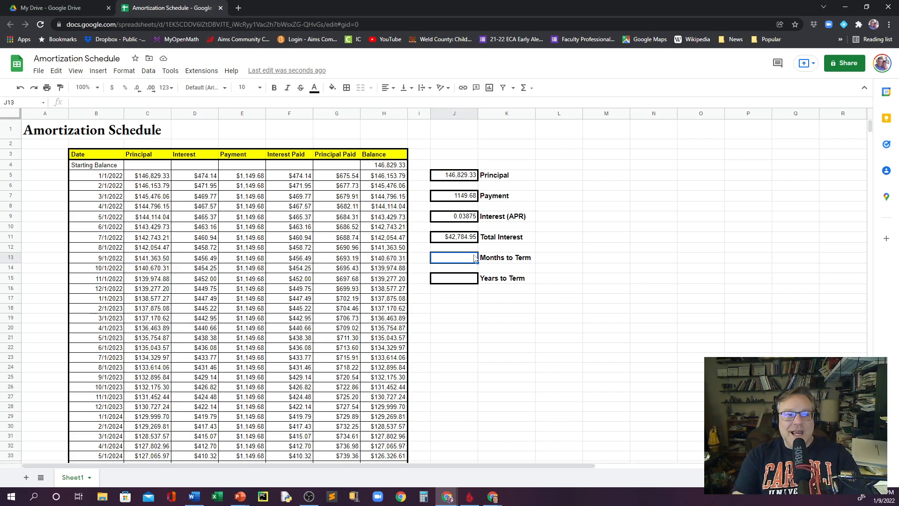
# - Enter =countif(E5:E500,">0") in the Months to Term cell J13 to count the payments greater than zero
pyautogui.write('=')
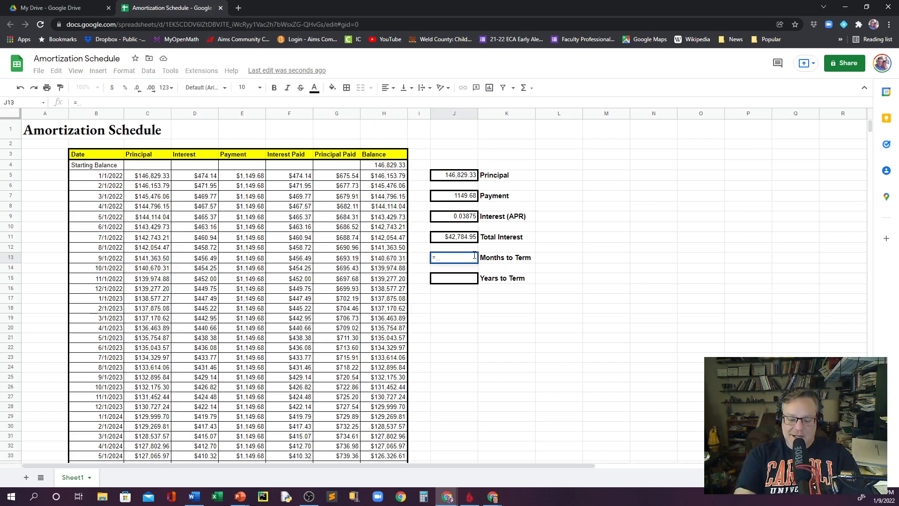
pyautogui.write('countif')
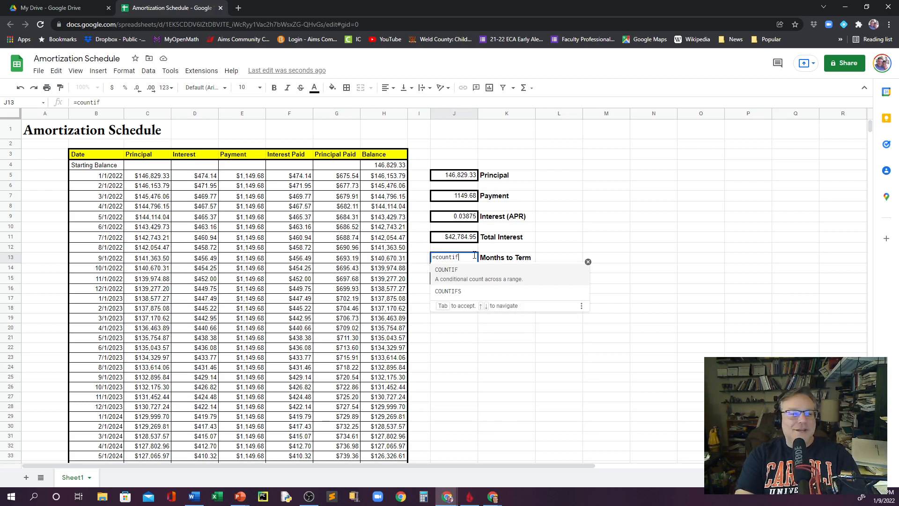
pyautogui.write('(')
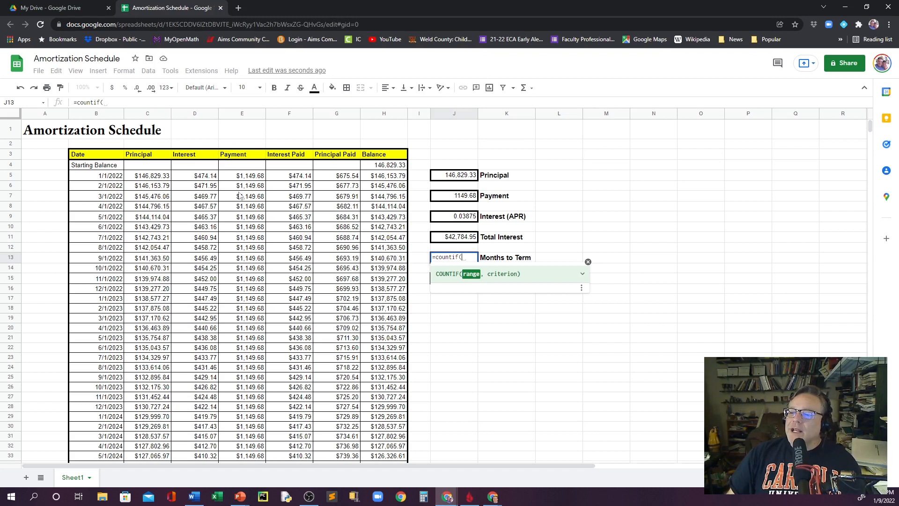
pyautogui.click(243, 176)
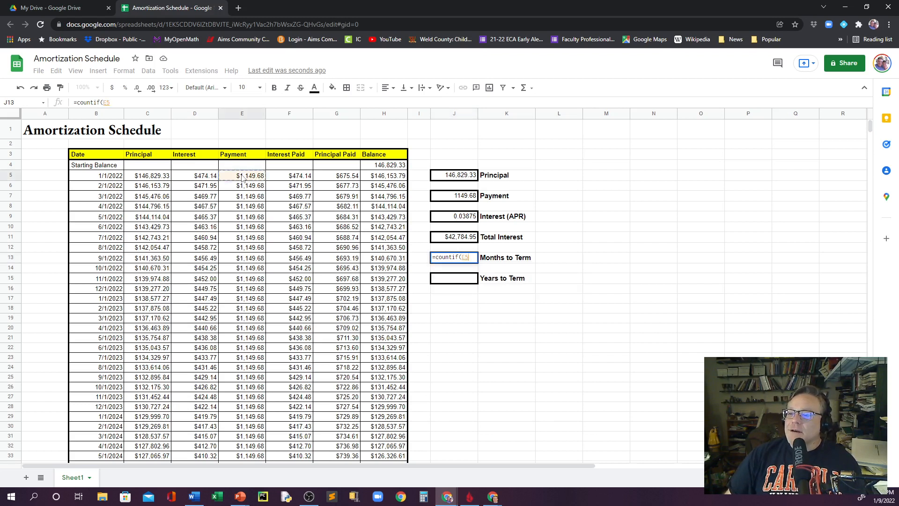
pyautogui.moveTo(243, 178); pyautogui.dragTo(251, 262)
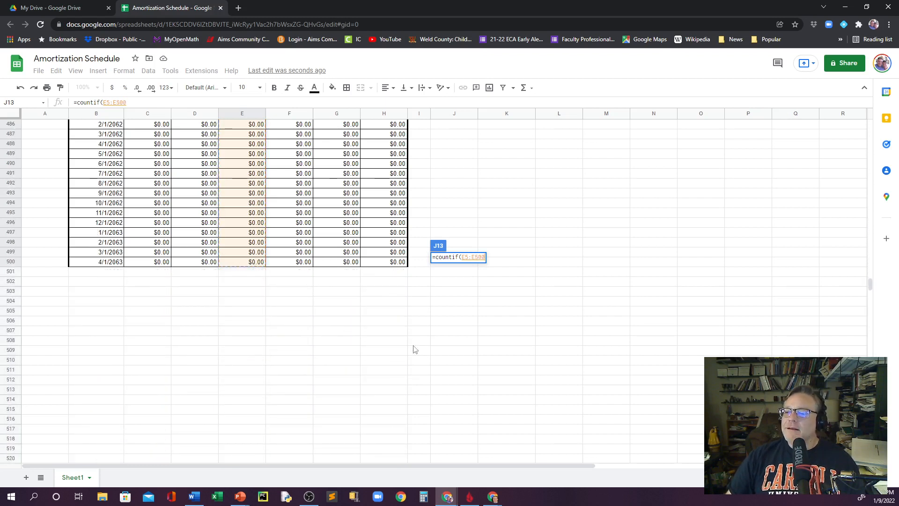
pyautogui.scroll(4, 412, 355)
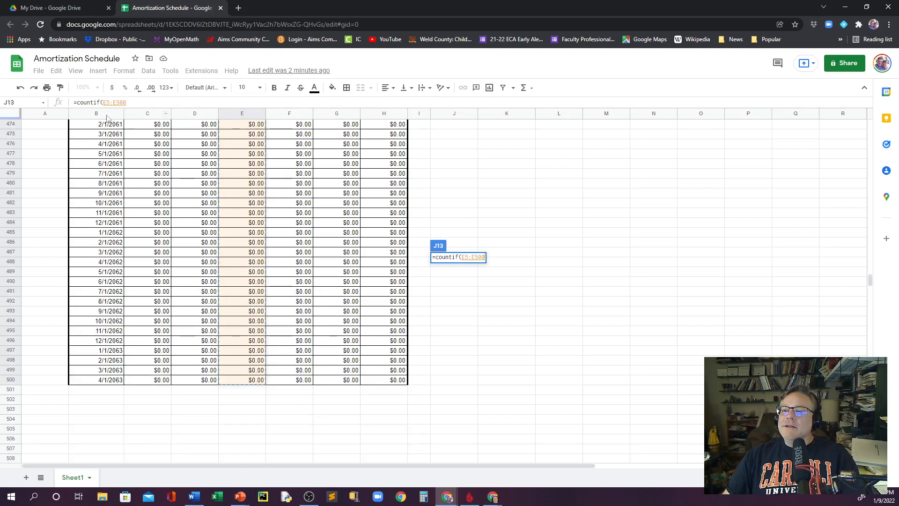
pyautogui.click(135, 103)
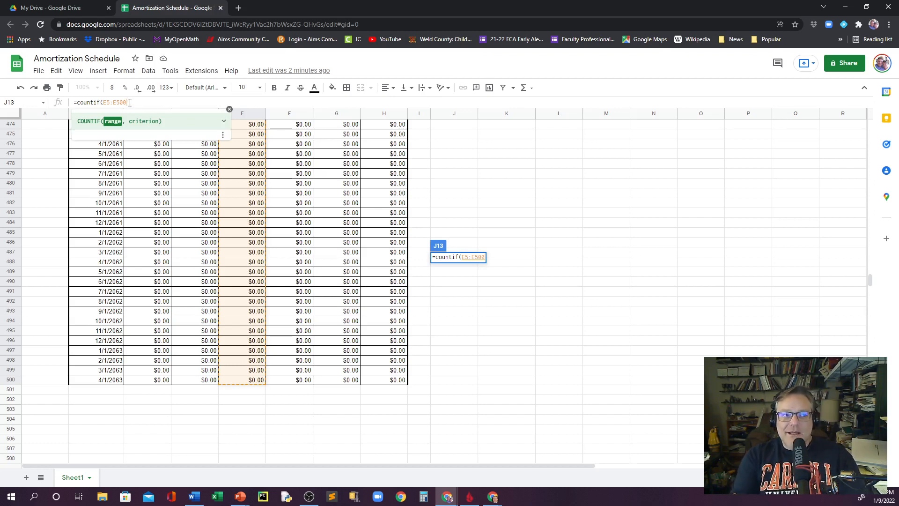
pyautogui.write(',')
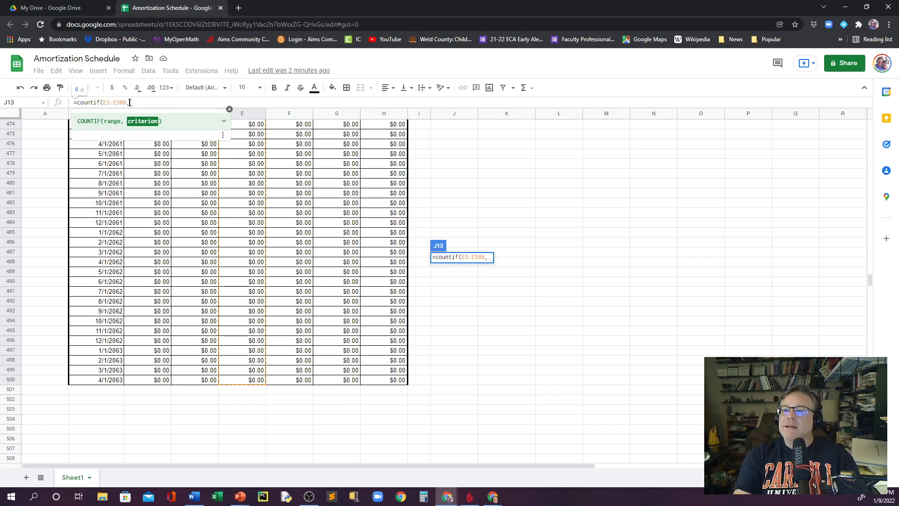
pyautogui.write('"')
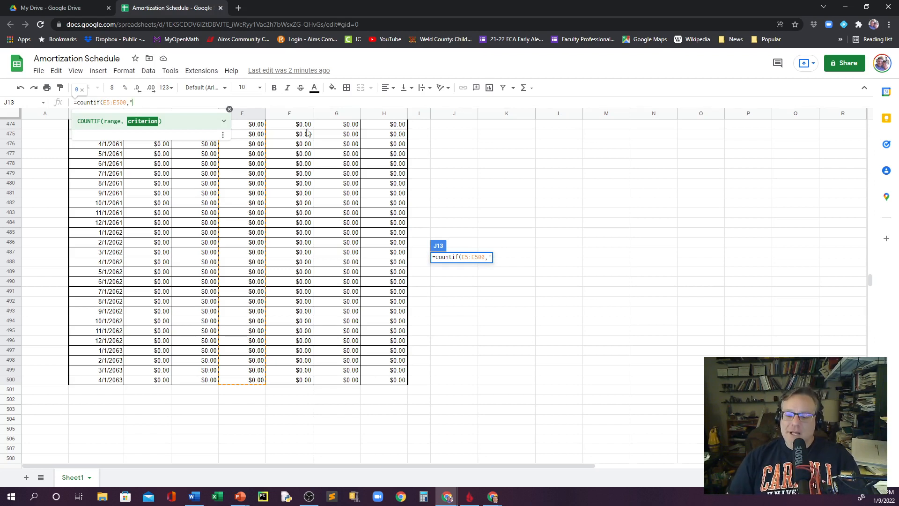
pyautogui.write('>')
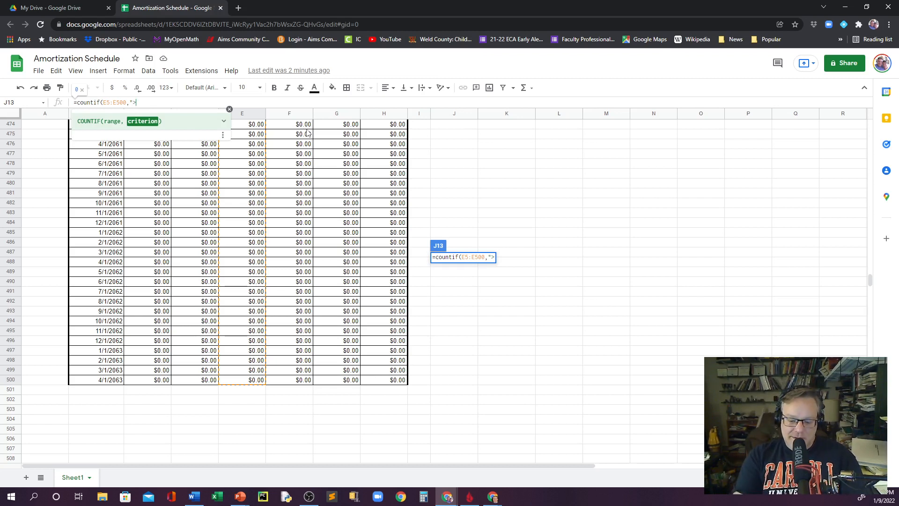
pyautogui.write('0"')
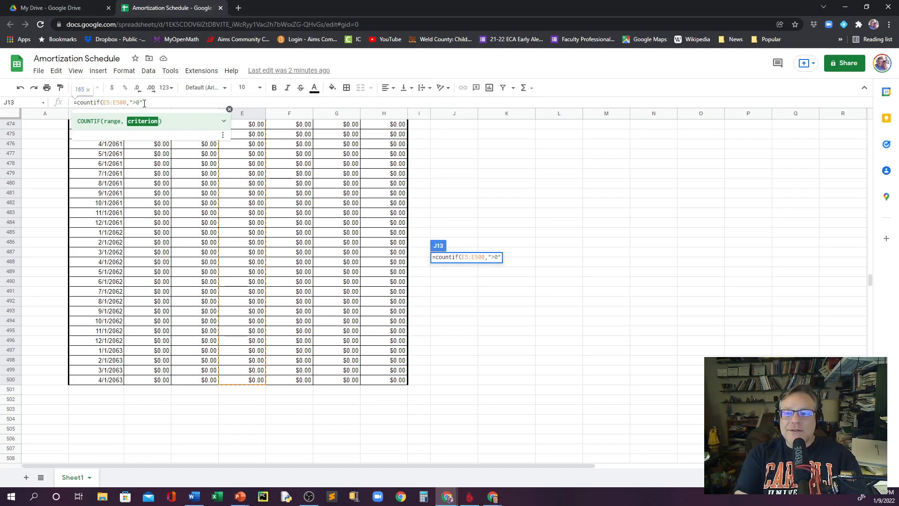
pyautogui.write(')')
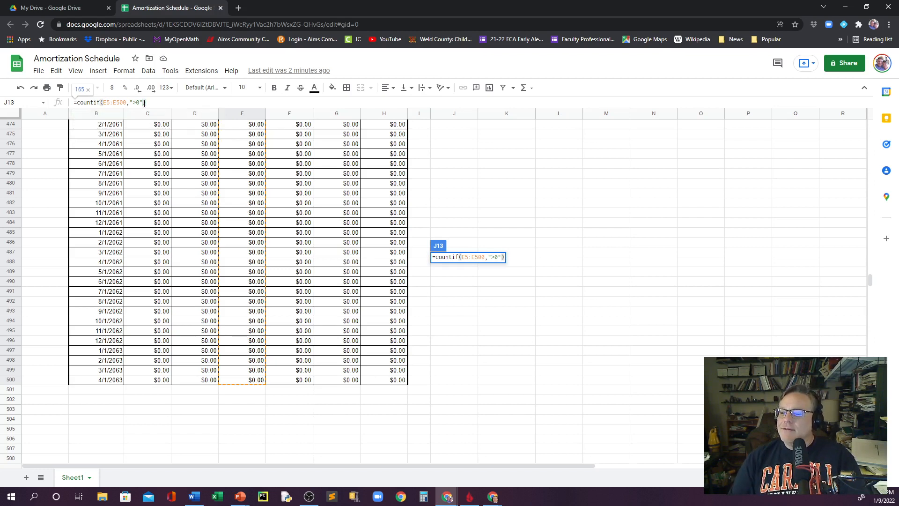
pyautogui.press('Return')
pyautogui.scroll(5, 462, 202)
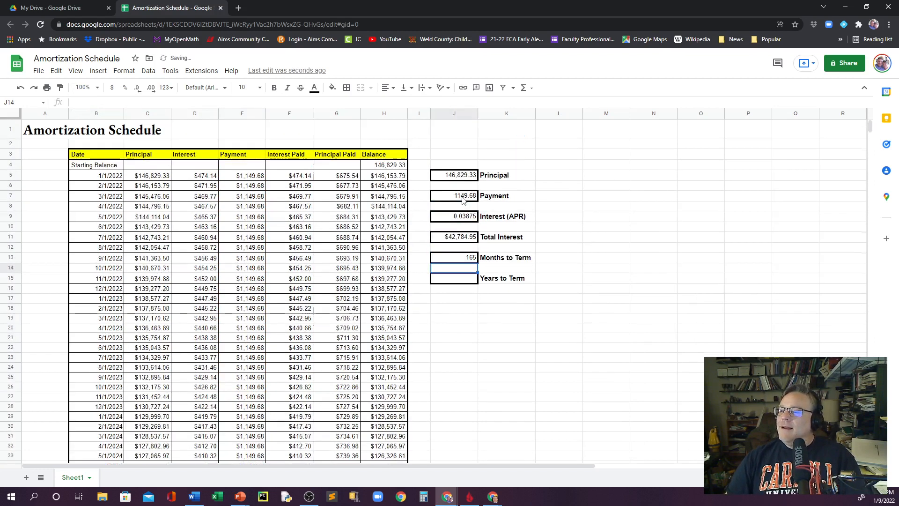
# - Select the Months to Term result in J13 and check its formula against the Payment column of the schedule
pyautogui.click(469, 259)
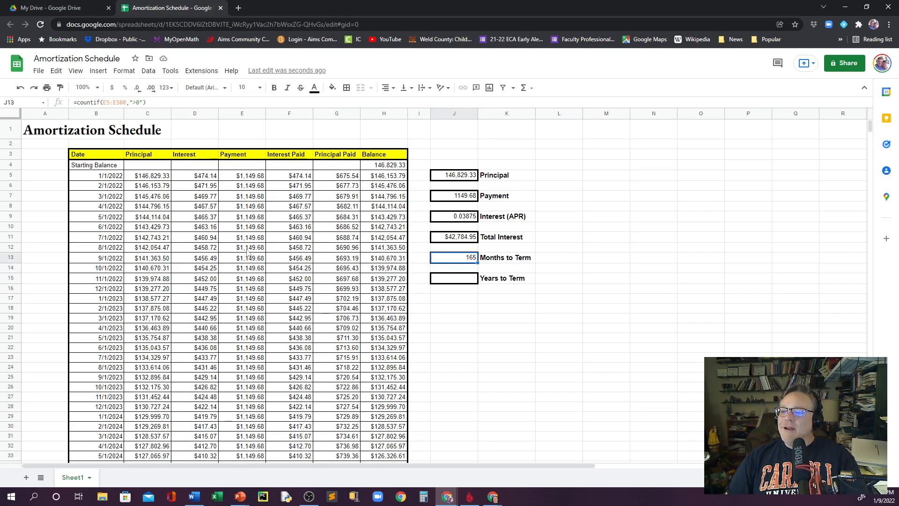
pyautogui.scroll(-20, 248, 187)
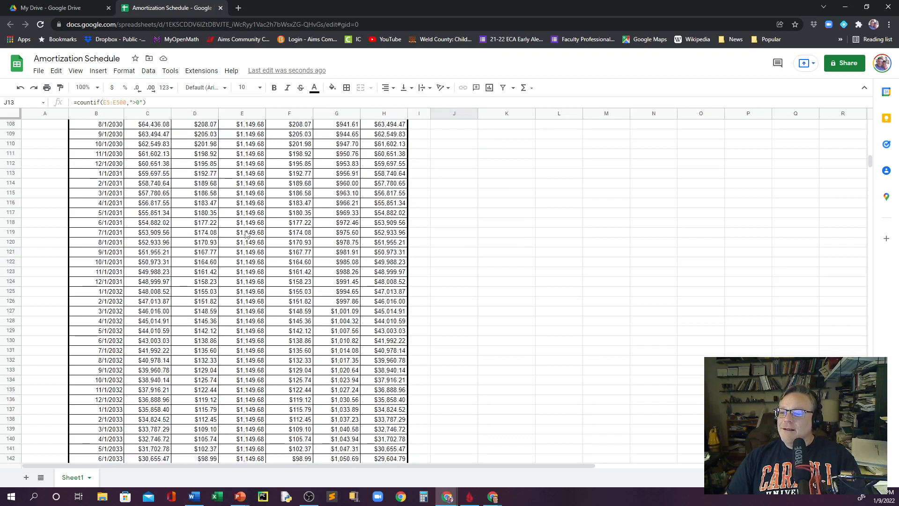
pyautogui.scroll(-5, 247, 235)
pyautogui.scroll(20, 247, 235)
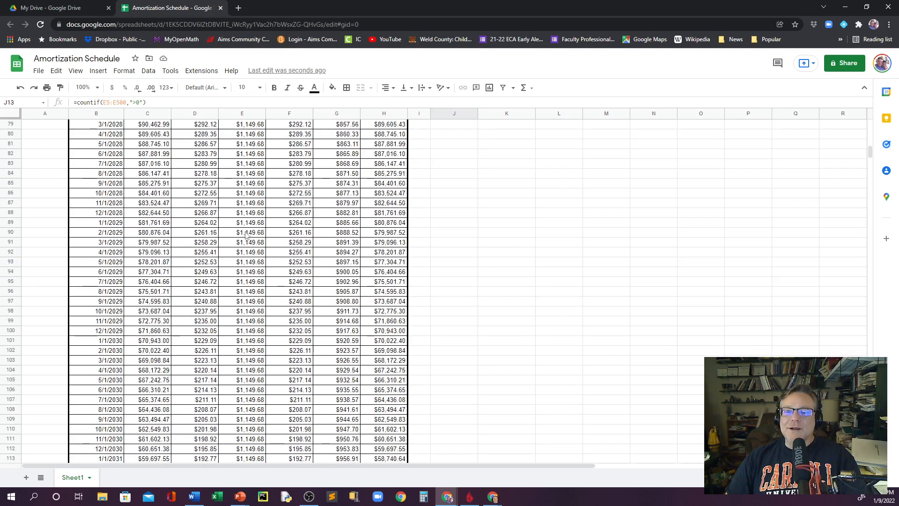
pyautogui.scroll(5, 247, 235)
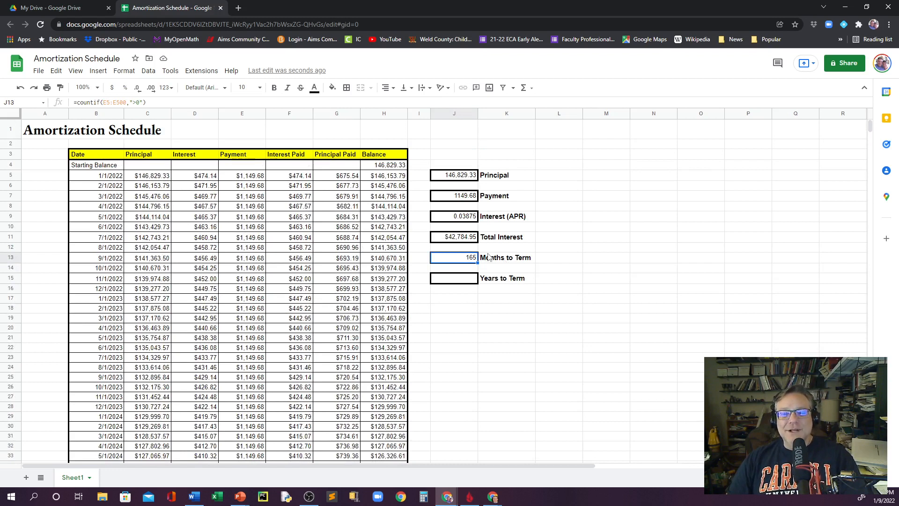
# - Calculate Years to Term in J15 by dividing the Months to Term value by 12 with the formula =J13/12
pyautogui.click(470, 281)
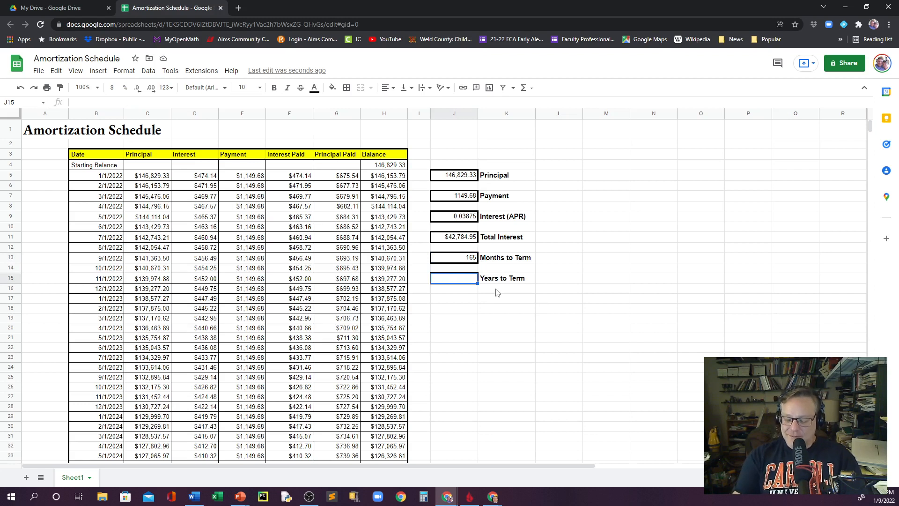
pyautogui.write('=')
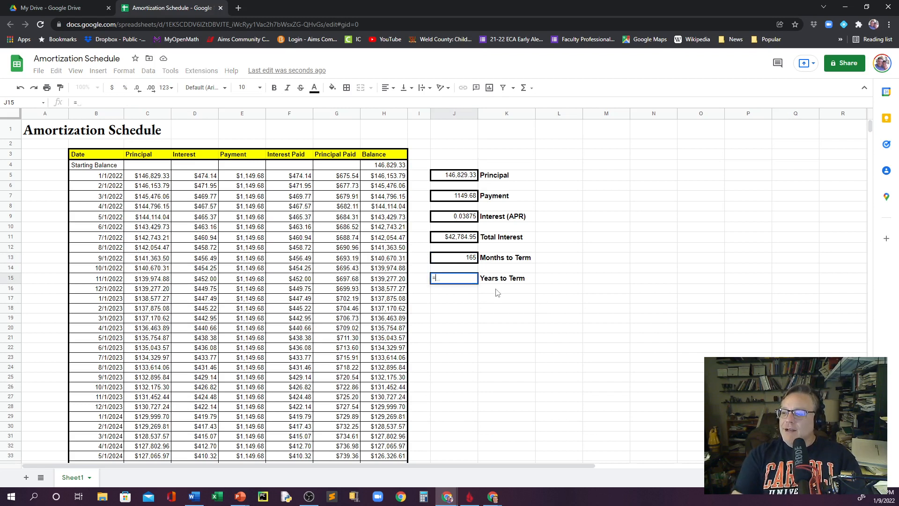
pyautogui.click(466, 260)
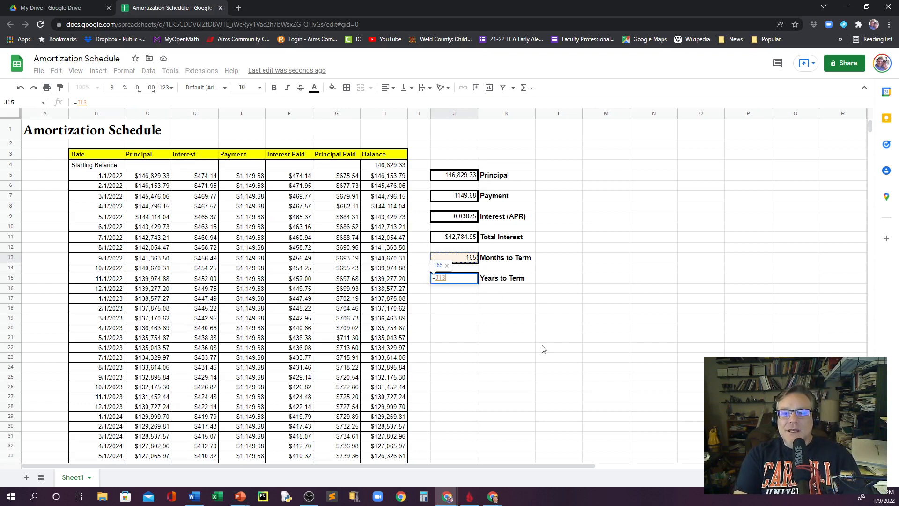
pyautogui.write('/')
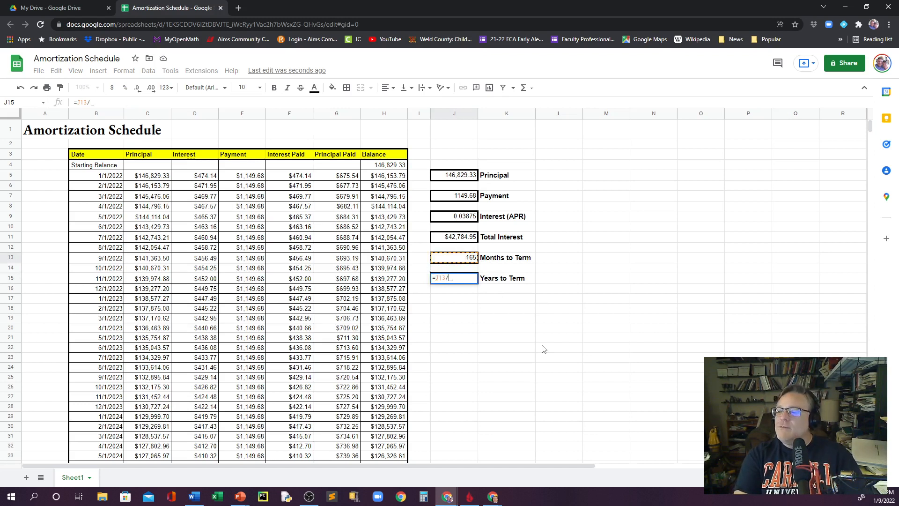
pyautogui.write('12')
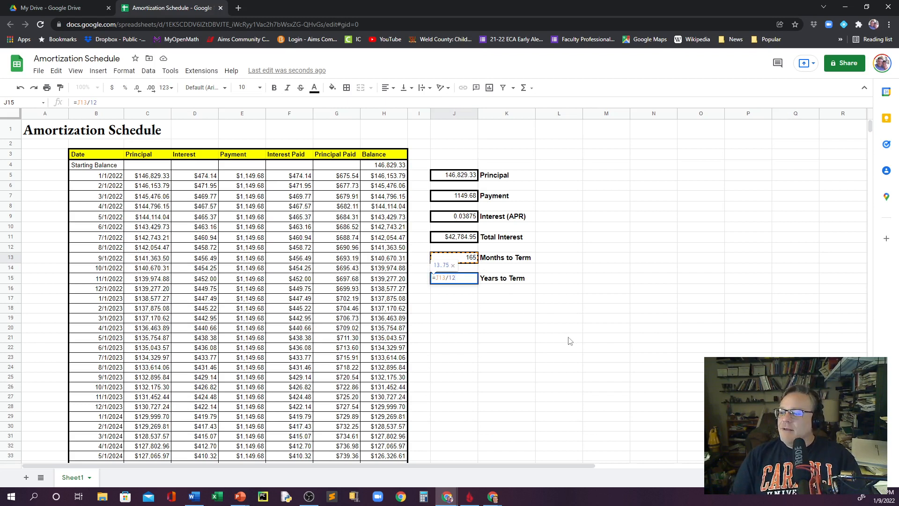
pyautogui.press('Return')
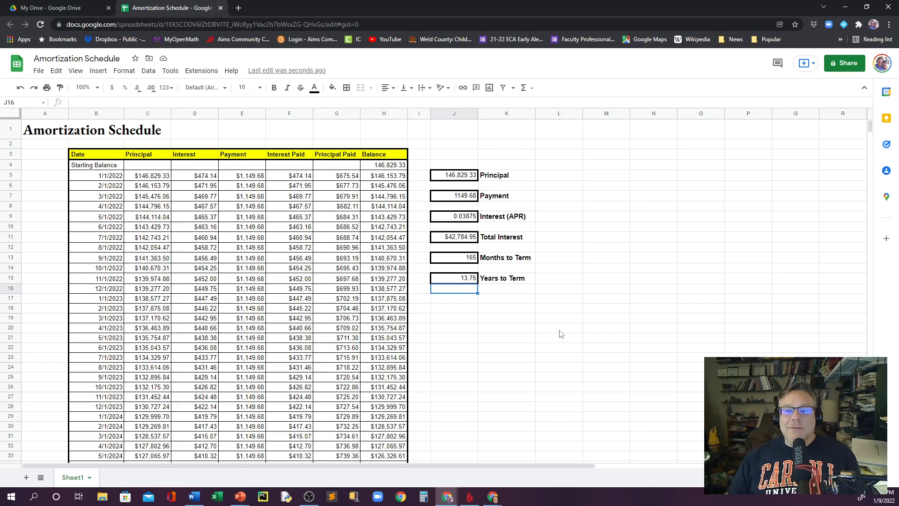
# - Increase the font size of the Amortization Schedule title in A1 to 36
pyautogui.click(58, 133)
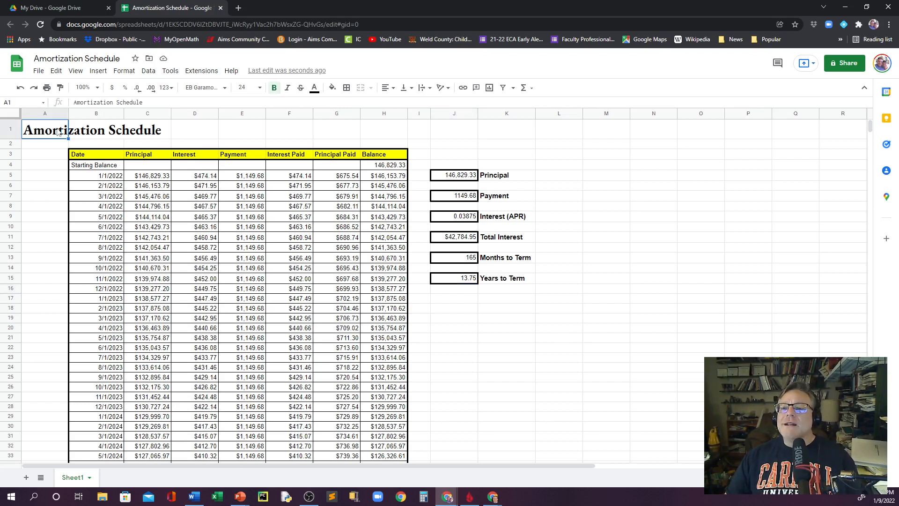
pyautogui.click(259, 89)
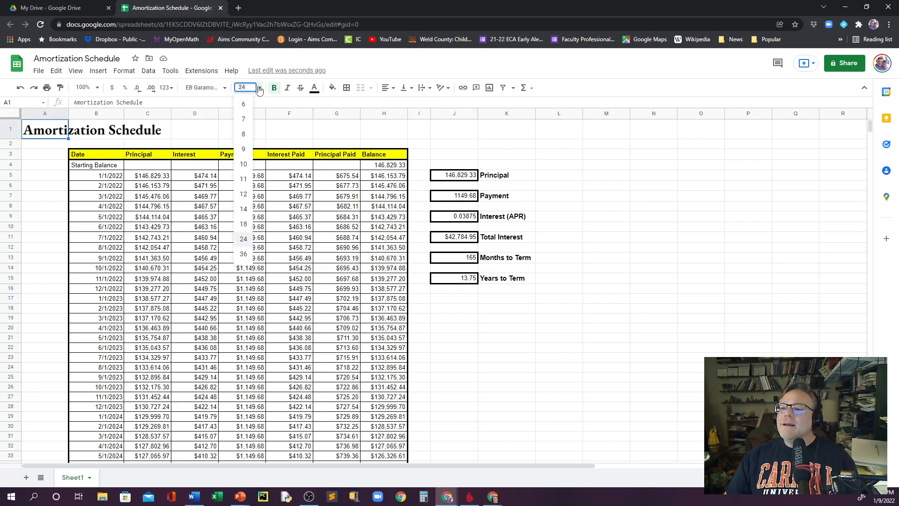
pyautogui.click(244, 256)
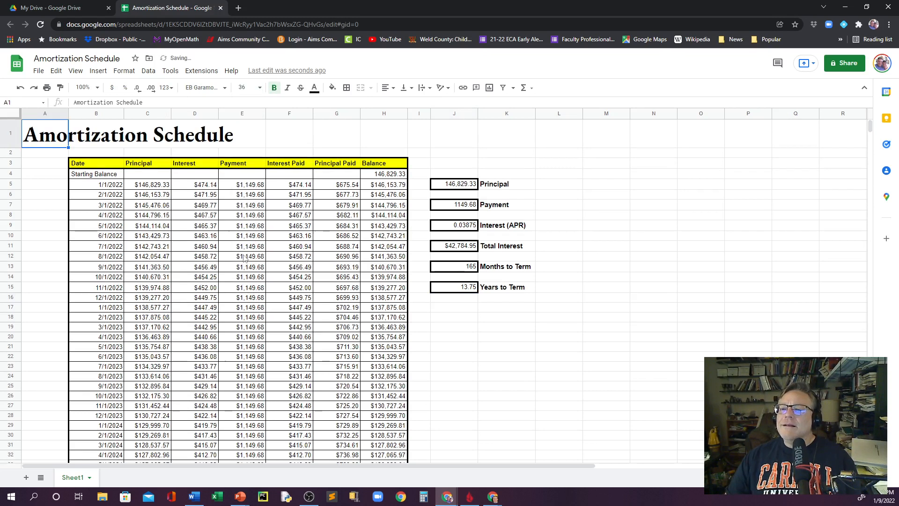
pyautogui.click(492, 300)
pyautogui.scroll(-10, 510, 309)
pyautogui.scroll(10, 512, 313)
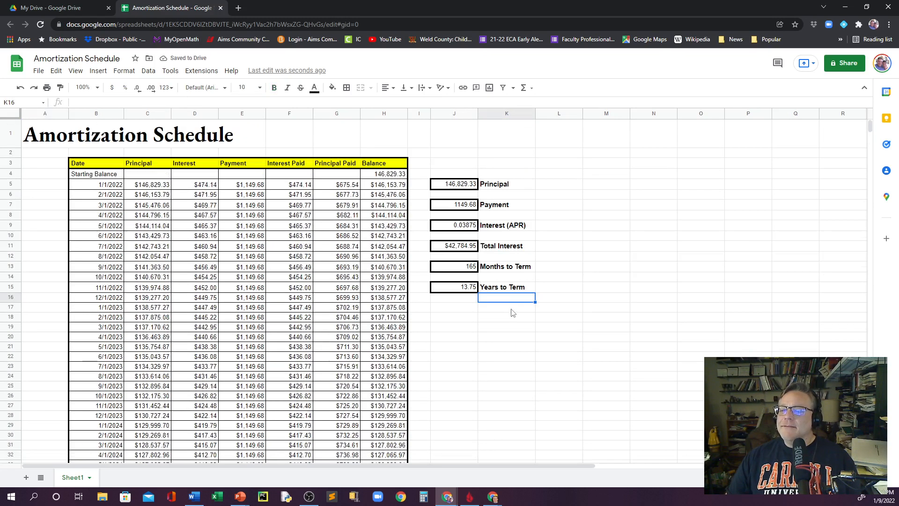
pyautogui.scroll(-3, 512, 312)
pyautogui.scroll(3, 513, 313)
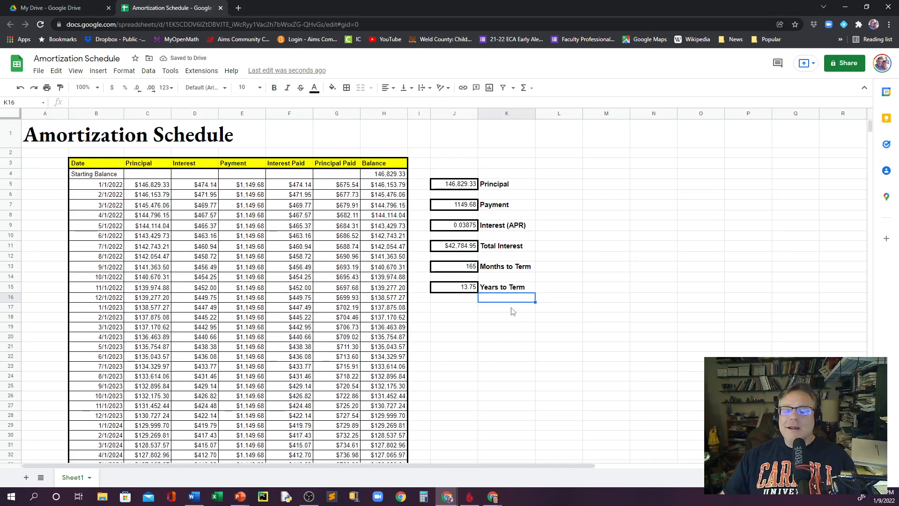
pyautogui.click(458, 153)
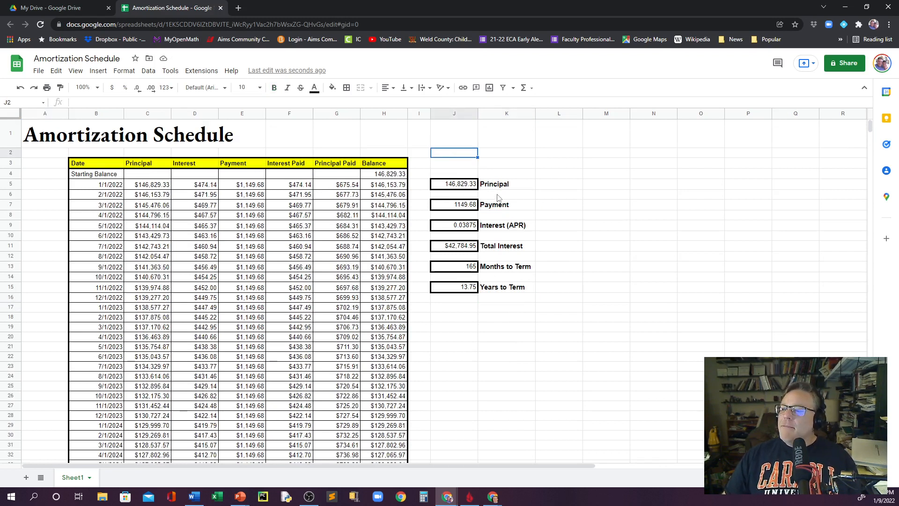
# - Test the schedule with a smaller loan by setting the Principal in J5 to 5000 and the Payment in J7 to 500
pyautogui.click(448, 185)
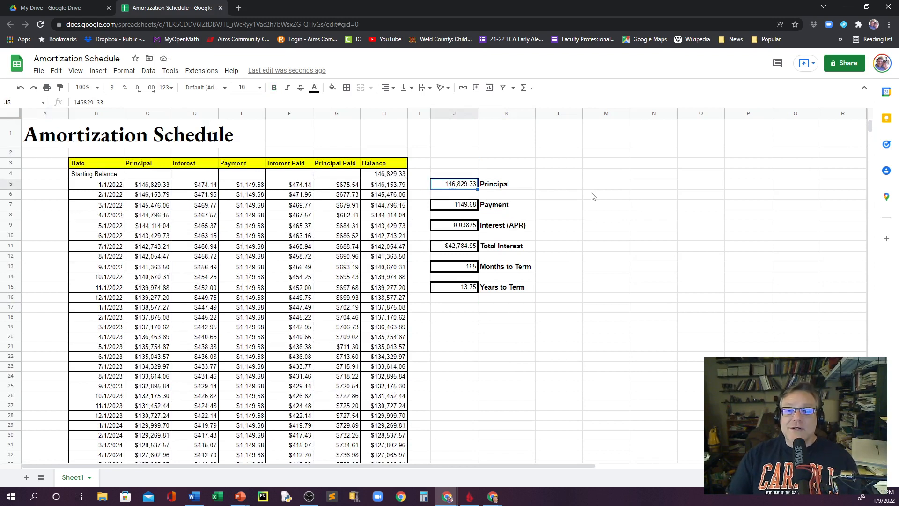
pyautogui.write('5000')
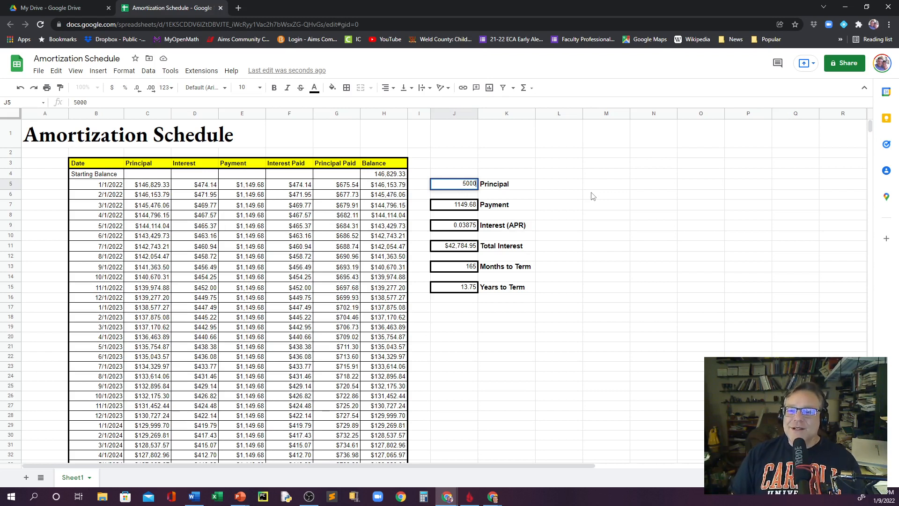
pyautogui.press('Return')
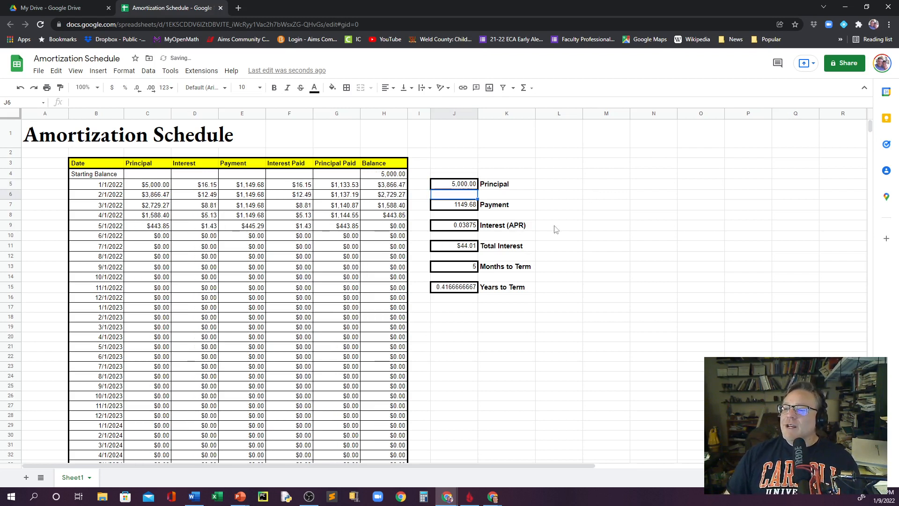
pyautogui.click(463, 207)
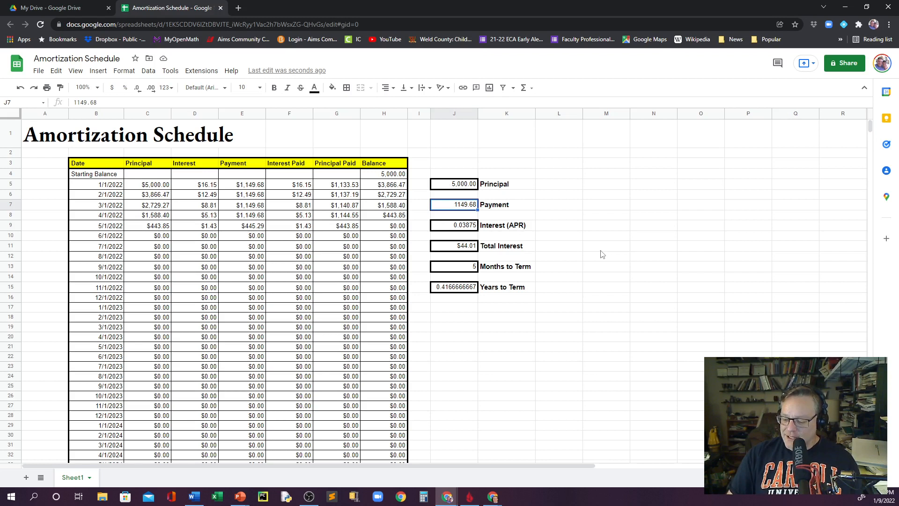
pyautogui.write('500')
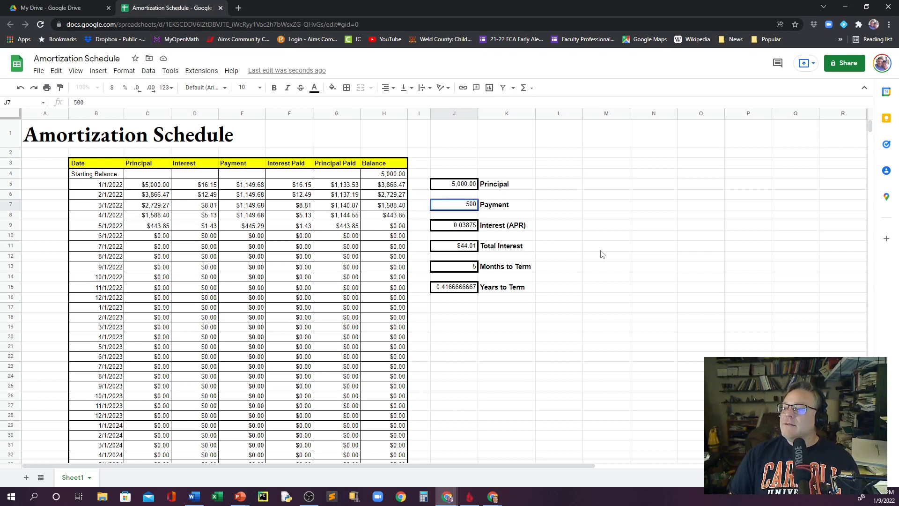
pyautogui.press('Return')
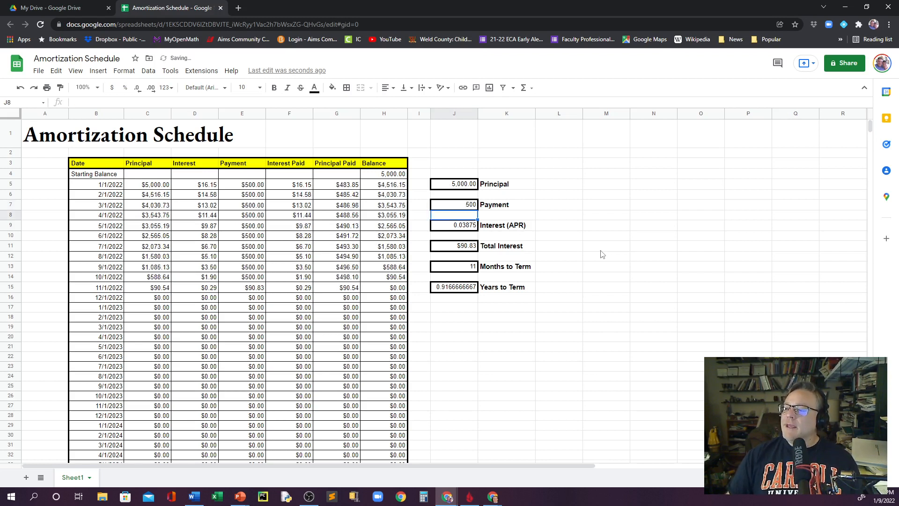
pyautogui.click(468, 228)
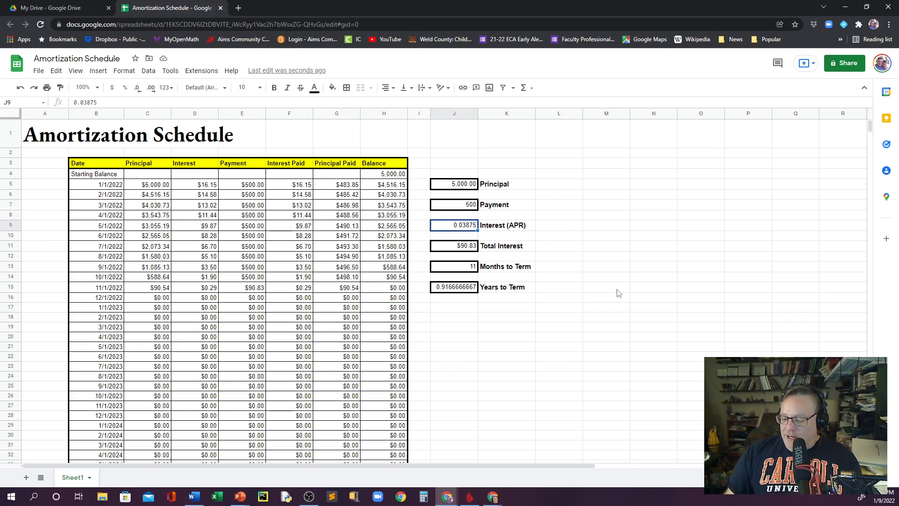
pyautogui.write('6')
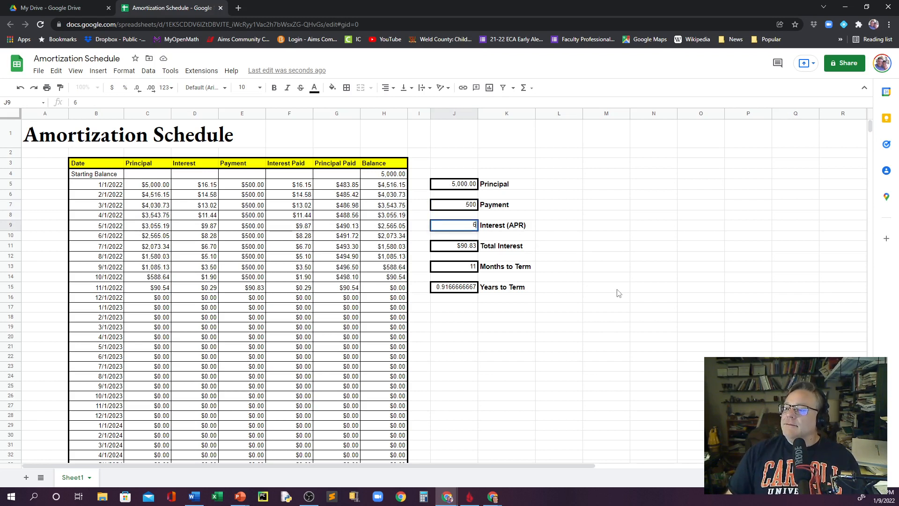
pyautogui.press('Return')
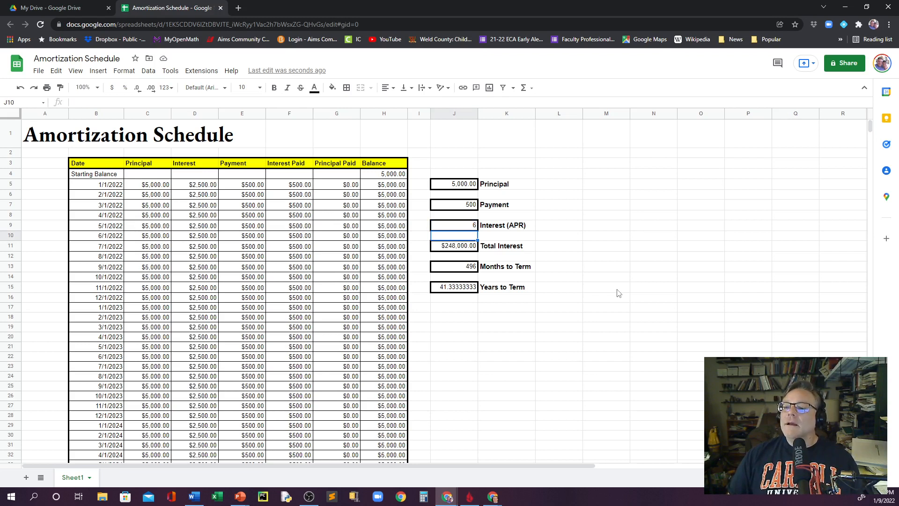
# - Set the Interest (APR) in J9 to .06, a 6 percent rate written as a decimal
pyautogui.click(464, 228)
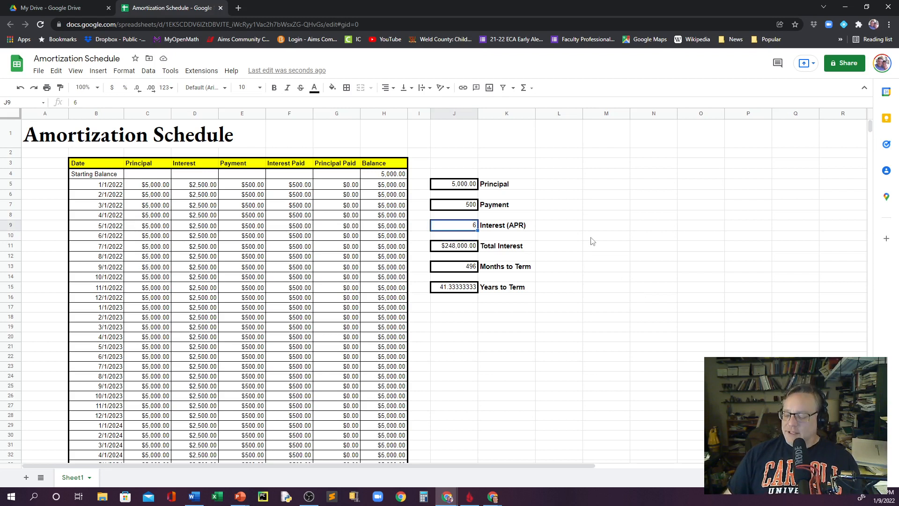
pyautogui.write('.0')
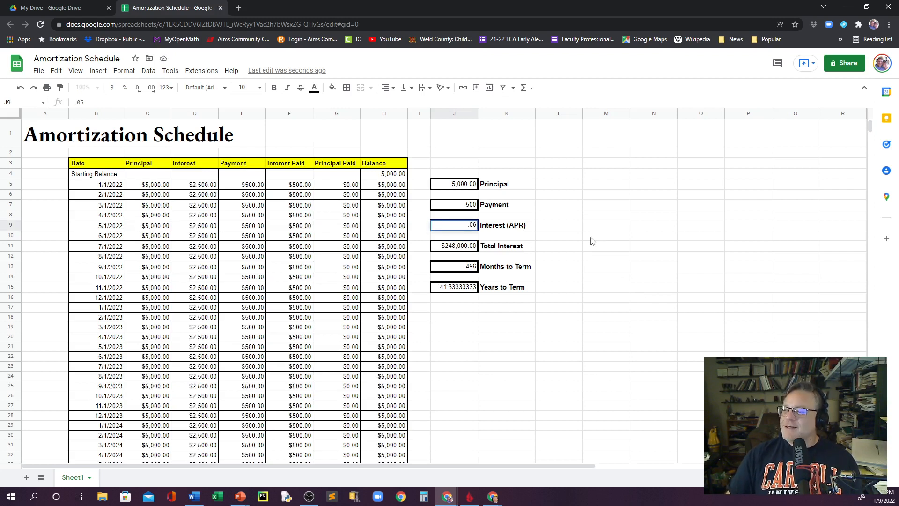
pyautogui.press('Return')
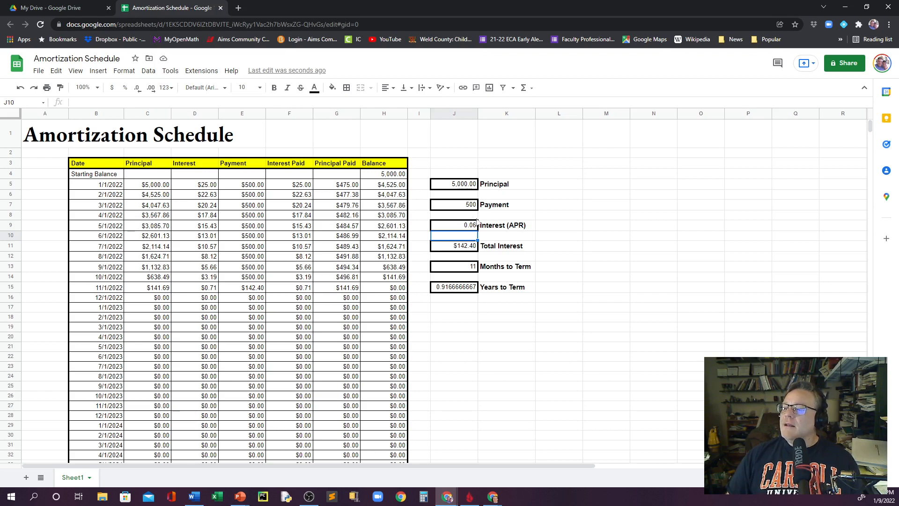
# - Format the Payment in J7, the Principal in J5 and the Total Interest in J11 as currency
pyautogui.click(465, 206)
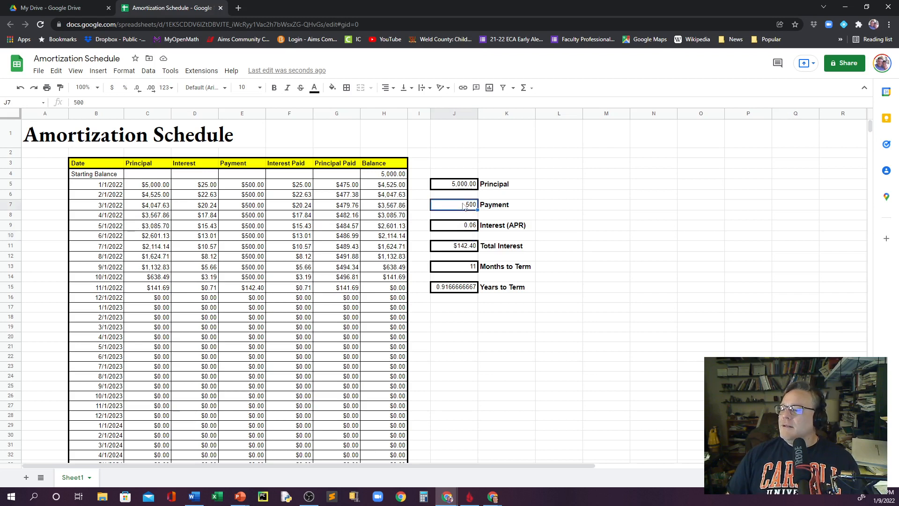
pyautogui.click(112, 88)
pyautogui.click(459, 186)
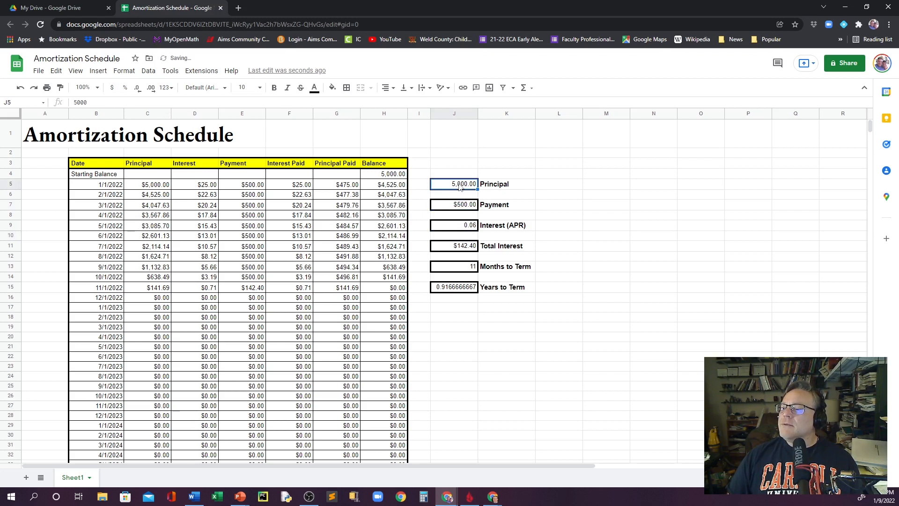
pyautogui.click(112, 88)
pyautogui.click(446, 249)
pyautogui.click(111, 87)
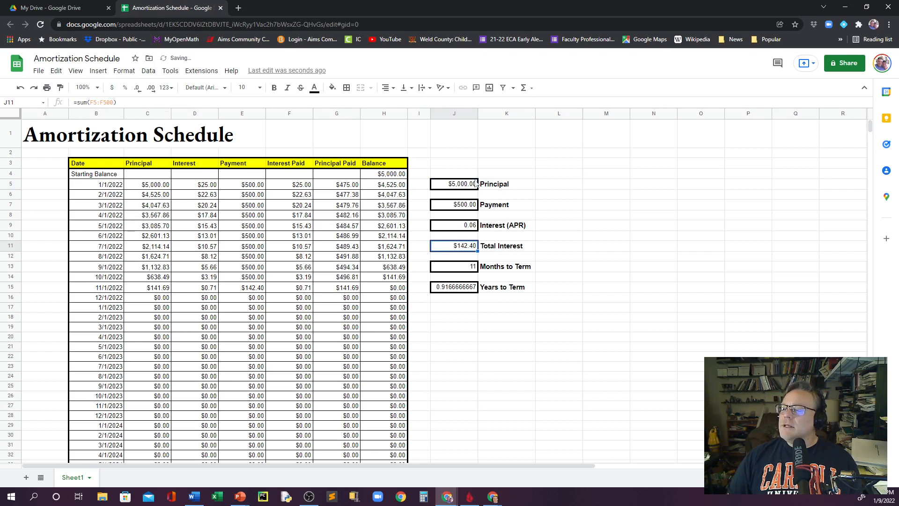
pyautogui.click(597, 267)
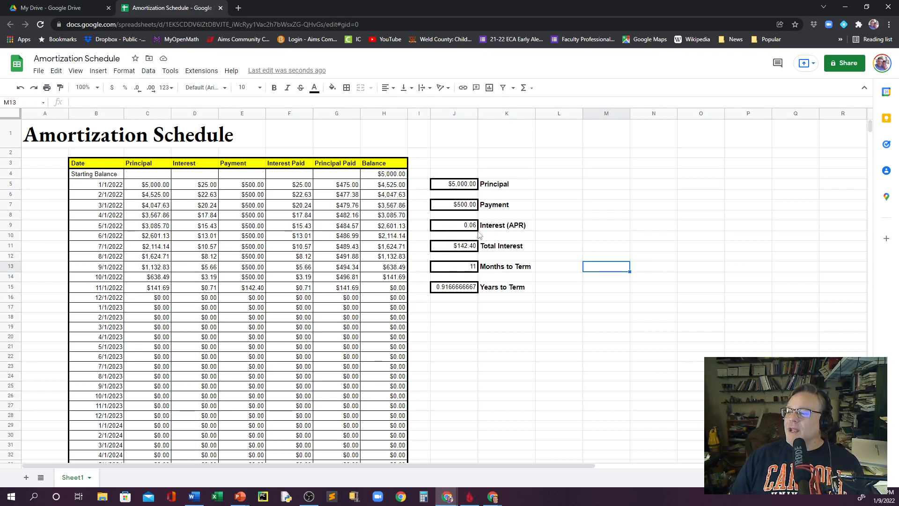
# - Test a Payment of 200 in J7 and review the schedule down to its final payment row
pyautogui.click(463, 206)
pyautogui.write('2')
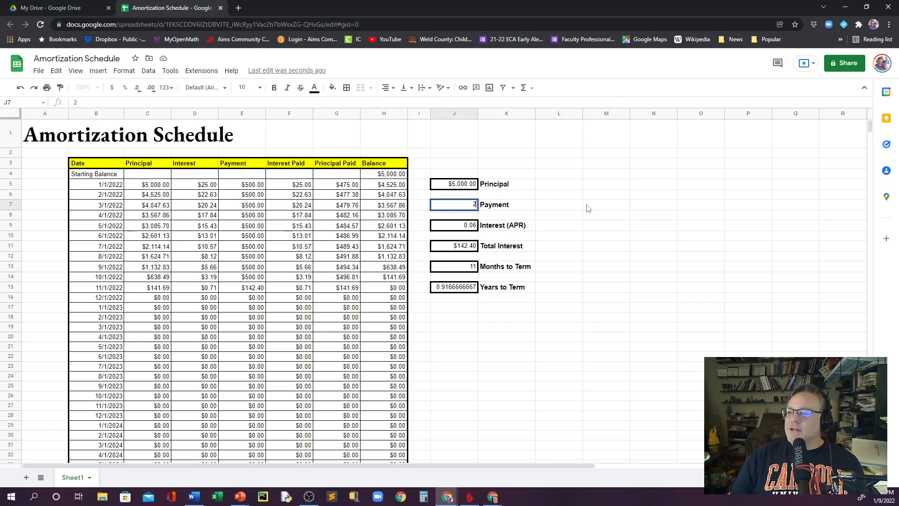
pyautogui.press('Return')
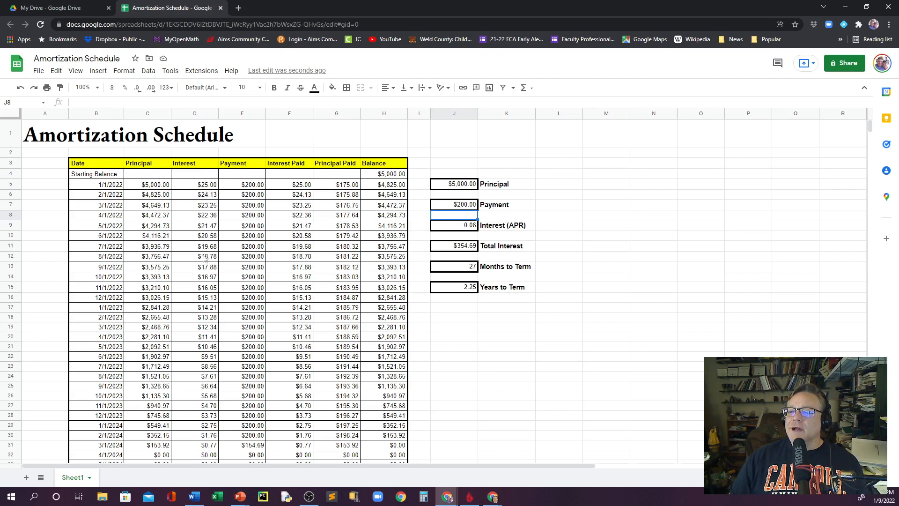
pyautogui.scroll(-3, 209, 276)
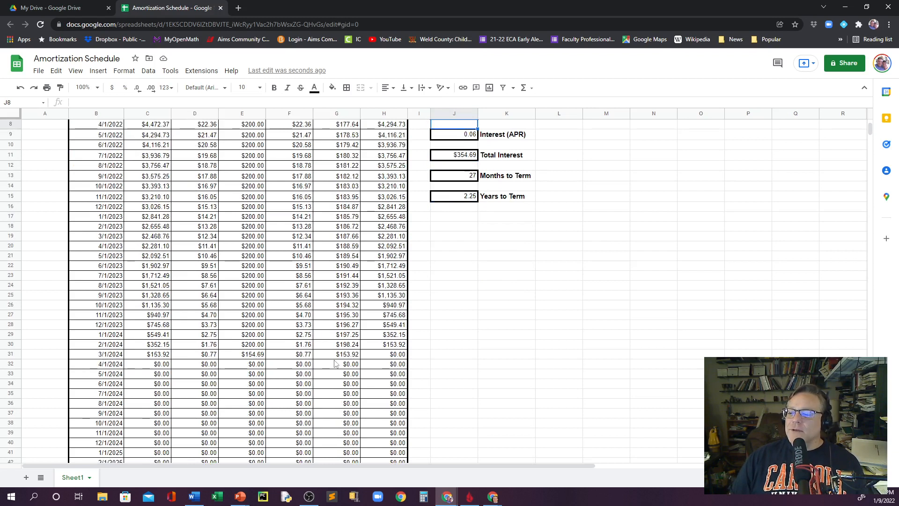
pyautogui.scroll(3, 336, 363)
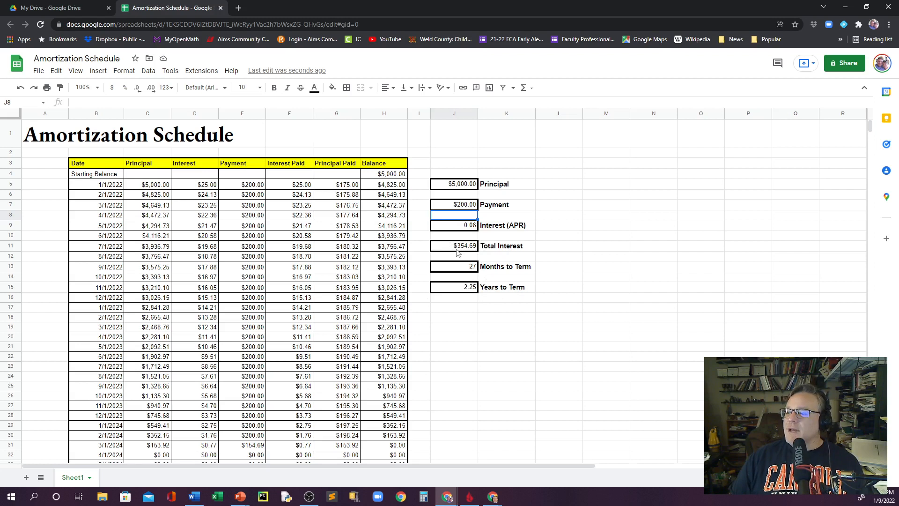
# - Set the Payment in J7 to 300 to test the loan summary with a larger monthly payment
pyautogui.click(465, 206)
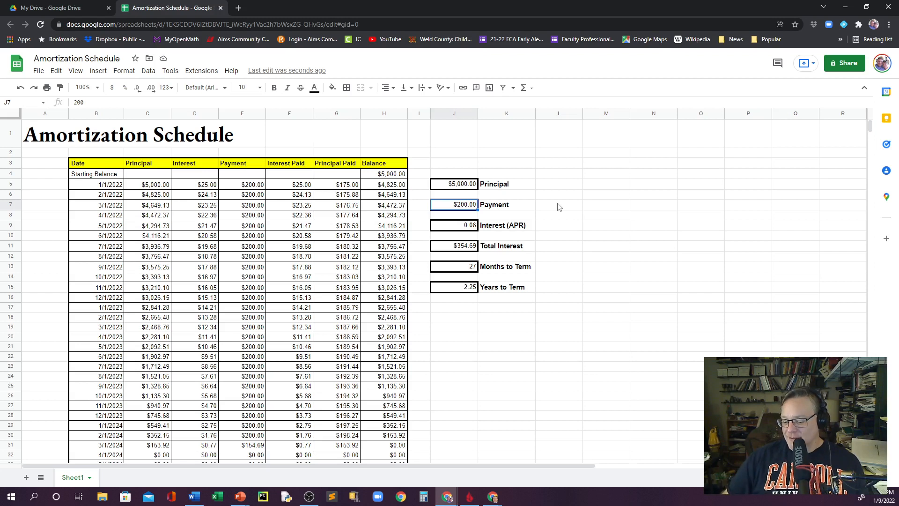
pyautogui.write('3')
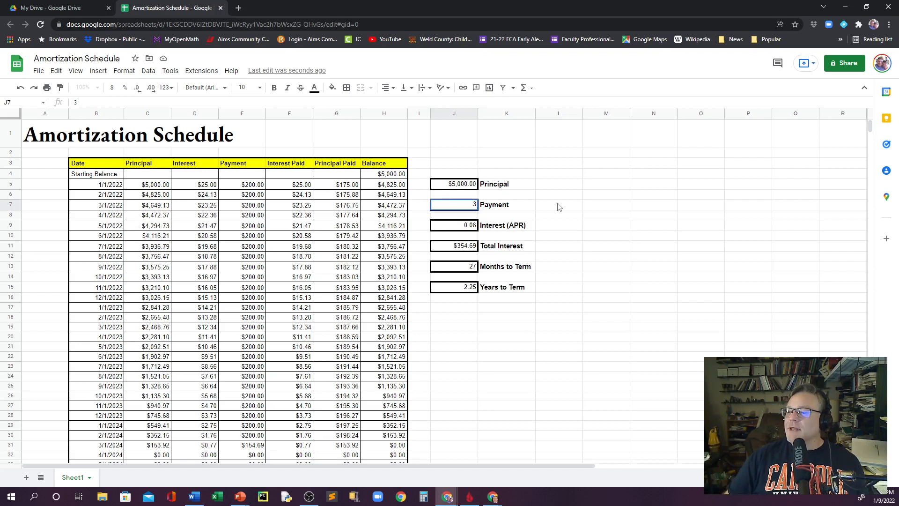
pyautogui.press('Return')
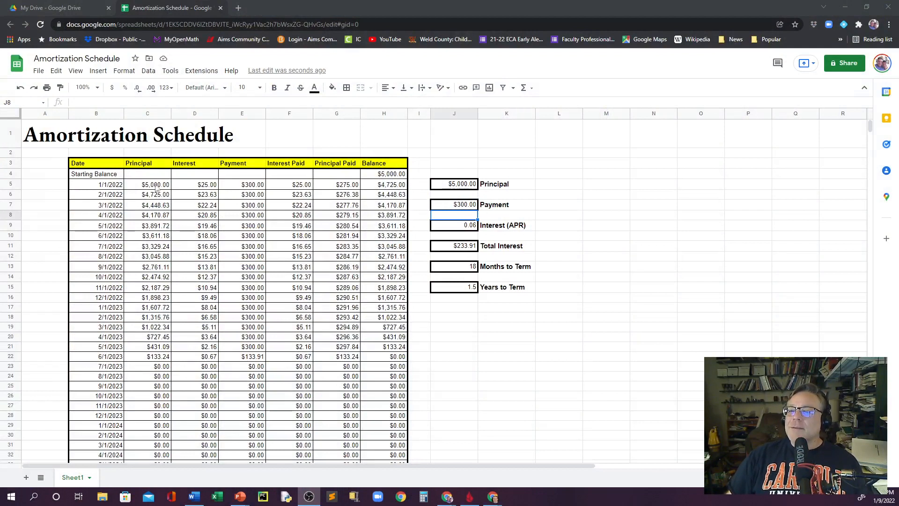
# - Test a Payment of 100 in J7 and check where the schedule's Balance column is paid off
pyautogui.click(465, 206)
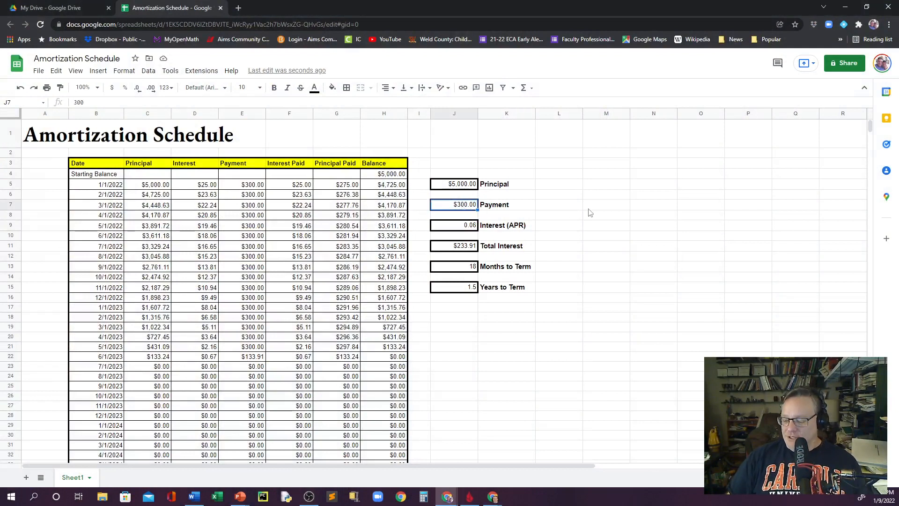
pyautogui.write('1')
pyautogui.press('Return')
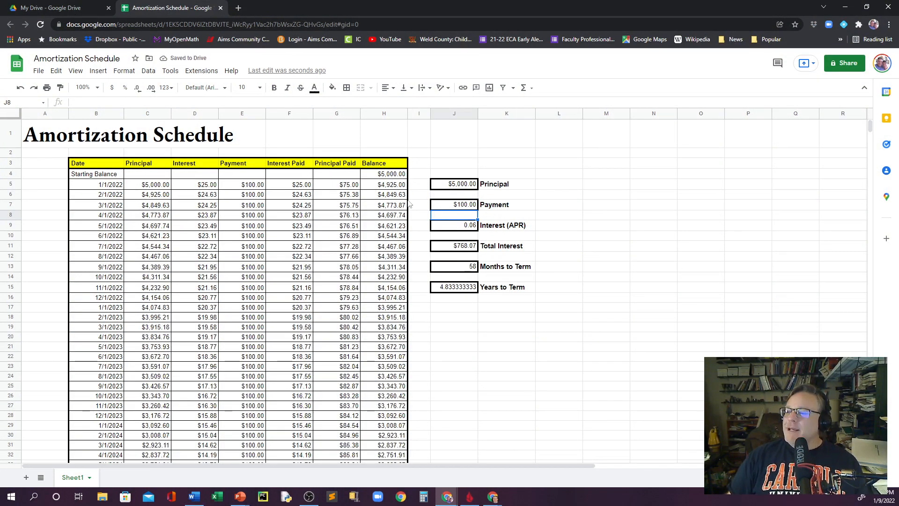
pyautogui.scroll(-1, 215, 279)
pyautogui.scroll(-12, 214, 280)
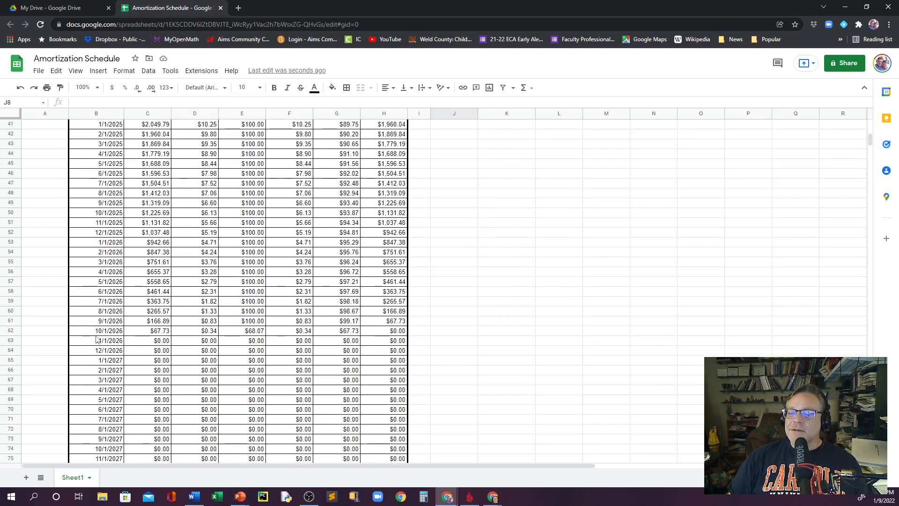
pyautogui.scroll(13, 381, 346)
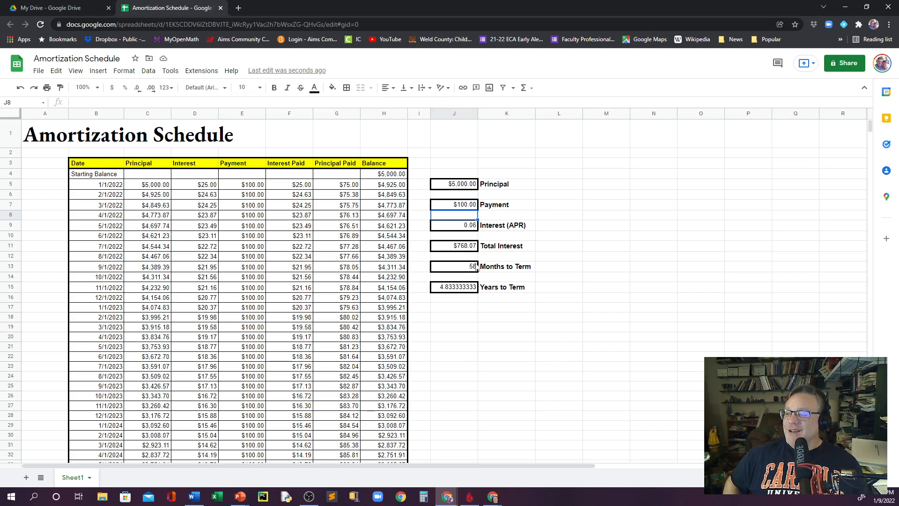
# - Test a Payment of 30 in J7 and follow the schedule down to the row where the loan is paid off
pyautogui.click(457, 205)
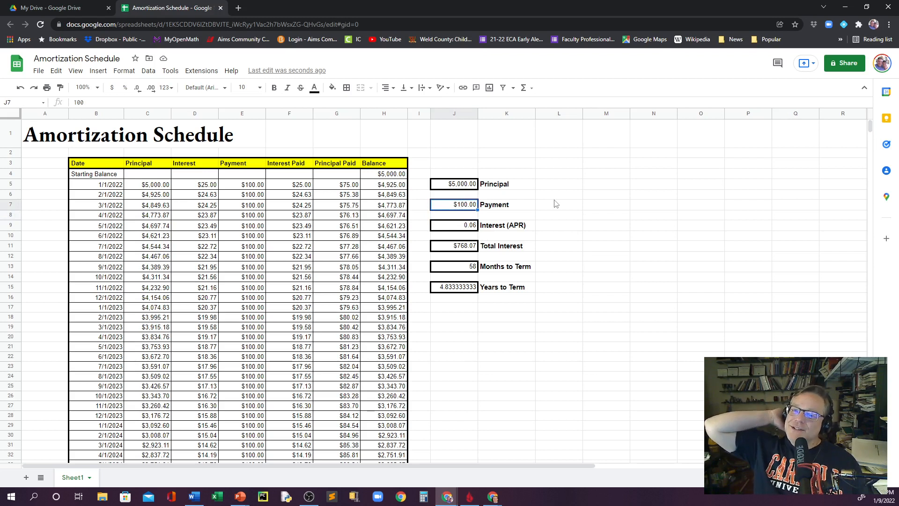
pyautogui.write('30')
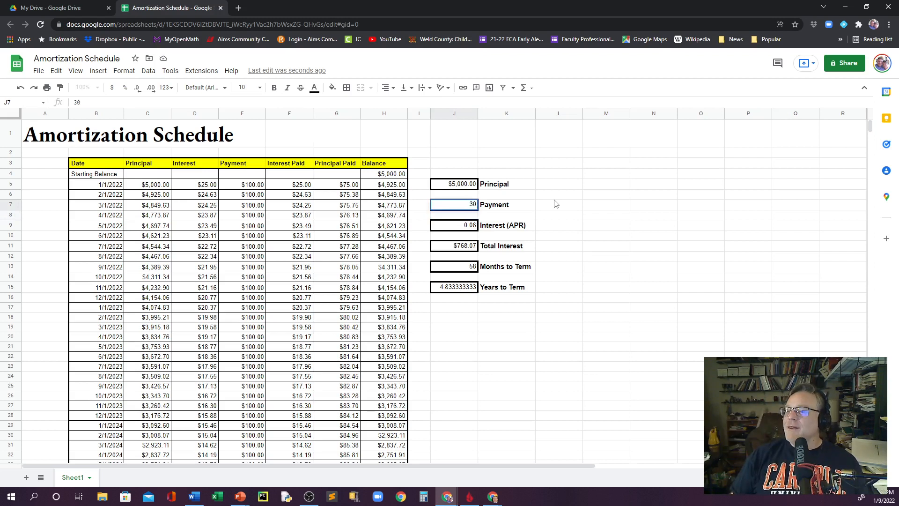
pyautogui.press('Return')
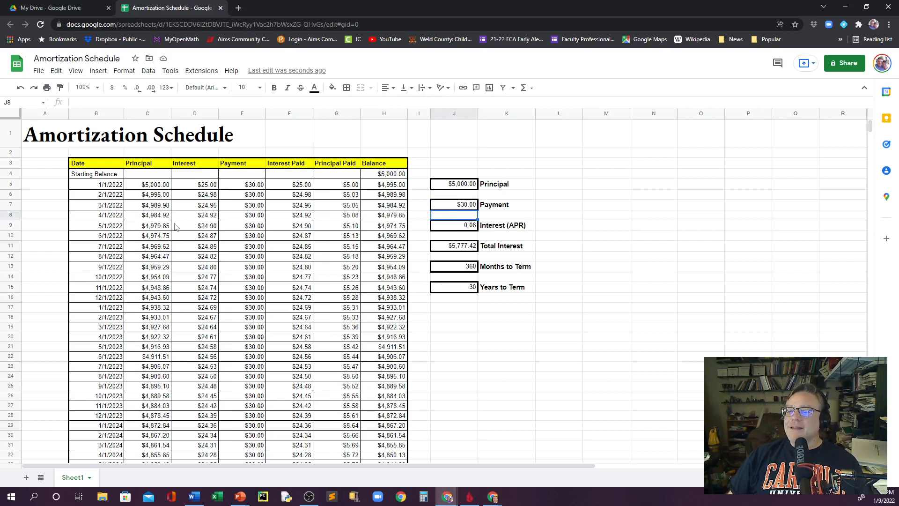
pyautogui.scroll(-10, 206, 202)
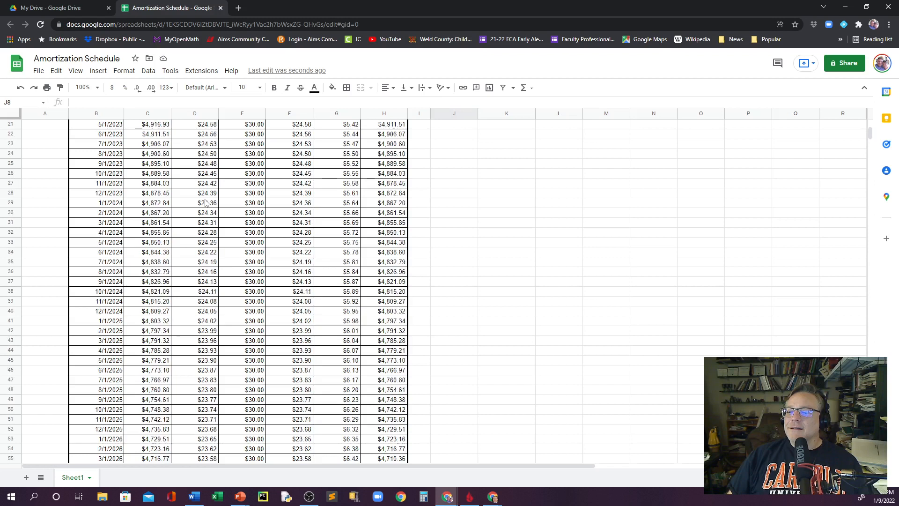
pyautogui.scroll(10, 206, 202)
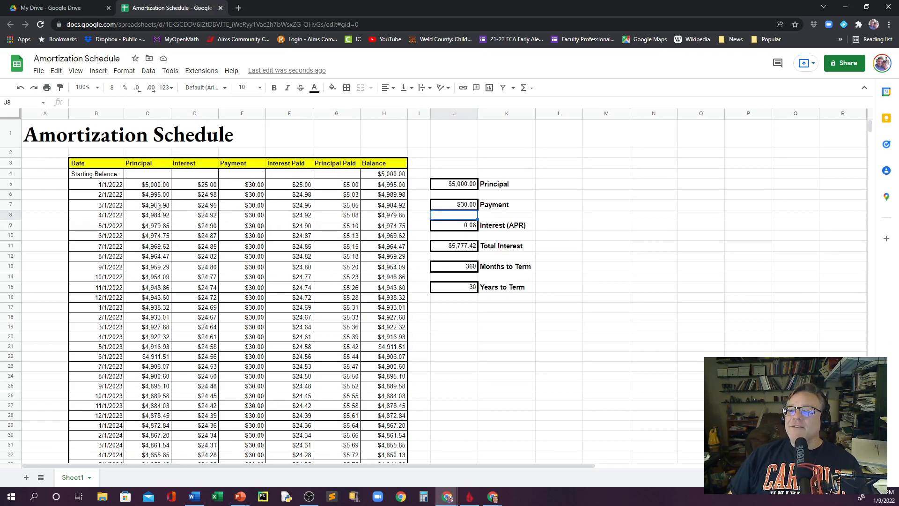
pyautogui.scroll(-20, 155, 237)
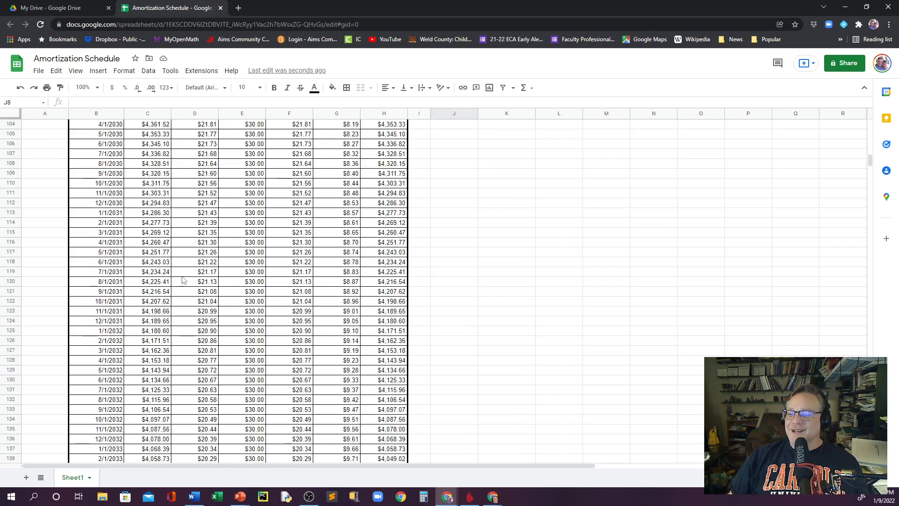
pyautogui.scroll(-20, 183, 280)
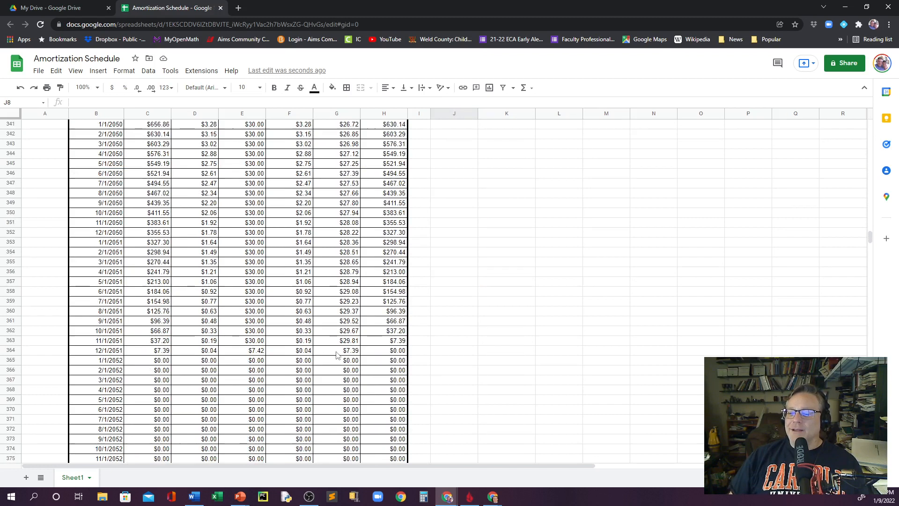
pyautogui.scroll(20, 205, 368)
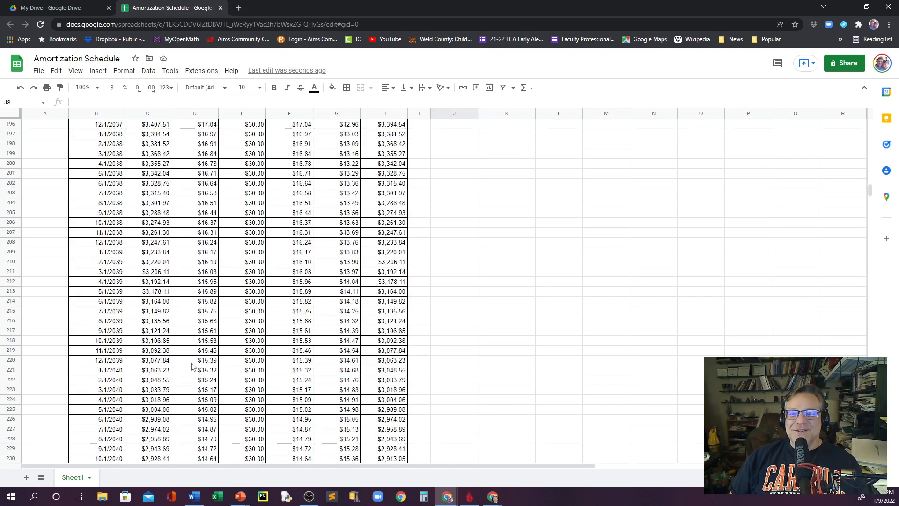
pyautogui.scroll(20, 190, 367)
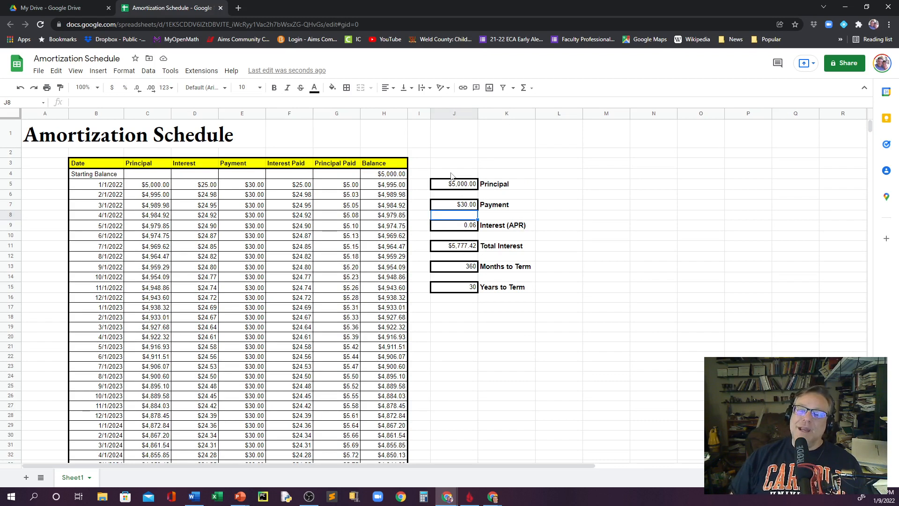
# - Set the Interest (APR) in J9 to .03 to test the schedule with a lower rate
pyautogui.click(462, 206)
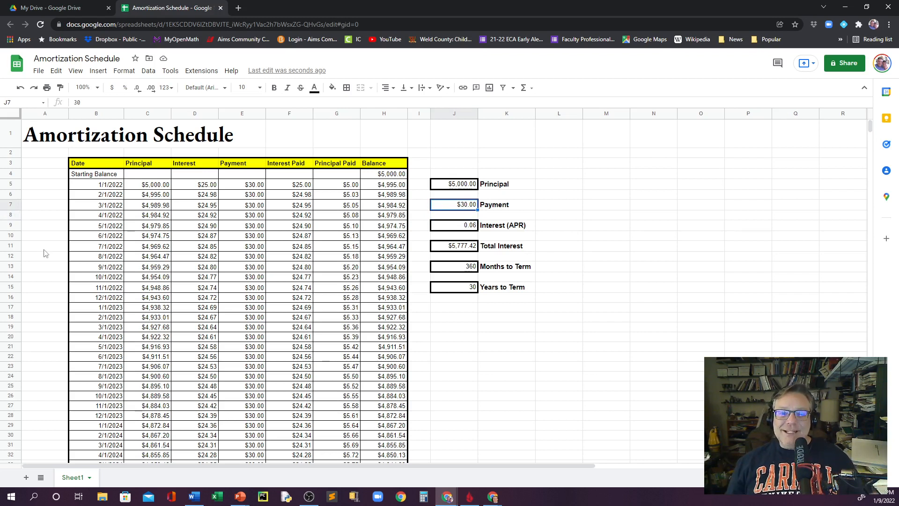
pyautogui.click(461, 231)
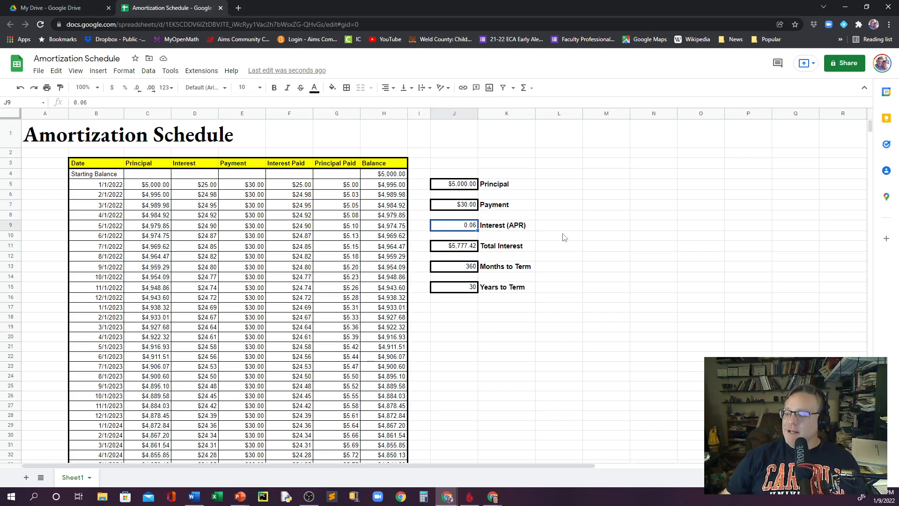
pyautogui.write('.0')
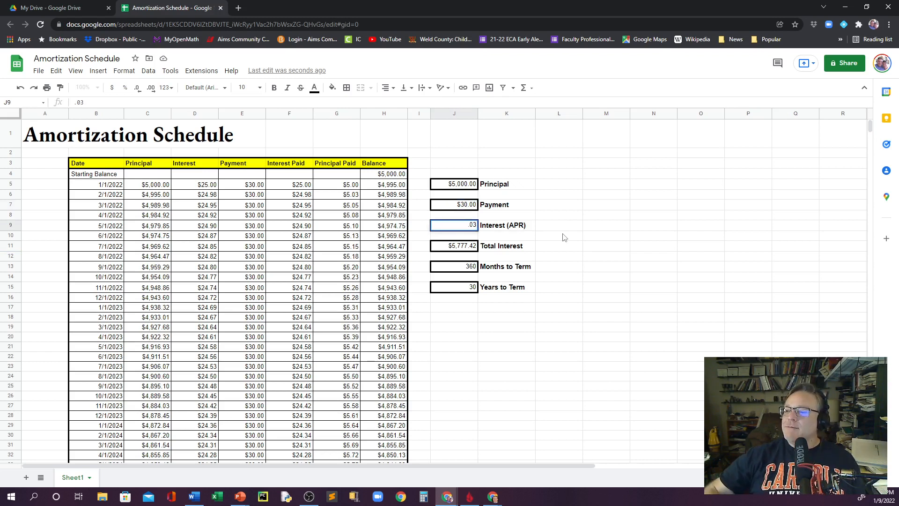
pyautogui.write('3')
pyautogui.press('Return')
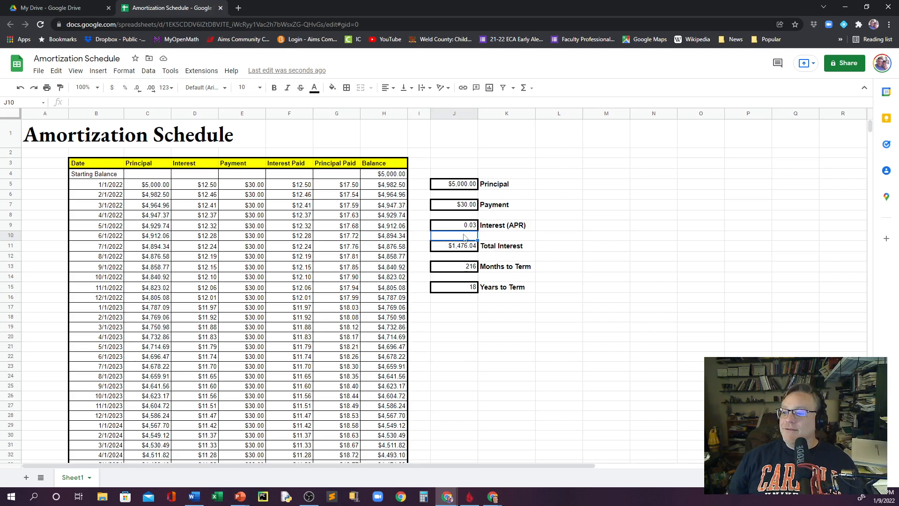
pyautogui.scroll(-3, 200, 285)
pyautogui.scroll(3, 200, 286)
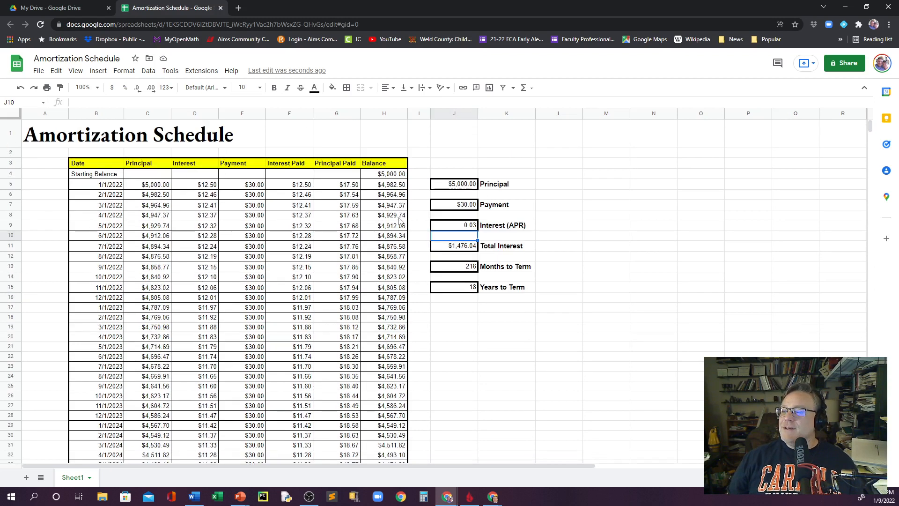
# - Test a larger loan by setting the Principal in J5 to 10000 and the Payment in J7 to 200
pyautogui.click(469, 184)
pyautogui.write('100')
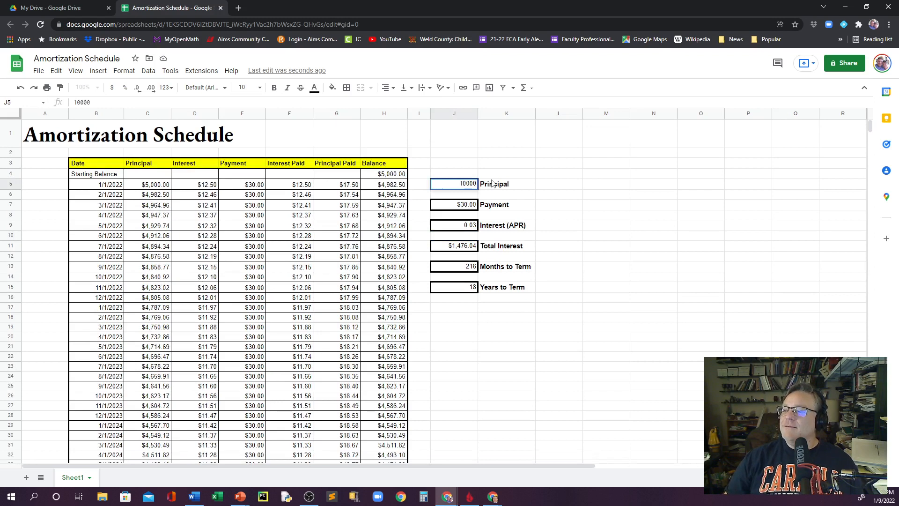
pyautogui.press('Return')
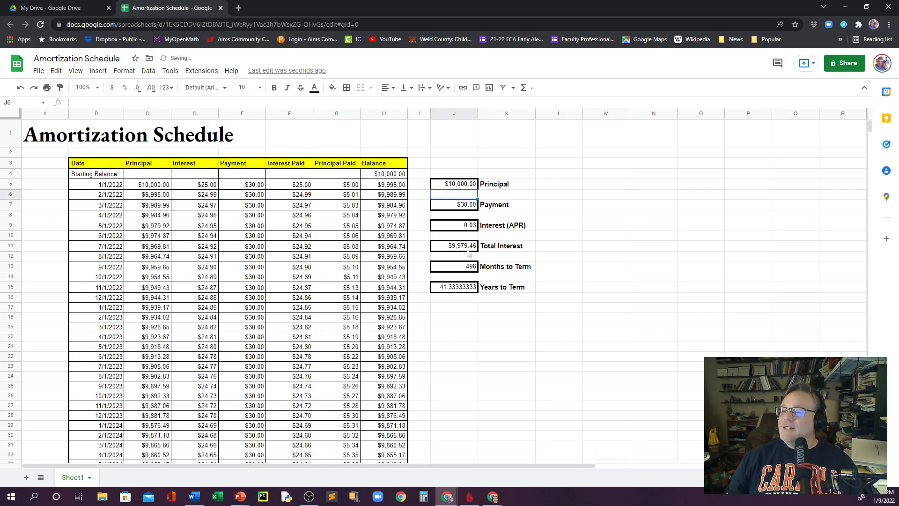
pyautogui.click(466, 206)
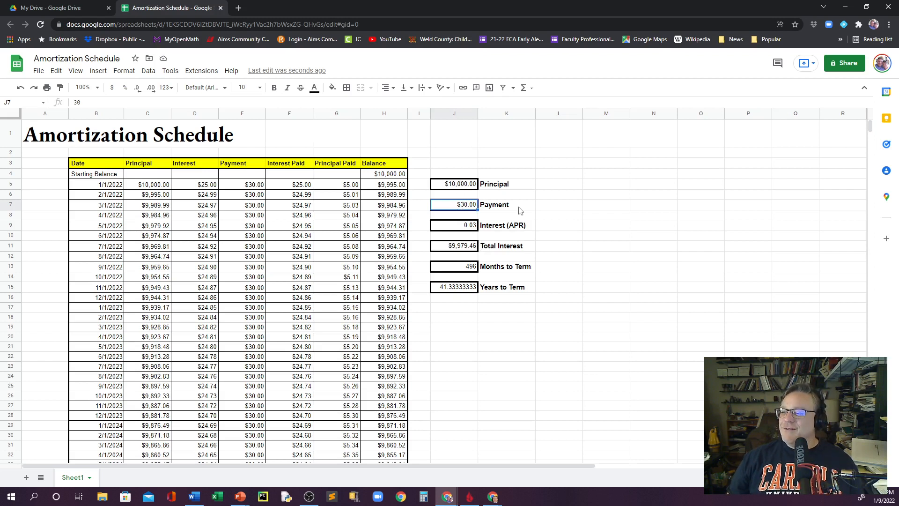
pyautogui.write('200')
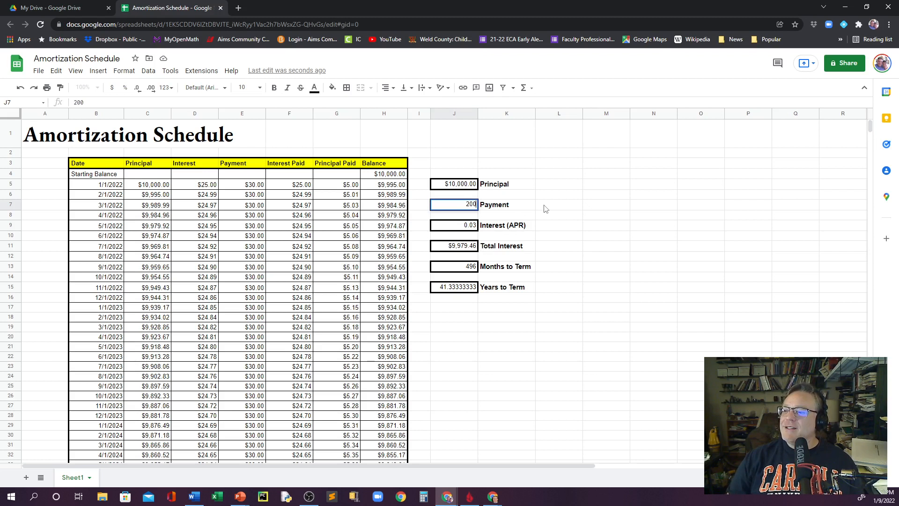
pyautogui.press('Return')
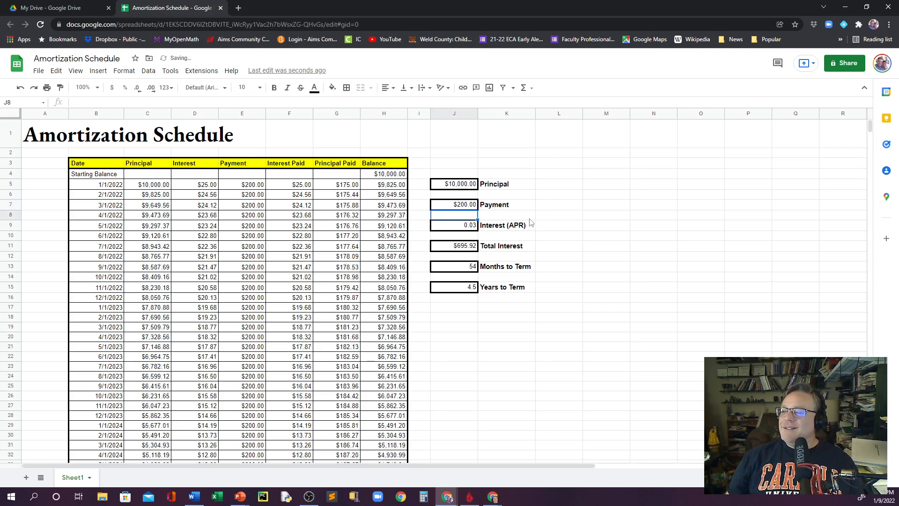